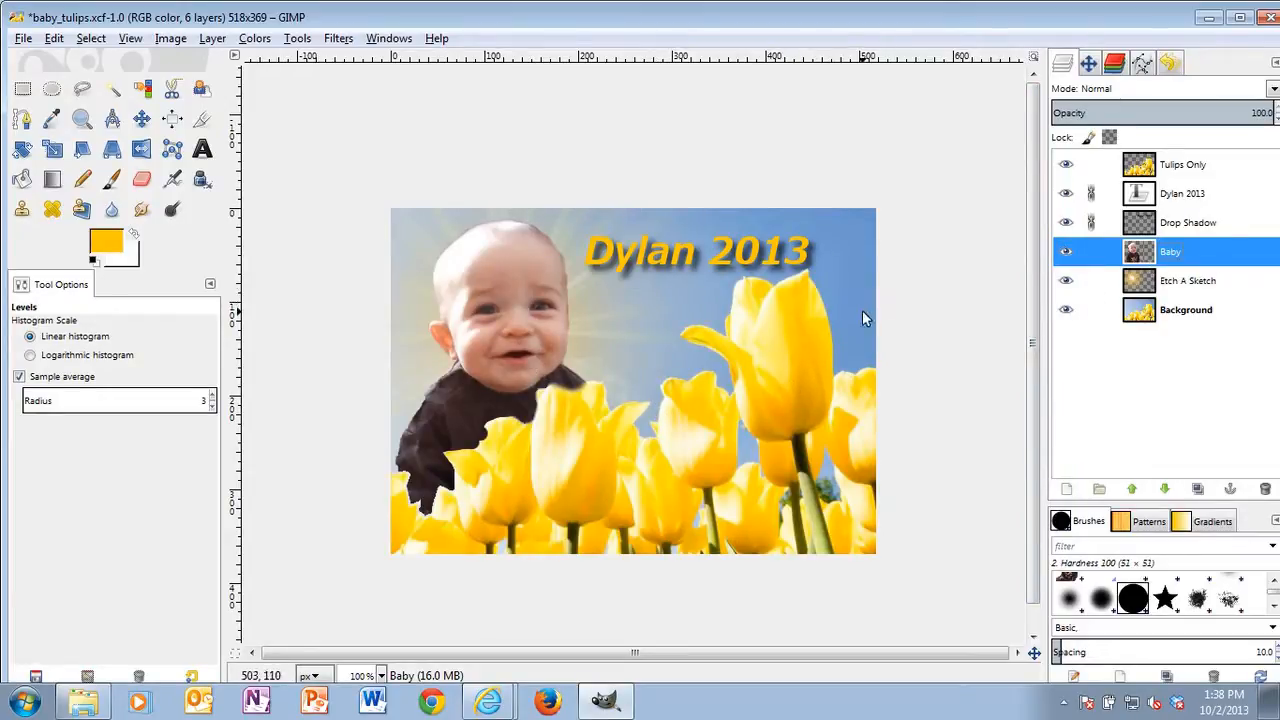
# Step: Close the baby_tulips.xcf image without saving its changes
pyautogui.click(1268, 18)
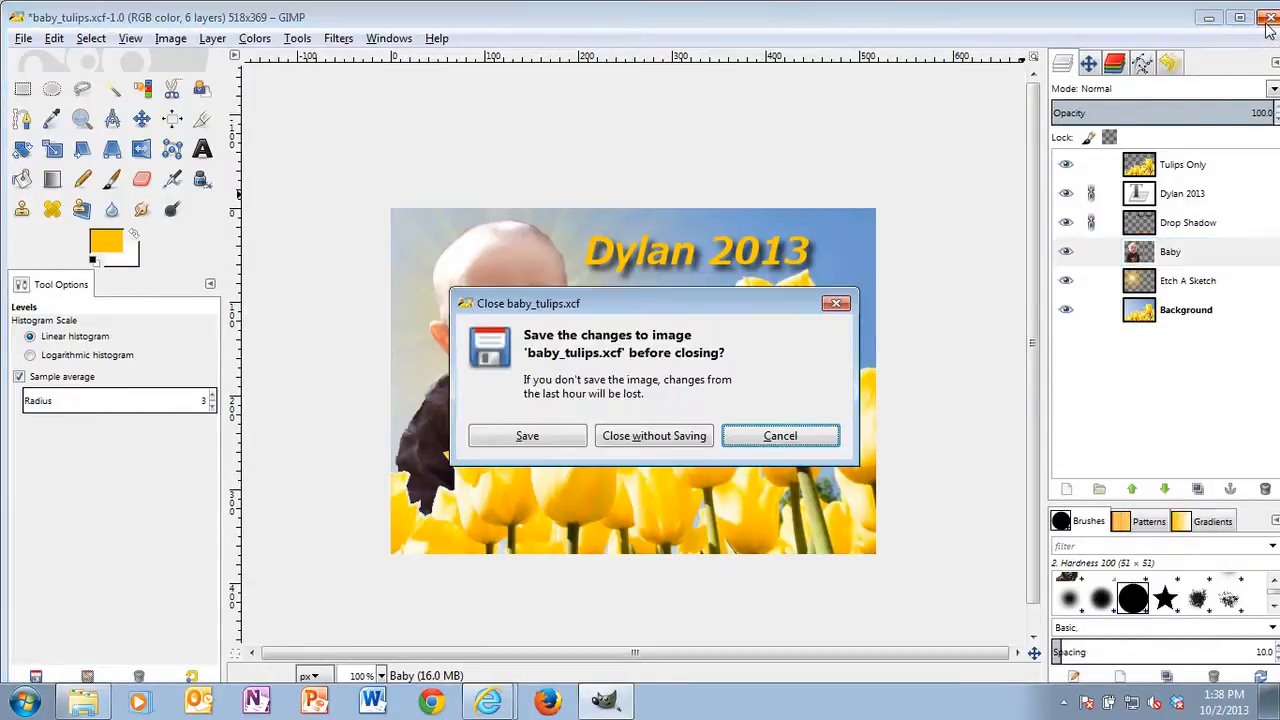
pyautogui.click(682, 442)
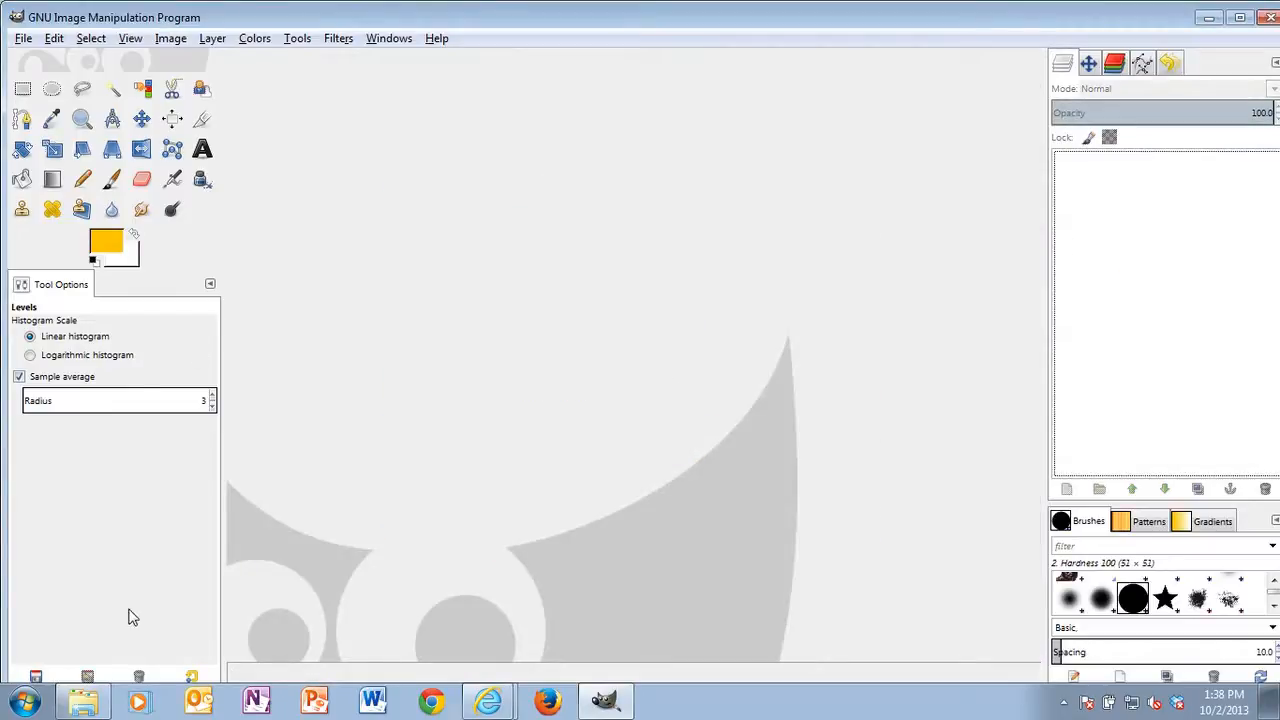
# Step: Open yellow_tulips_518x369.jpg in GIMP from the zzOriginals folder of the practice module 03 - Transparency - Text - Shadows - BabyTulips
pyautogui.click(84, 701)
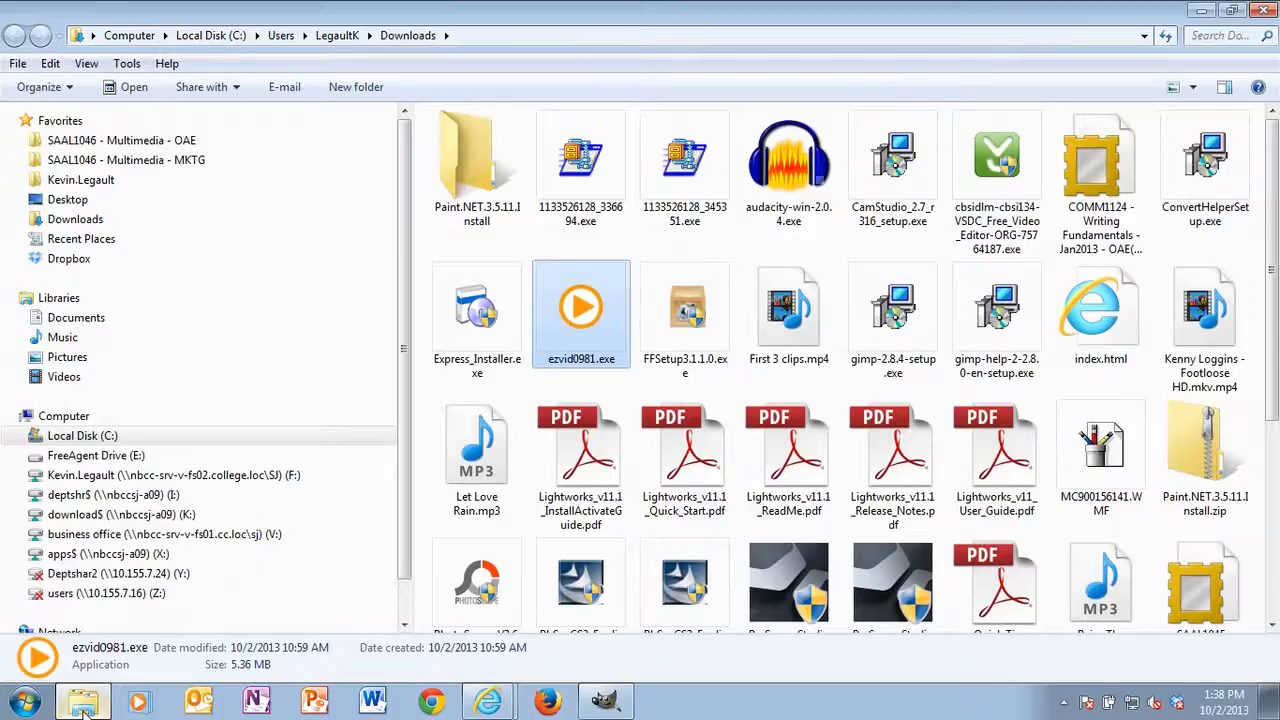
pyautogui.click(163, 163)
pyautogui.doubleClick(467, 118)
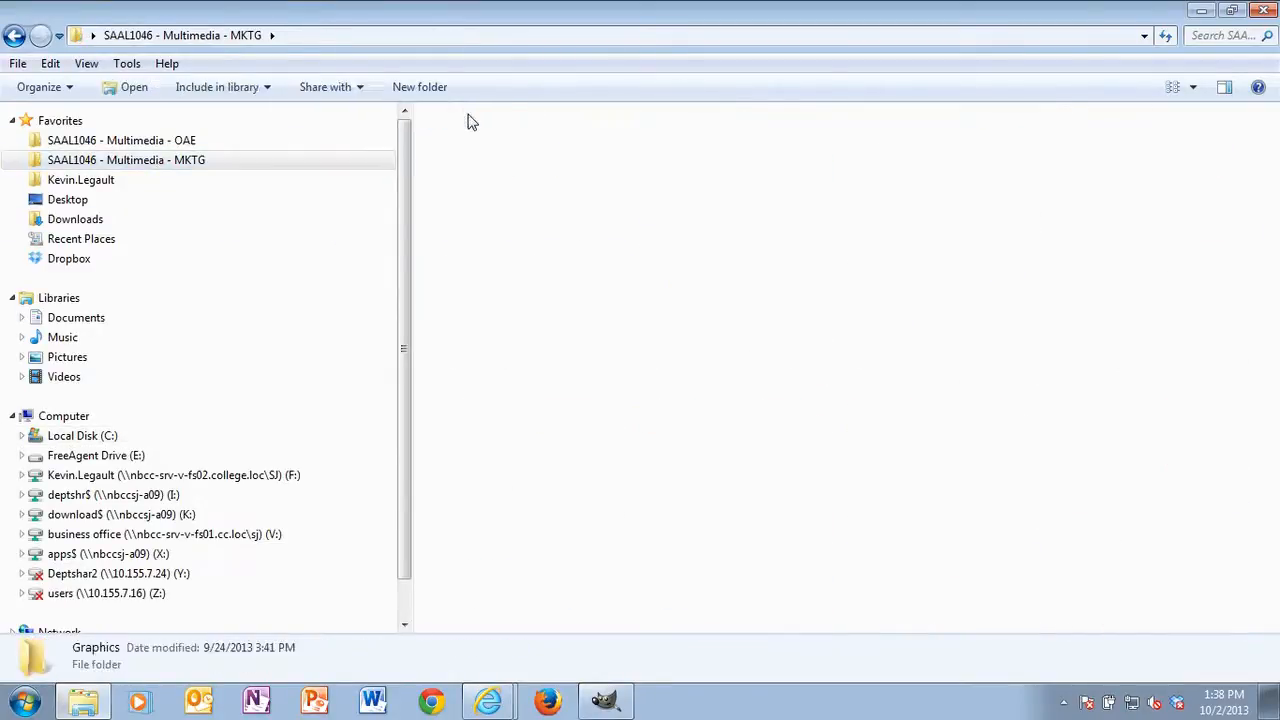
pyautogui.doubleClick(495, 158)
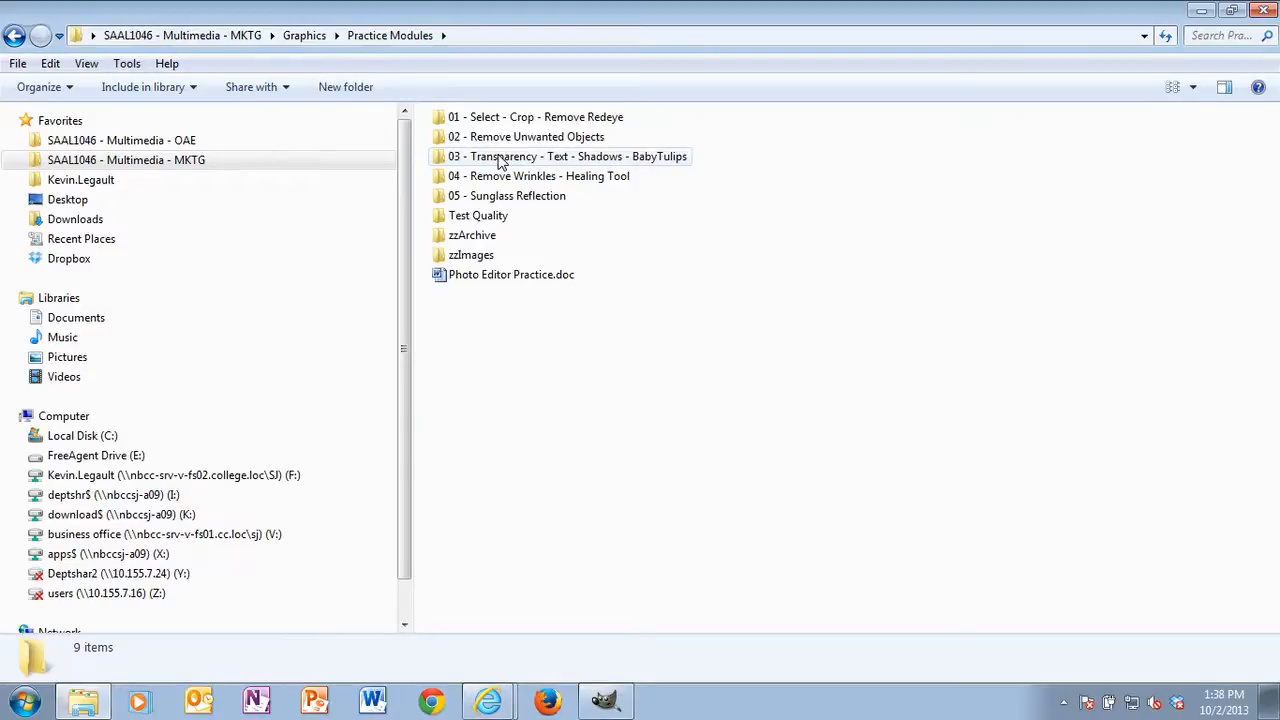
pyautogui.doubleClick(502, 158)
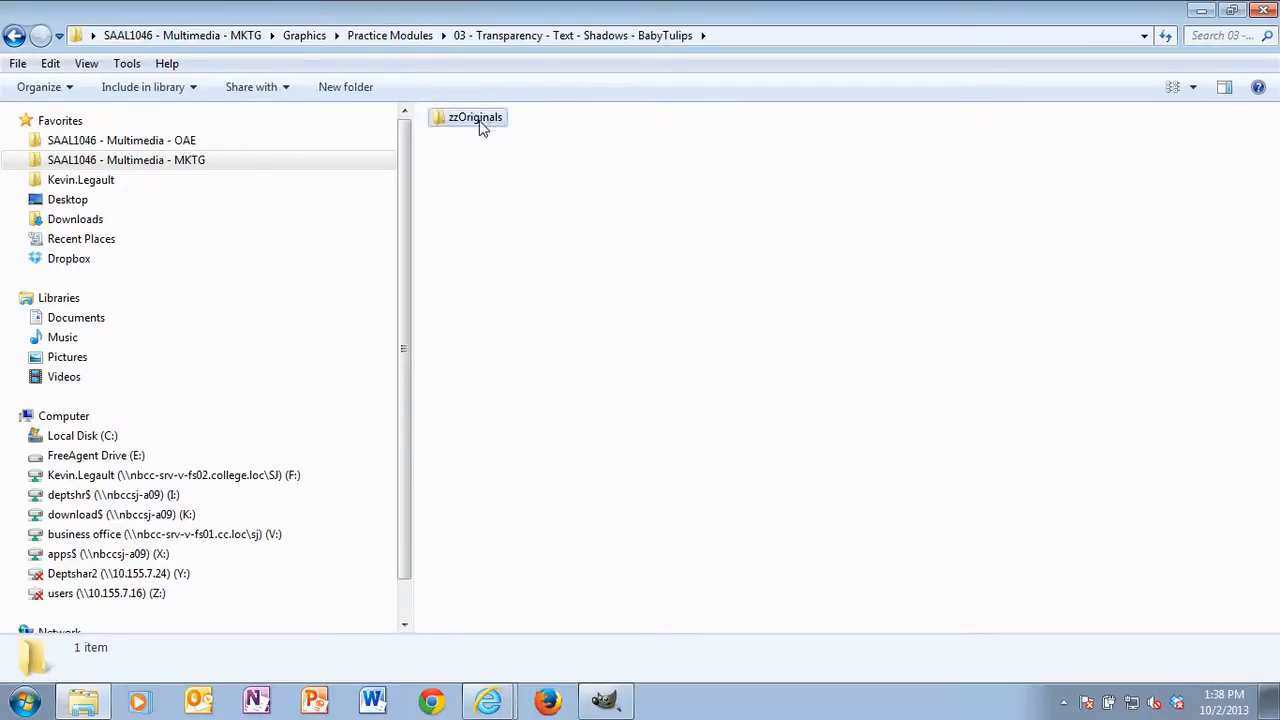
pyautogui.doubleClick(480, 122)
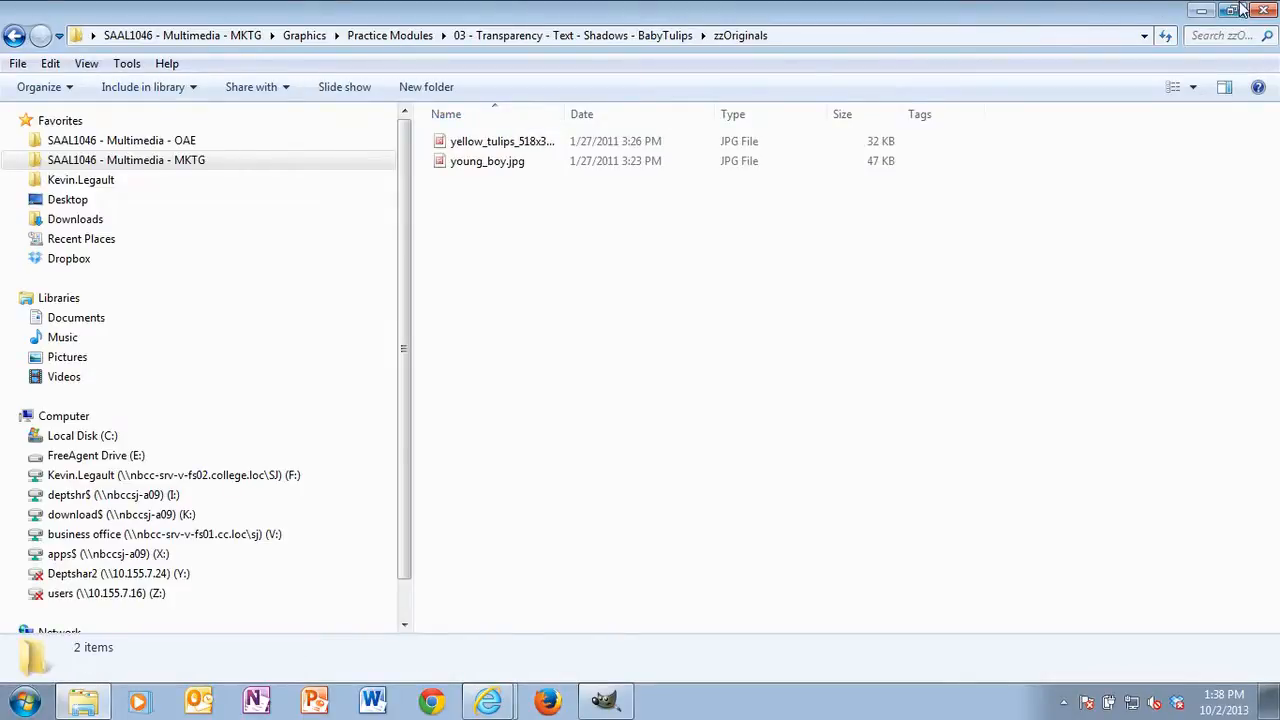
pyautogui.click(1238, 10)
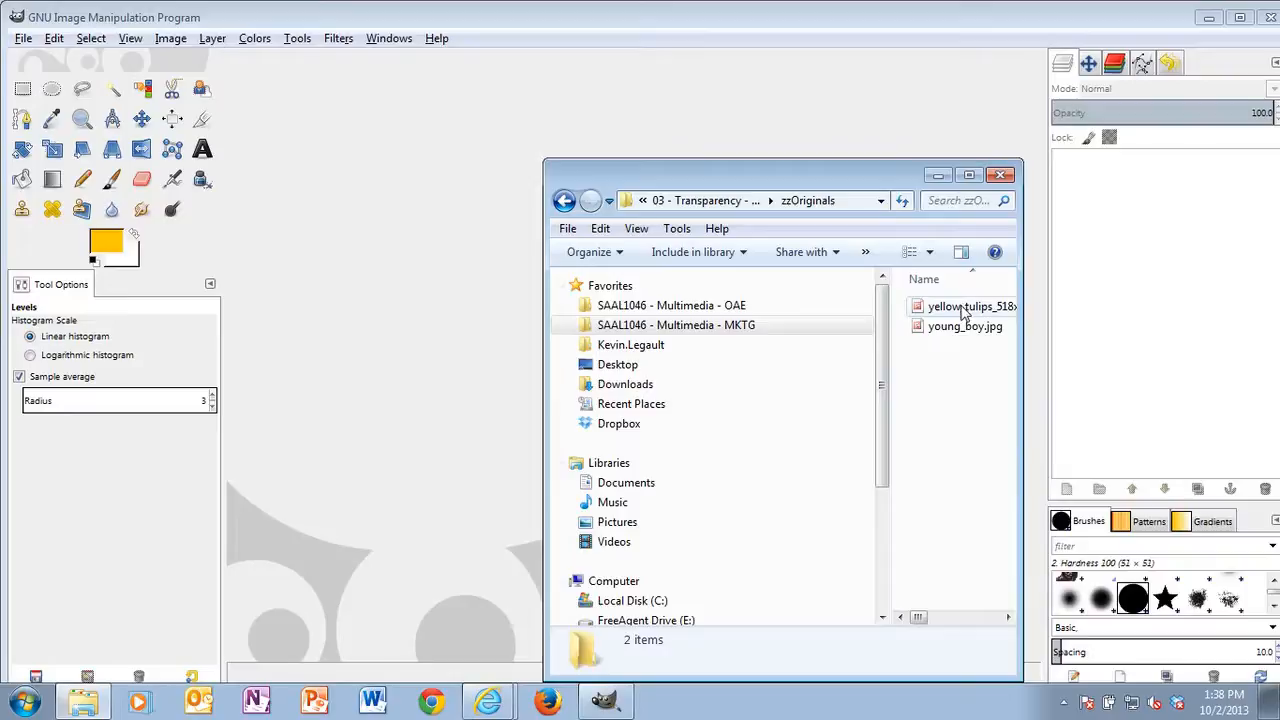
pyautogui.moveTo(963, 313); pyautogui.dragTo(437, 280)
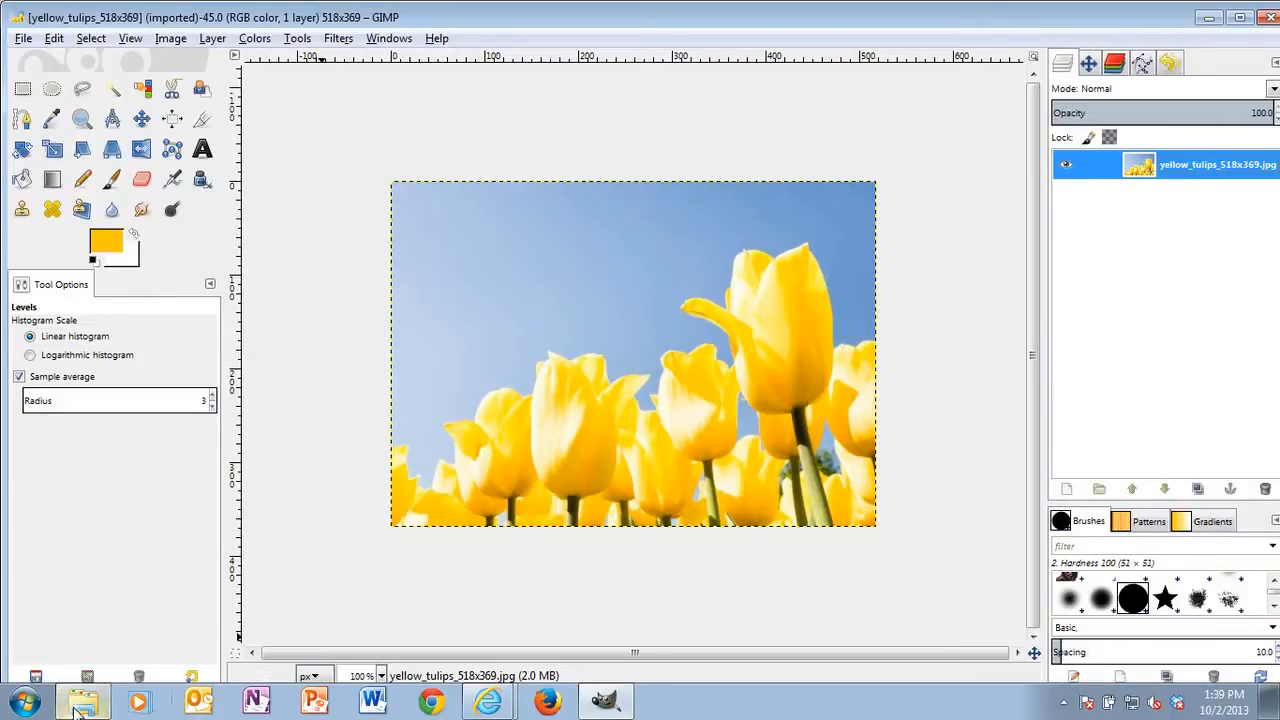
# Step: Open young_boy.jpg from the zzOriginals folder as a second image
pyautogui.click(18, 38)
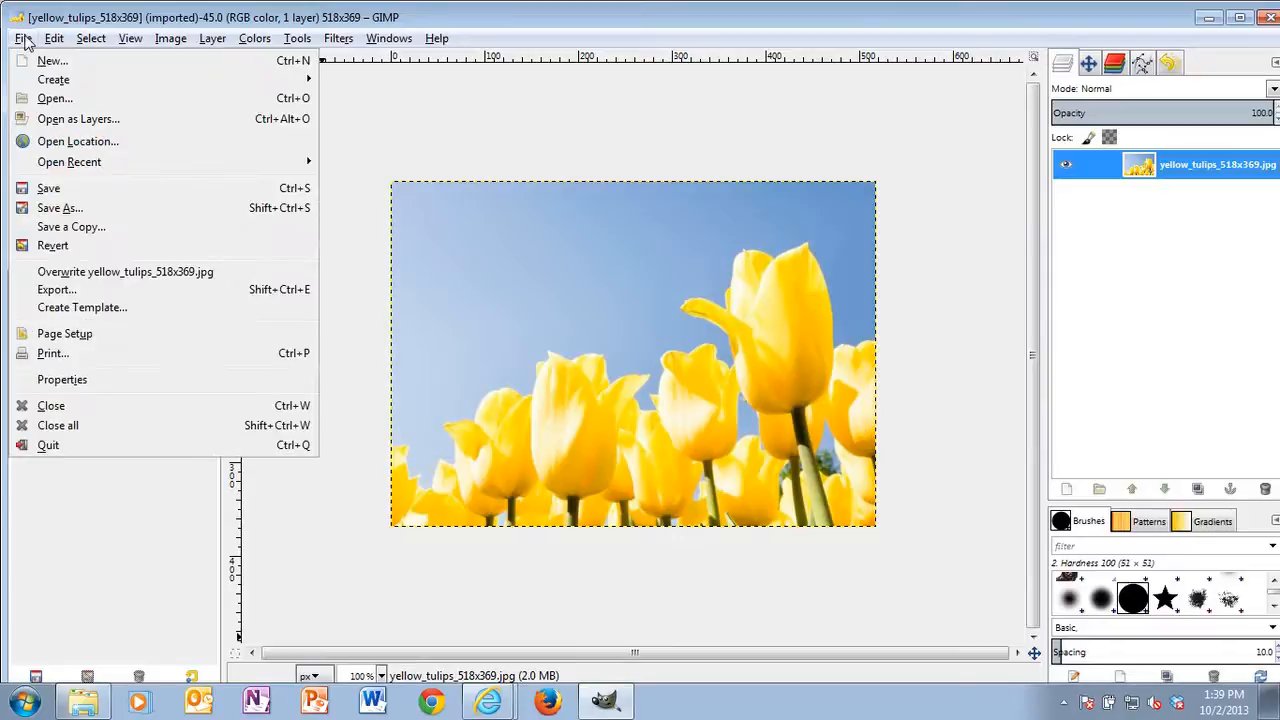
pyautogui.click(80, 97)
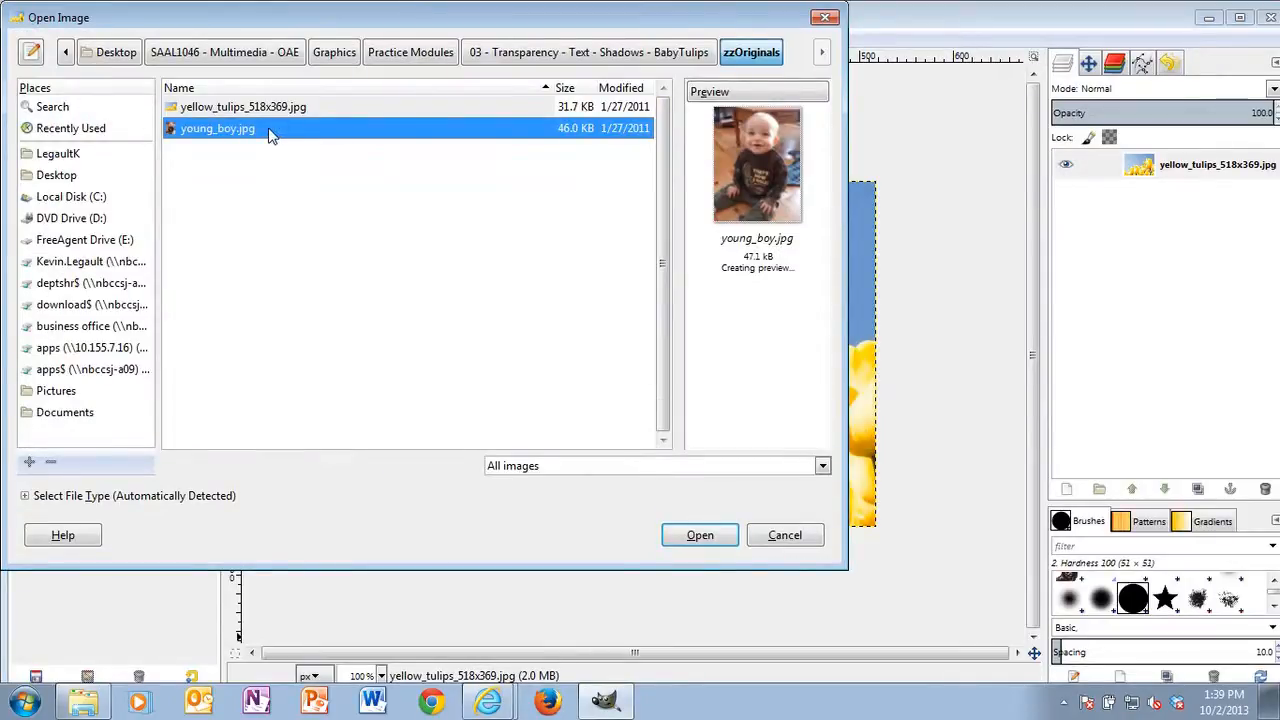
pyautogui.click(699, 537)
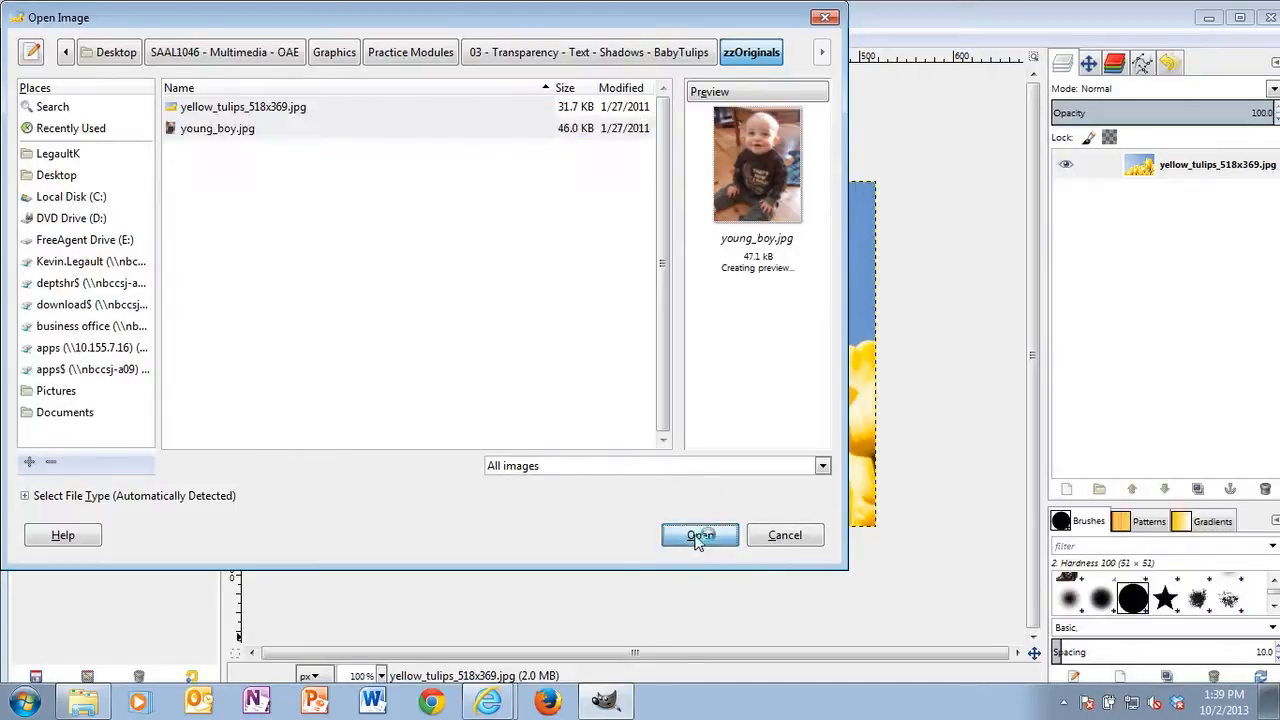
# Step: Look at the tulips and young boy images alternately, finishing on the young boy photo
pyautogui.click(262, 77)
pyautogui.click(338, 77)
pyautogui.click(266, 75)
pyautogui.click(318, 75)
pyautogui.click(262, 72)
pyautogui.click(336, 70)
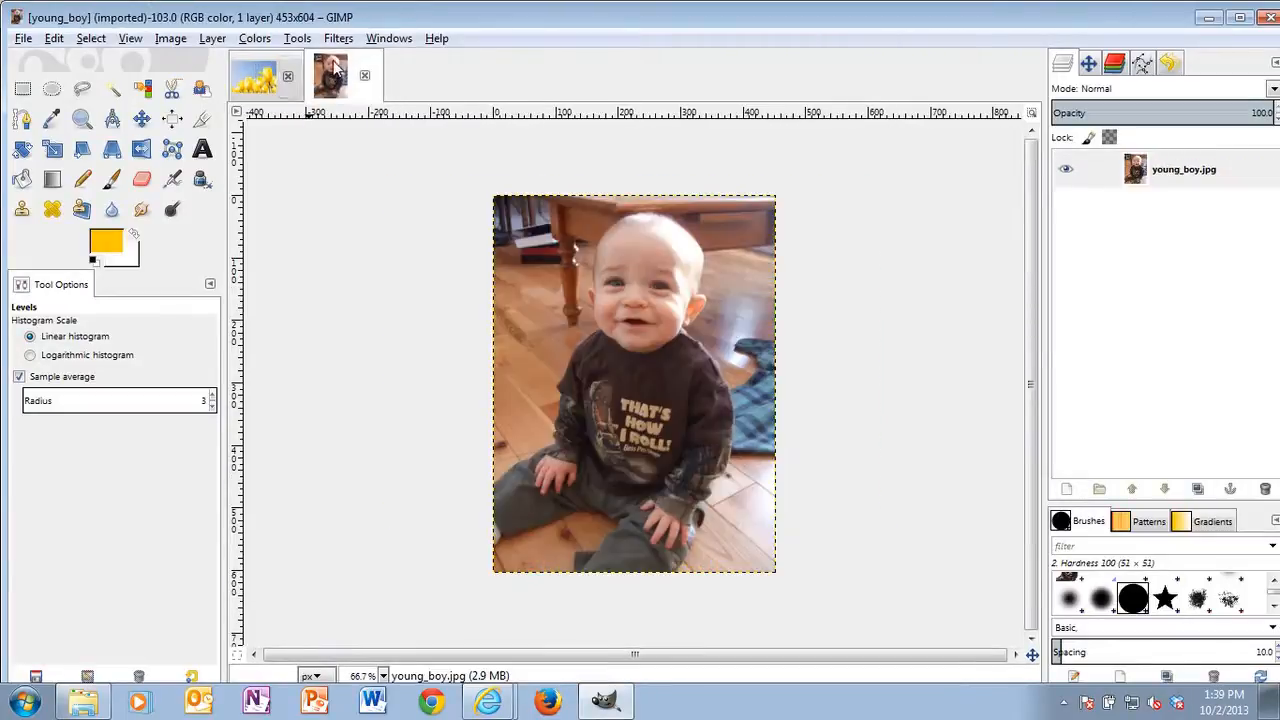
pyautogui.click(264, 76)
pyautogui.click(336, 78)
# Step: Try erasing the upper-left corner of the young boy photo with the Eraser at size 139.90, and undo the stroke
pyautogui.click(142, 179)
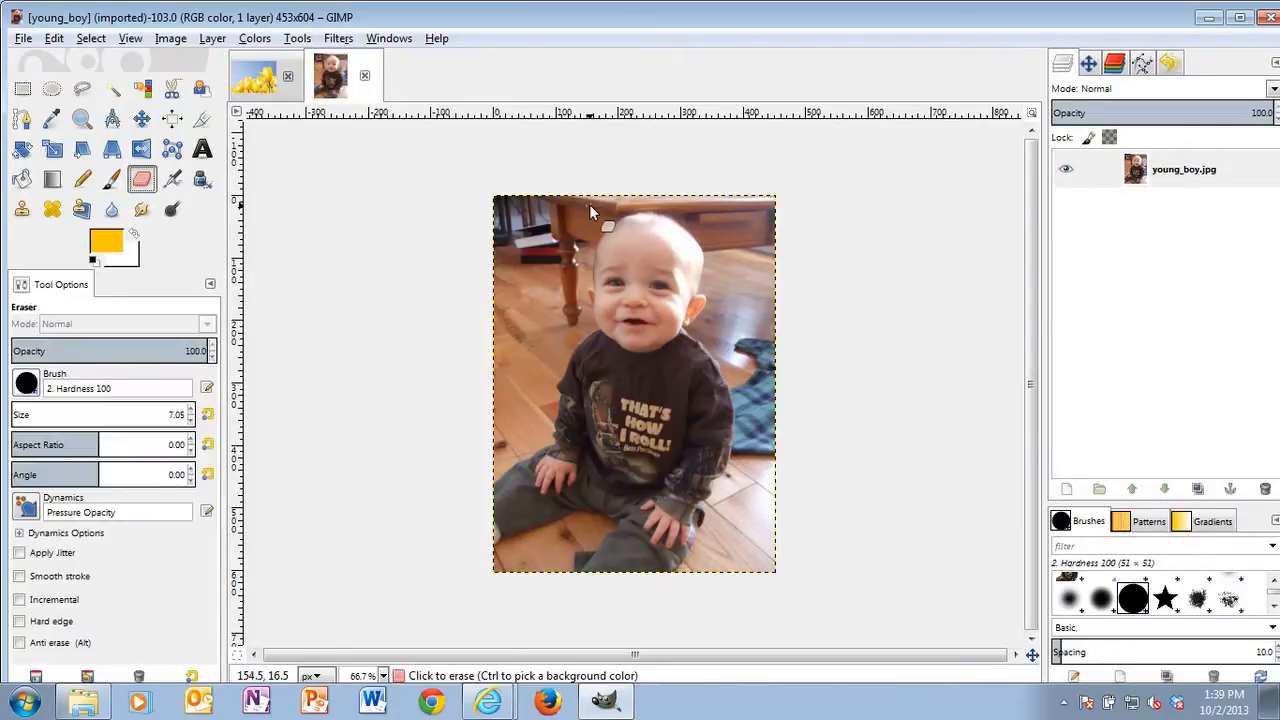
pyautogui.click(44, 412)
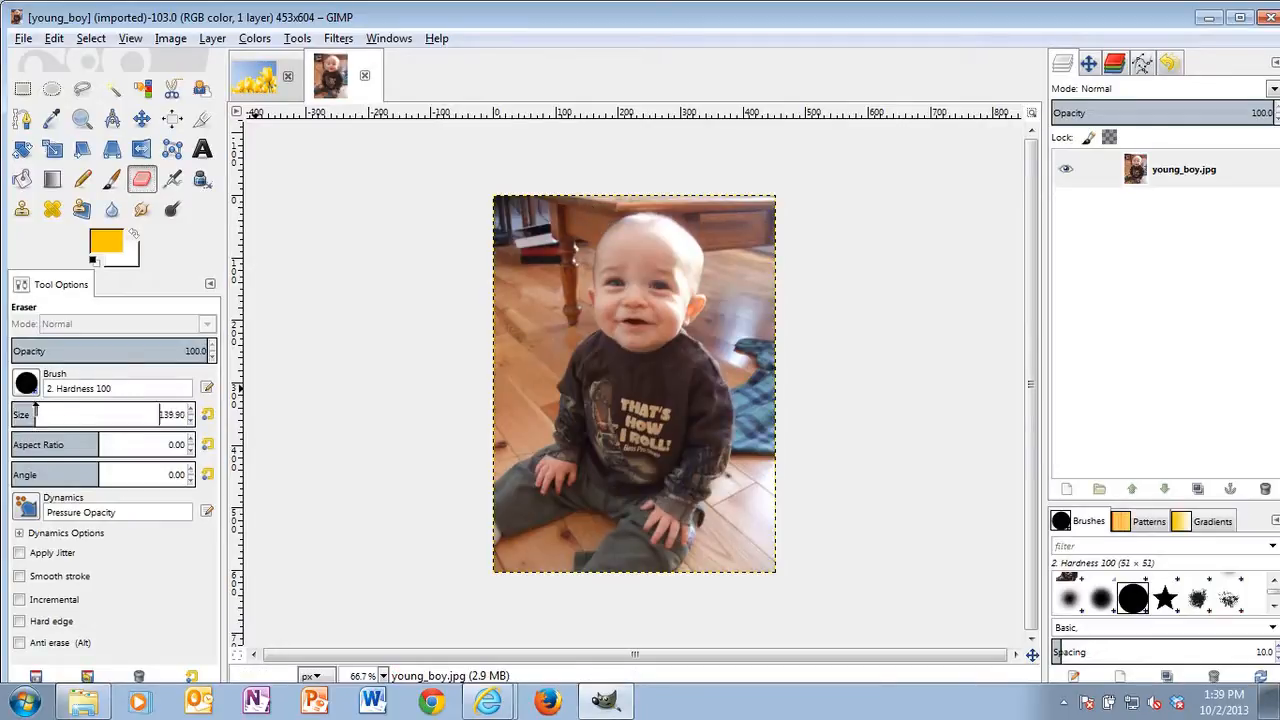
pyautogui.moveTo(533, 185); pyautogui.dragTo(443, 280)
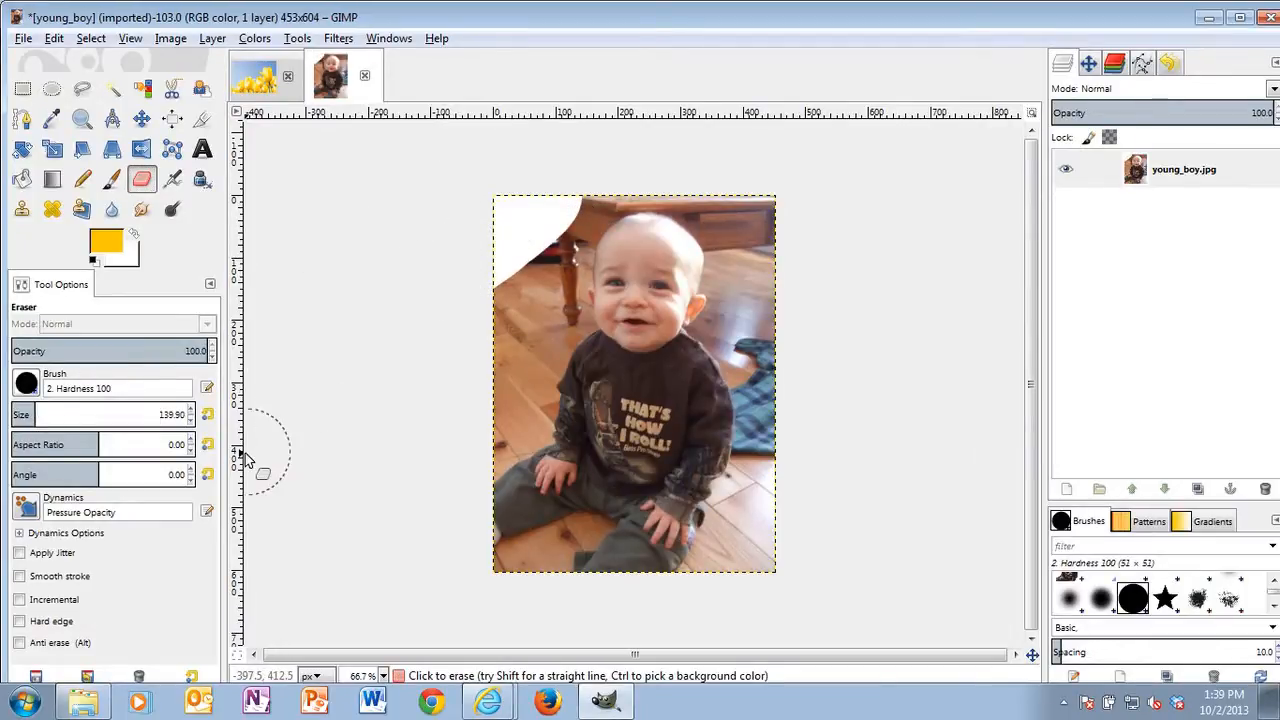
pyautogui.hotkey('ctrl', 'z')
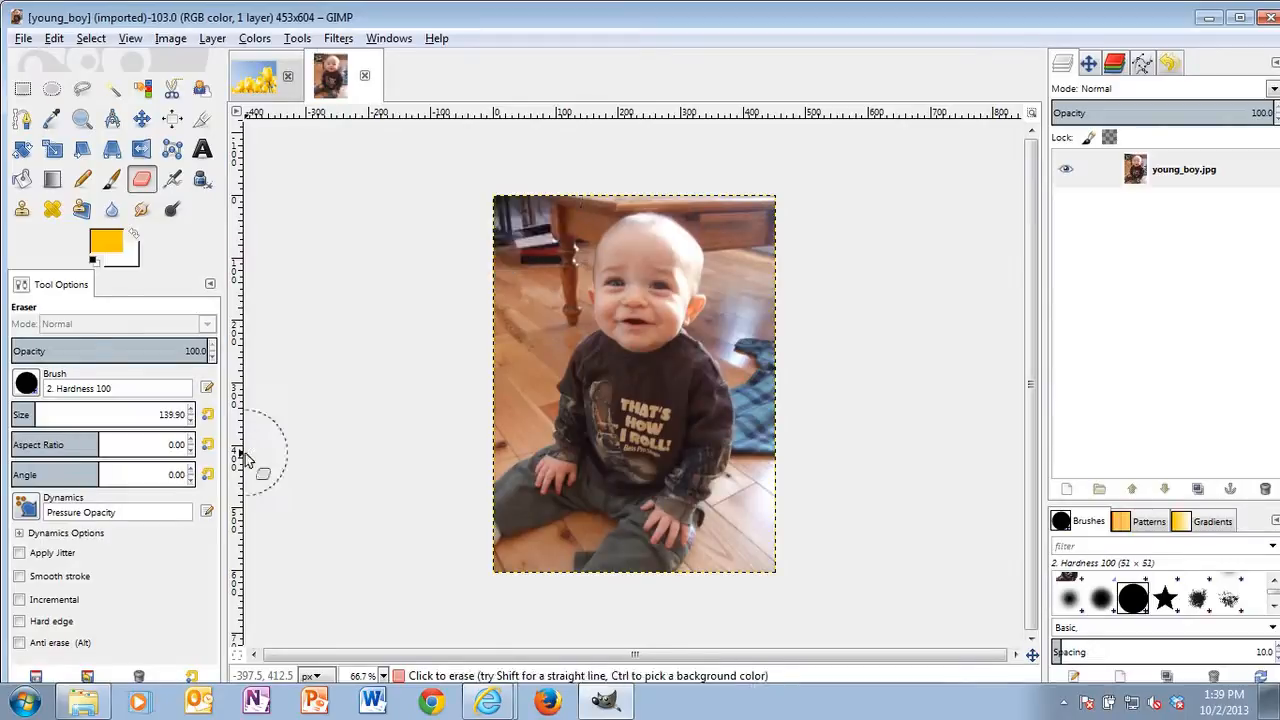
# Step: Add an alpha channel to the young_boy.jpg layer
pyautogui.click(213, 40)
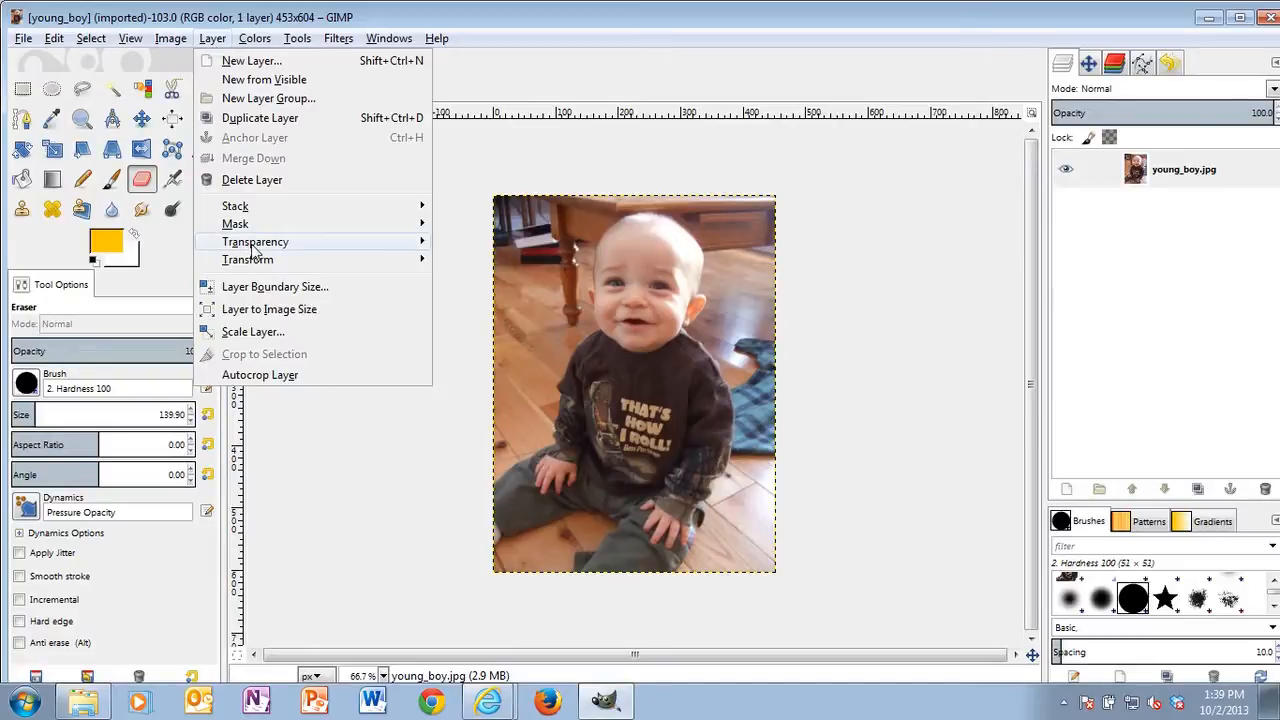
pyautogui.moveTo(257, 249)
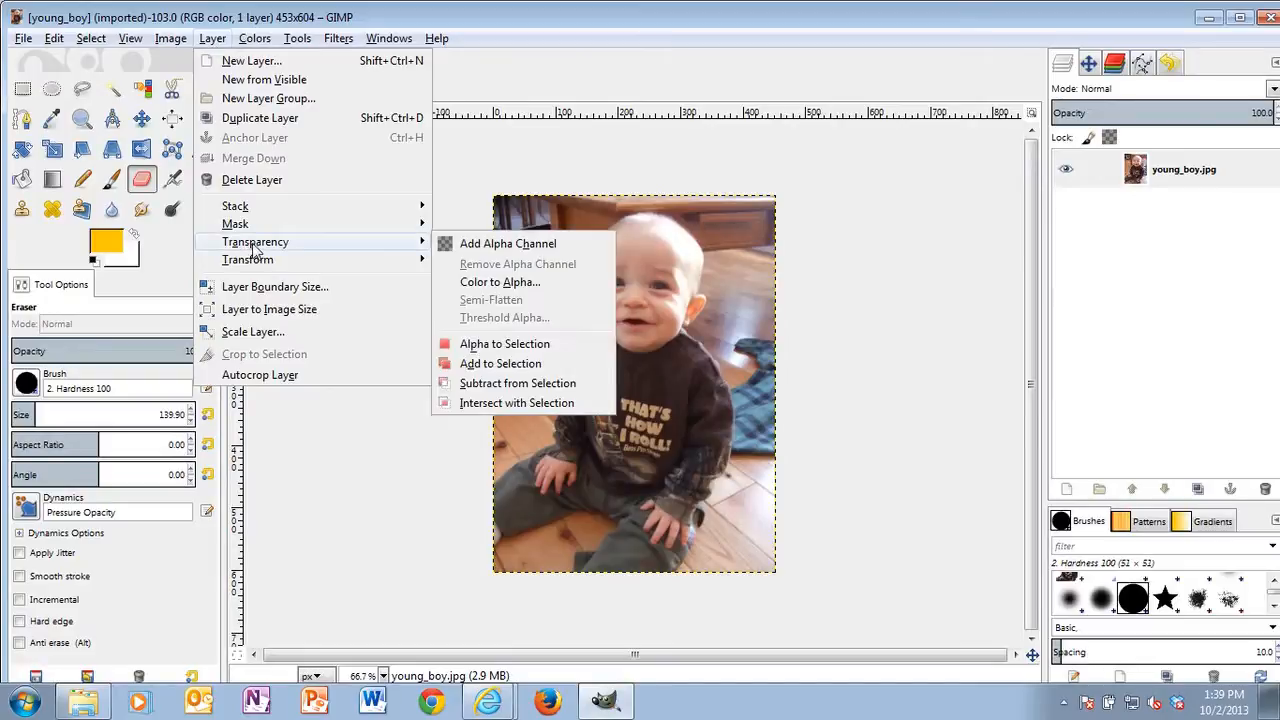
pyautogui.click(500, 244)
# Step: Try erasing the background to transparency on both sides of the boy, and undo all the eraser strokes
pyautogui.moveTo(486, 245)
pyautogui.mouseDown()
pyautogui.moveTo(538, 200)
pyautogui.moveTo(481, 266)
pyautogui.moveTo(540, 222)
pyautogui.moveTo(497, 278)
pyautogui.moveTo(482, 328)
pyautogui.moveTo(518, 268)
pyautogui.moveTo(494, 334)
pyautogui.mouseUp()
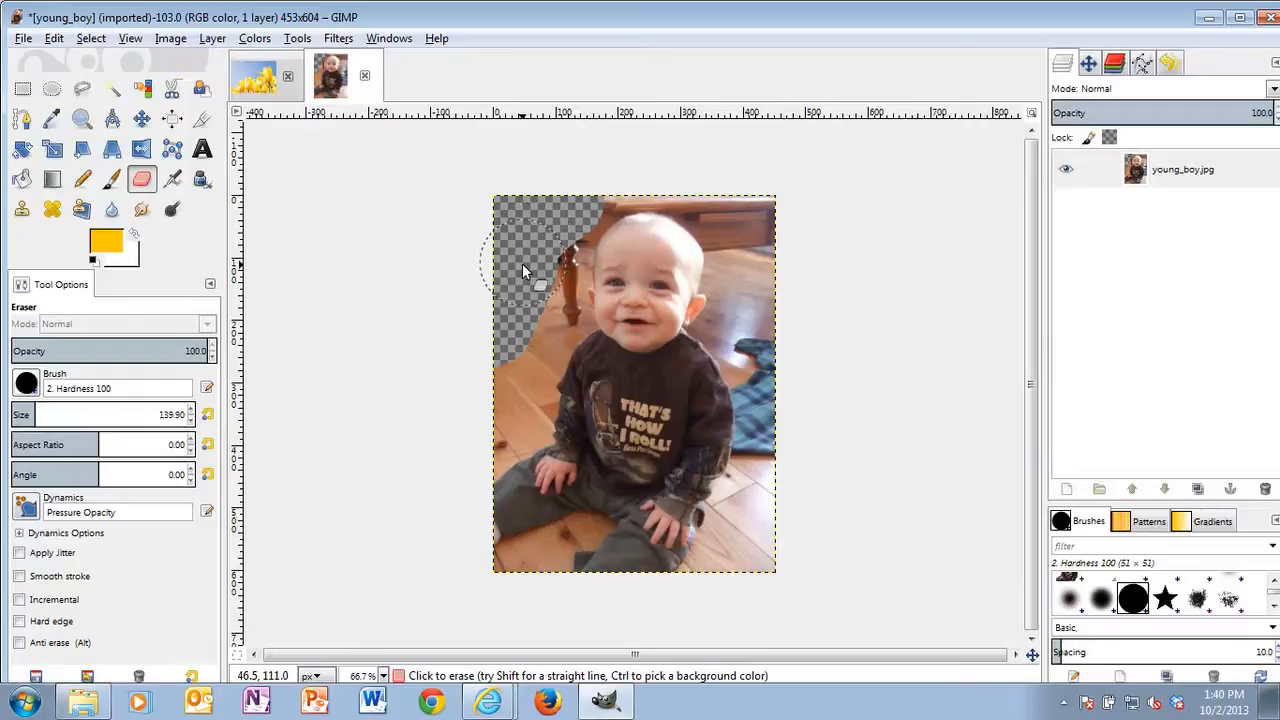
pyautogui.moveTo(522, 263)
pyautogui.mouseDown()
pyautogui.moveTo(538, 254)
pyautogui.moveTo(503, 421)
pyautogui.moveTo(528, 450)
pyautogui.mouseUp()
pyautogui.moveTo(734, 182)
pyautogui.mouseDown()
pyautogui.moveTo(762, 213)
pyautogui.moveTo(762, 325)
pyautogui.moveTo(793, 402)
pyautogui.moveTo(782, 495)
pyautogui.moveTo(757, 586)
pyautogui.mouseUp()
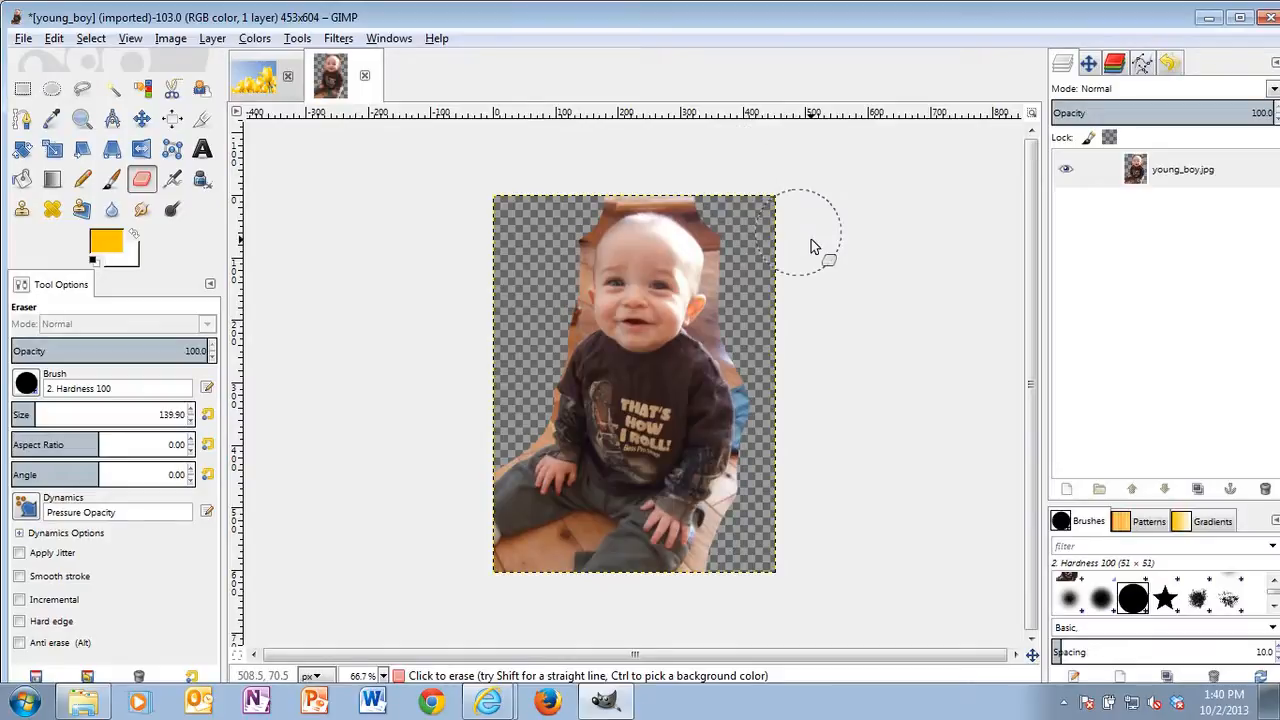
pyautogui.hotkey('ctrl', 'z')
pyautogui.hotkey('ctrl', 'z')
pyautogui.hotkey('ctrl', 'z')
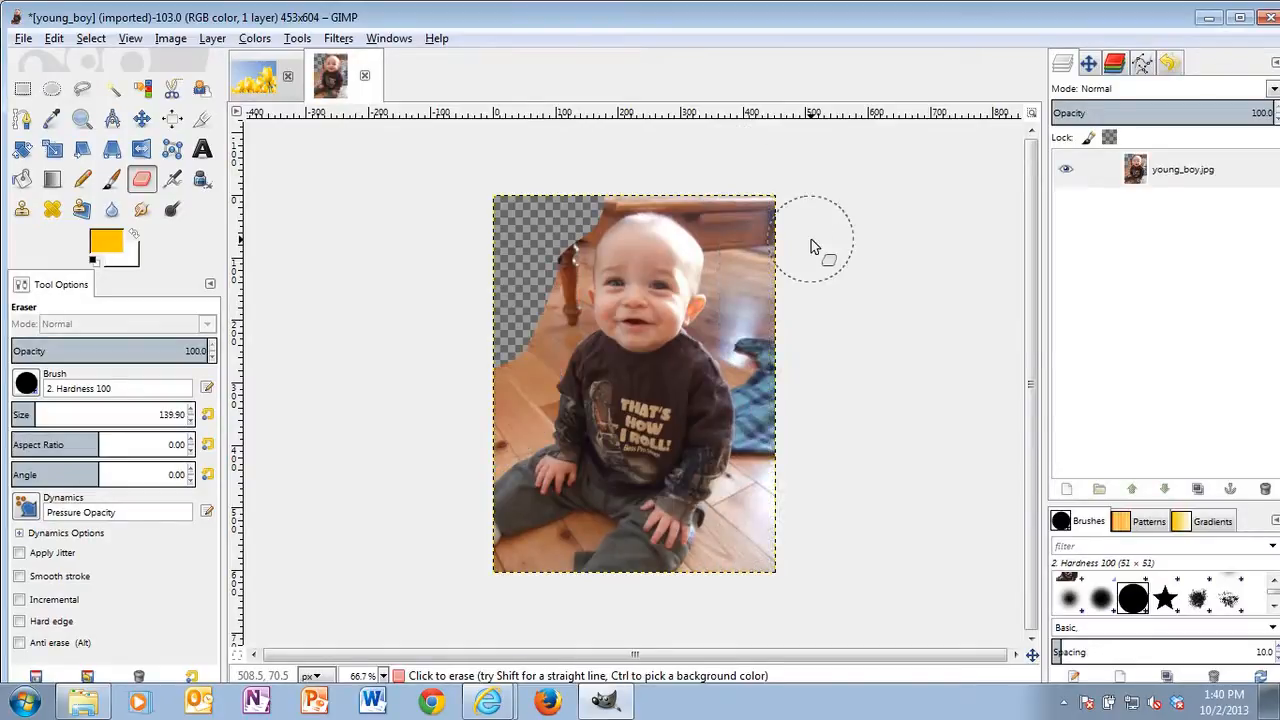
pyautogui.hotkey('ctrl', 'z')
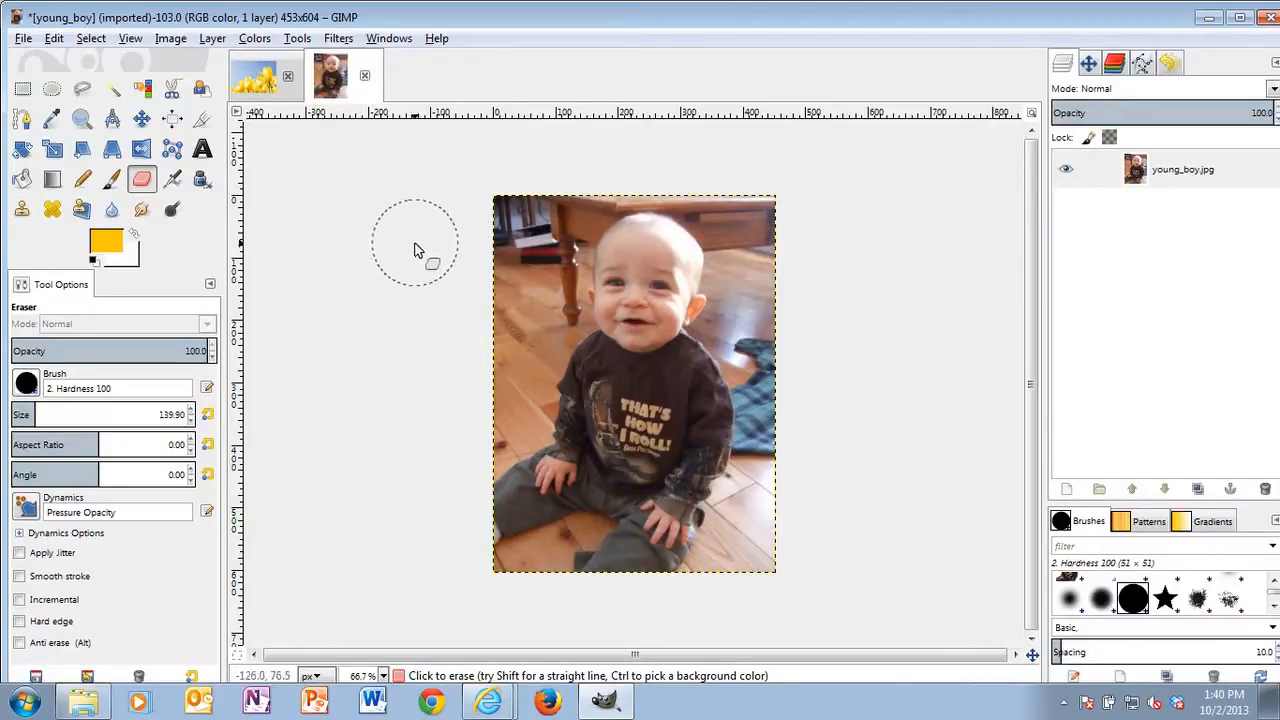
# Step: Start a Scissors Select outline at the top of the boy's head and trace it down around the ear on the photo's right side
pyautogui.click(172, 90)
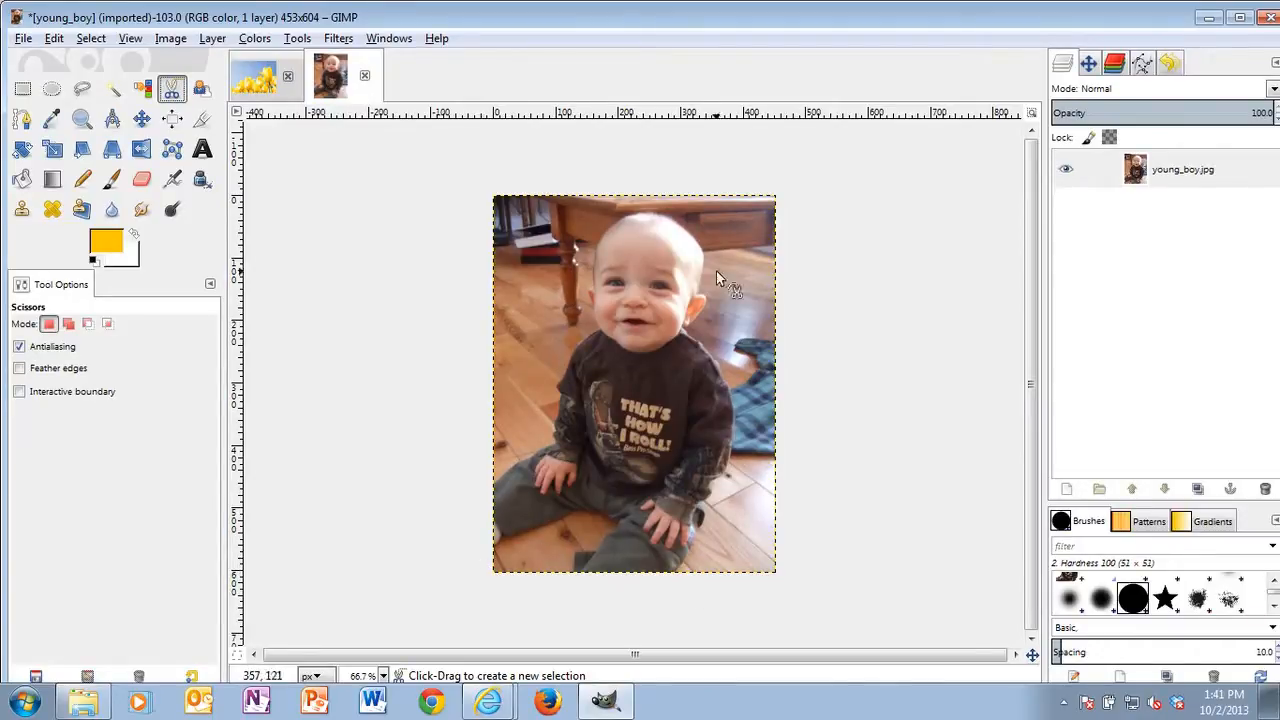
pyautogui.click(654, 214)
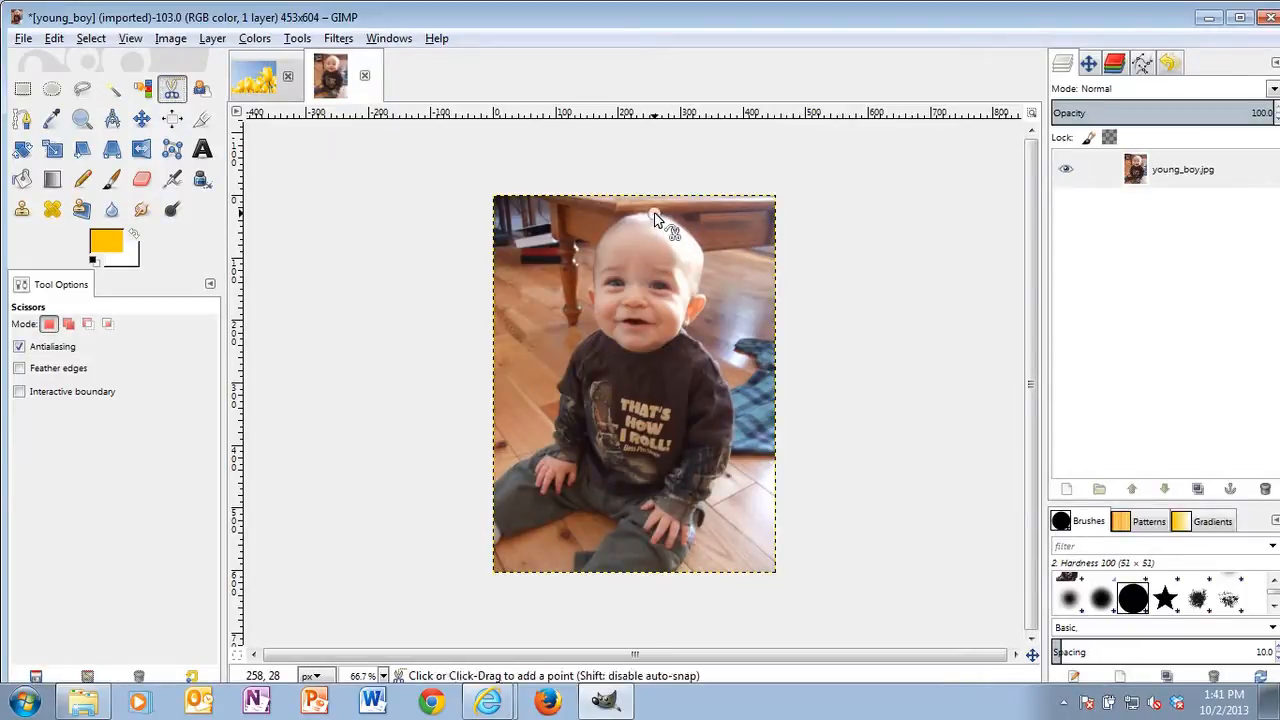
pyautogui.click(704, 249)
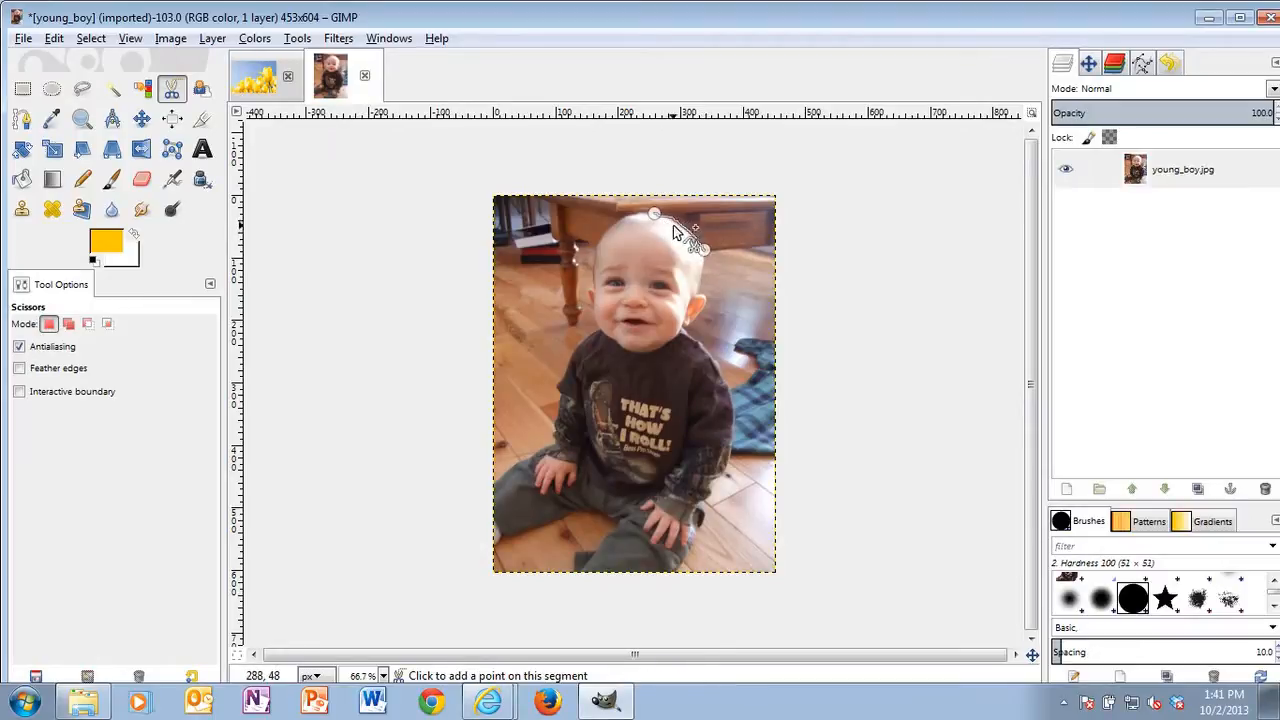
pyautogui.click(699, 290)
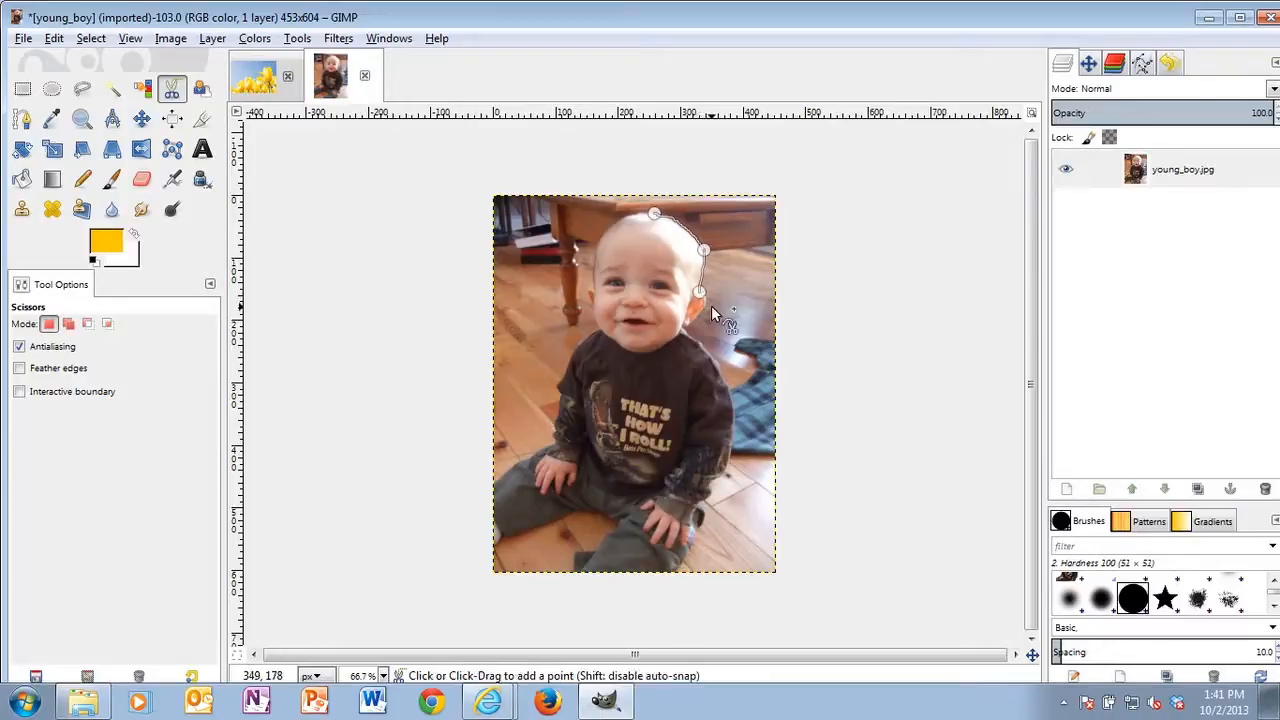
pyautogui.click(707, 303)
pyautogui.click(692, 321)
# Step: Continue the scissors outline along the shoulder, sleeve and hand on the photo's right side down to the bottom edge
pyautogui.click(714, 357)
pyautogui.click(732, 400)
pyautogui.click(732, 456)
pyautogui.click(718, 477)
pyautogui.click(708, 484)
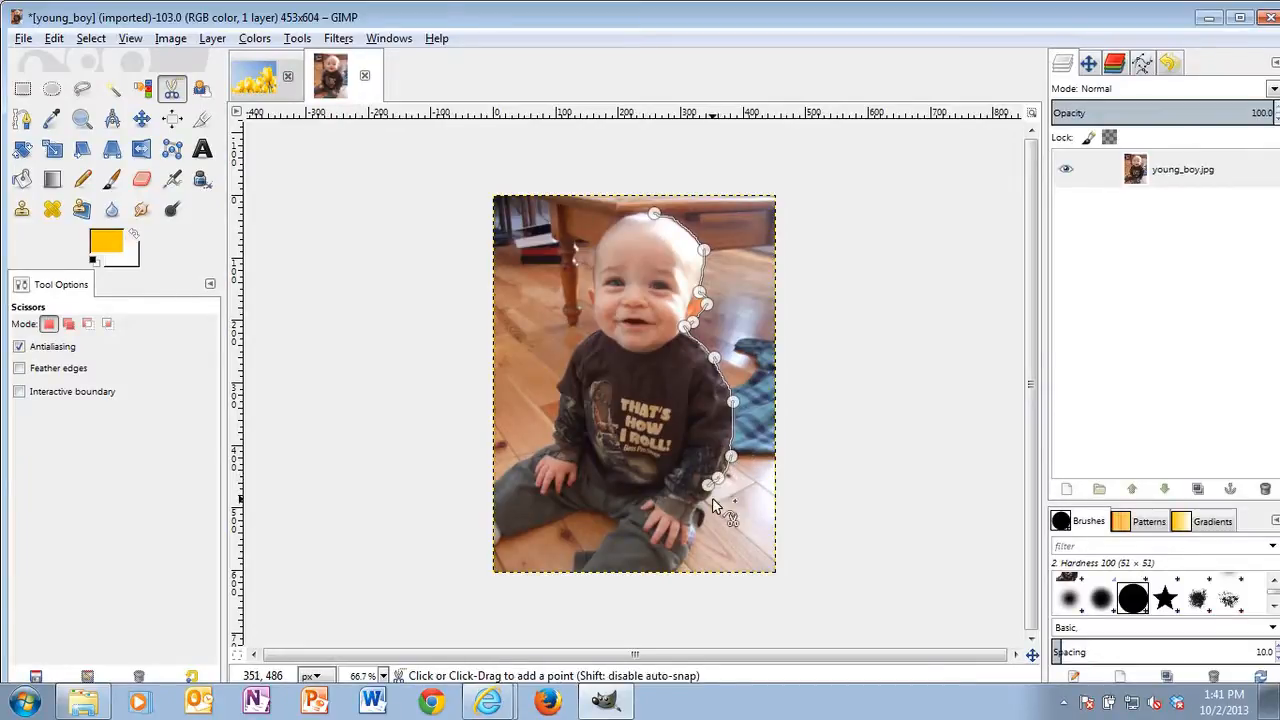
pyautogui.click(707, 499)
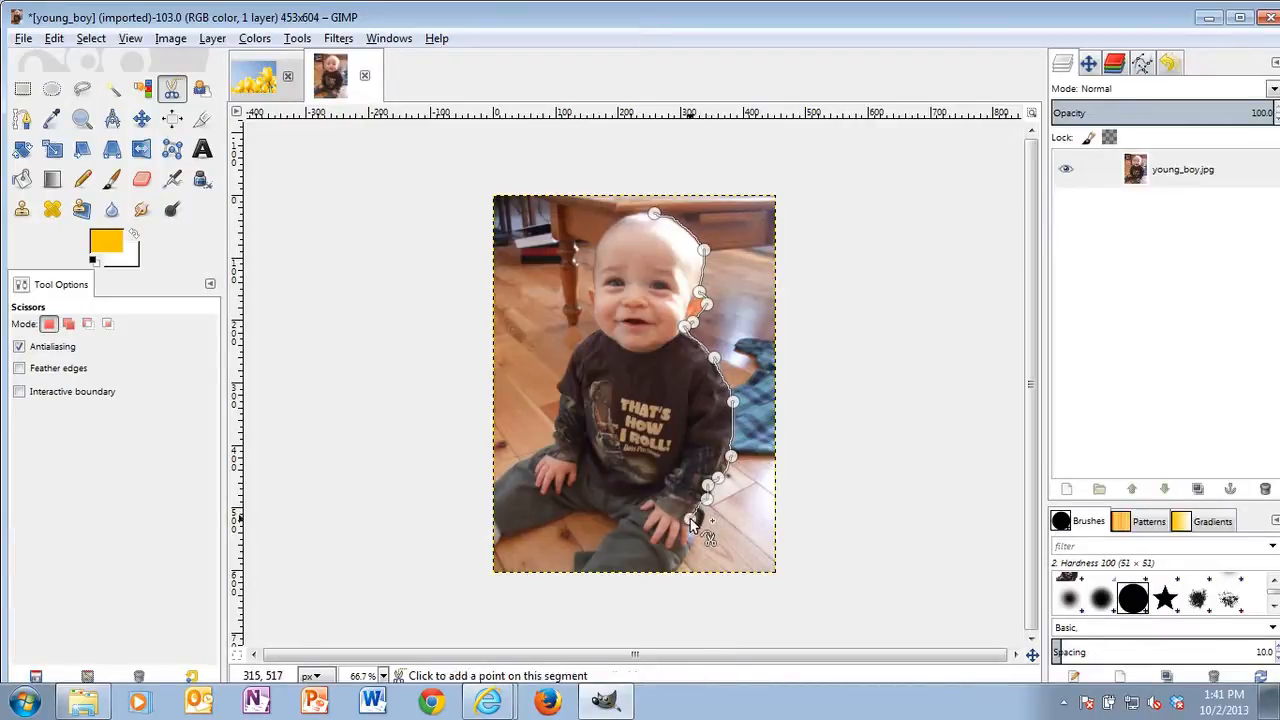
pyautogui.click(691, 540)
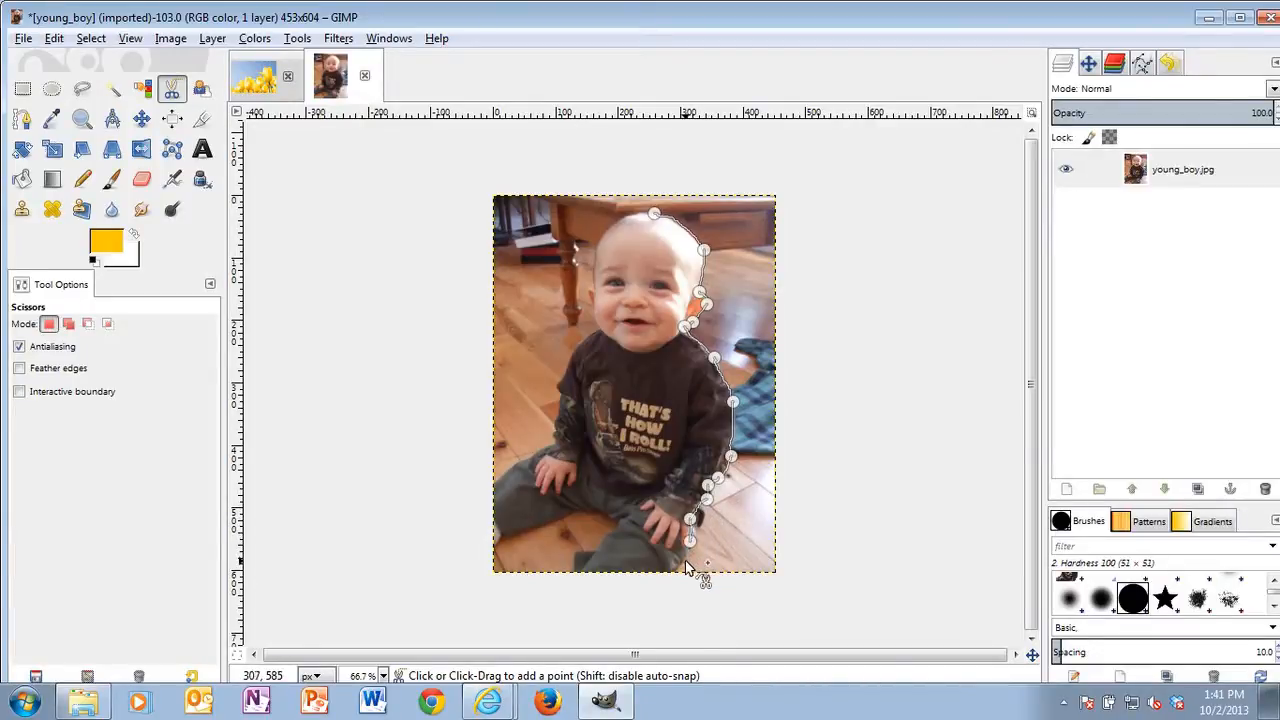
pyautogui.click(683, 562)
pyautogui.click(672, 569)
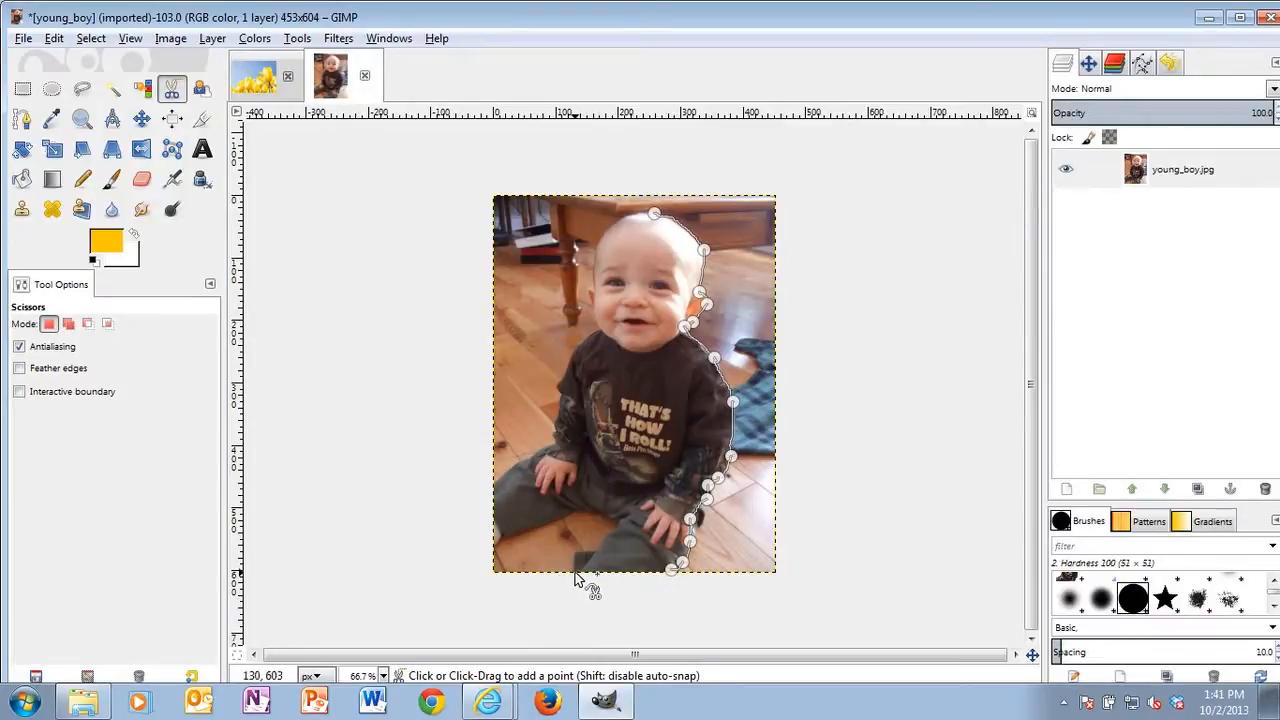
# Step: Continue the scissors outline along the bottom edge, around the floor gap between the boy's legs, and up the photo's left edge to the knee
pyautogui.click(577, 569)
pyautogui.click(608, 532)
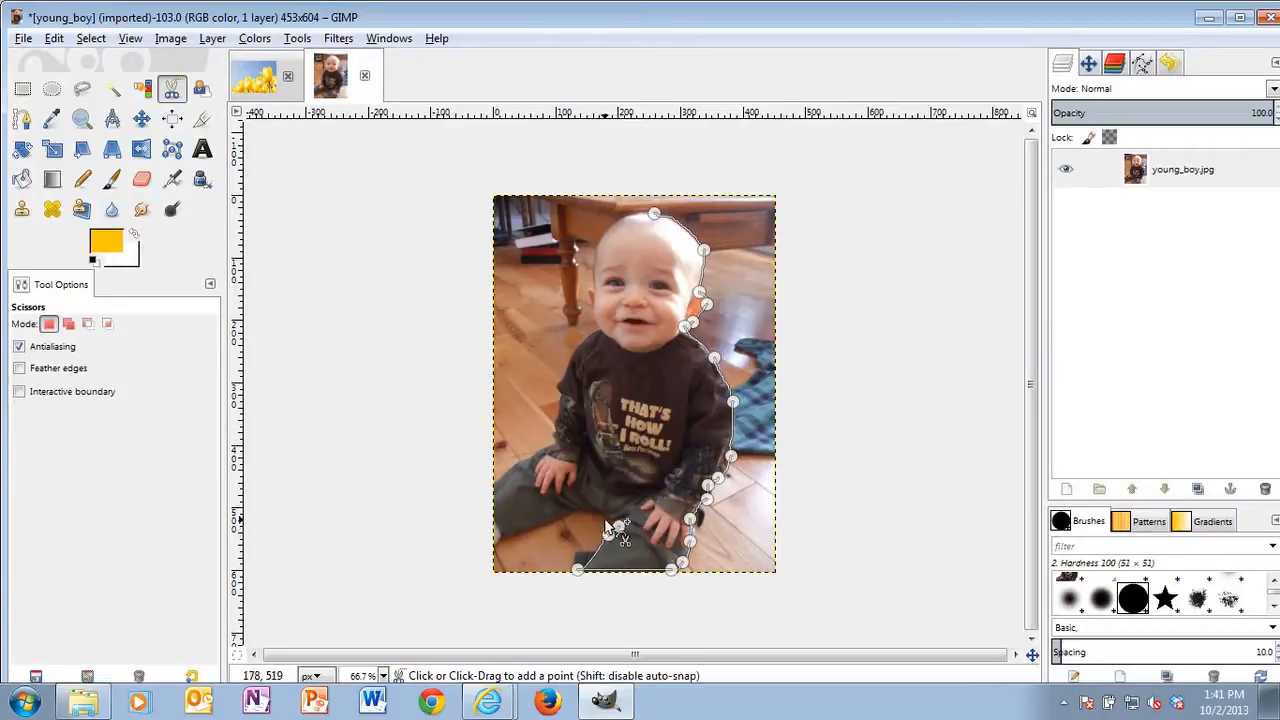
pyautogui.click(582, 509)
pyautogui.click(514, 533)
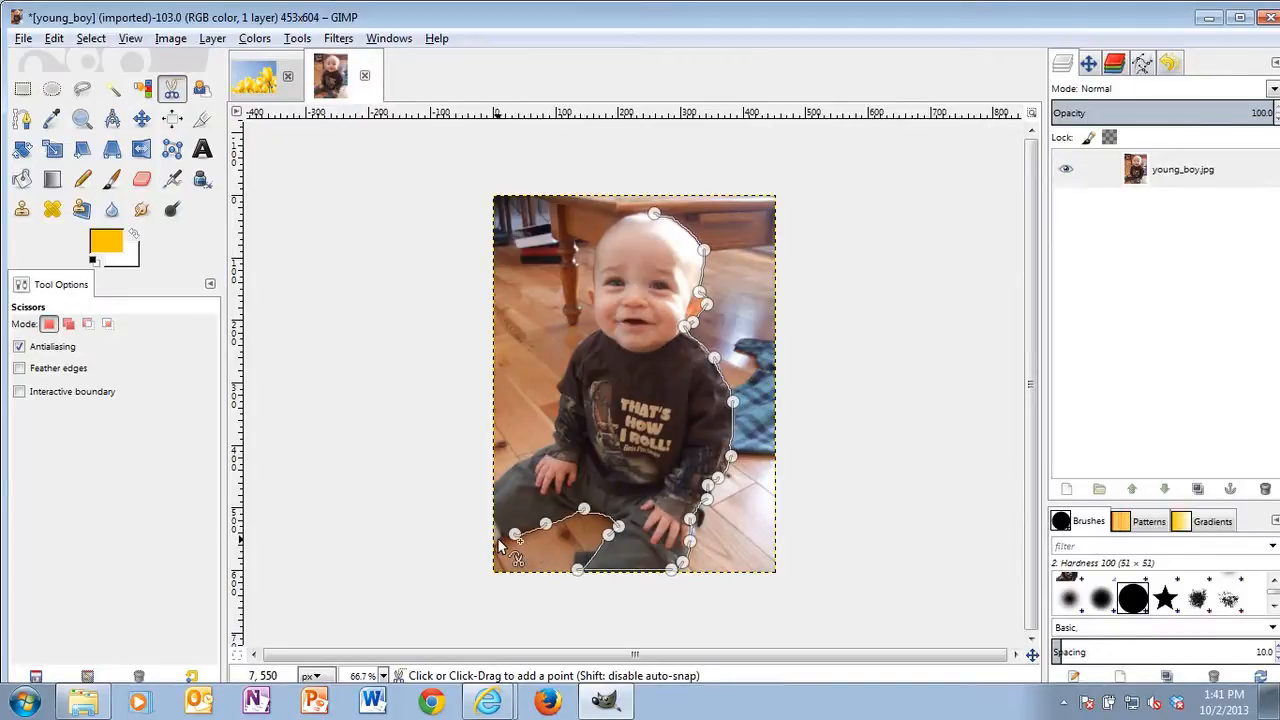
pyautogui.click(497, 539)
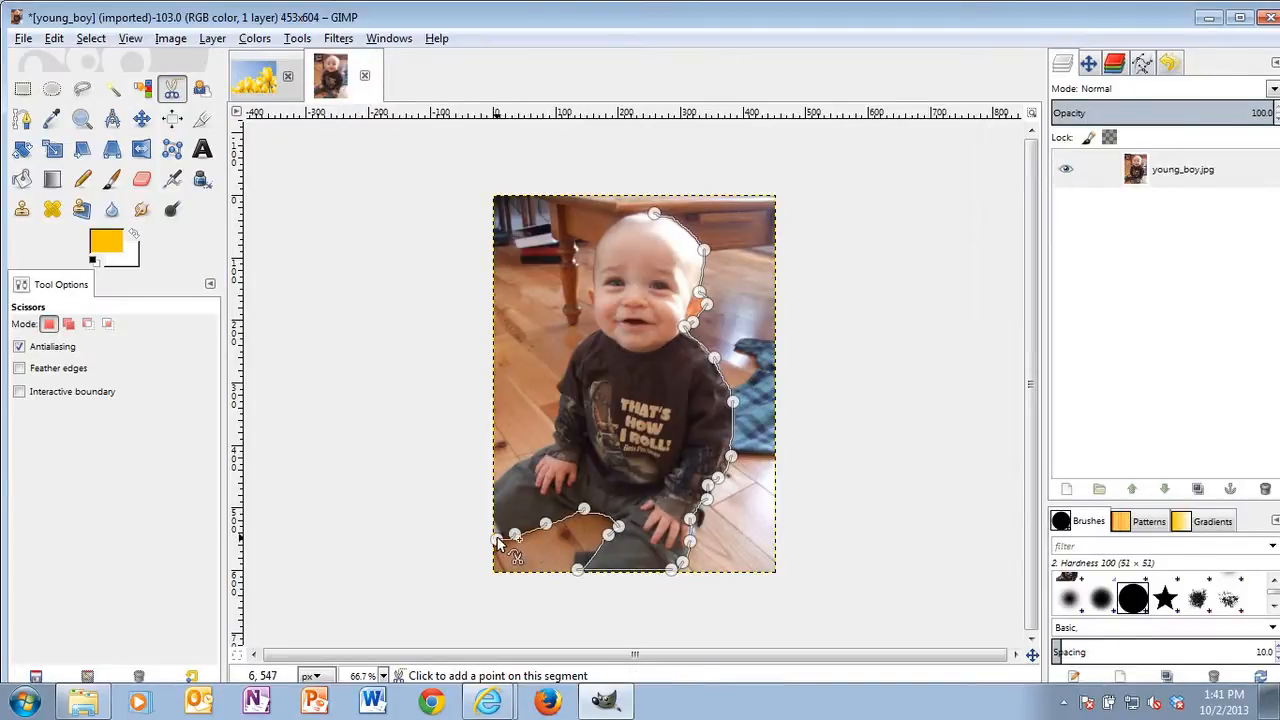
pyautogui.click(495, 481)
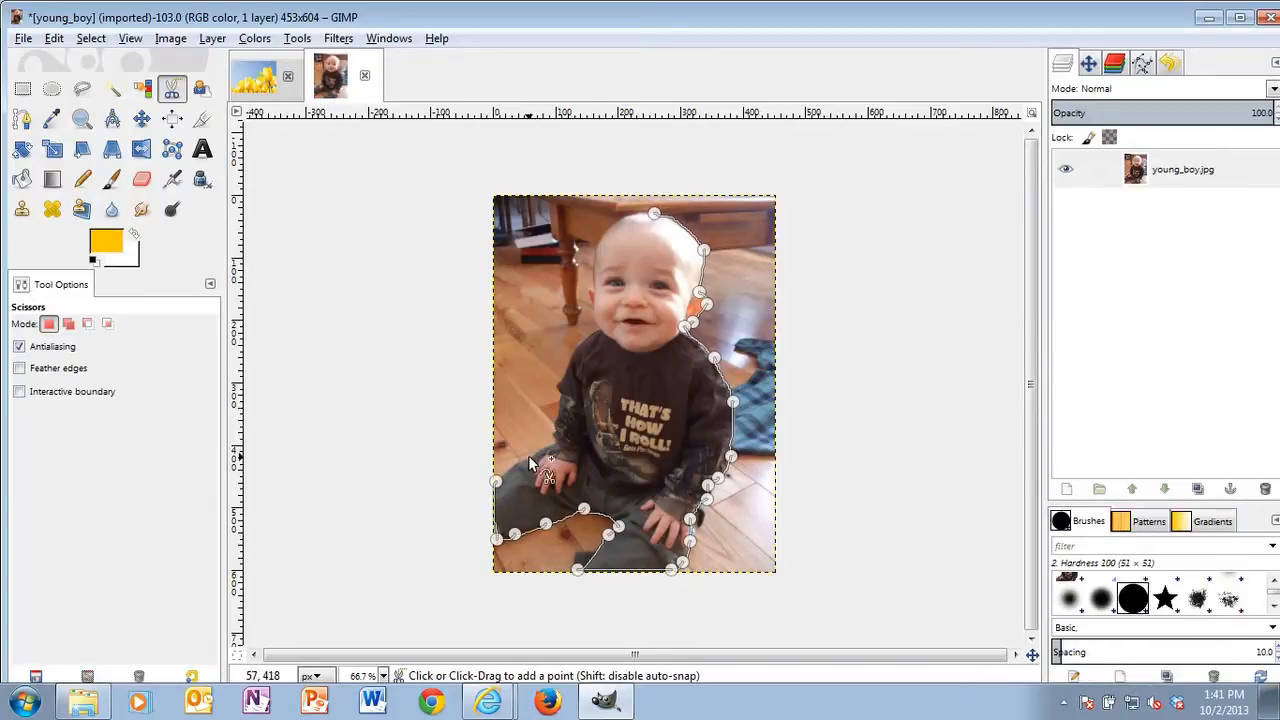
# Step: Trace the scissors outline over the leg and up the sleeve, shoulder, neck and ear on the photo's left side
pyautogui.click(528, 456)
pyautogui.click(552, 445)
pyautogui.click(559, 392)
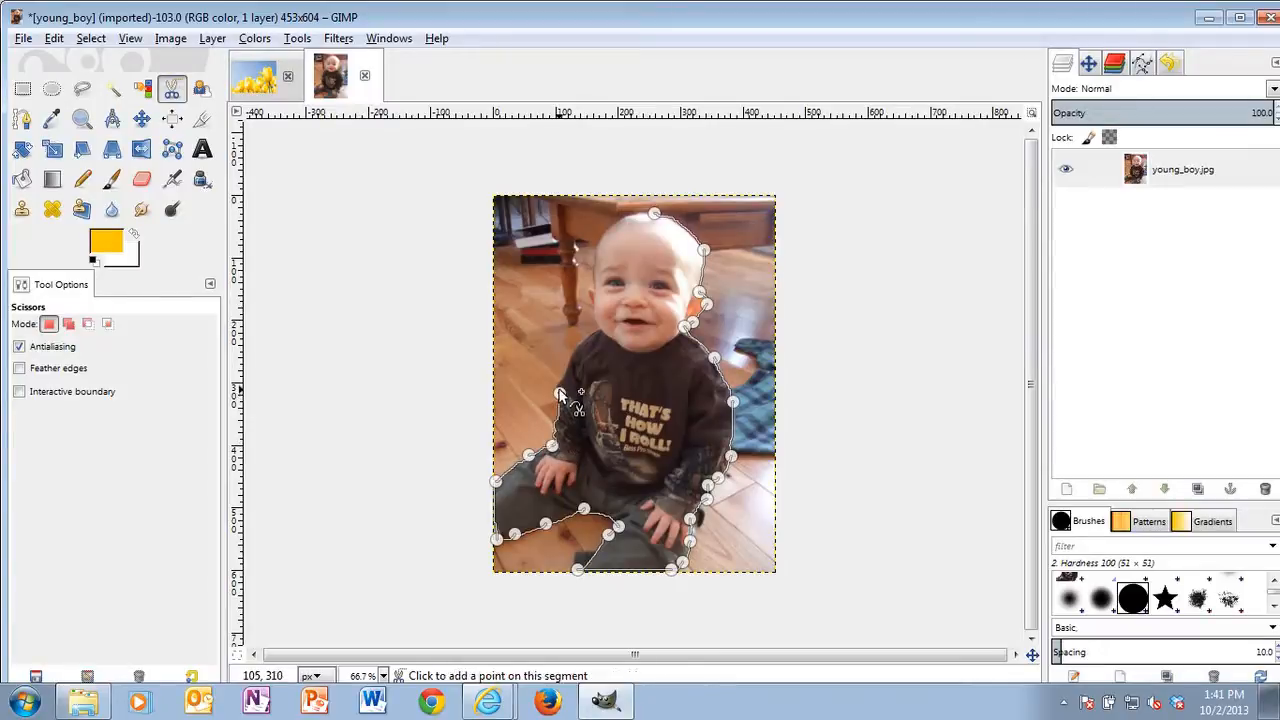
pyautogui.click(578, 343)
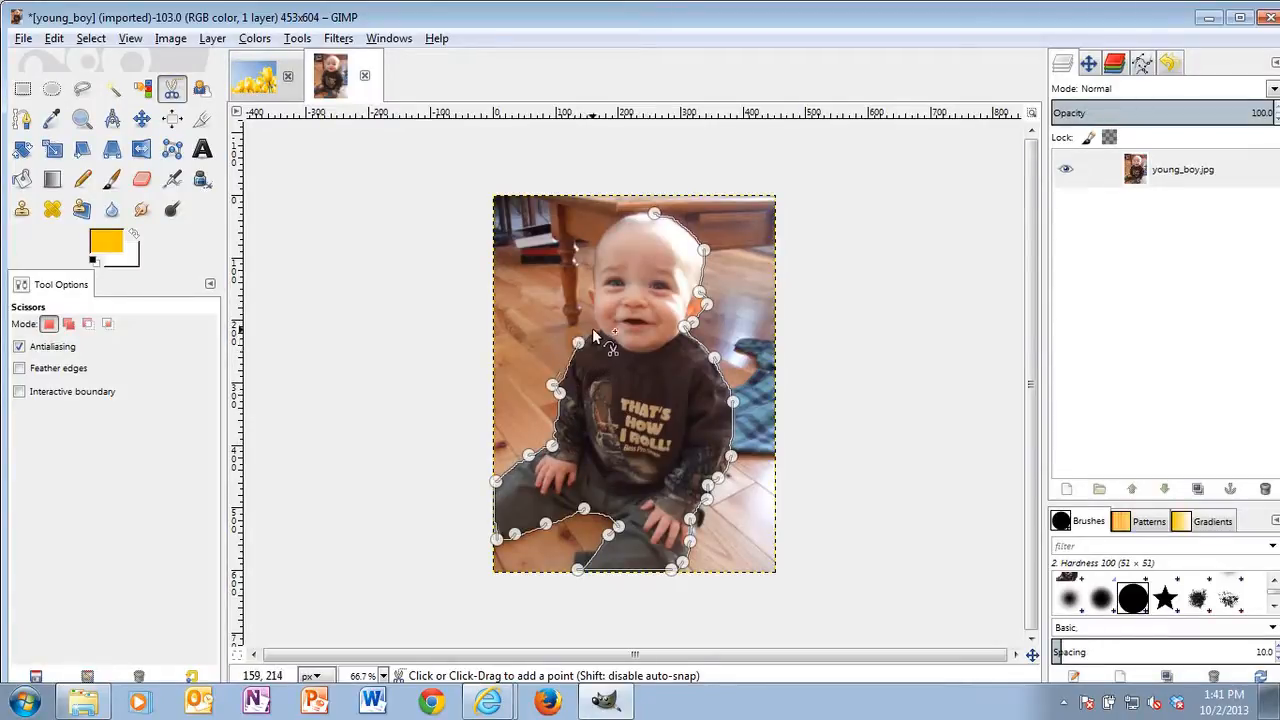
pyautogui.click(596, 327)
pyautogui.click(584, 290)
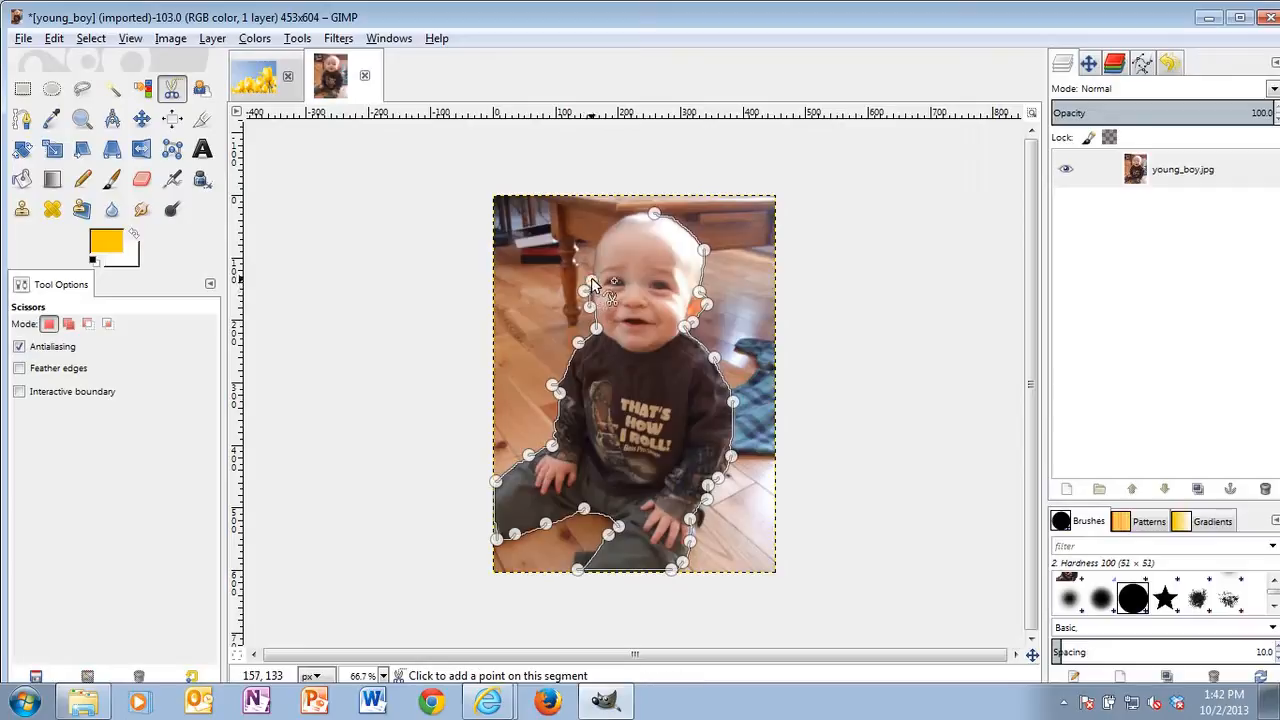
# Step: Close the scissors outline around the photo's left side of the boy's head and convert it into a selection
pyautogui.click(593, 261)
pyautogui.click(606, 225)
pyautogui.click(622, 212)
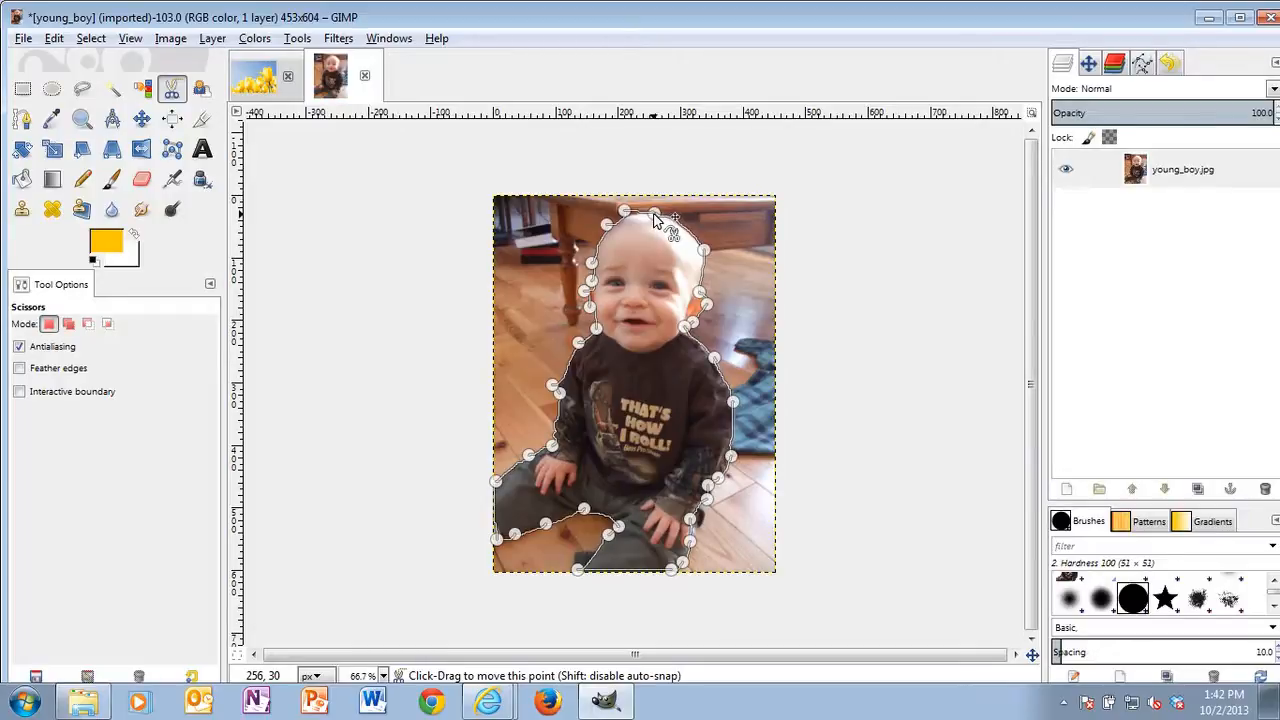
pyautogui.click(637, 374)
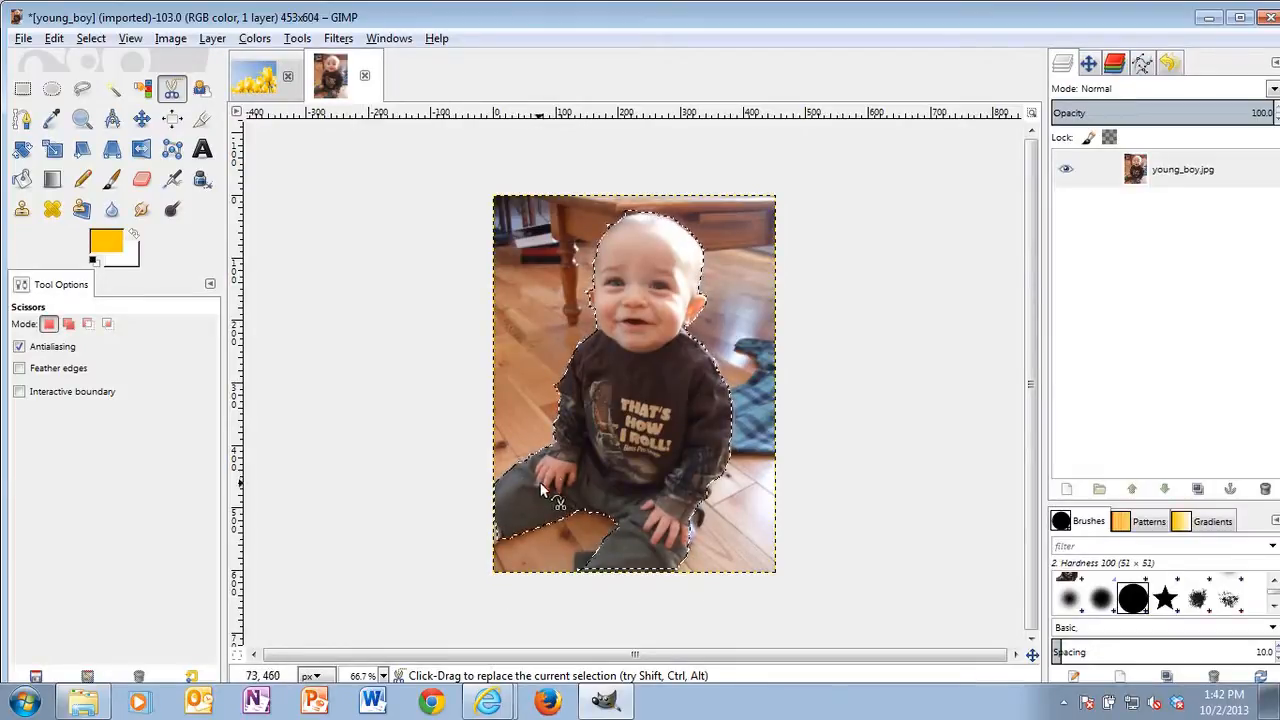
# Step: Try deleting the contents of the boy-shaped selection, and undo the deletion
pyautogui.press('Delete')
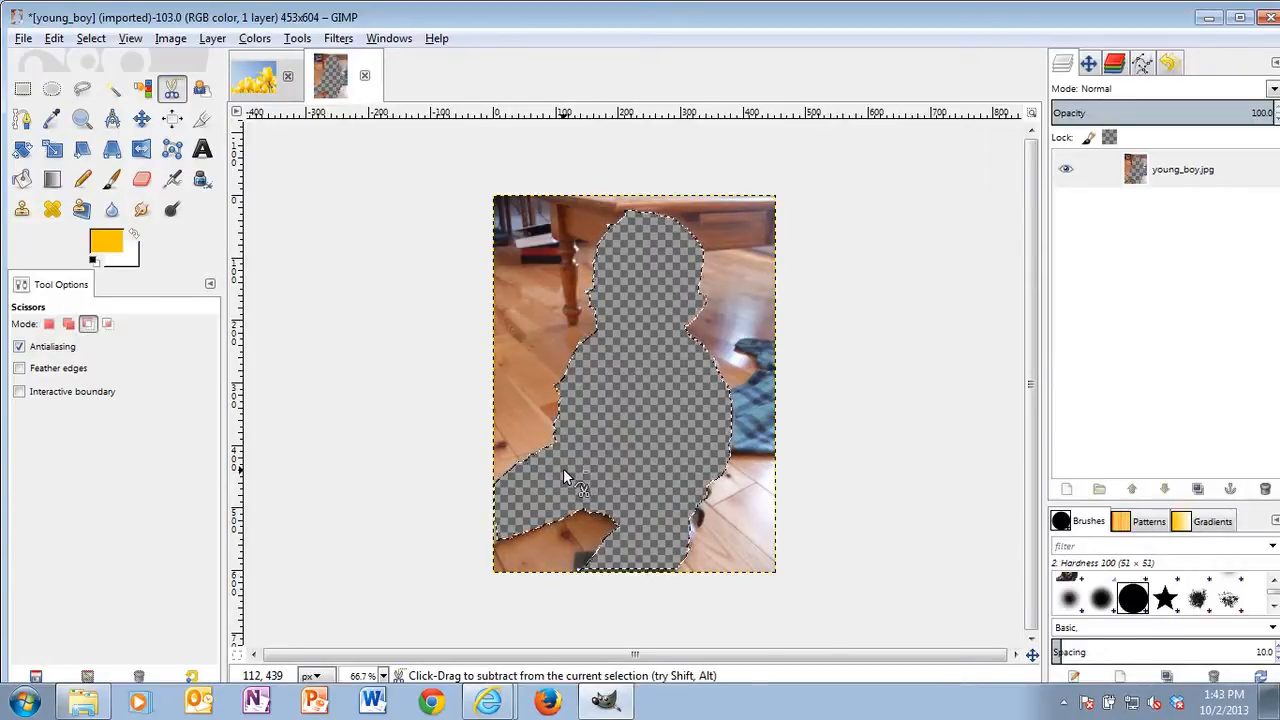
pyautogui.hotkey('ctrl', 'z')
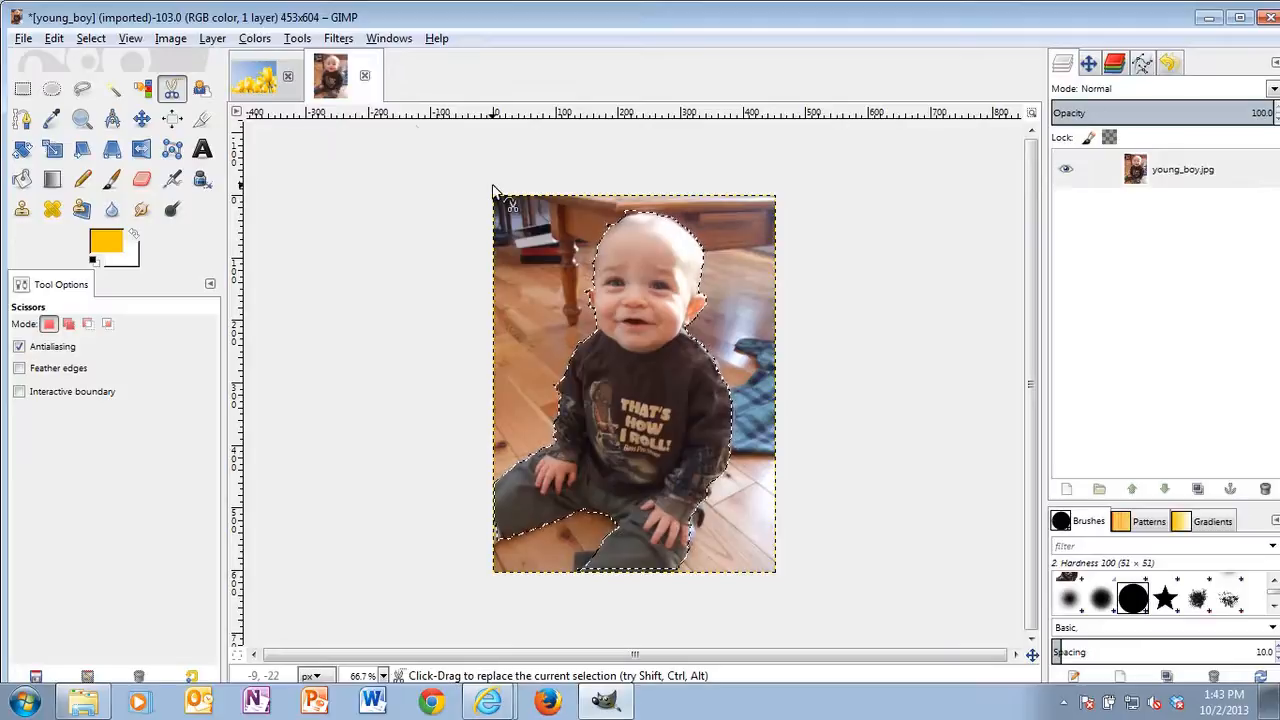
# Step: Invert the selection, delete the background around the boy to transparency, and clear the selection
pyautogui.click(90, 40)
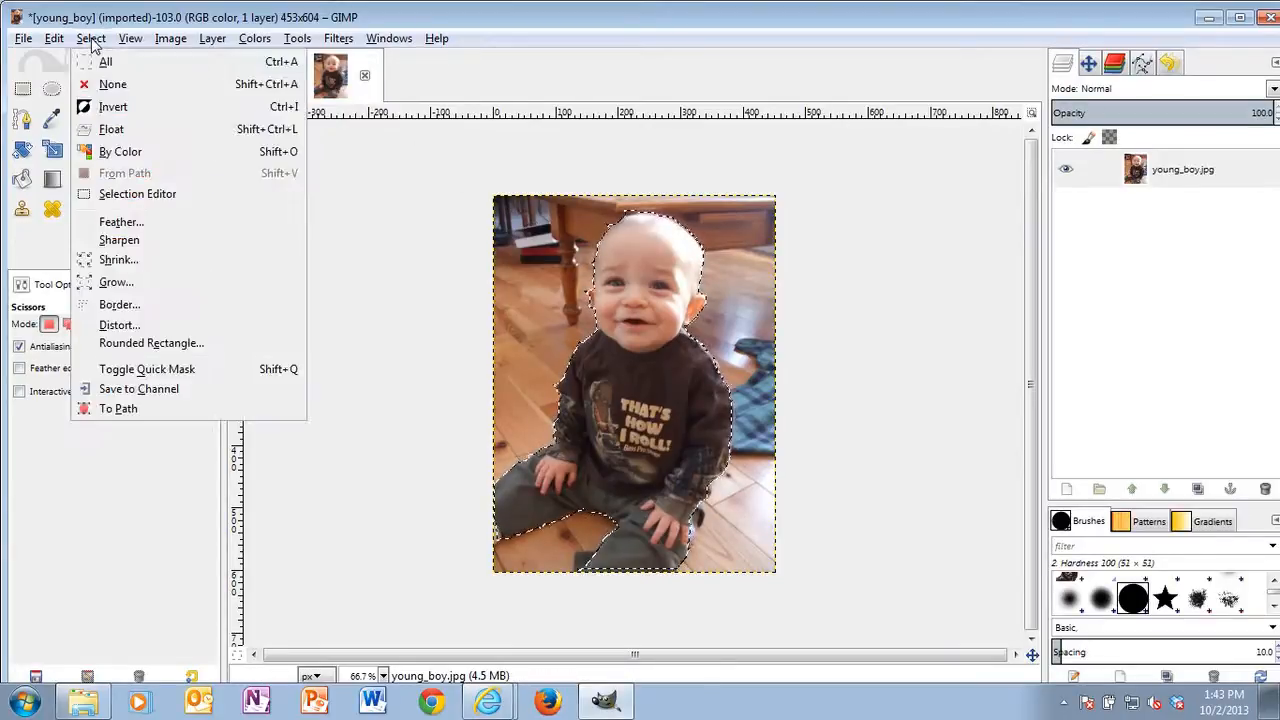
pyautogui.click(122, 108)
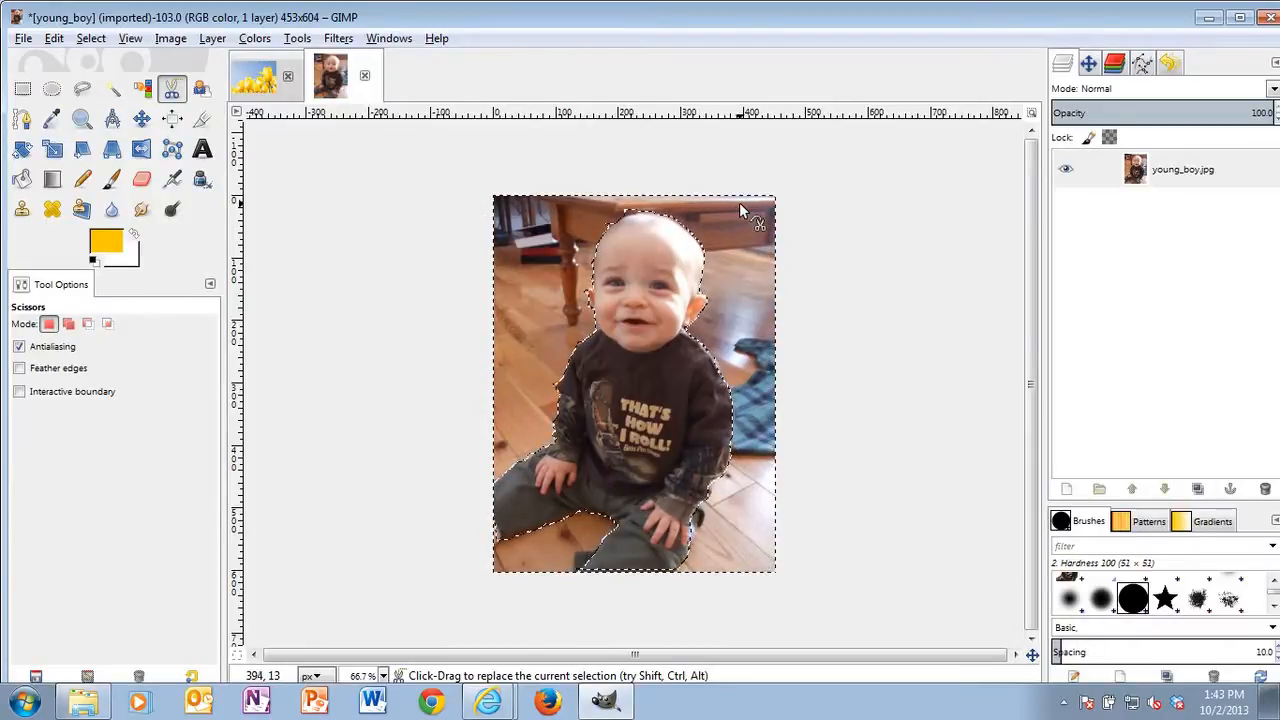
pyautogui.press('Delete')
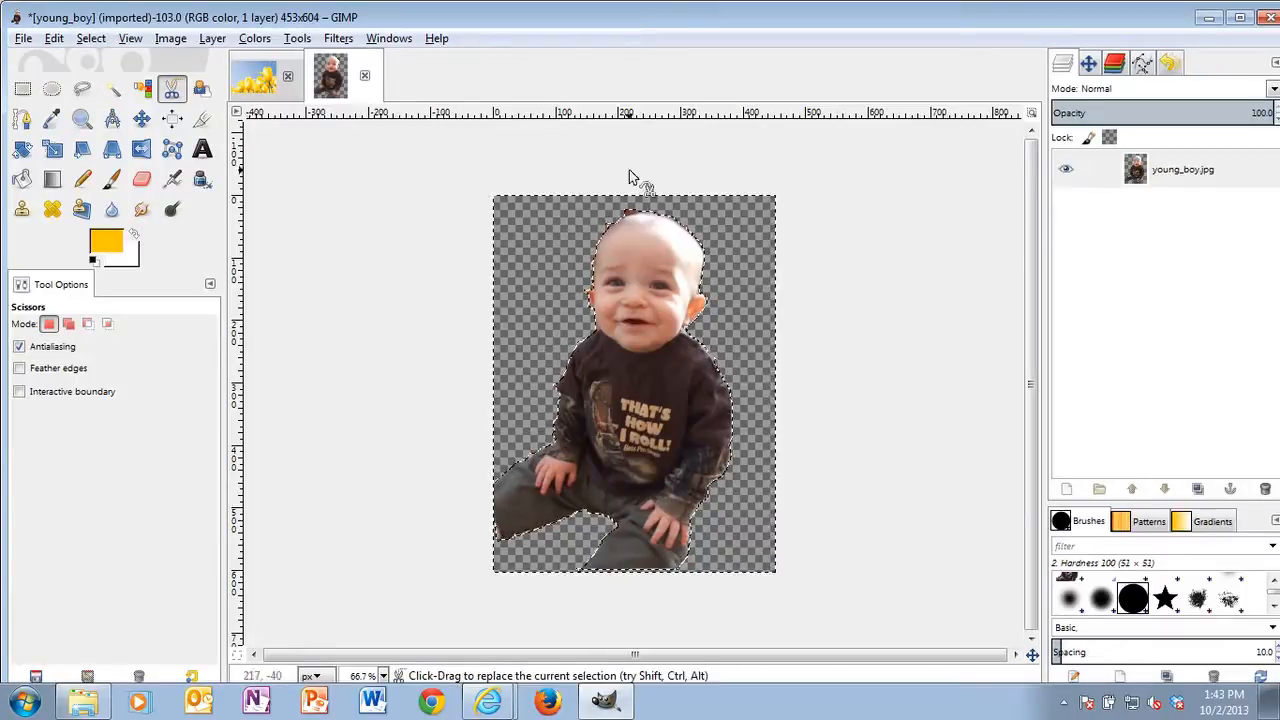
pyautogui.click(91, 39)
pyautogui.click(122, 86)
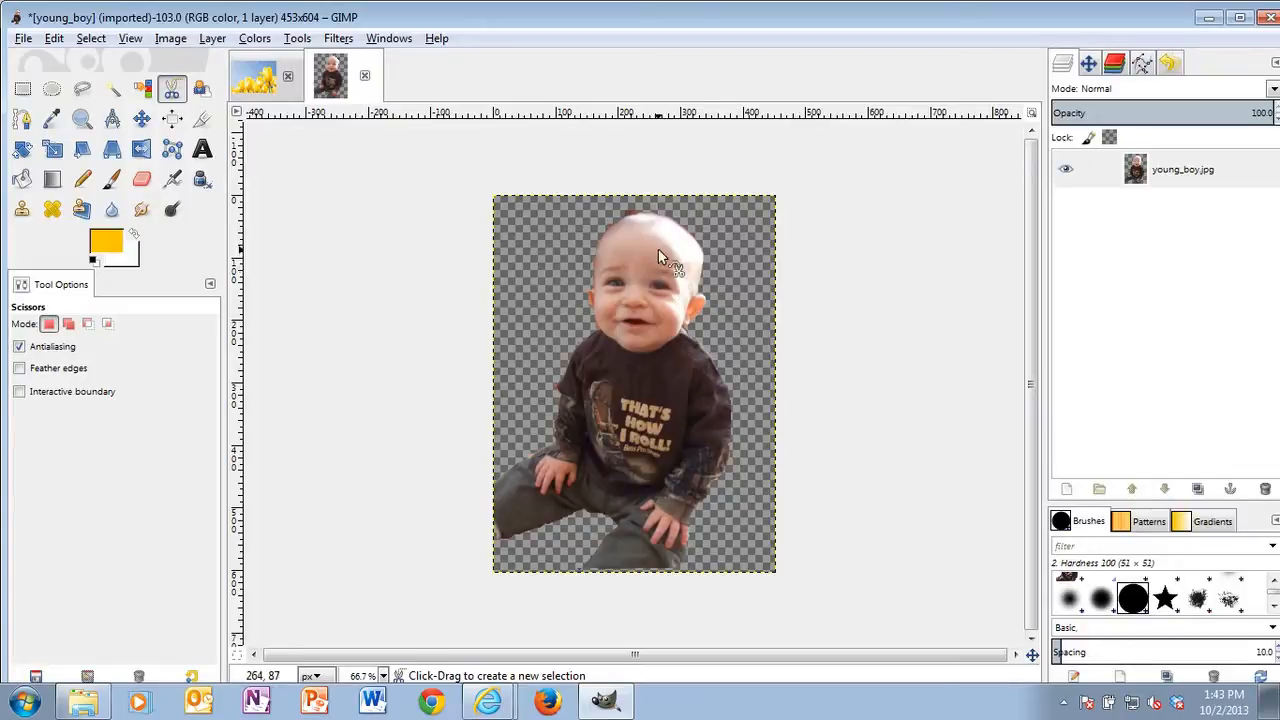
# Step: Save the cutout as baby_tulips.xcf in the 03 - Transparency - Text - Shadows - BabyTulips folder, replacing the existing file
pyautogui.click(24, 40)
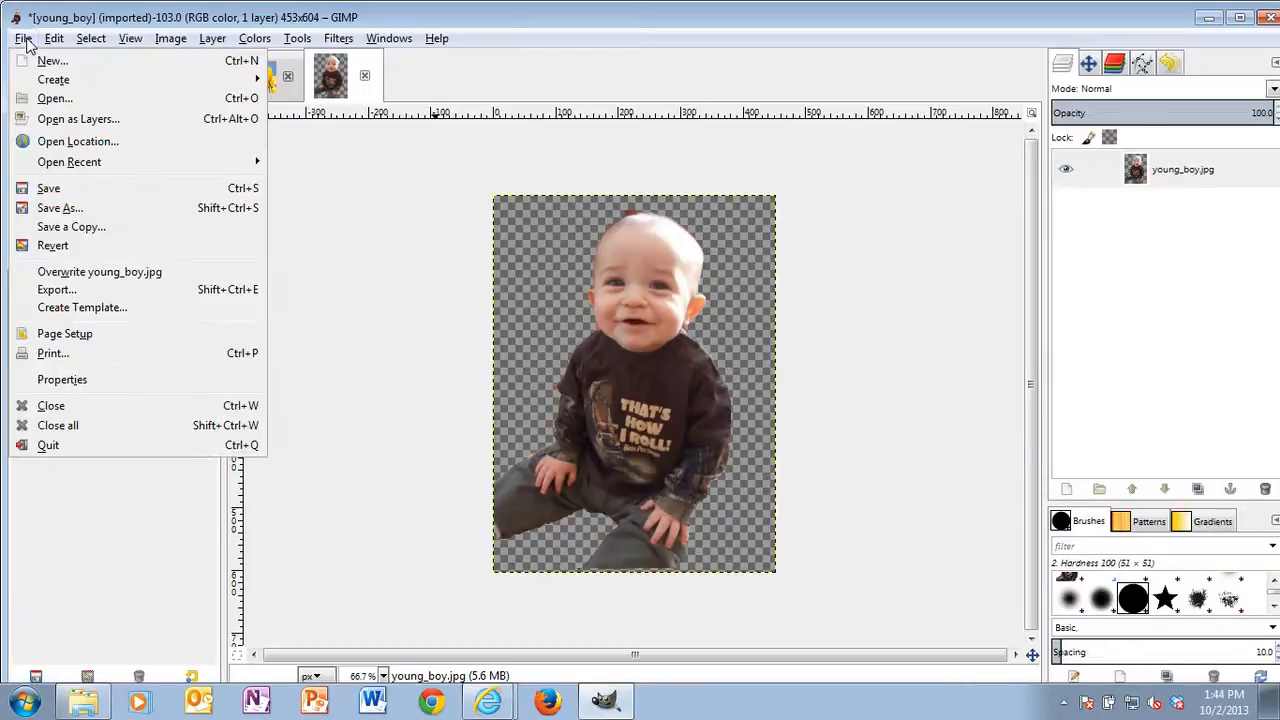
pyautogui.click(82, 210)
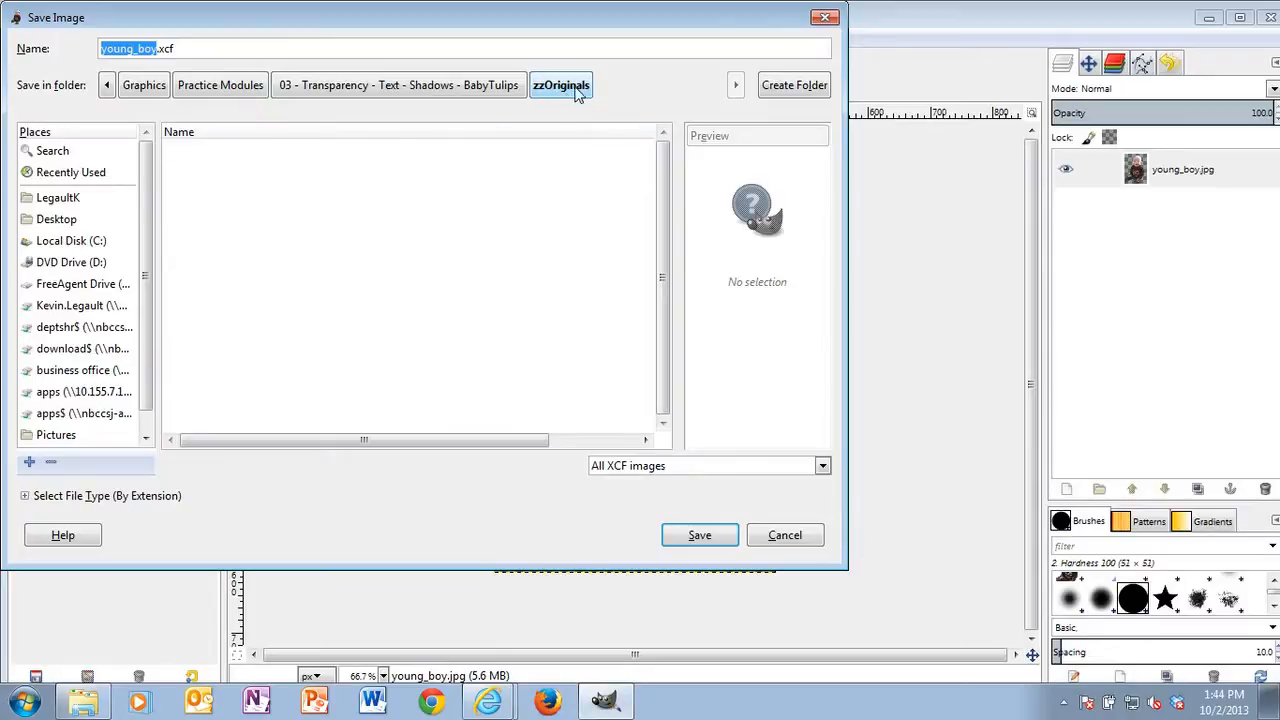
pyautogui.click(456, 90)
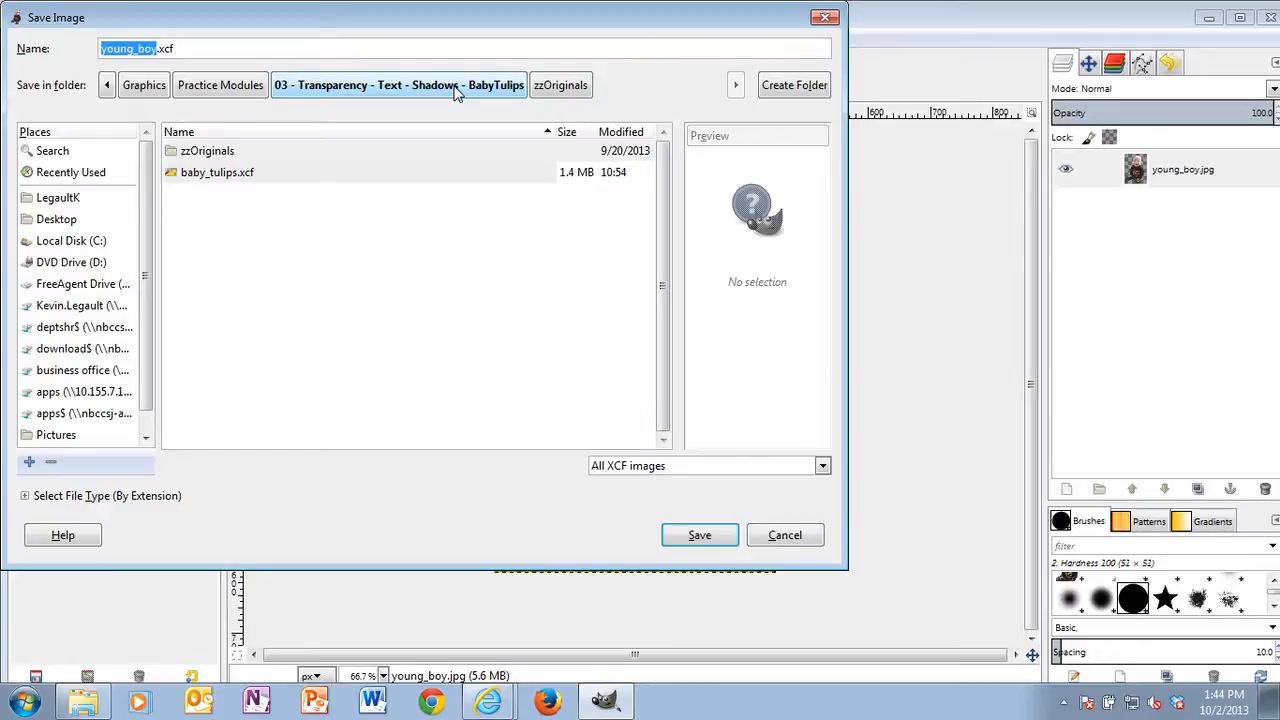
pyautogui.click(220, 176)
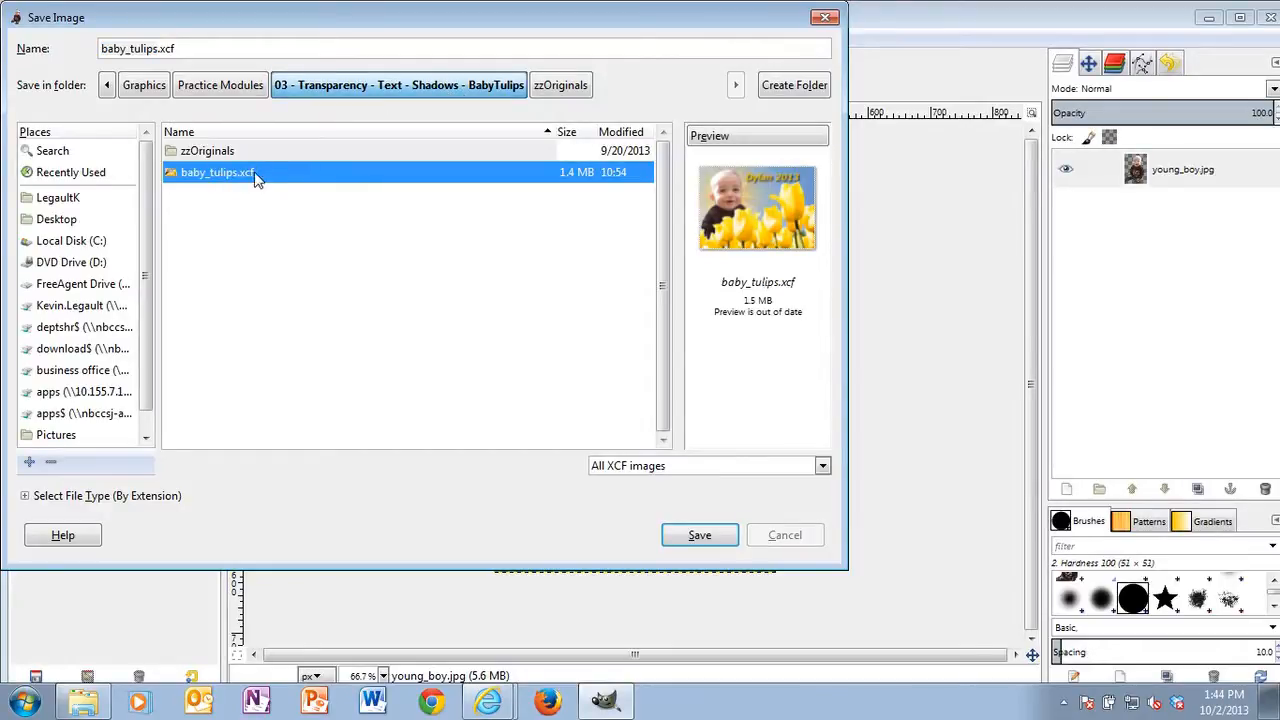
pyautogui.click(702, 538)
pyautogui.click(470, 372)
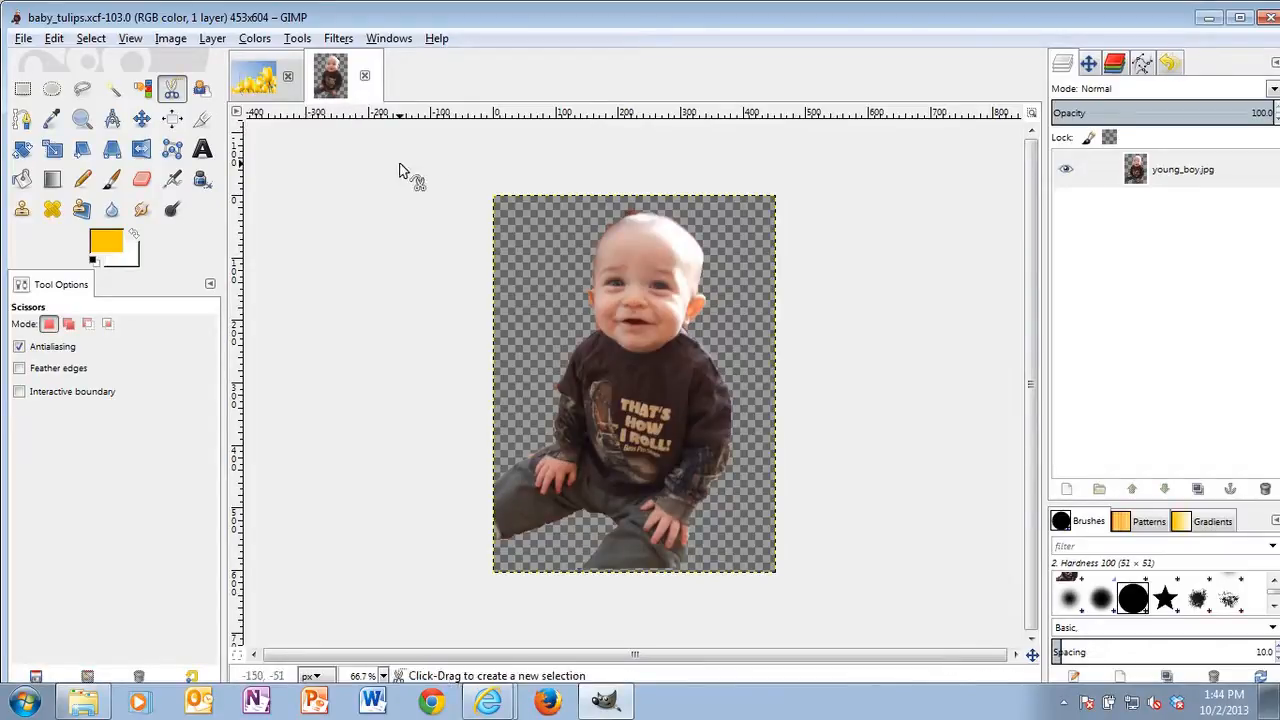
# Step: In the yellow_tulips_518x369 image, add an alpha channel to the tulips layer and duplicate that layer
pyautogui.click(255, 78)
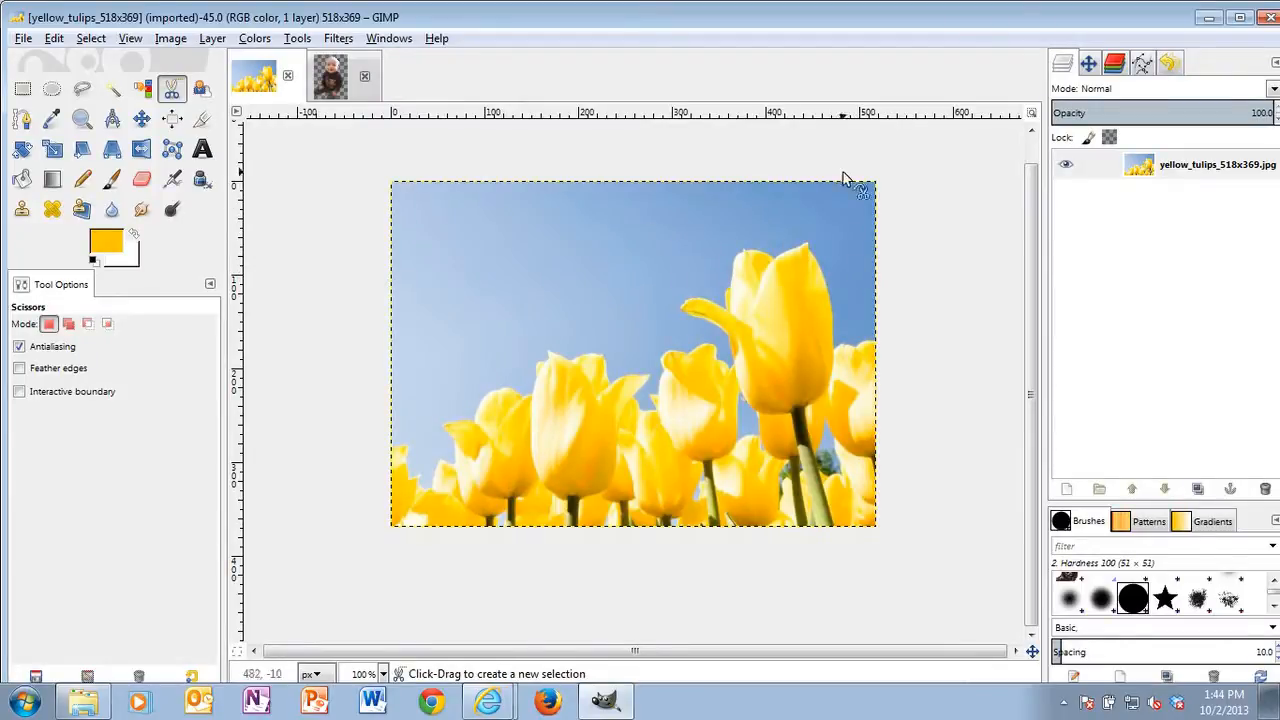
pyautogui.click(211, 40)
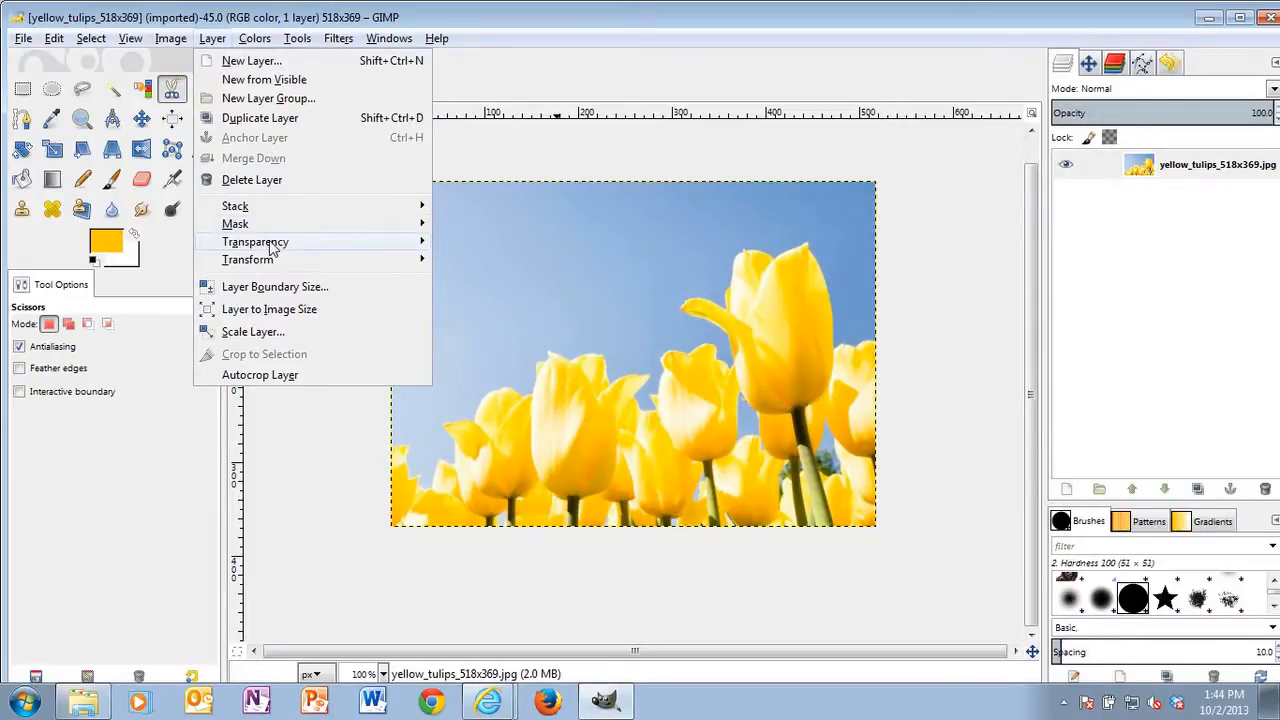
pyautogui.moveTo(272, 244)
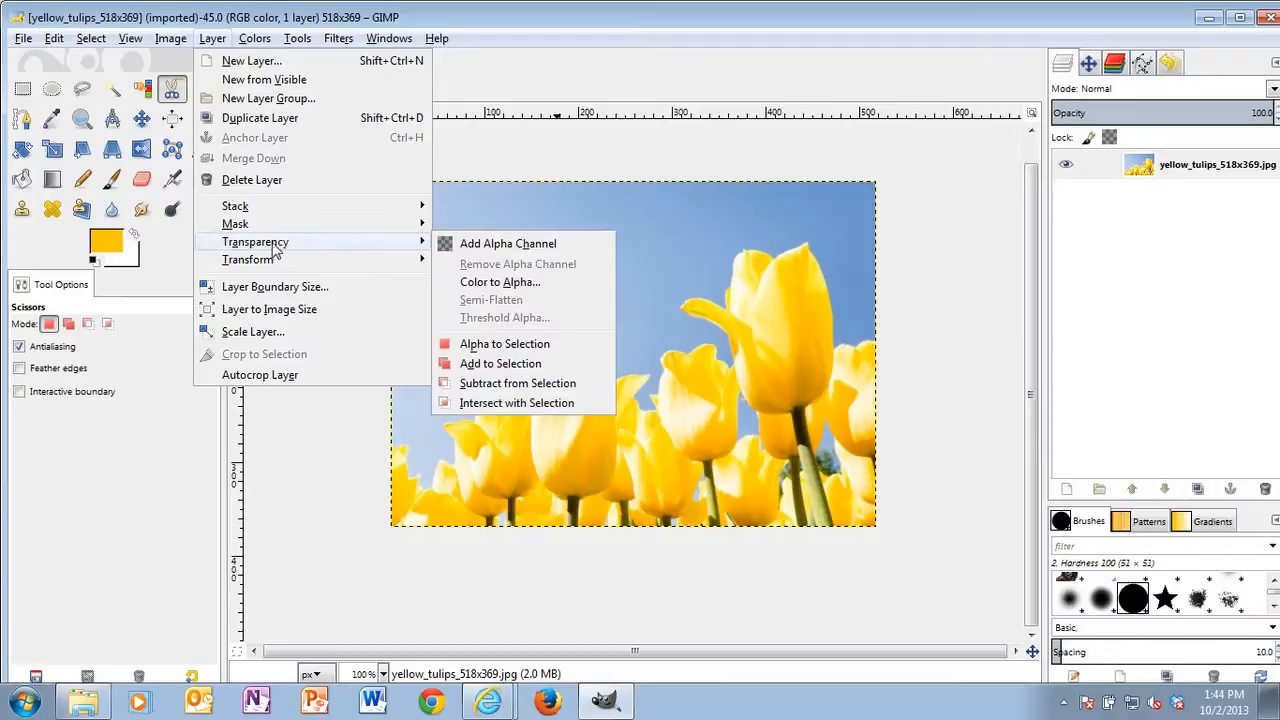
pyautogui.click(537, 249)
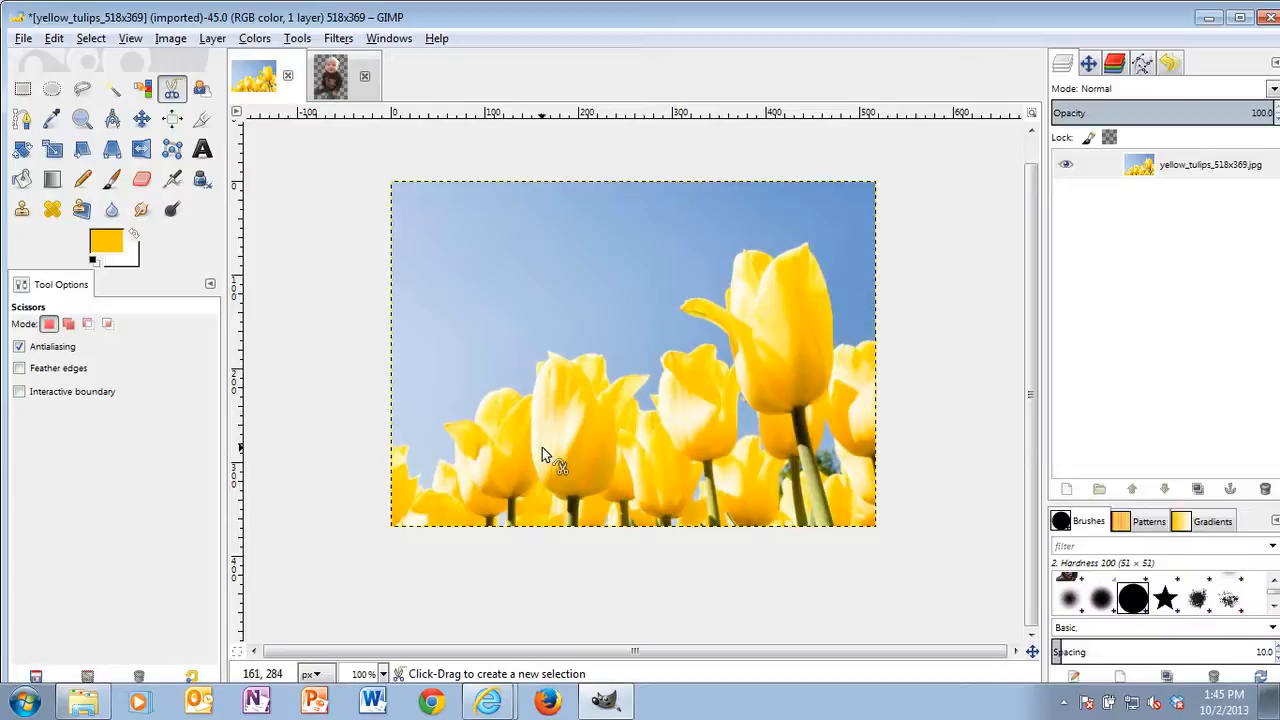
pyautogui.click(212, 40)
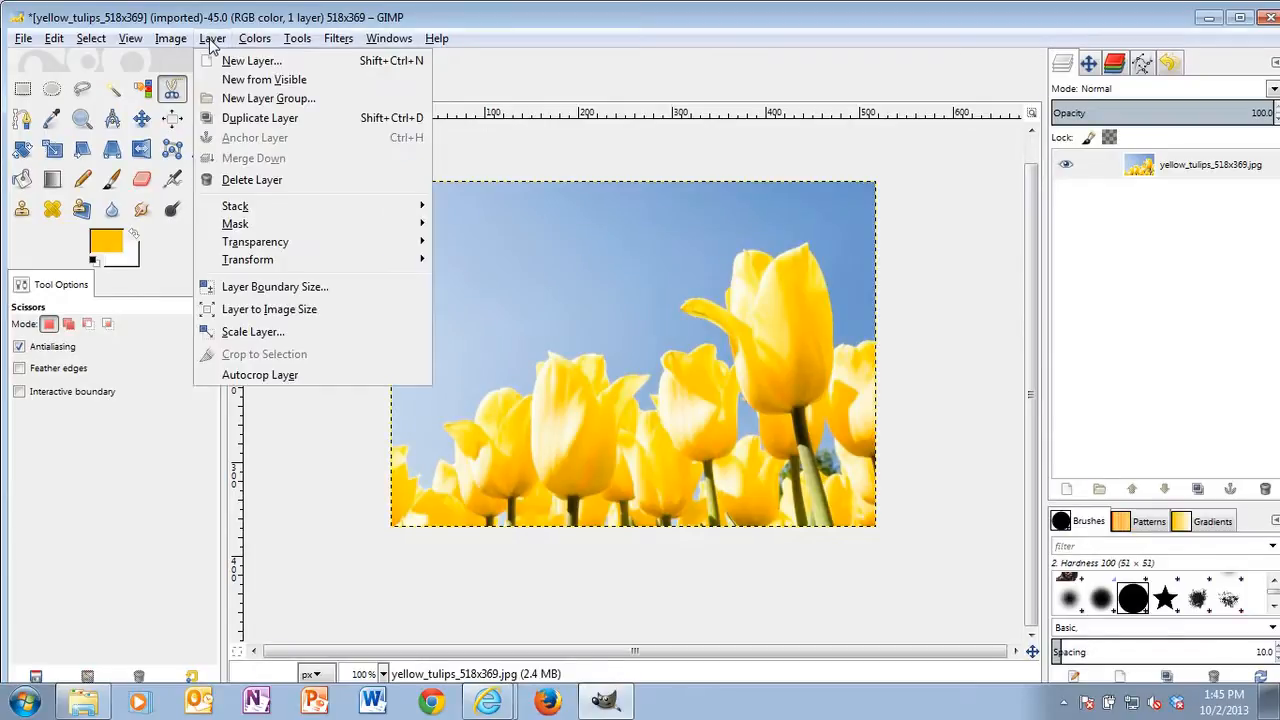
pyautogui.click(256, 120)
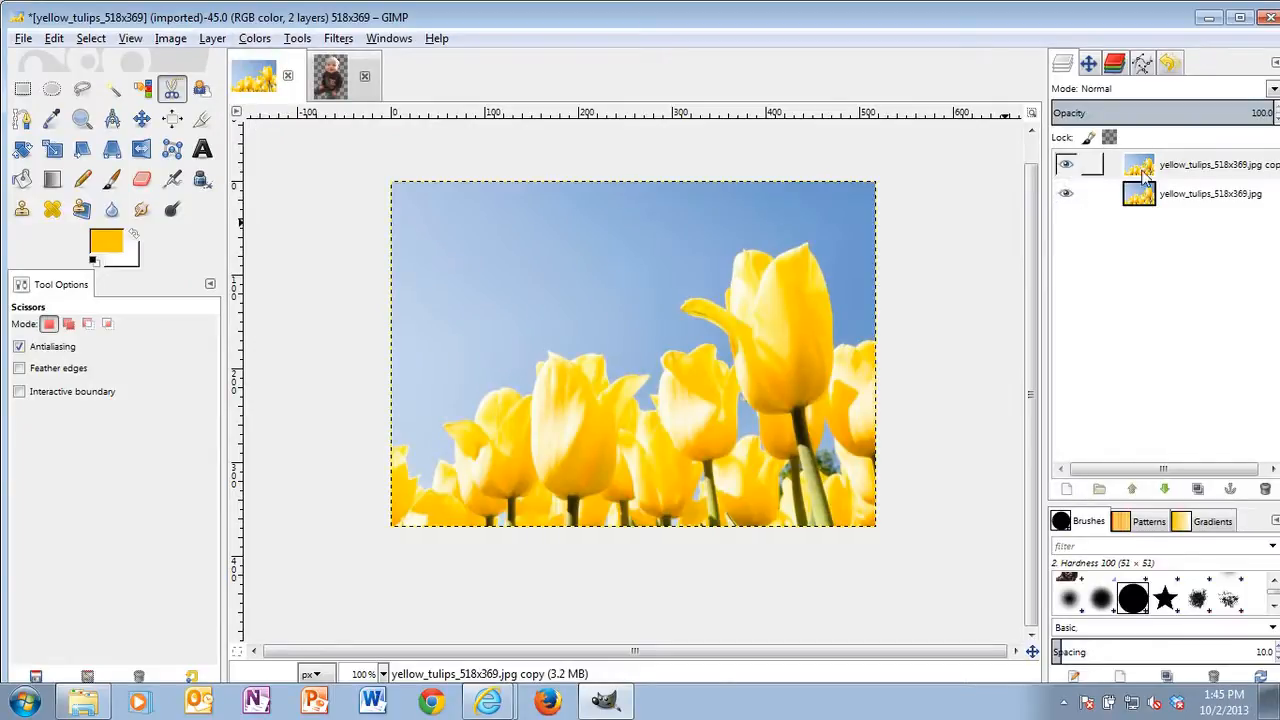
# Step: Rename the original tulips layer Background and its copy Tulips Only
pyautogui.doubleClick(1200, 196)
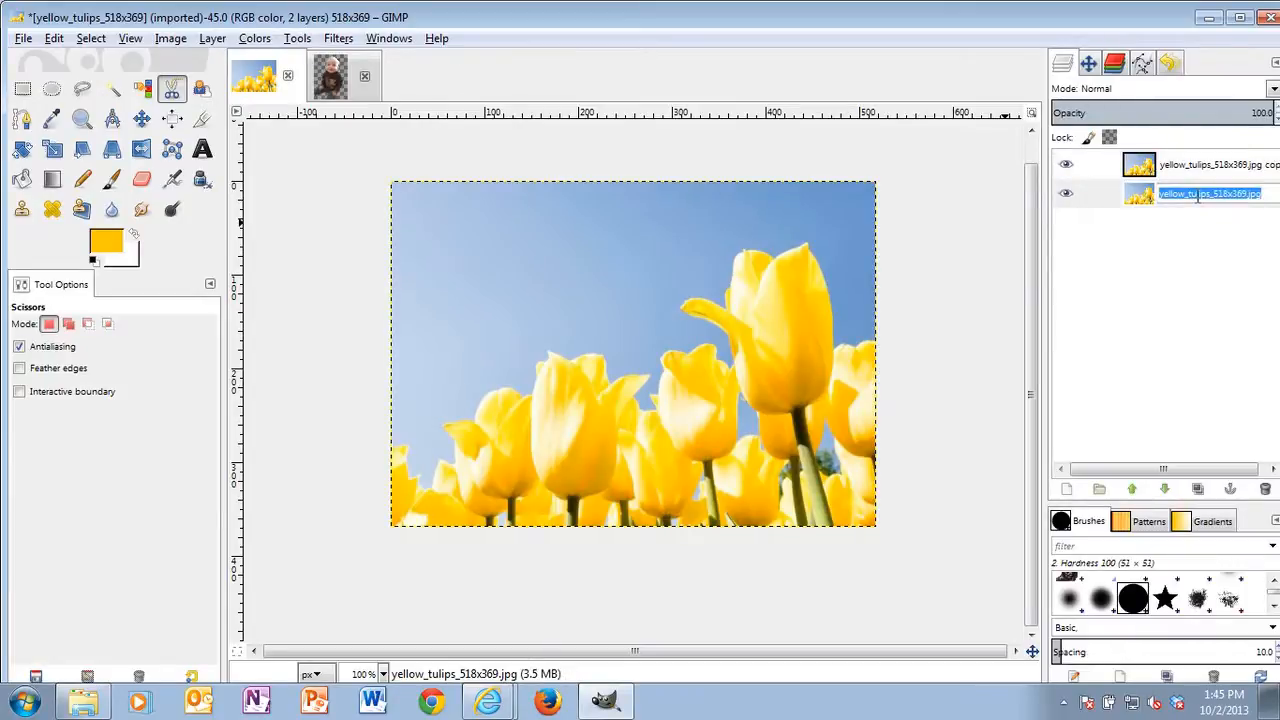
pyautogui.write('Background')
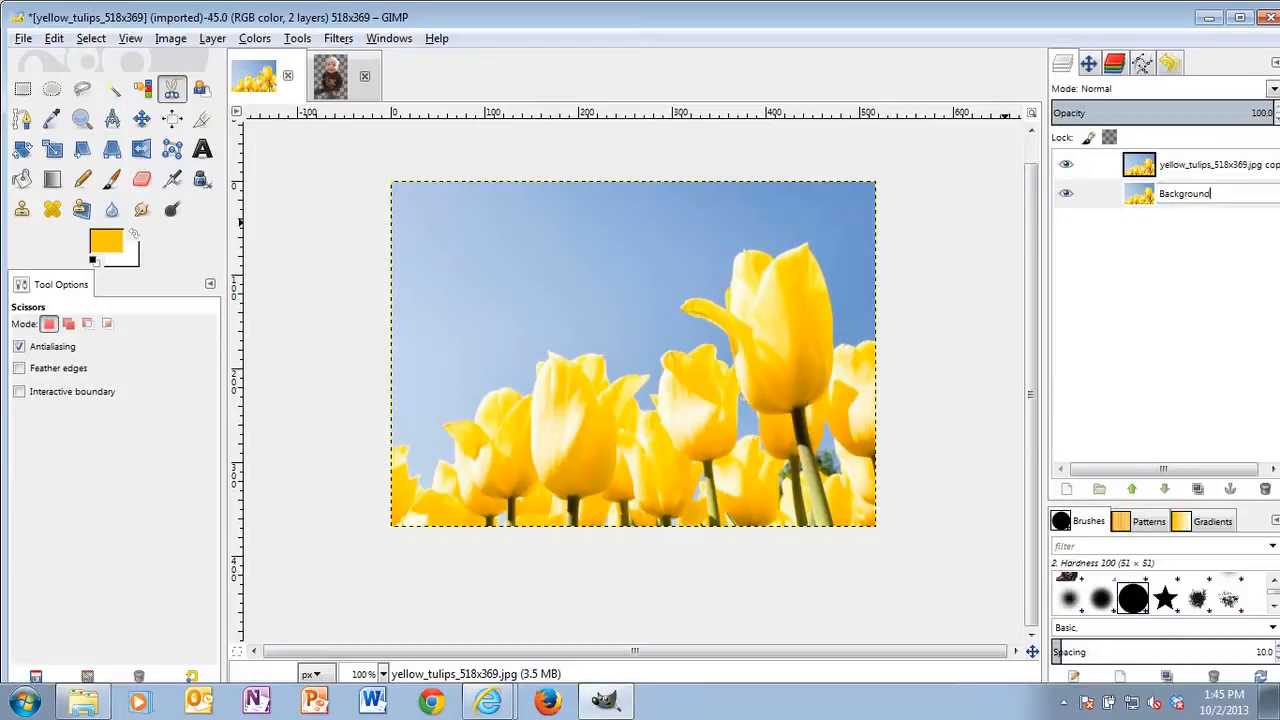
pyautogui.press('Return')
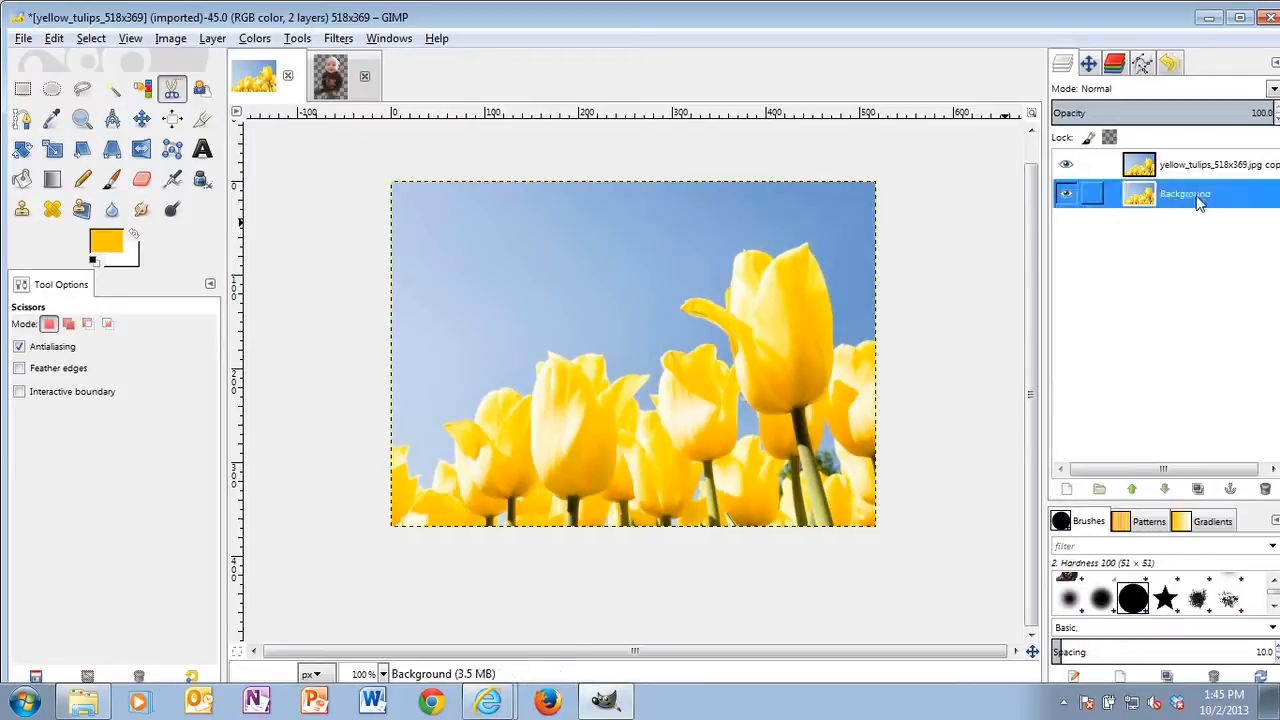
pyautogui.doubleClick(1191, 166)
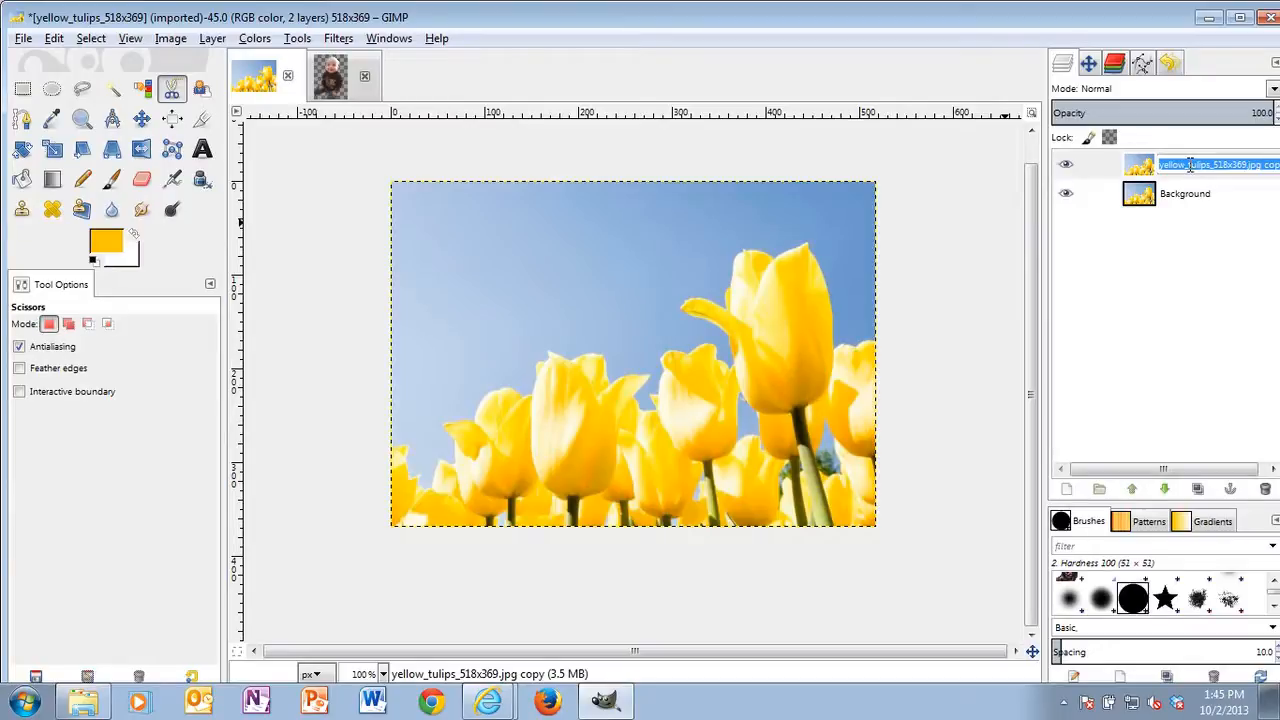
pyautogui.write('Tulips Only')
pyautogui.press('Return')
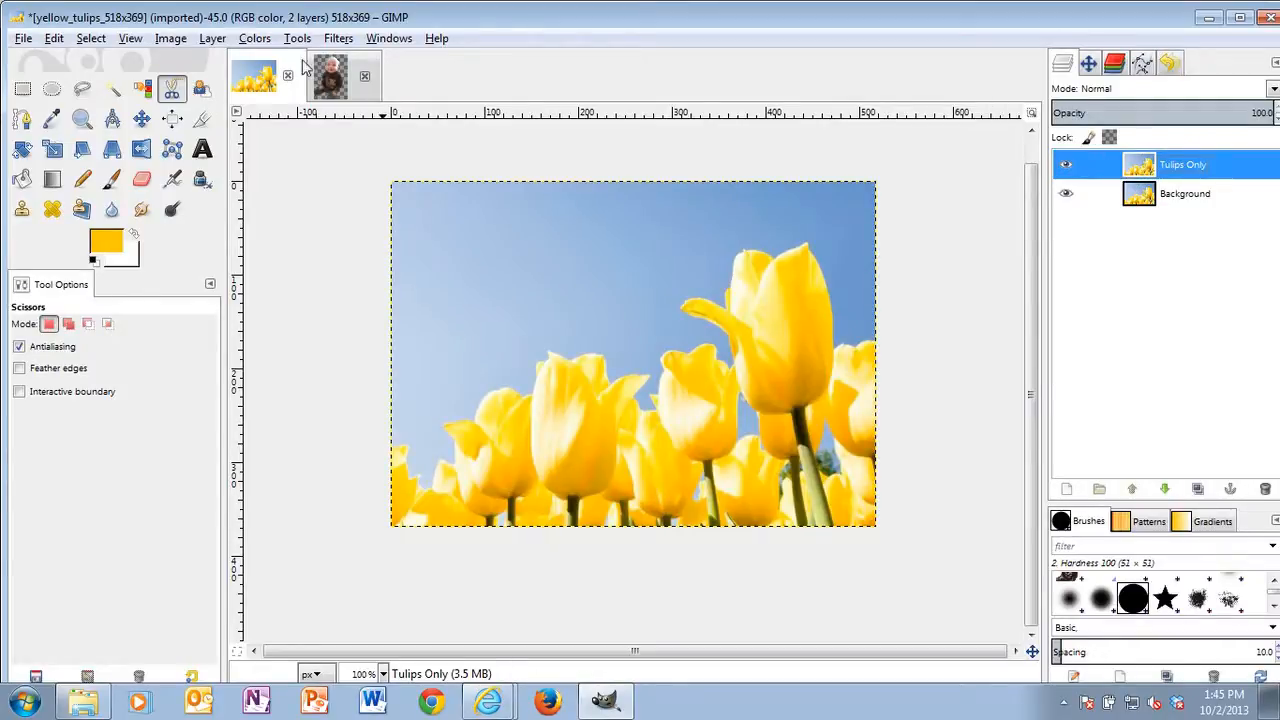
# Step: Select the darker blue sky beside the tallest tulip on the Tulips Only layer with Fuzzy Select in replace mode
pyautogui.click(171, 90)
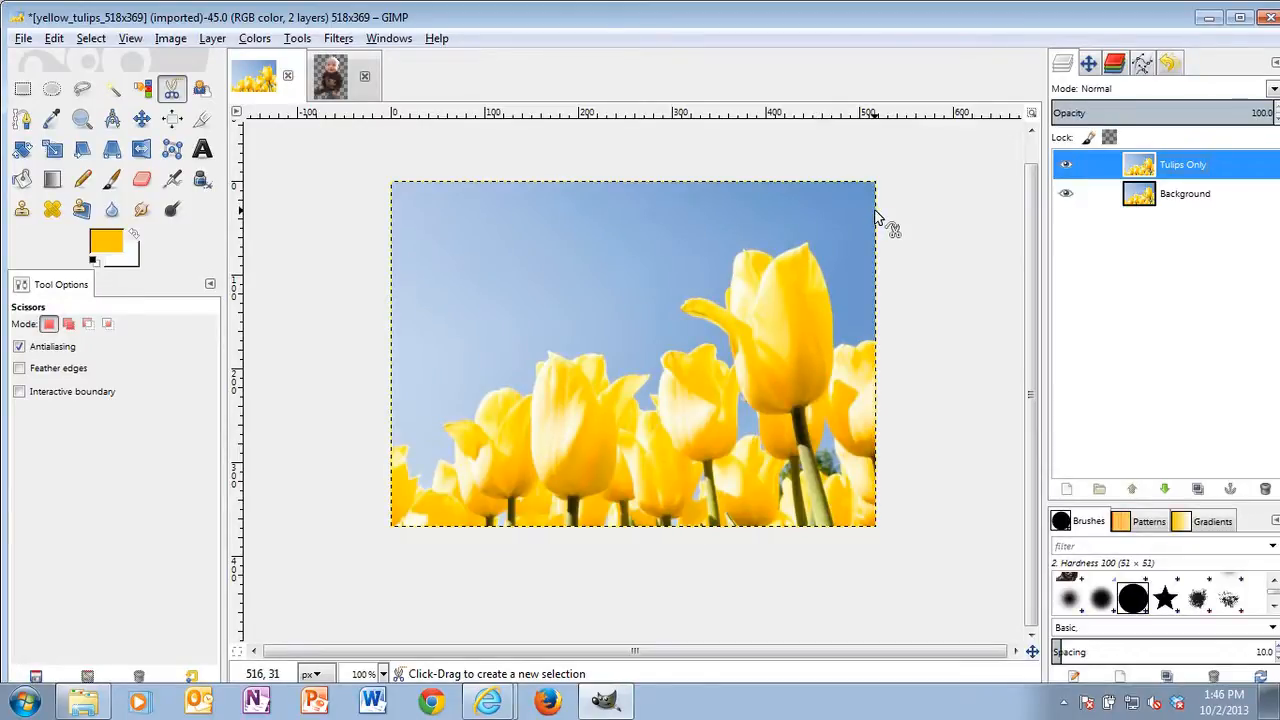
pyautogui.click(113, 93)
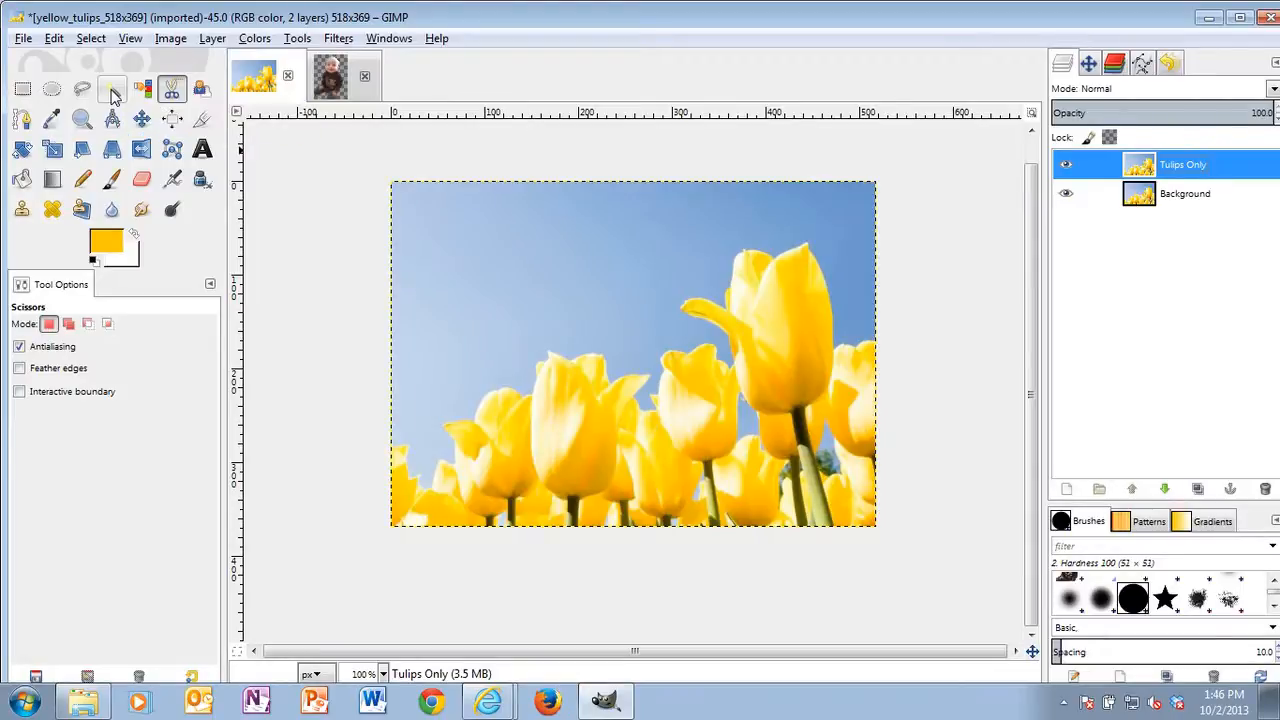
pyautogui.click(50, 326)
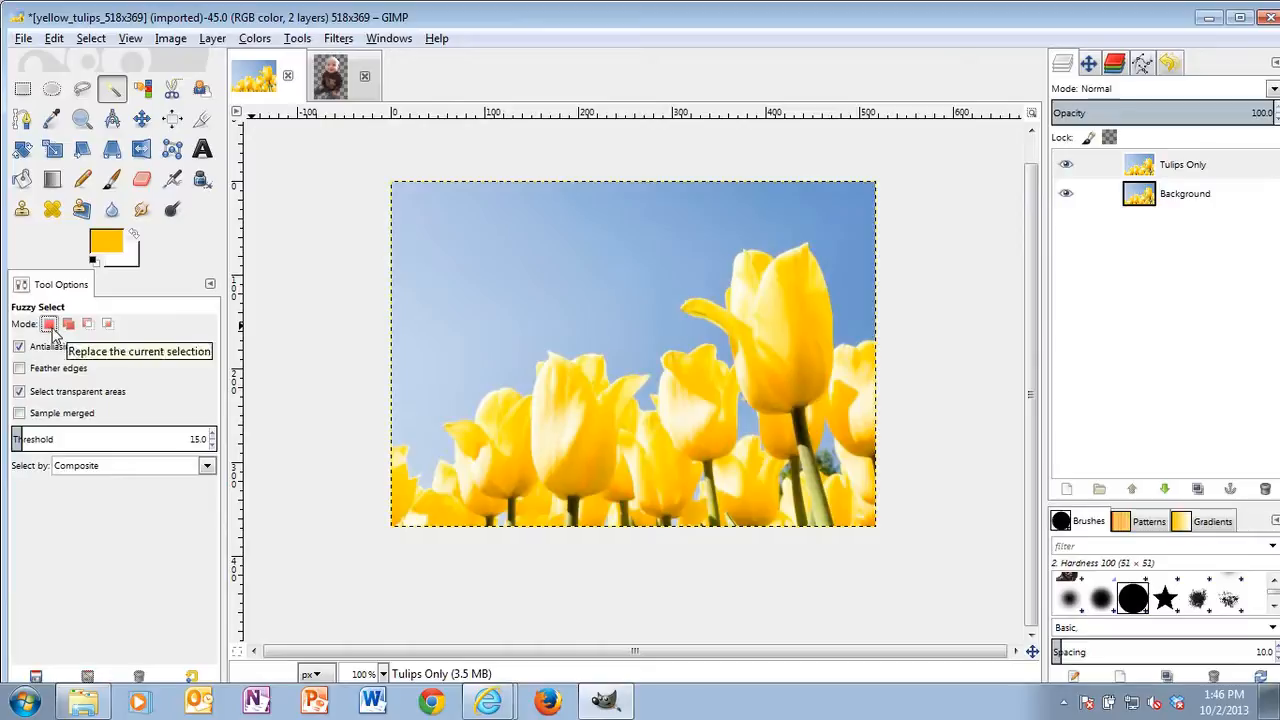
pyautogui.click(838, 205)
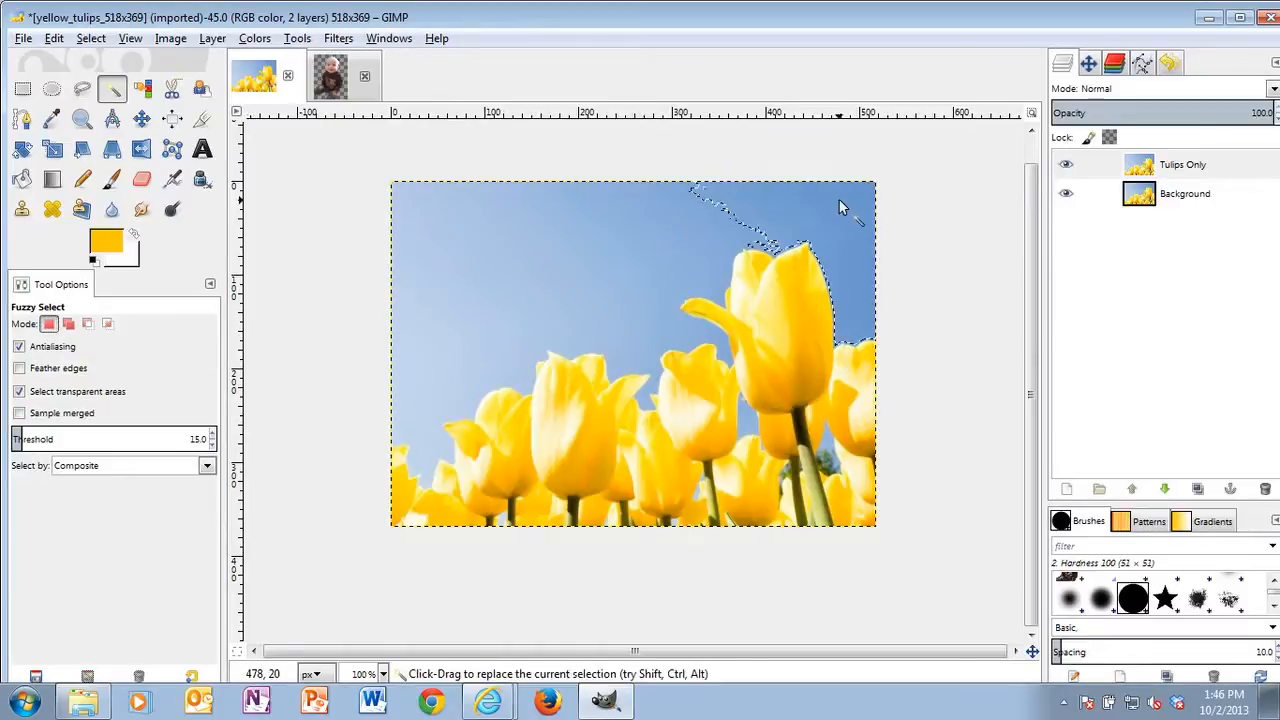
# Step: Hide the Background layer and delete the sky above the tulips on Tulips Only, section by section, using Fuzzy Select
pyautogui.click(449, 370)
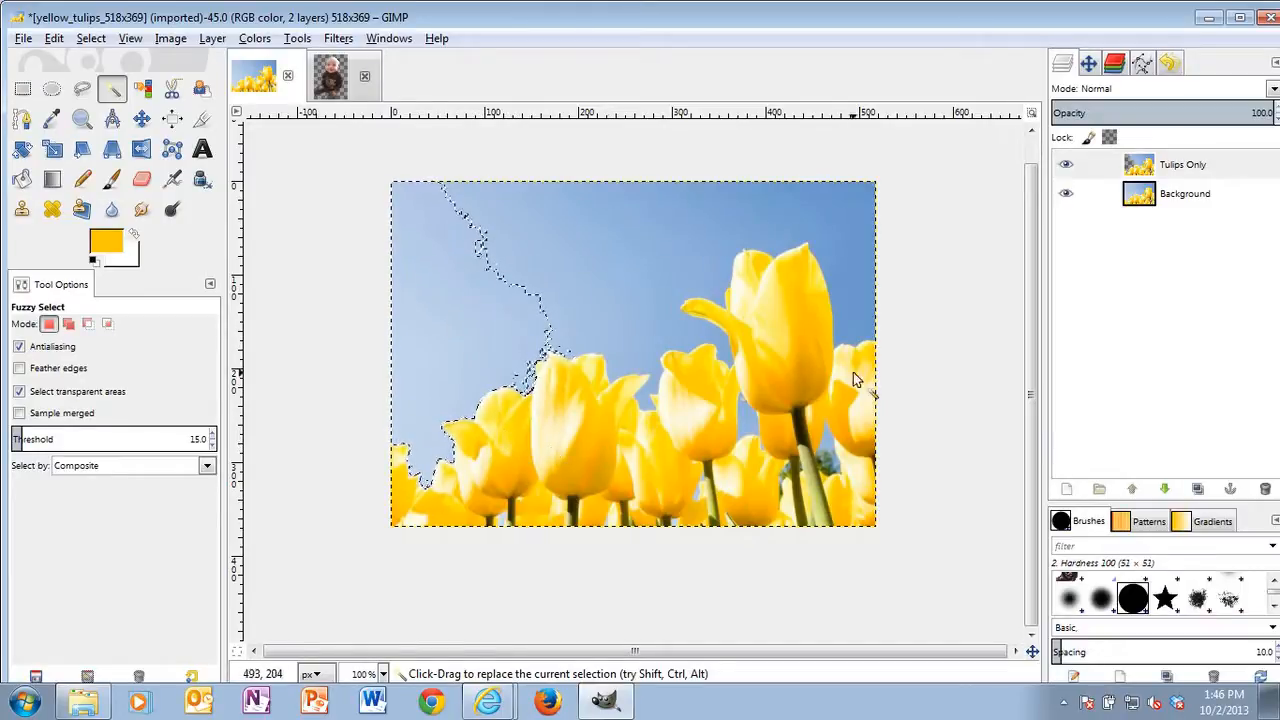
pyautogui.click(1066, 196)
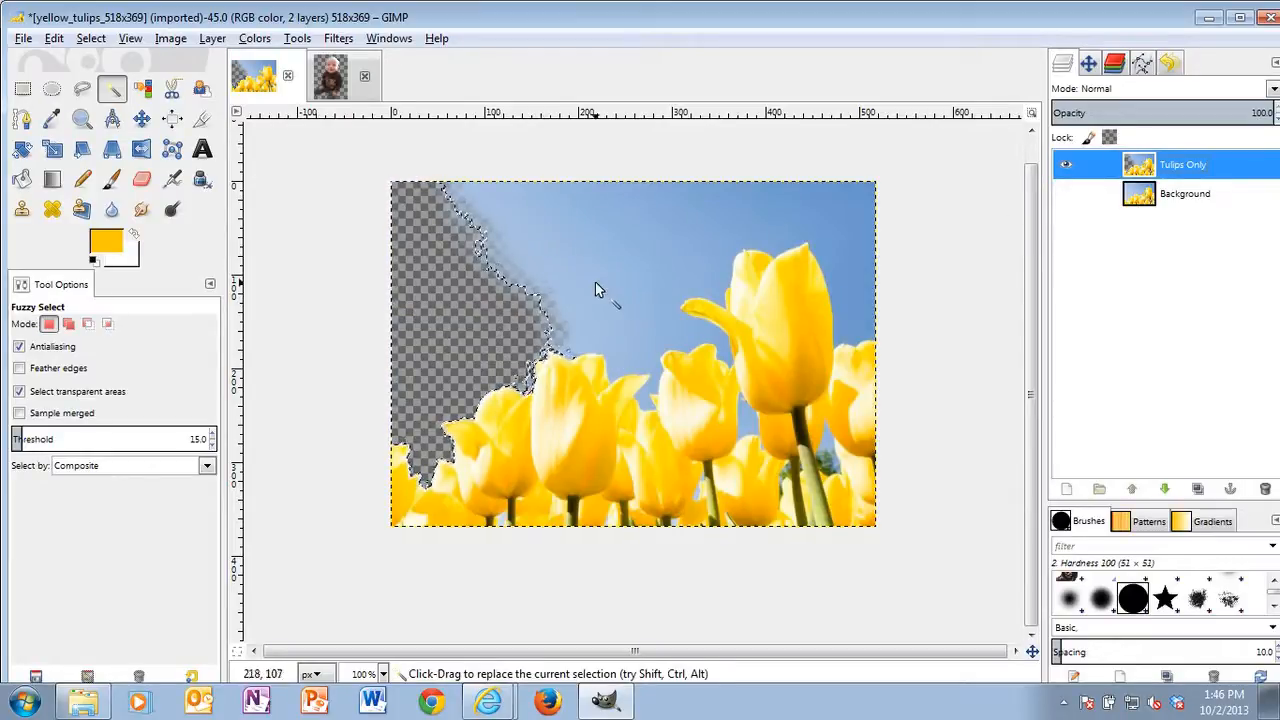
pyautogui.click(509, 259)
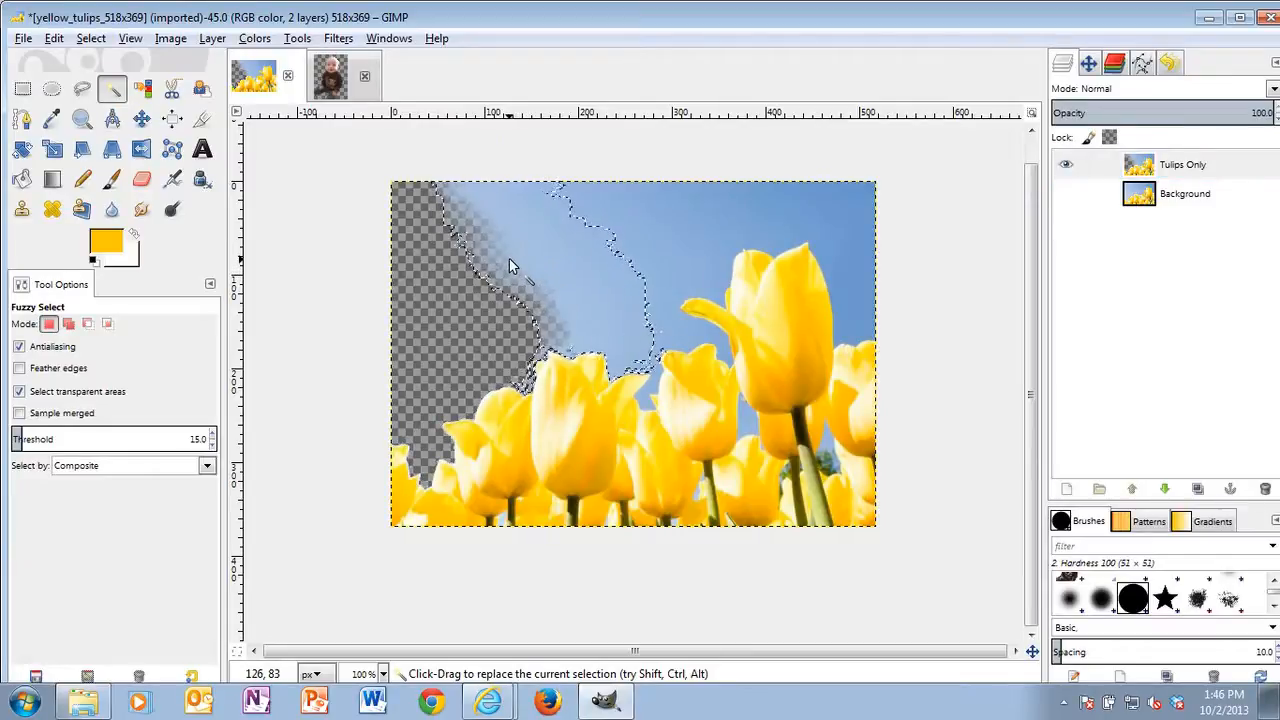
pyautogui.press('Delete')
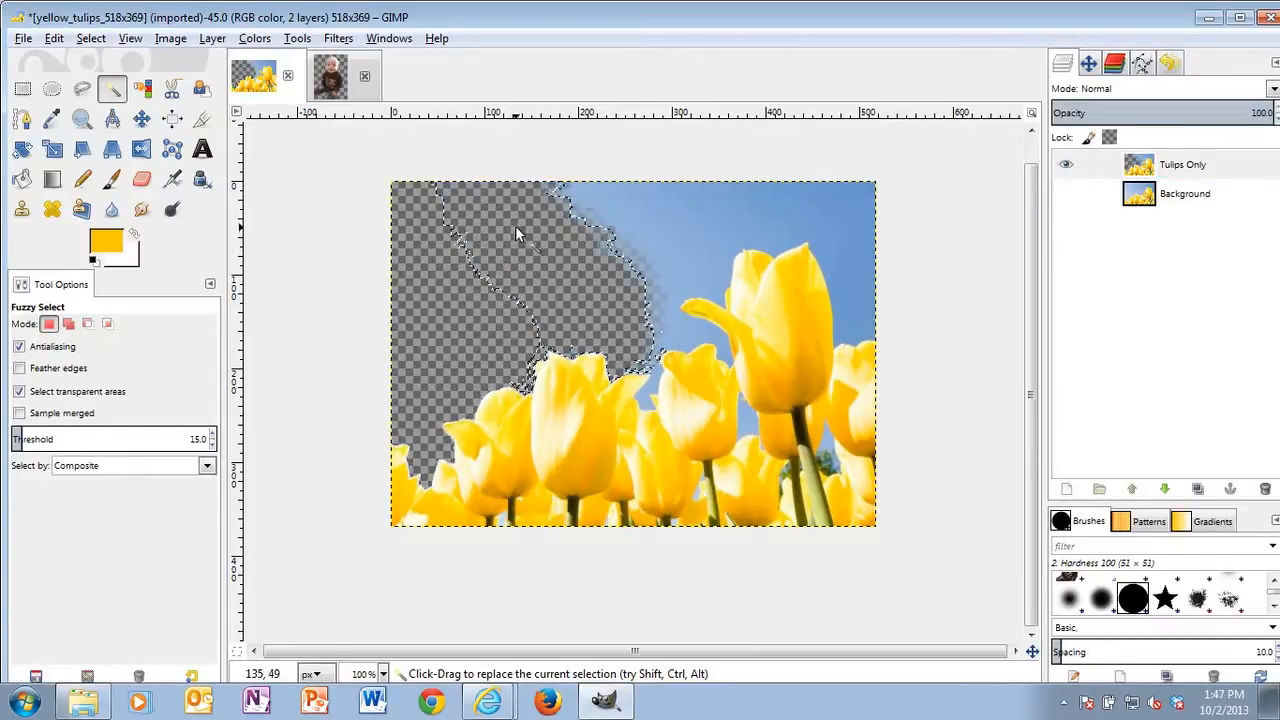
pyautogui.click(660, 226)
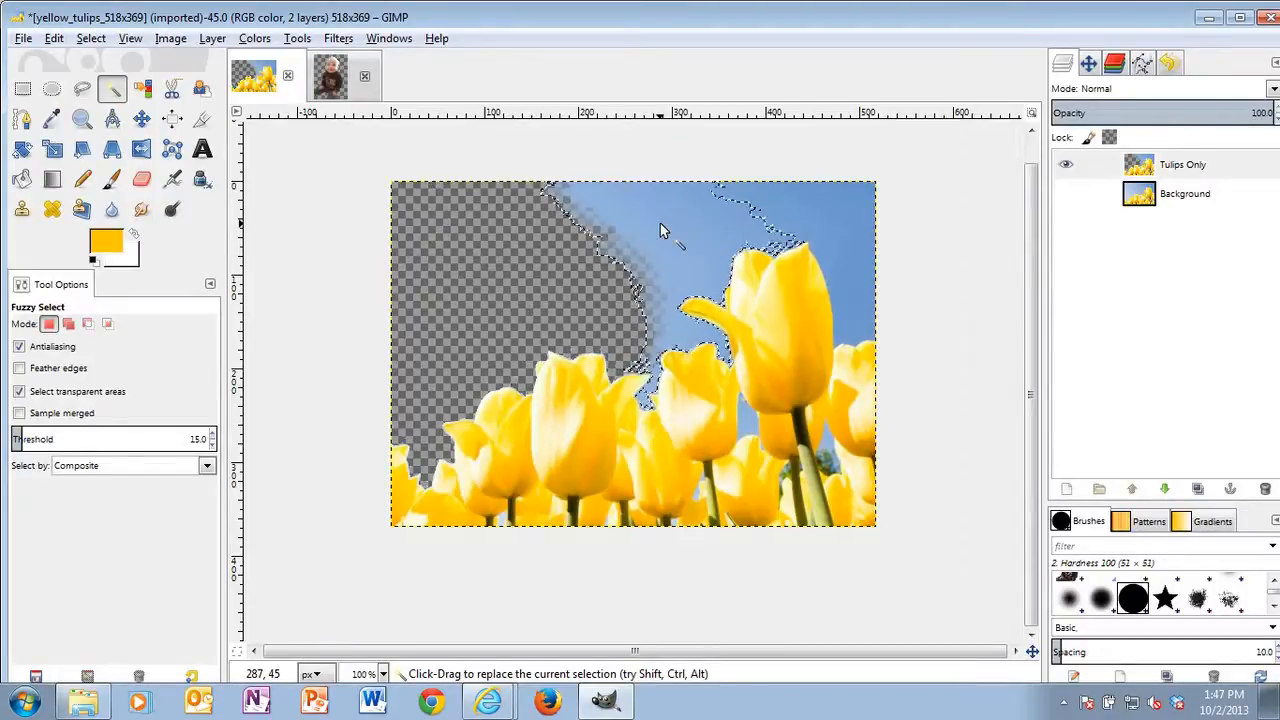
pyautogui.press('Delete')
pyautogui.click(793, 222)
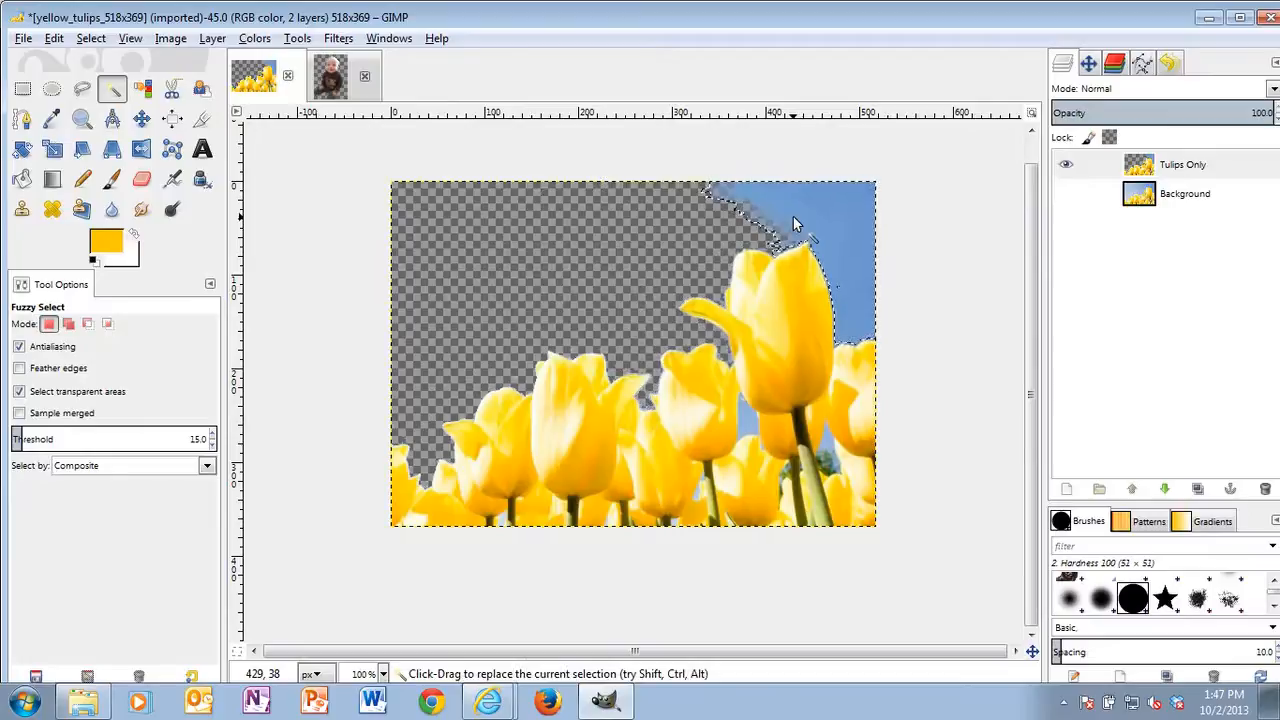
pyautogui.press('Delete')
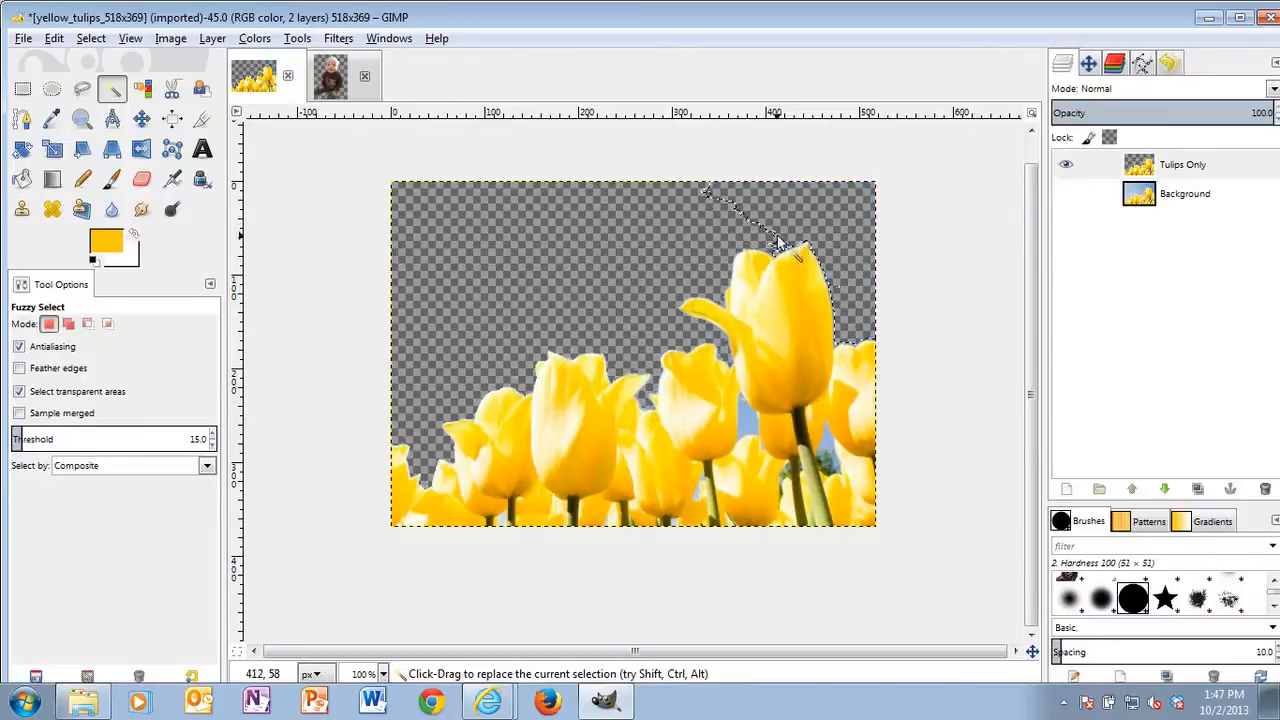
# Step: Remove the small patches of blue sky enclosed between the tulips beneath the tallest flower on Tulips Only
pyautogui.click(751, 421)
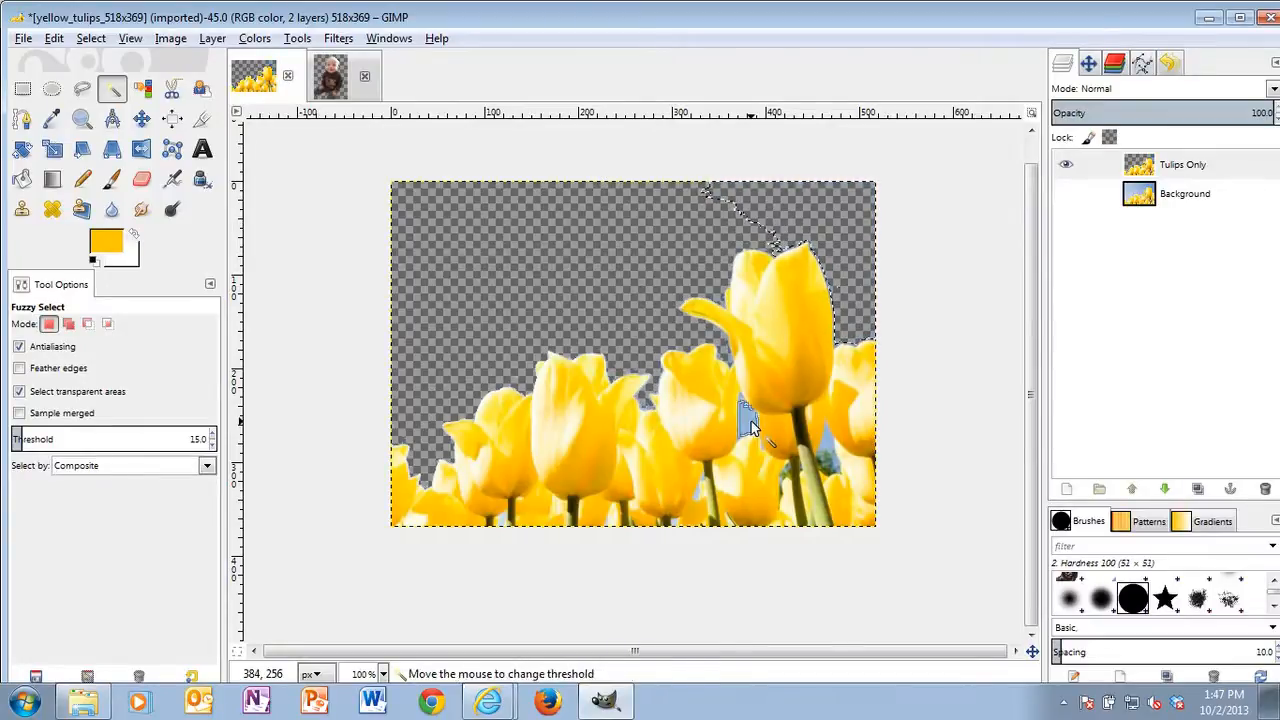
pyautogui.press('Delete')
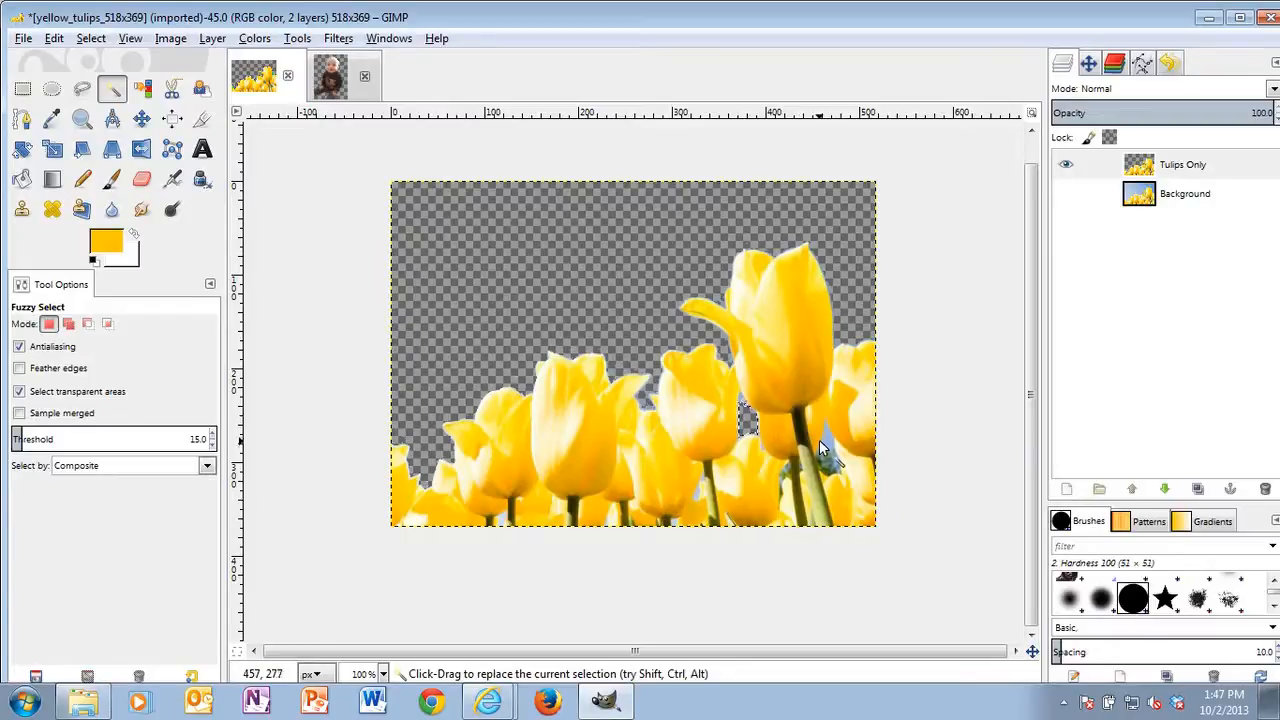
pyautogui.click(828, 448)
# Step: Fuzzy-select the cleared sky area above the tulips to clean up leftover pixels on Tulips Only
pyautogui.click(566, 300)
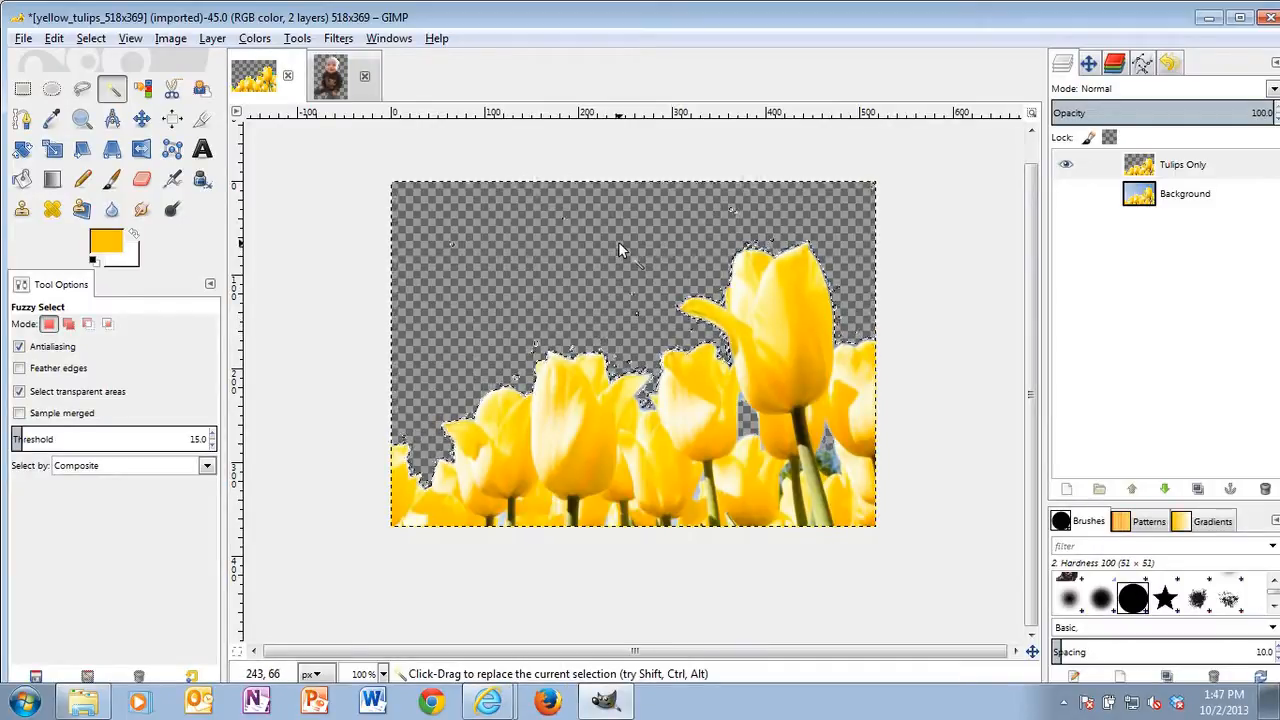
pyautogui.moveTo(494, 243); pyautogui.dragTo(489, 242)
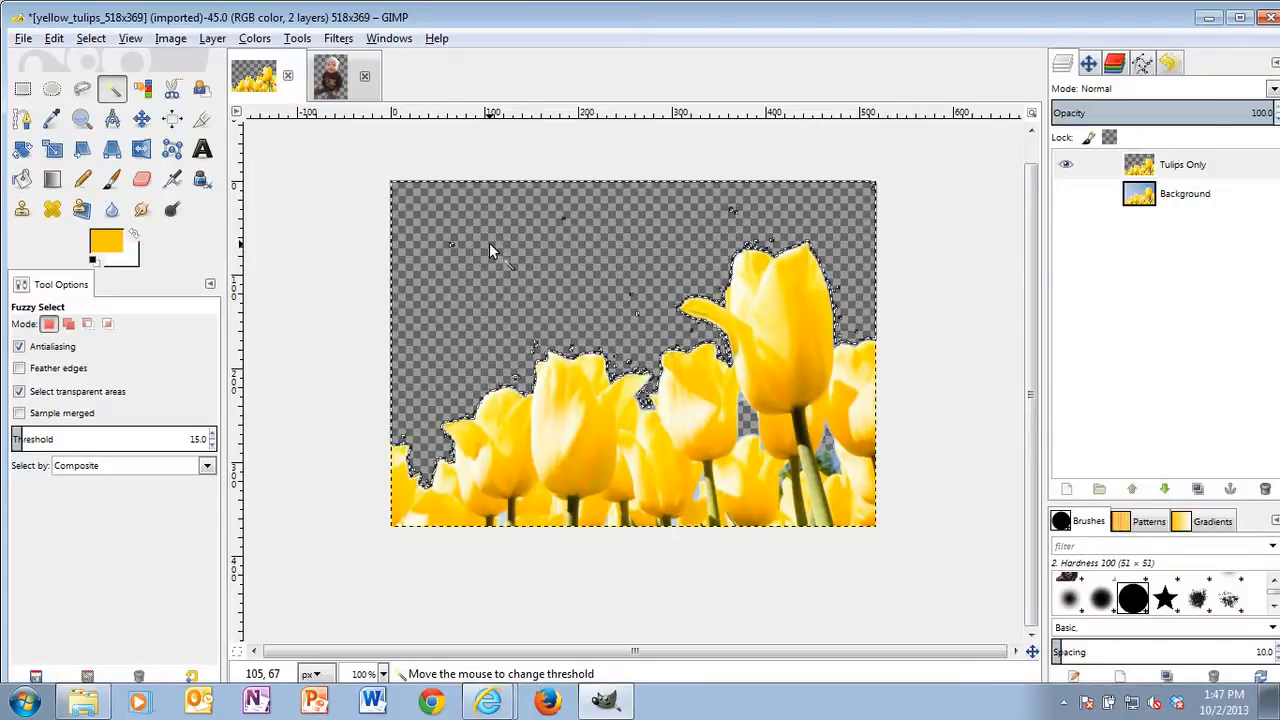
pyautogui.moveTo(489, 242); pyautogui.dragTo(489, 242)
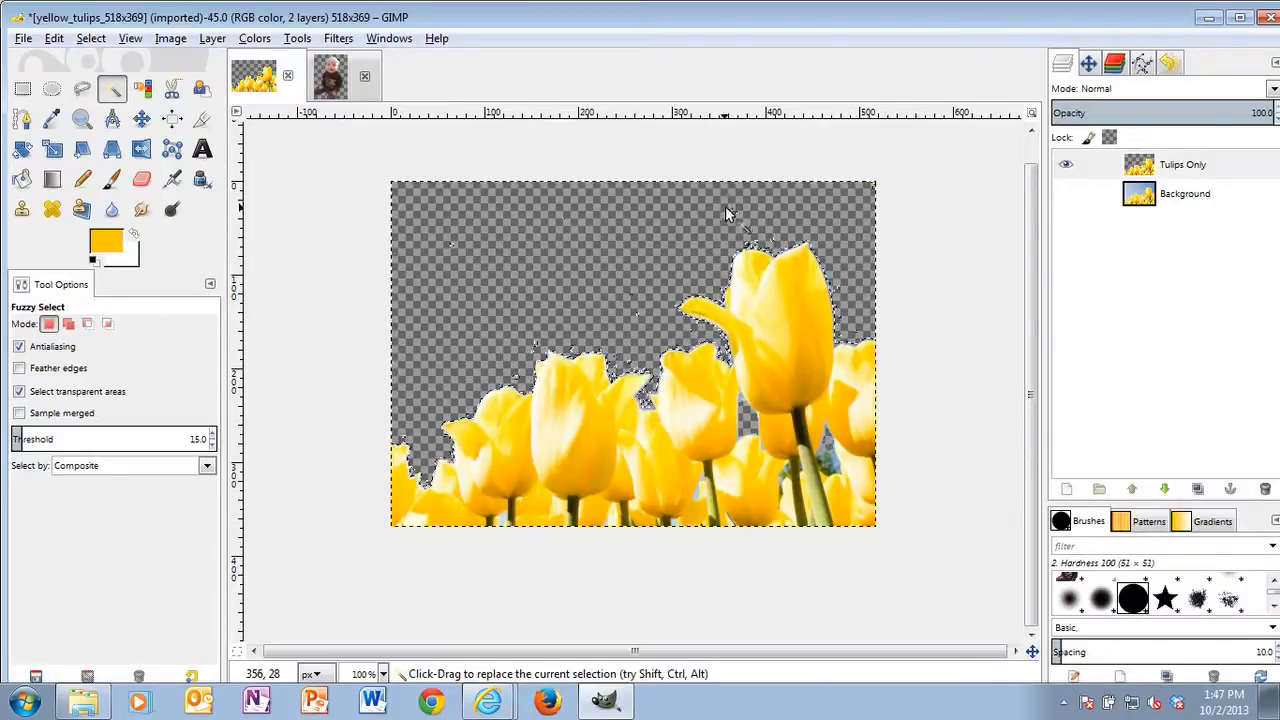
pyautogui.moveTo(585, 268); pyautogui.dragTo(584, 261)
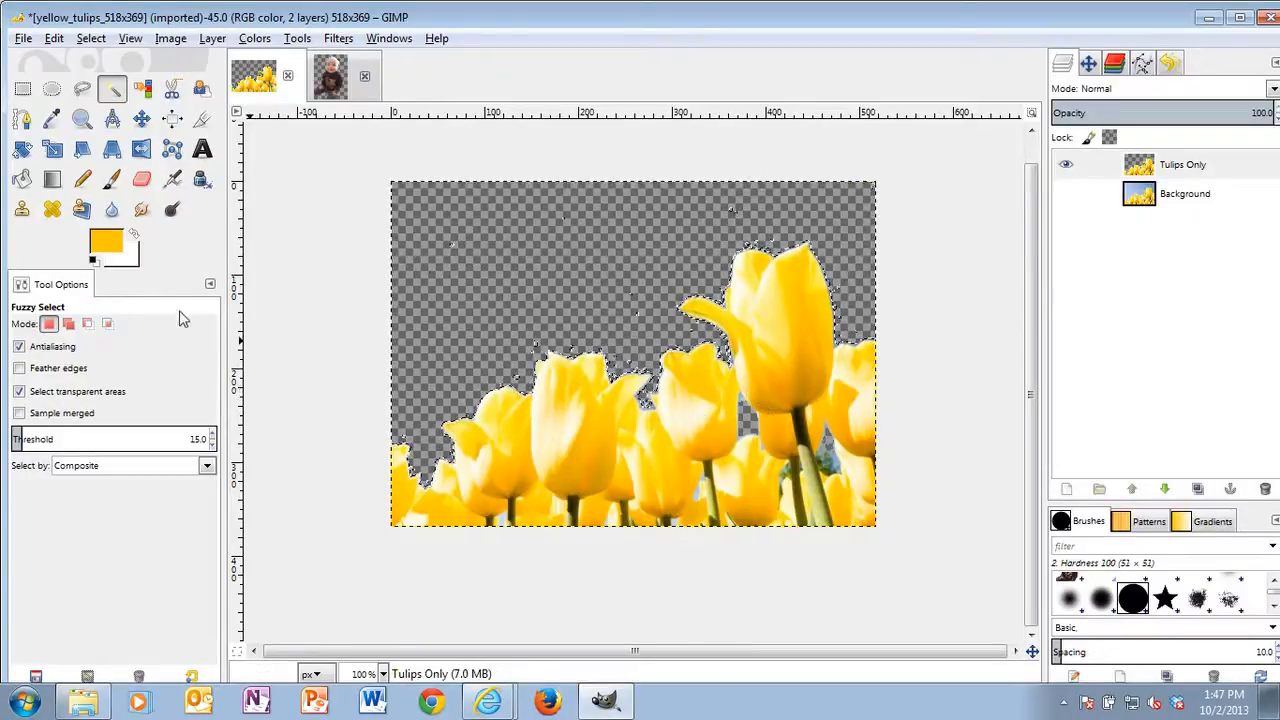
# Step: Clear the selection and make the Background layer visible again
pyautogui.click(89, 40)
pyautogui.click(131, 90)
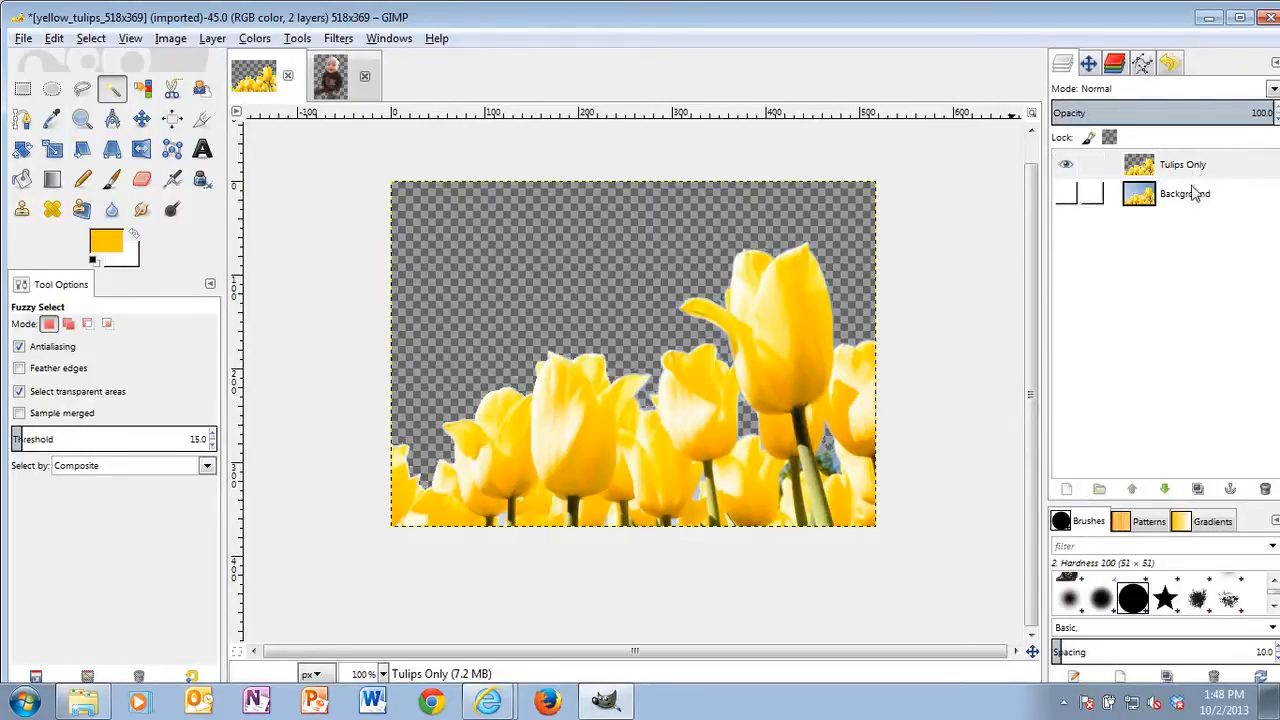
pyautogui.click(1067, 196)
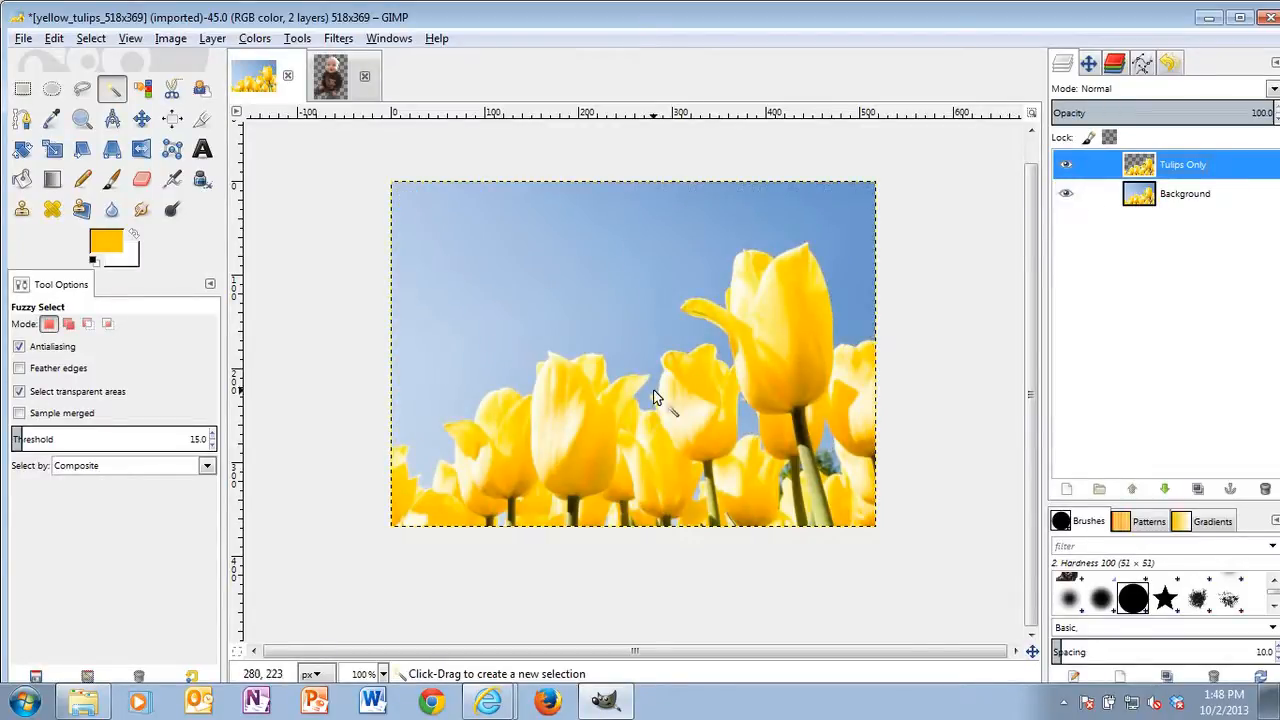
# Step: Copy the boy cutout from baby_tulips.xcf and paste it as a new layer above Tulips Only in the yellow tulips image
pyautogui.click(332, 78)
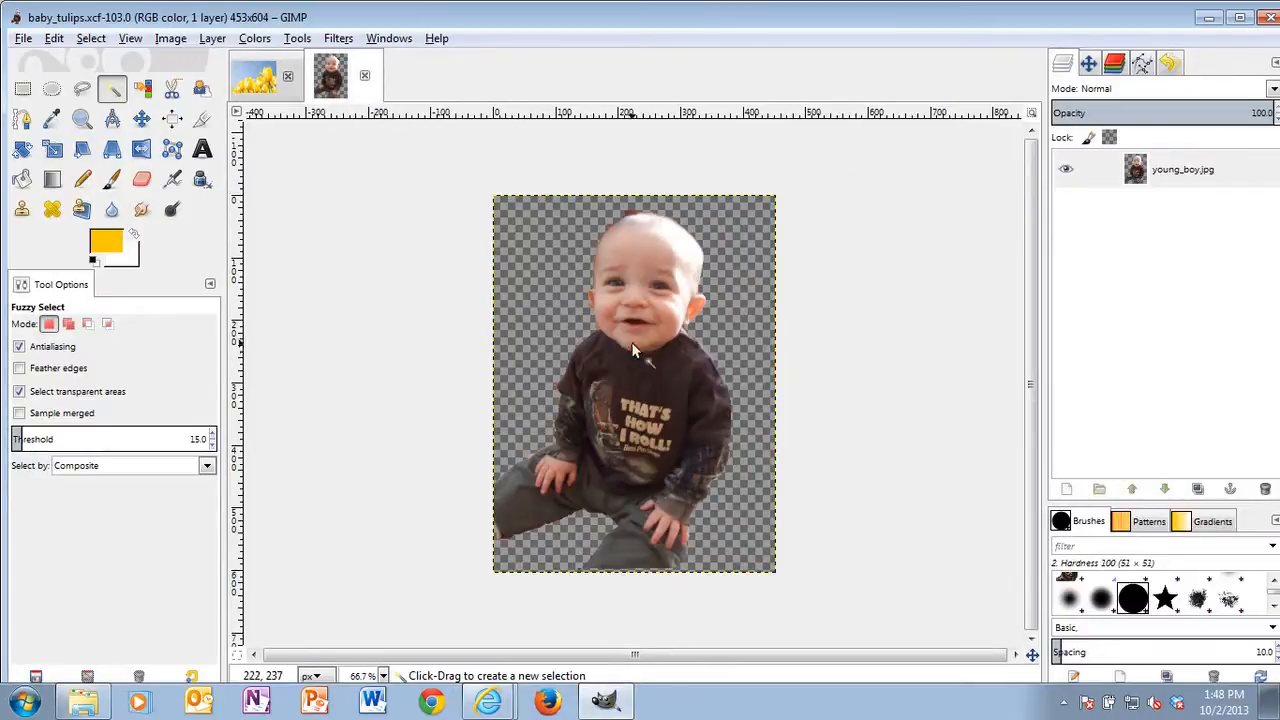
pyautogui.click(54, 38)
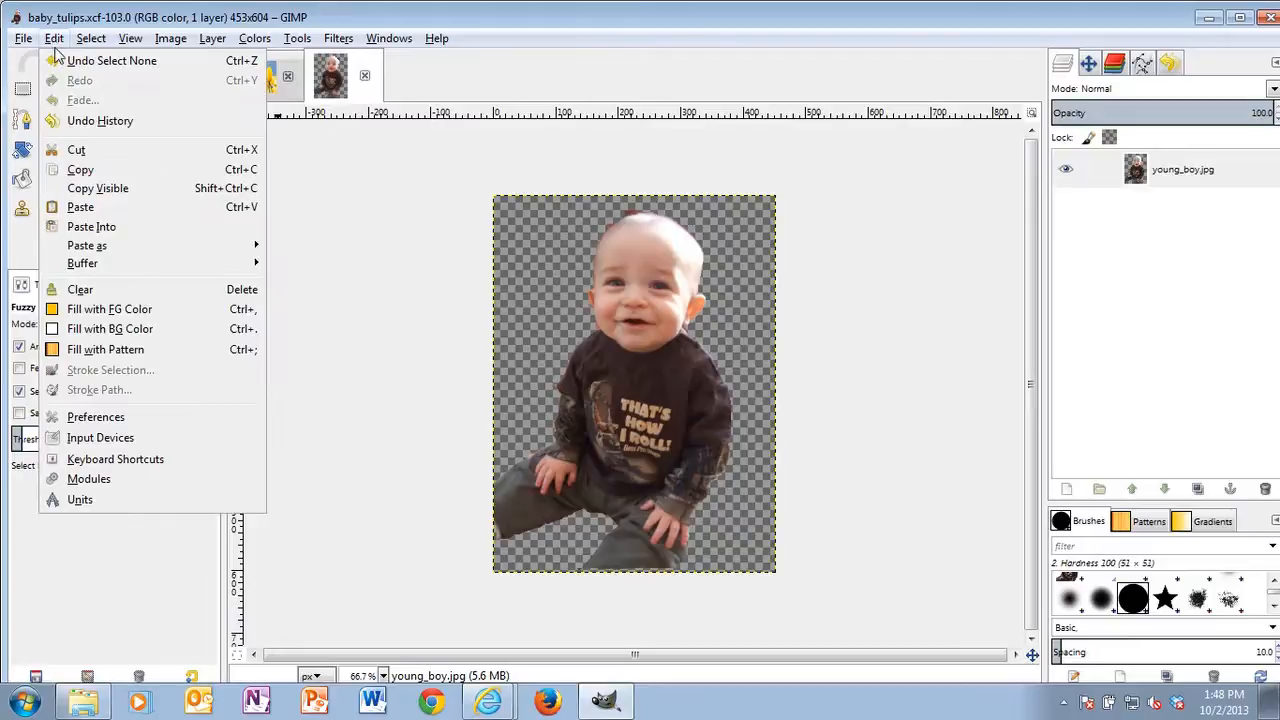
pyautogui.click(107, 171)
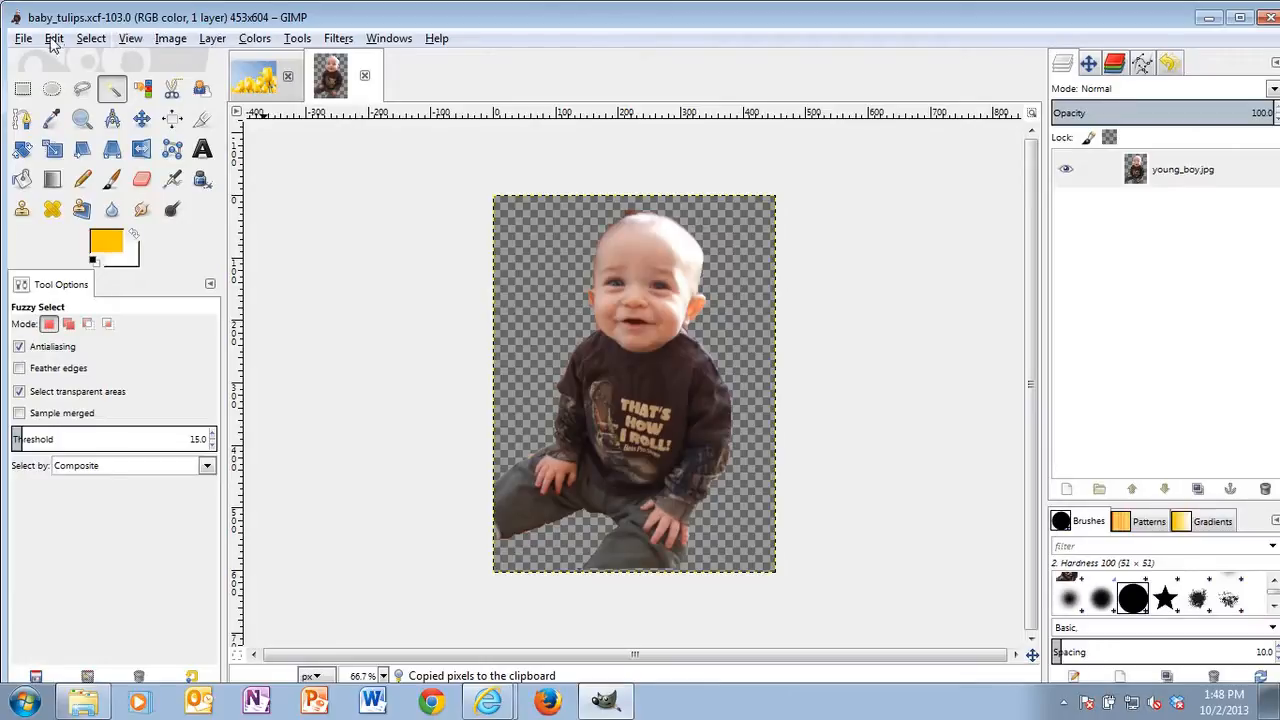
pyautogui.click(256, 82)
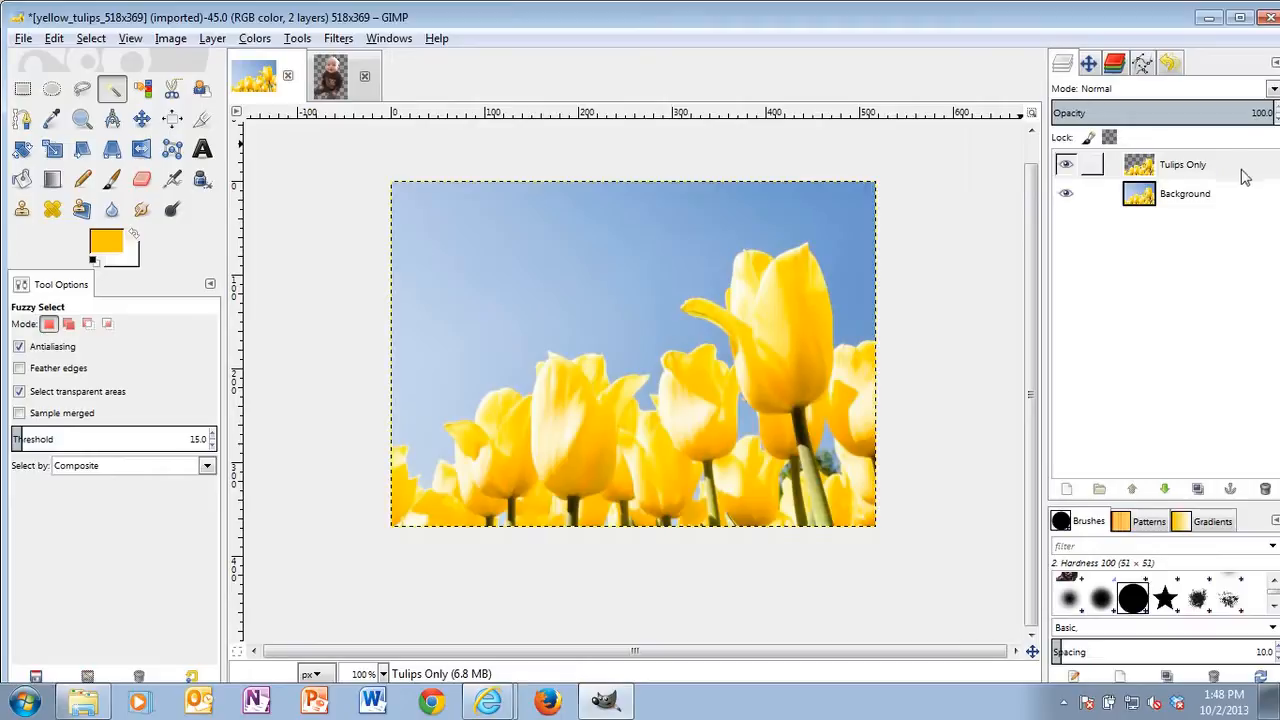
pyautogui.click(57, 40)
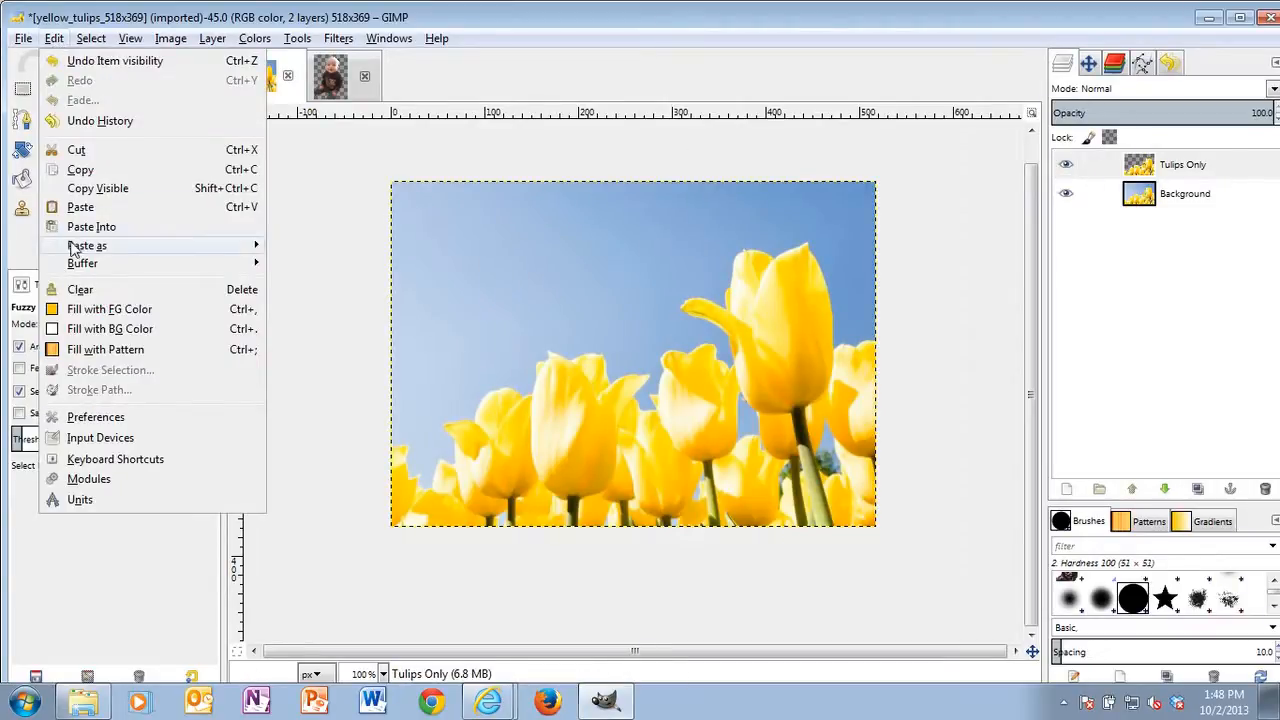
pyautogui.moveTo(85, 246)
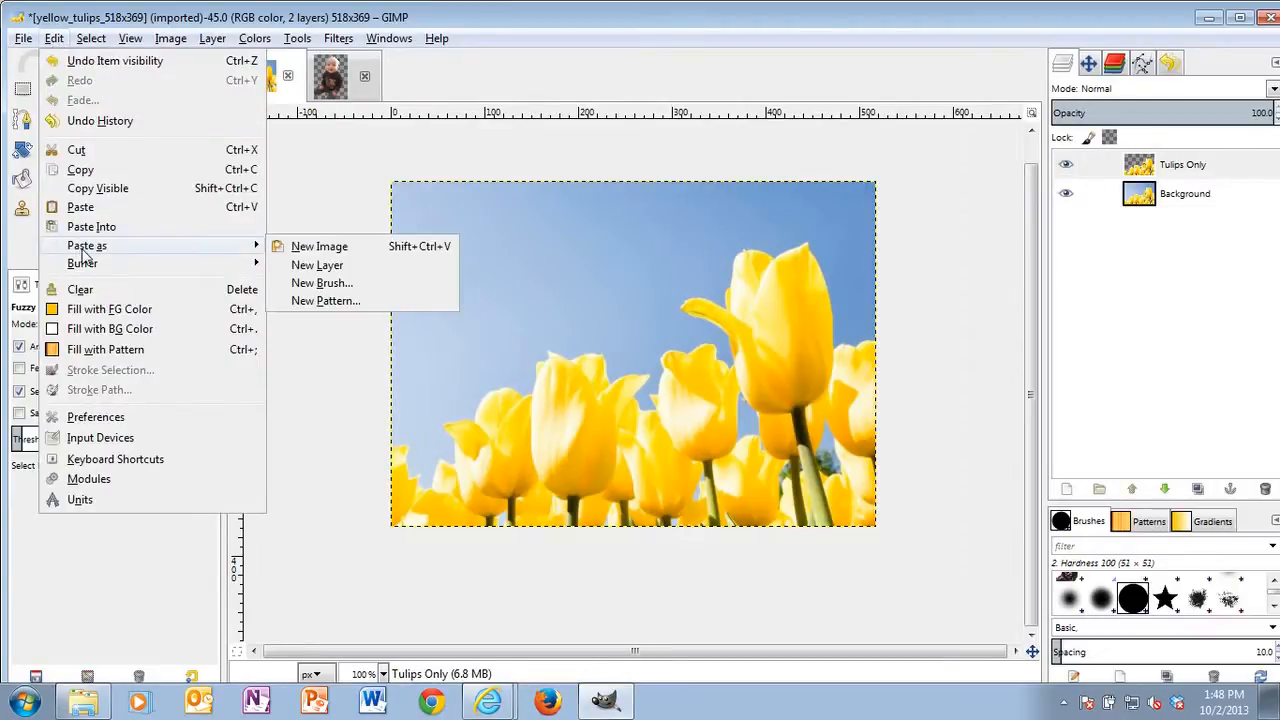
pyautogui.click(316, 265)
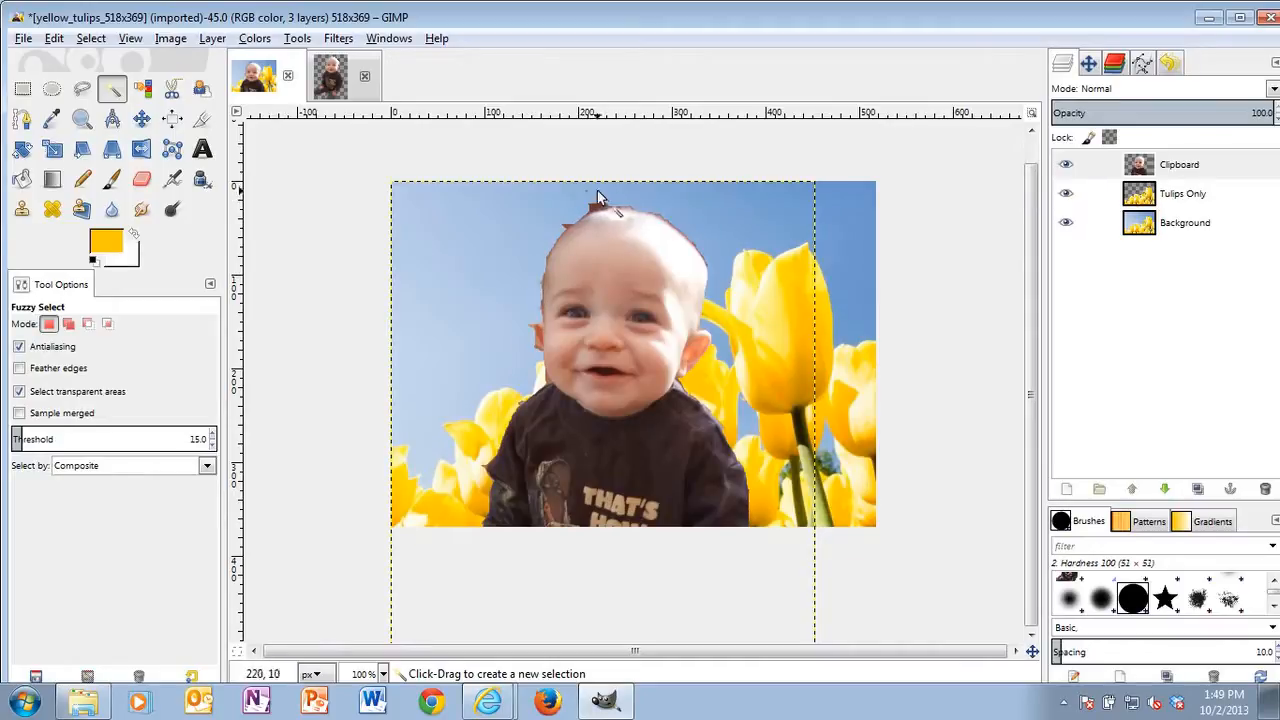
# Step: Rename the pasted Clipboard layer Baby
pyautogui.doubleClick(1182, 166)
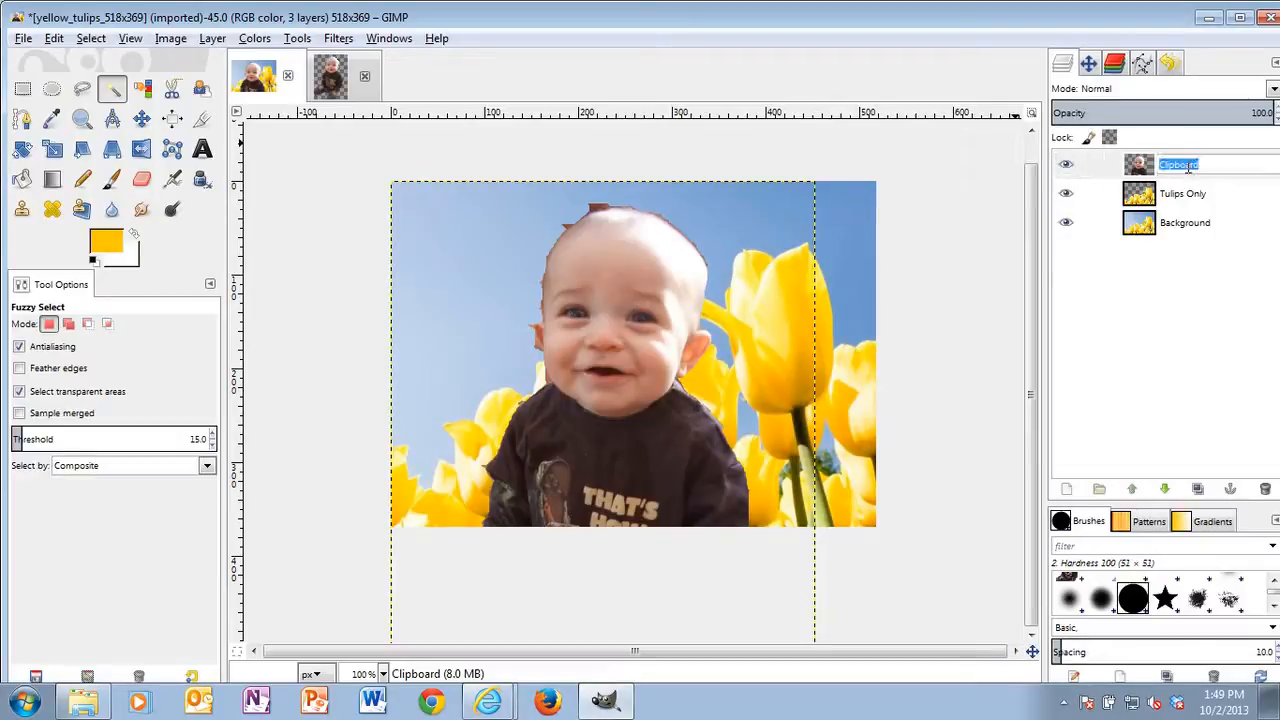
pyautogui.write('Baby')
pyautogui.press('Return')
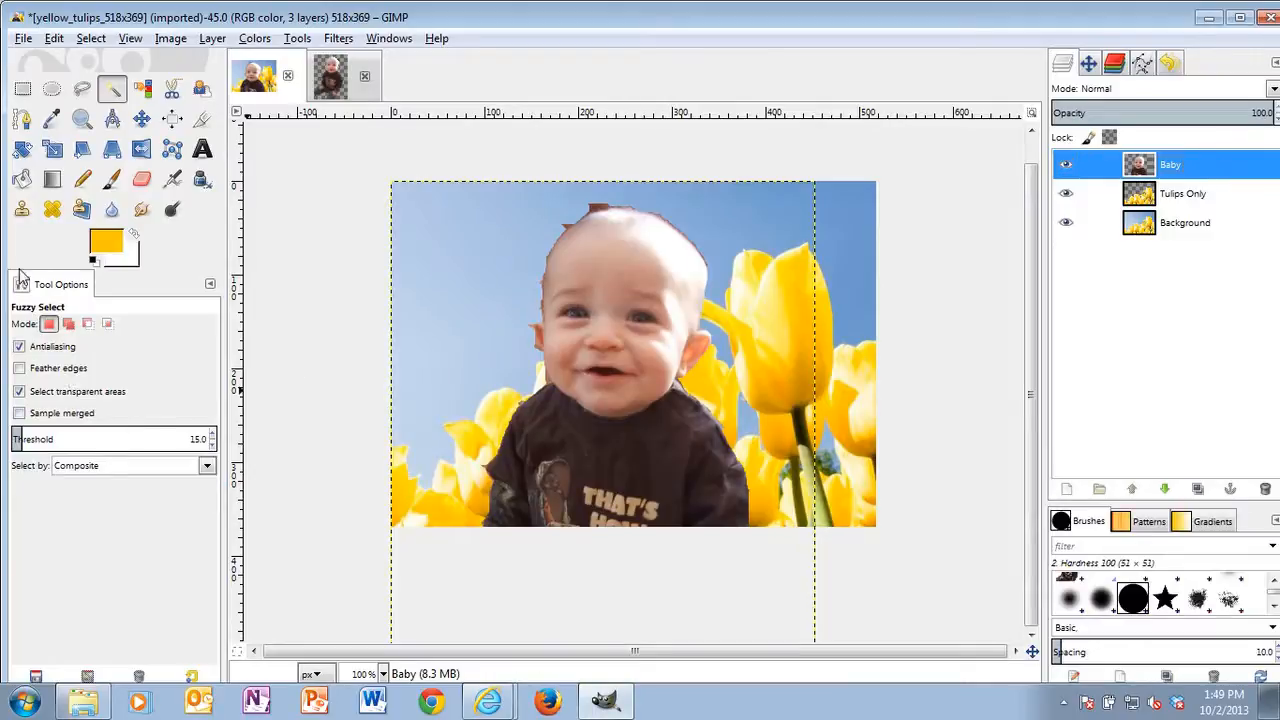
# Step: Try a broad Eraser stroke across the baby's head on the Baby layer, and undo it
pyautogui.click(141, 180)
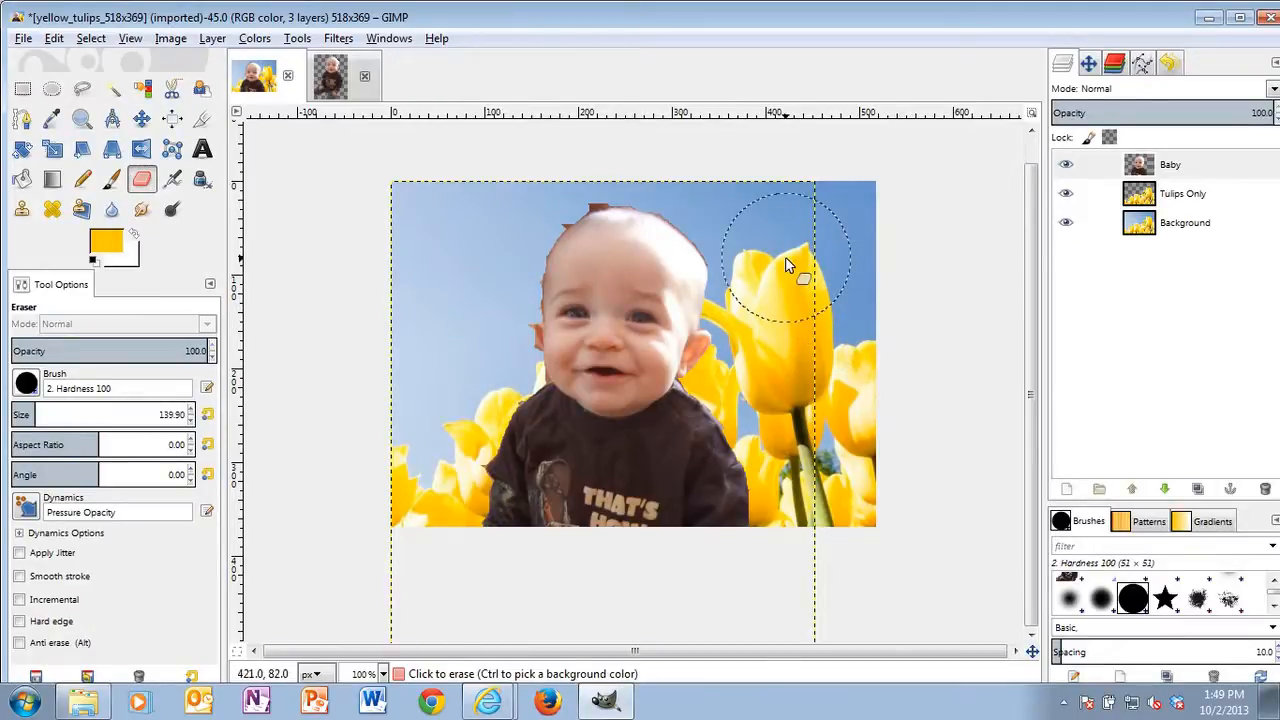
pyautogui.moveTo(786, 265)
pyautogui.mouseDown()
pyautogui.moveTo(620, 222)
pyautogui.moveTo(488, 276)
pyautogui.moveTo(445, 240)
pyautogui.mouseUp()
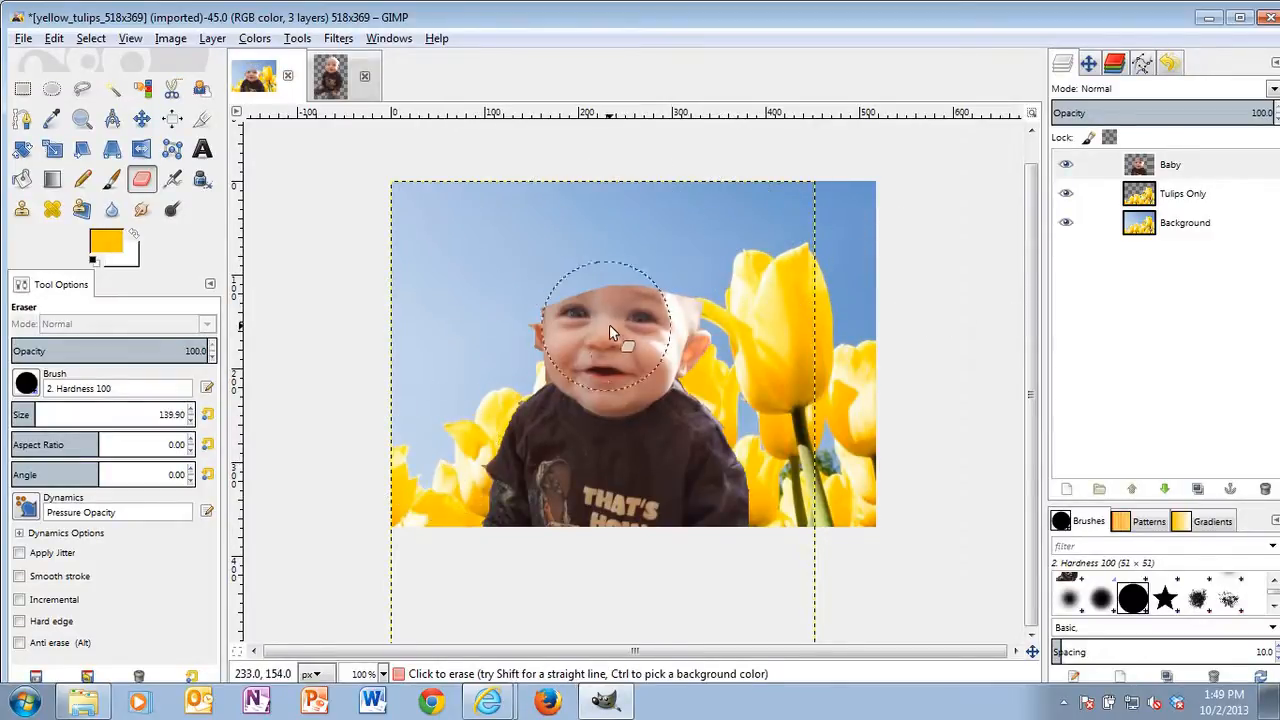
pyautogui.hotkey('ctrl', 'z')
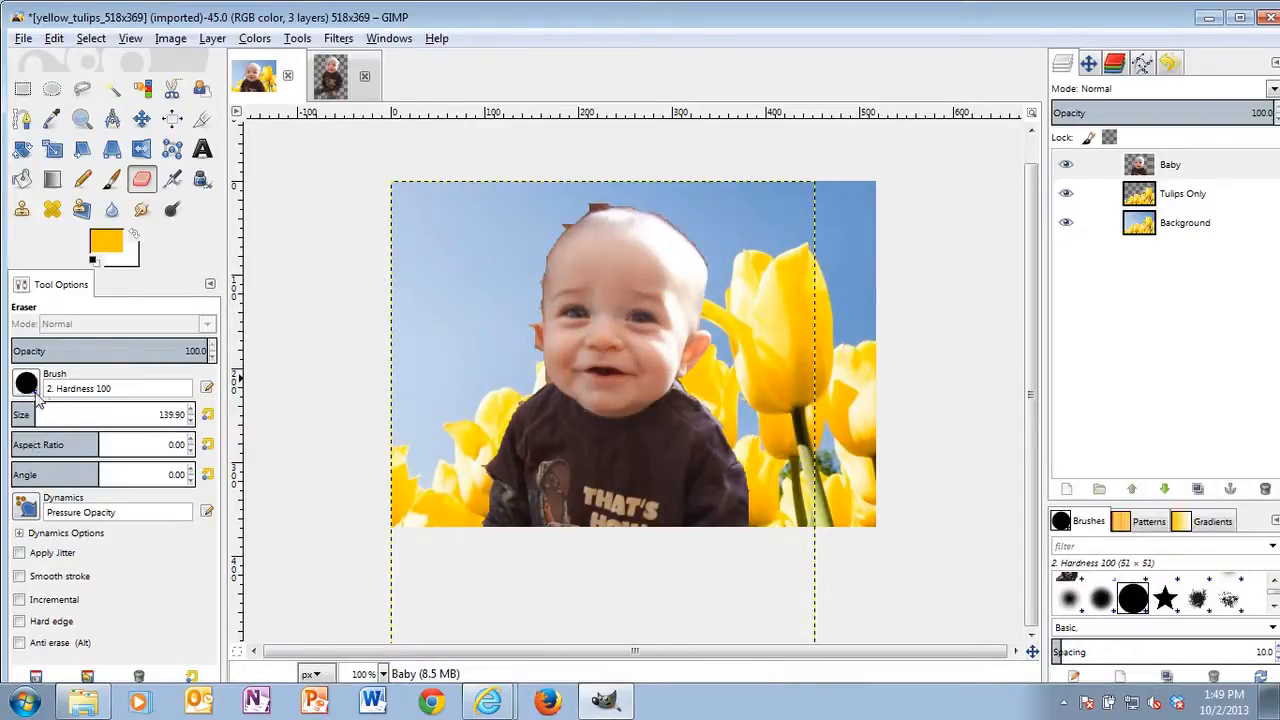
# Step: Set the Eraser to the 2. Hardness 075 brush at size 19.90
pyautogui.click(191, 420)
pyautogui.moveTo(190, 423); pyautogui.dragTo(190, 423)
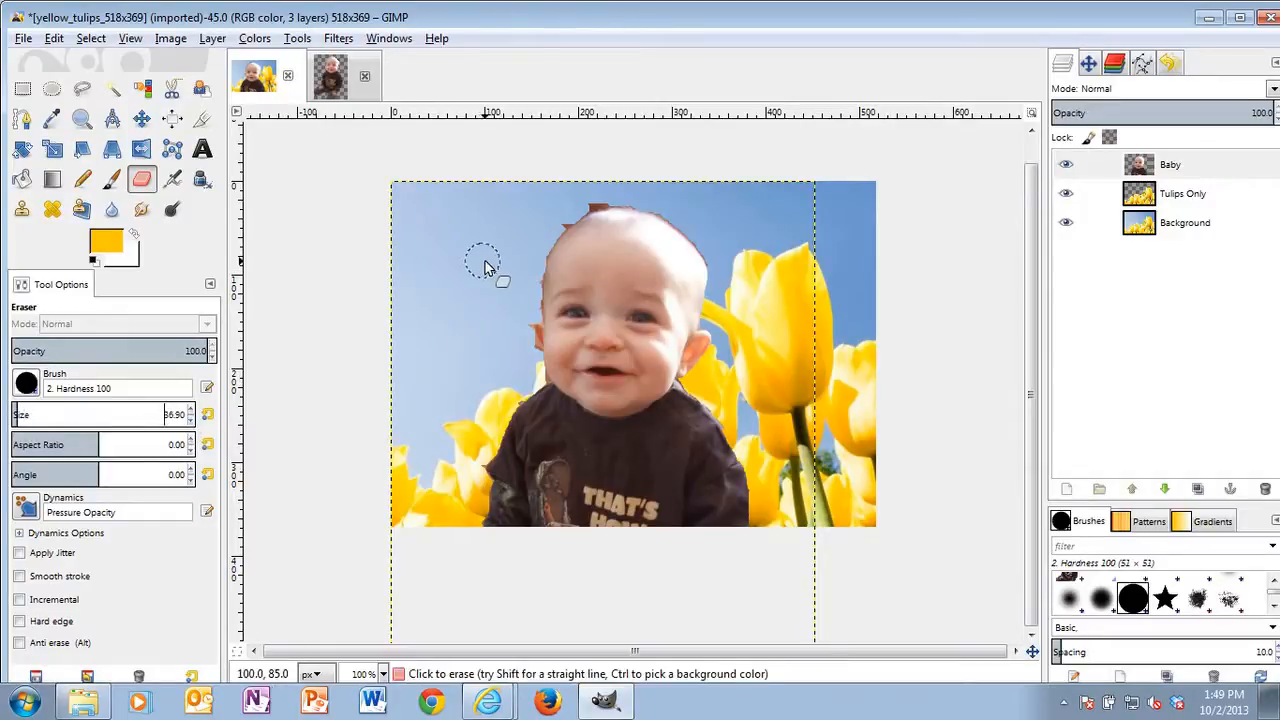
pyautogui.moveTo(195, 428); pyautogui.dragTo(195, 428)
pyautogui.click(29, 388)
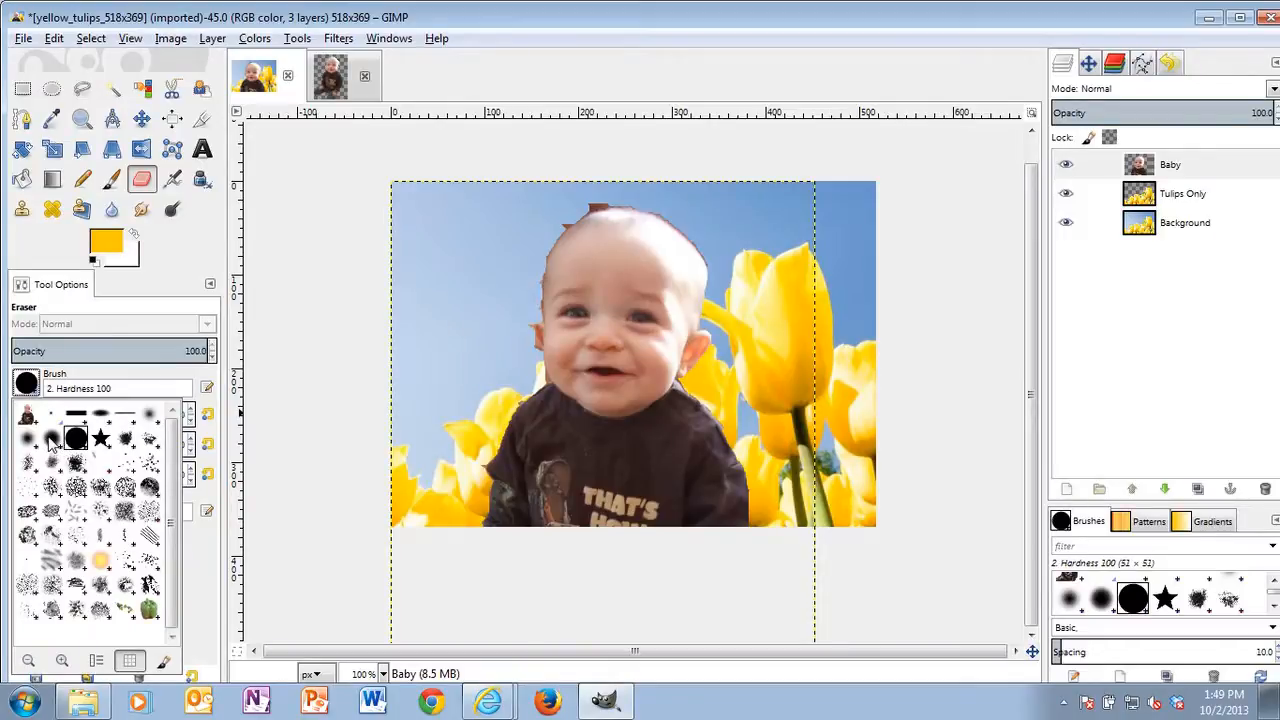
pyautogui.click(48, 437)
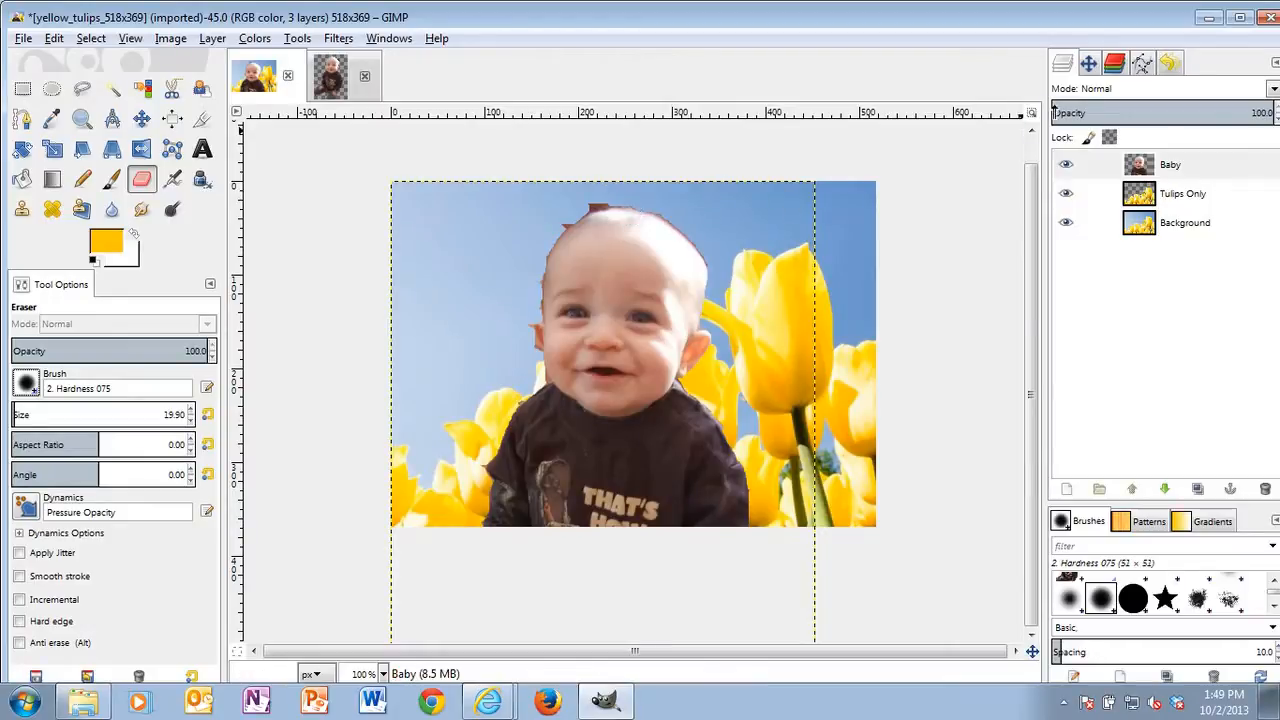
# Step: Erase the leftover reddish-brown background fragments around the top of the baby's head and the ear beside the open sky
pyautogui.click(1089, 63)
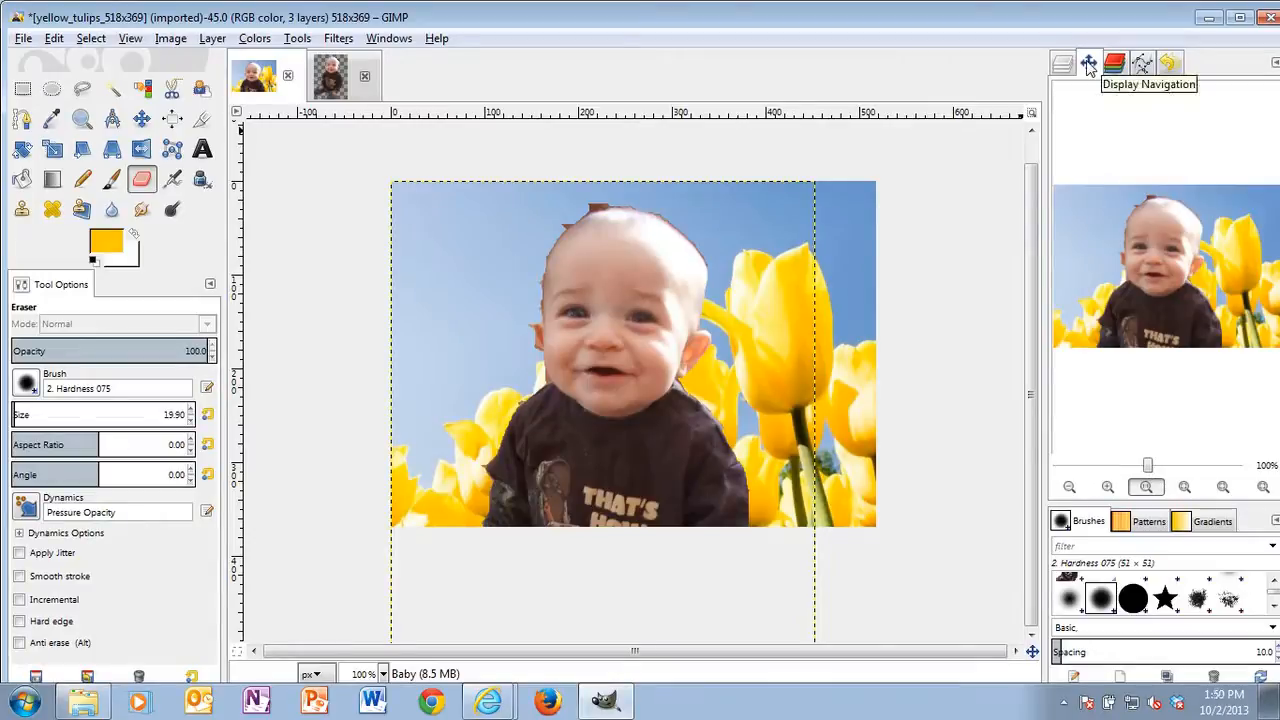
pyautogui.moveTo(1147, 470); pyautogui.dragTo(1163, 457)
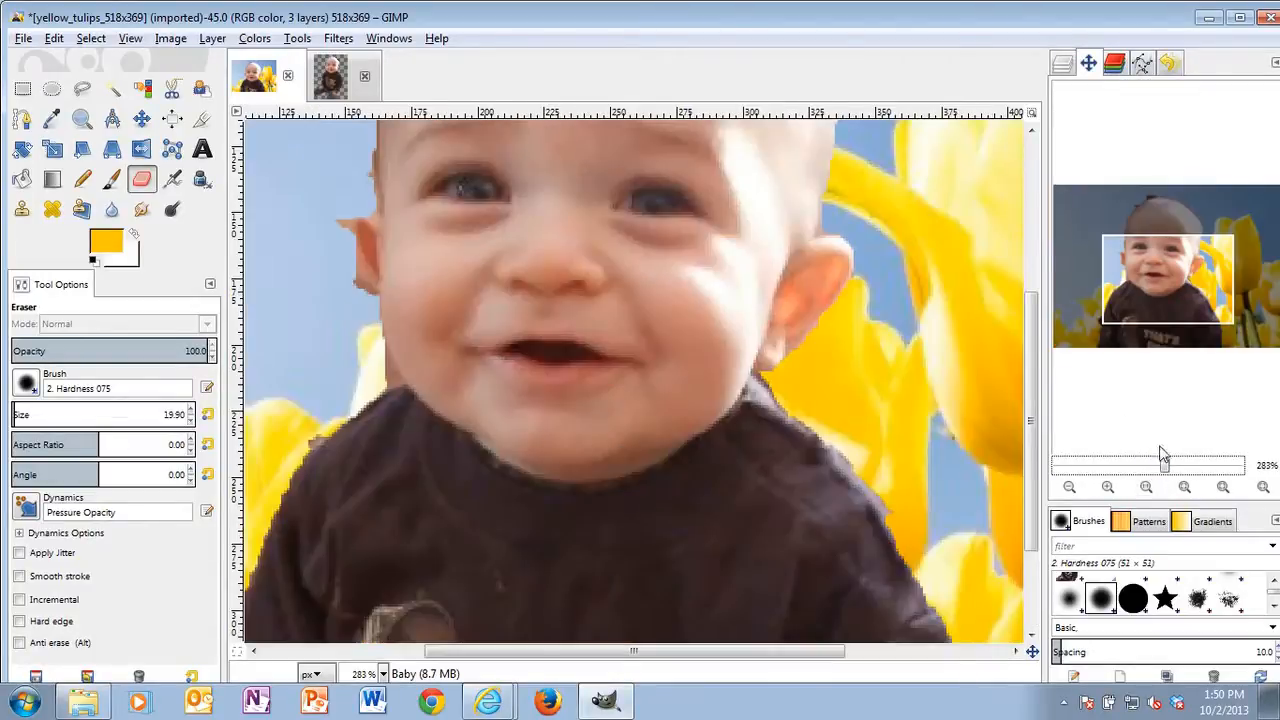
pyautogui.moveTo(1162, 280); pyautogui.dragTo(1162, 233)
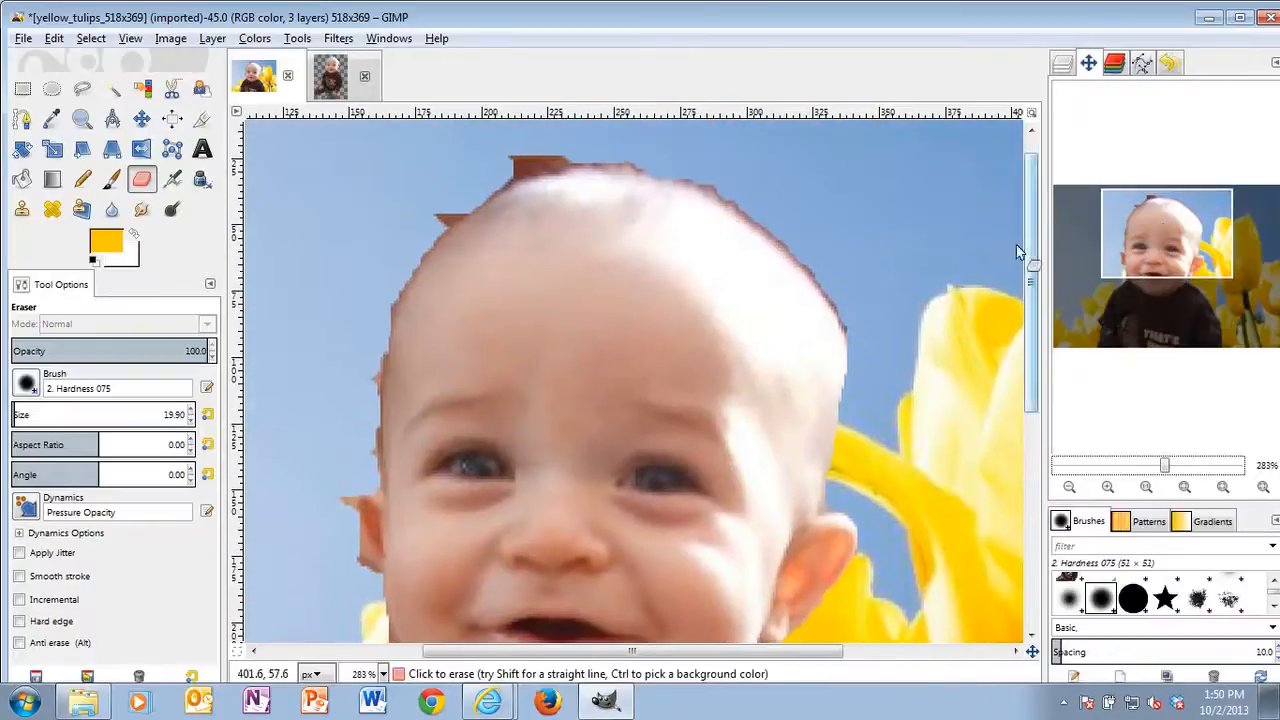
pyautogui.moveTo(522, 157)
pyautogui.mouseDown()
pyautogui.moveTo(508, 156)
pyautogui.moveTo(557, 152)
pyautogui.moveTo(437, 209)
pyautogui.moveTo(391, 266)
pyautogui.moveTo(370, 310)
pyautogui.moveTo(361, 446)
pyautogui.mouseUp()
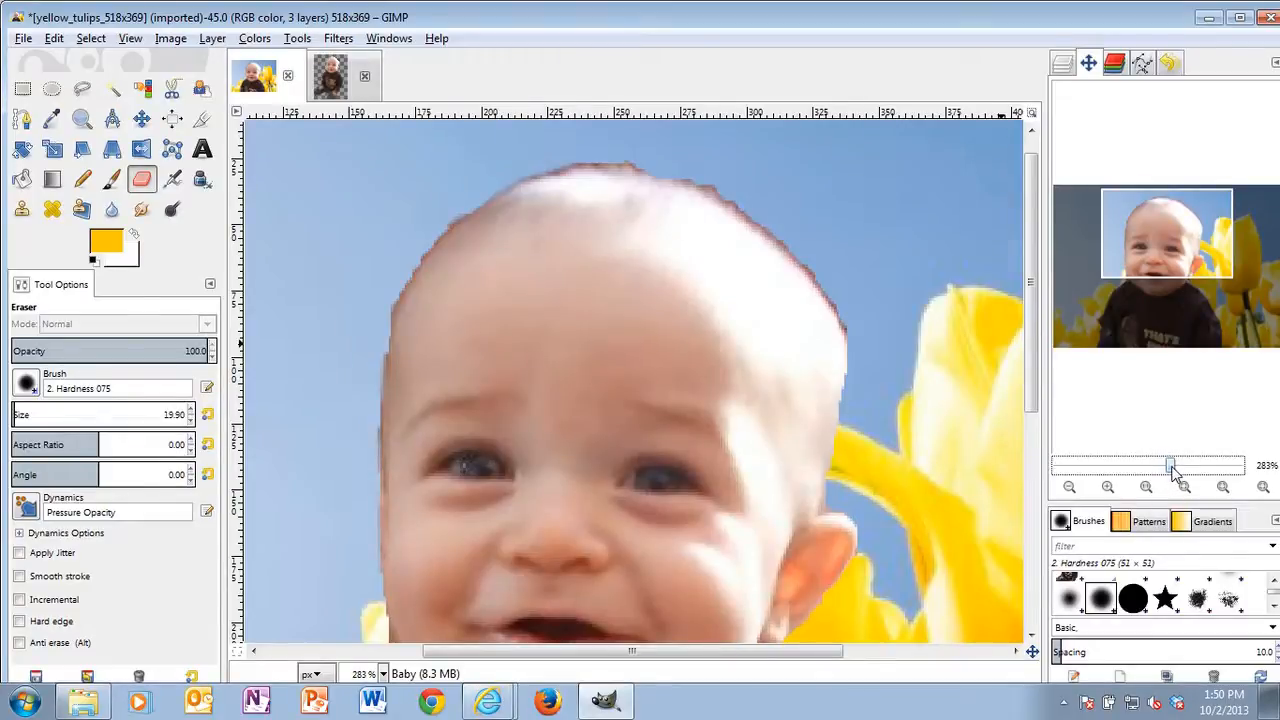
# Step: Erase the remaining brown fringe around the top of the baby's head and the stray fragments along the shoulder edge beside the tulips
pyautogui.moveTo(1165, 464); pyautogui.dragTo(1171, 464)
pyautogui.moveTo(1171, 250); pyautogui.dragTo(1170, 239)
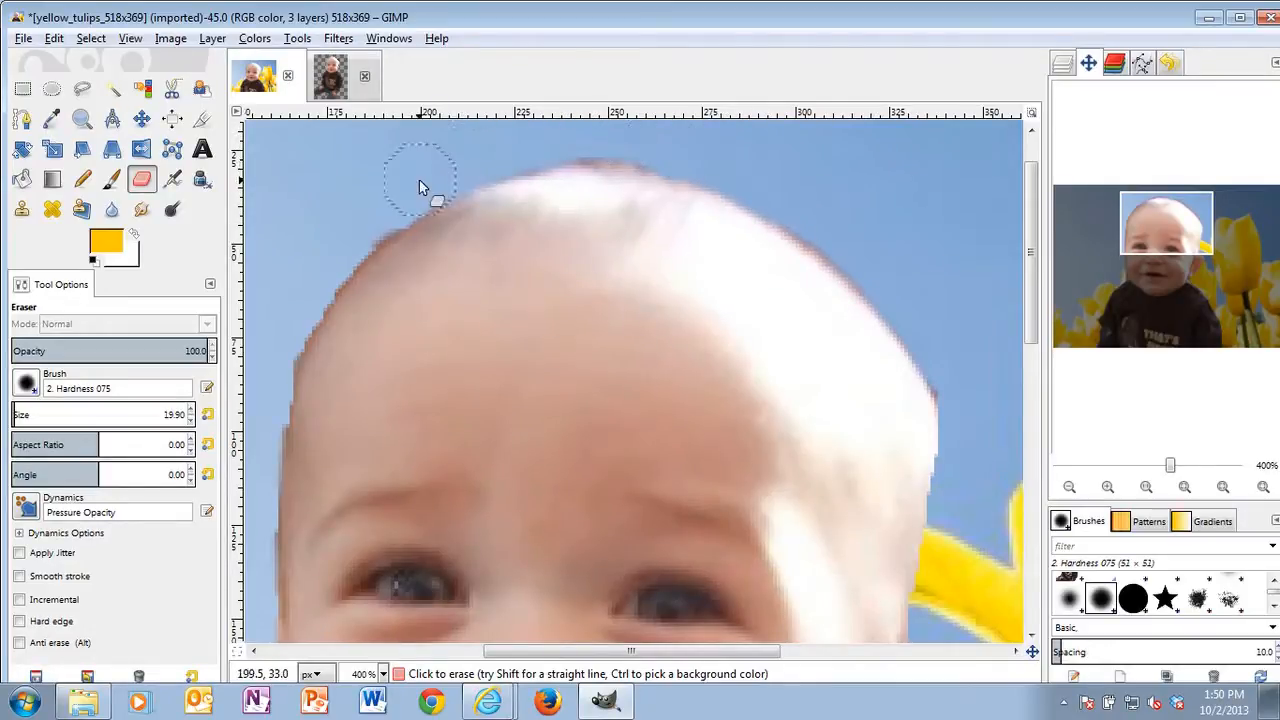
pyautogui.moveTo(332, 249); pyautogui.dragTo(307, 301)
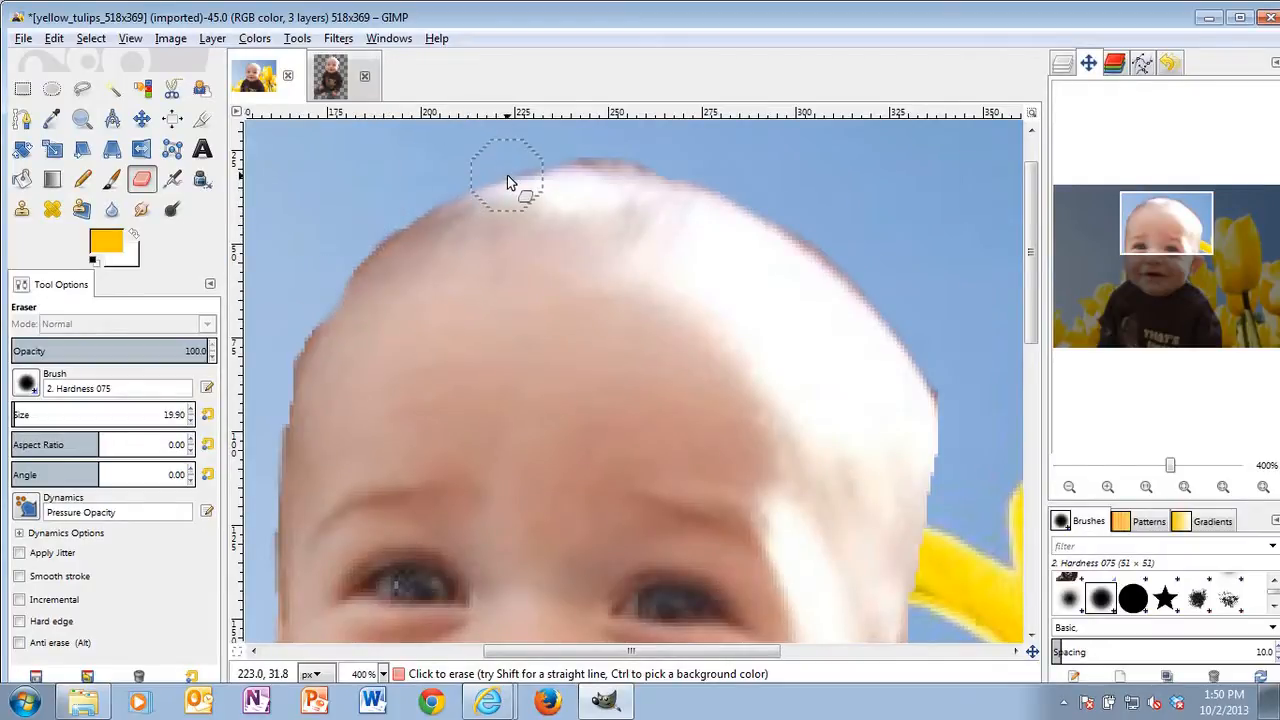
pyautogui.hotkey('ctrl', 'z')
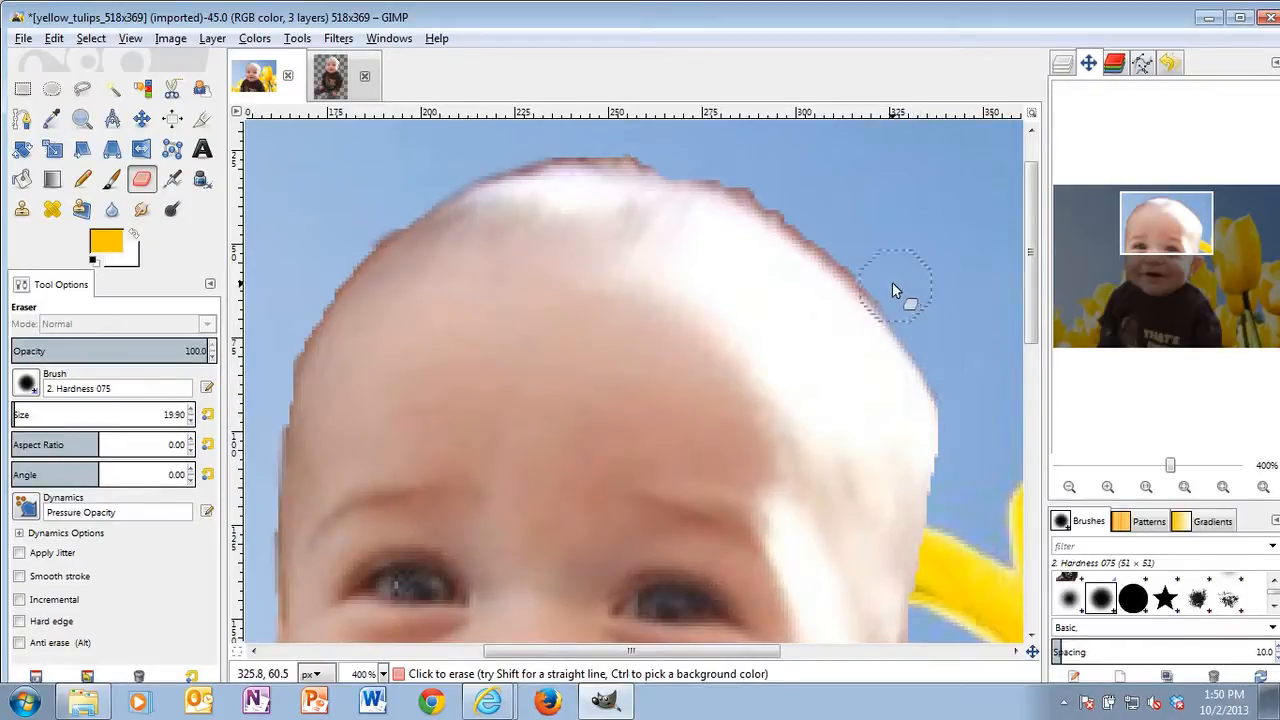
pyautogui.moveTo(848, 245); pyautogui.dragTo(768, 178)
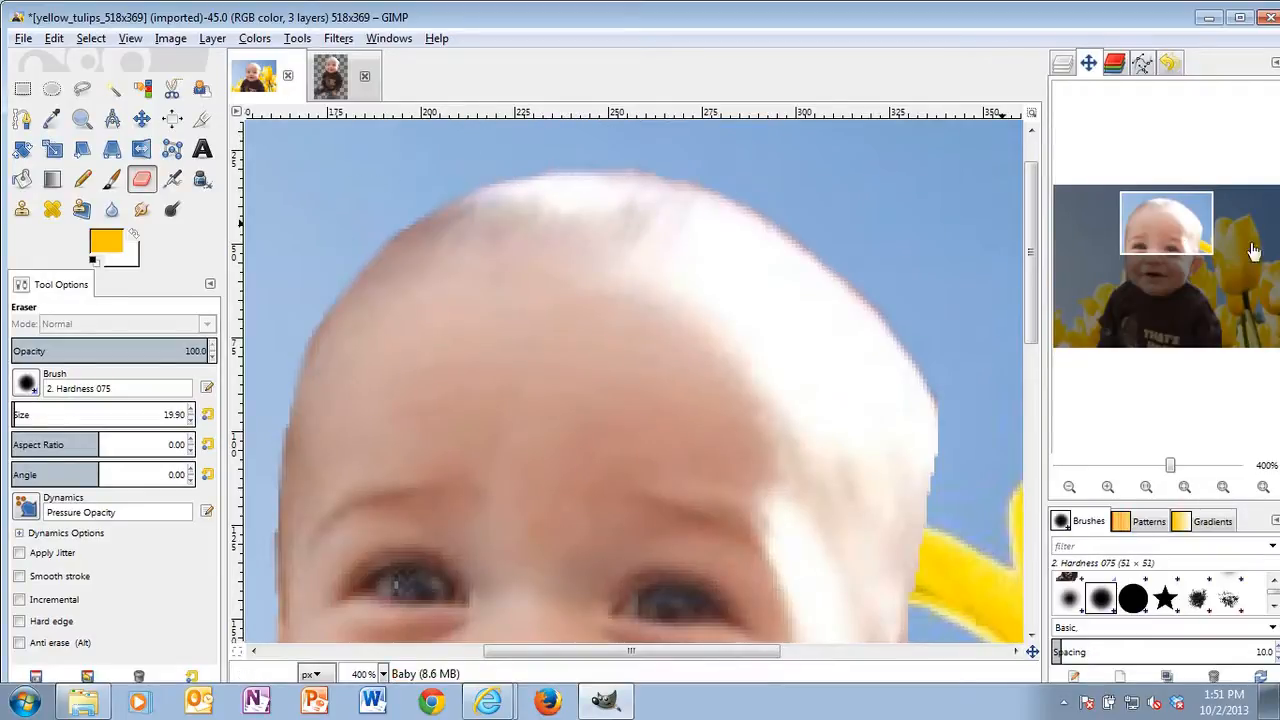
pyautogui.moveTo(1163, 221); pyautogui.dragTo(1134, 279)
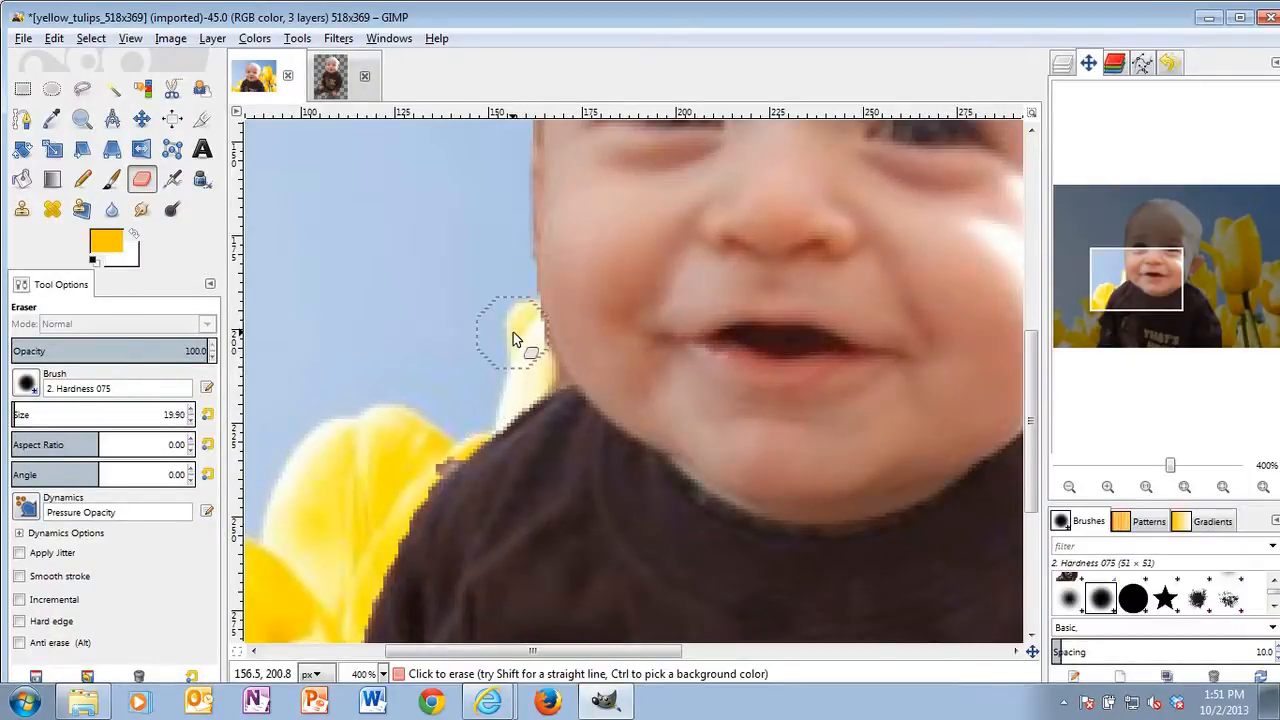
pyautogui.moveTo(450, 431); pyautogui.dragTo(408, 467)
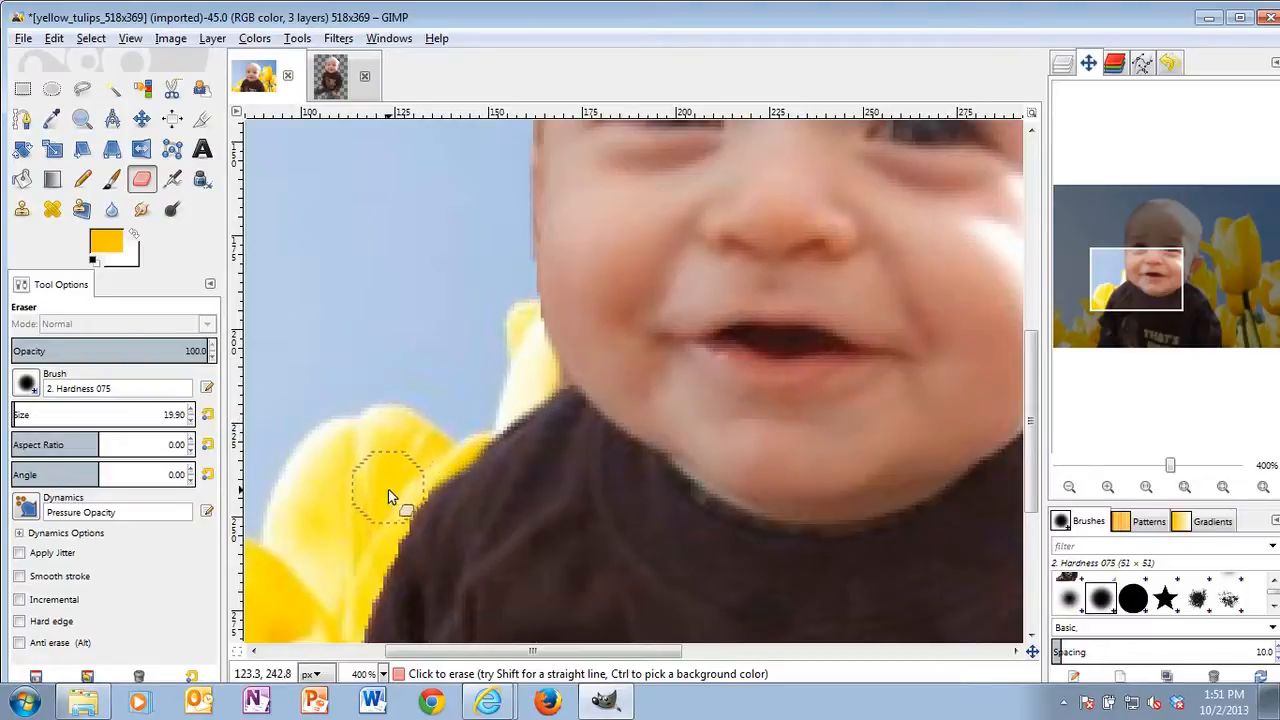
# Step: Try to soften the shirt's shoulder edge with the Eraser at 23.3 opacity, undo the stroke, and lower the Eraser opacity to 5.2
pyautogui.moveTo(1143, 290); pyautogui.dragTo(1137, 323)
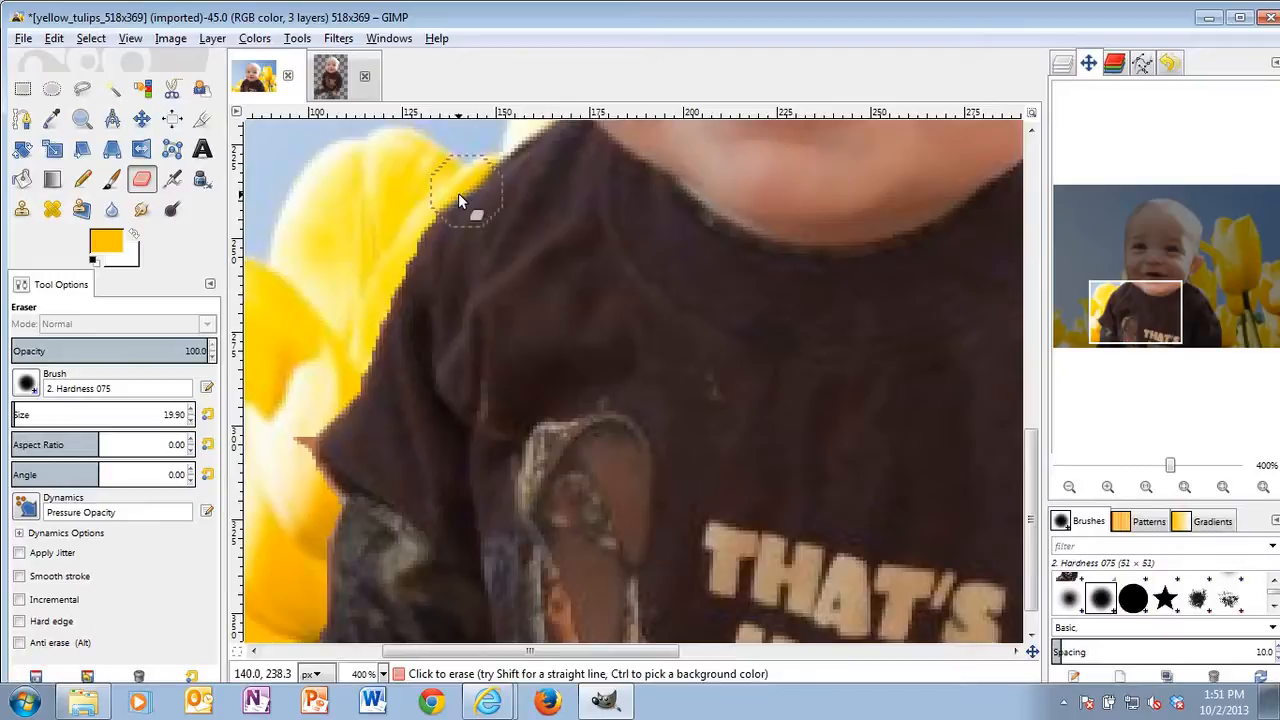
pyautogui.click(57, 348)
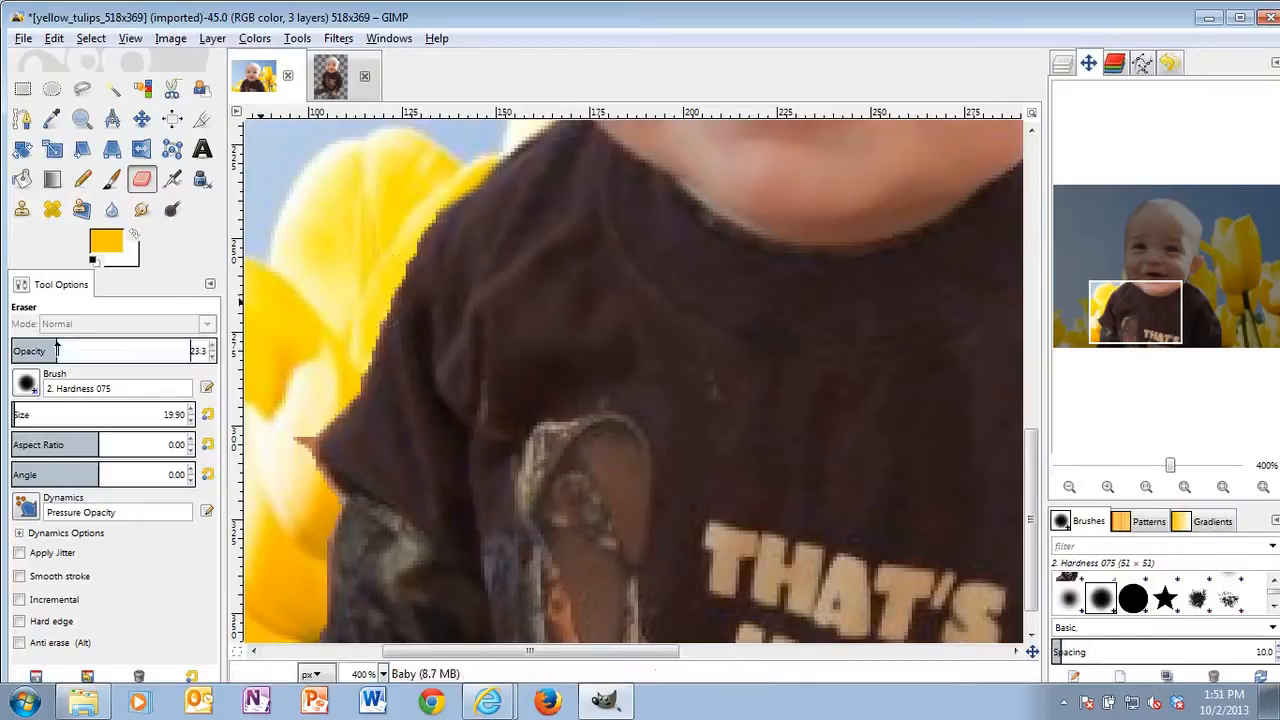
pyautogui.moveTo(472, 190); pyautogui.dragTo(433, 209)
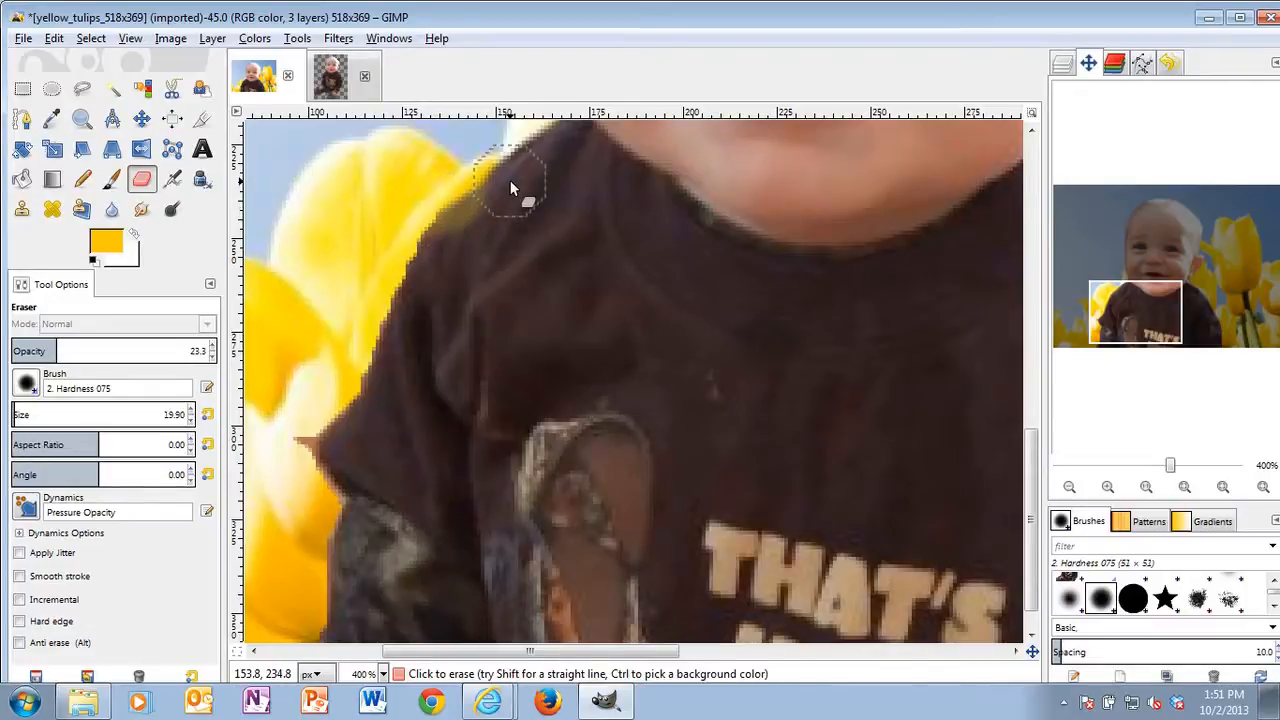
pyautogui.hotkey('ctrl', 'z')
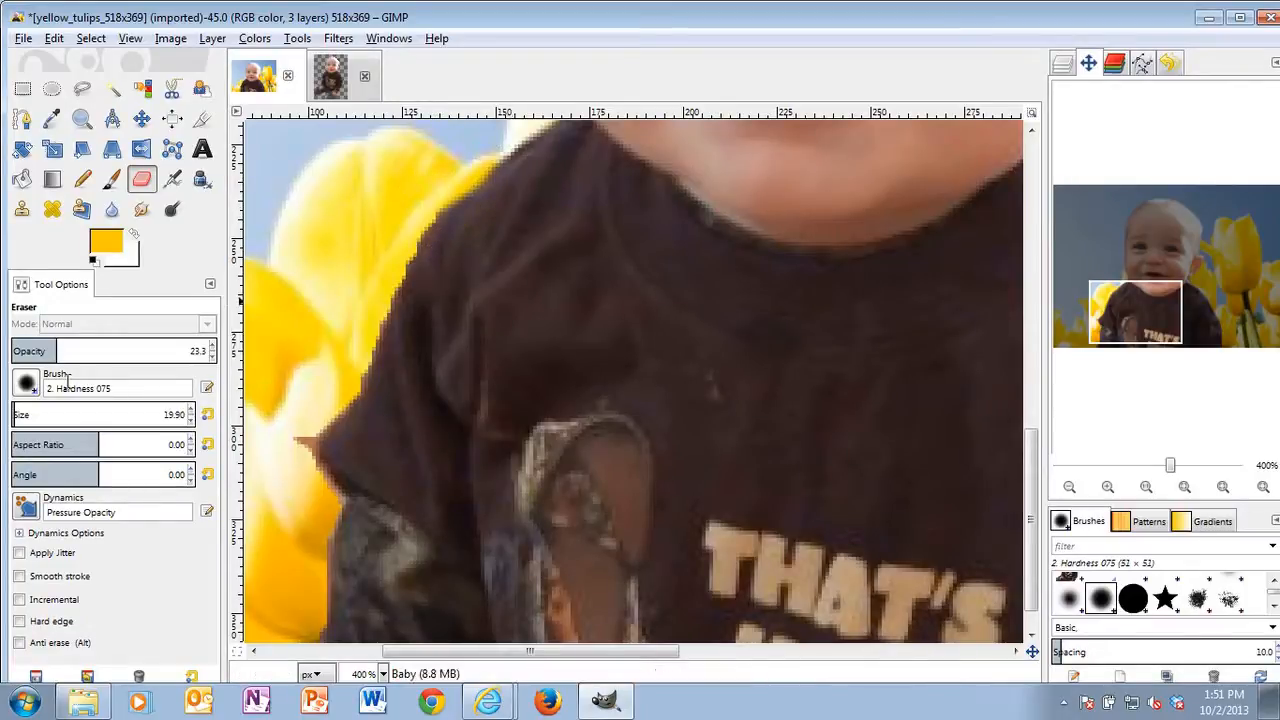
pyautogui.click(20, 350)
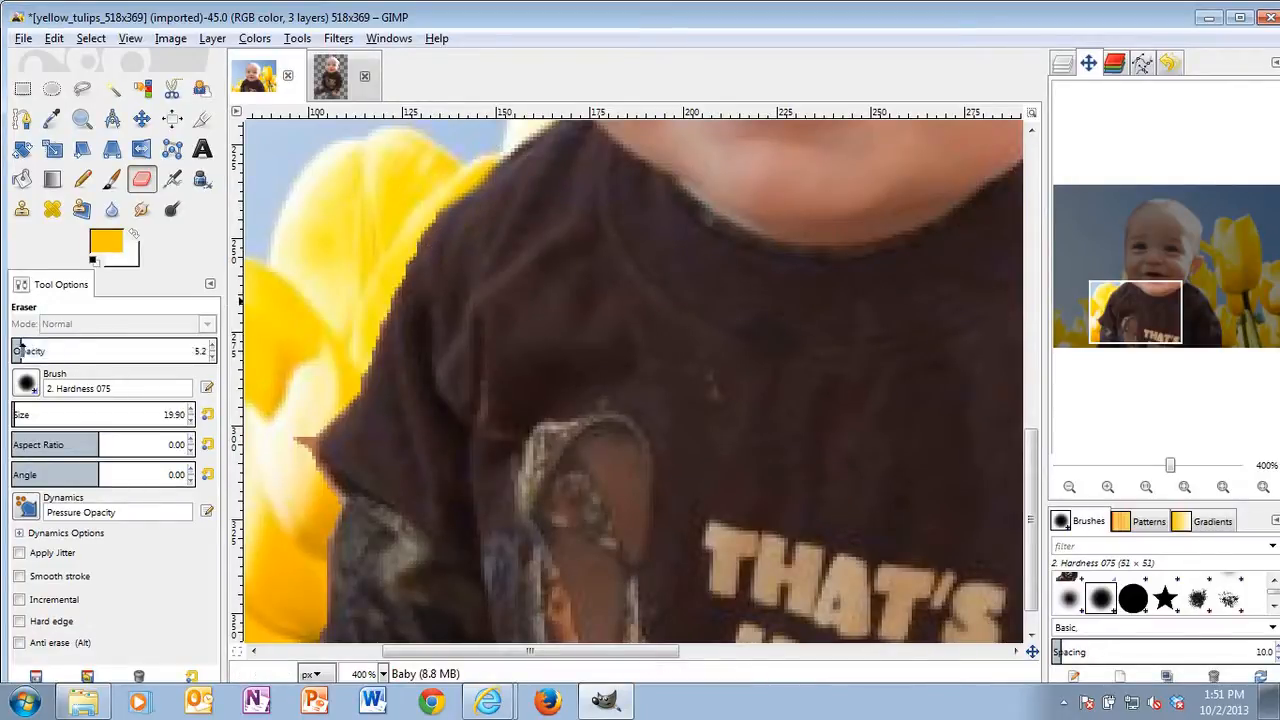
# Step: Soften the same shoulder and sleeve edge down to the forearm using the Smudge tool at 14.3 opacity
pyautogui.click(142, 210)
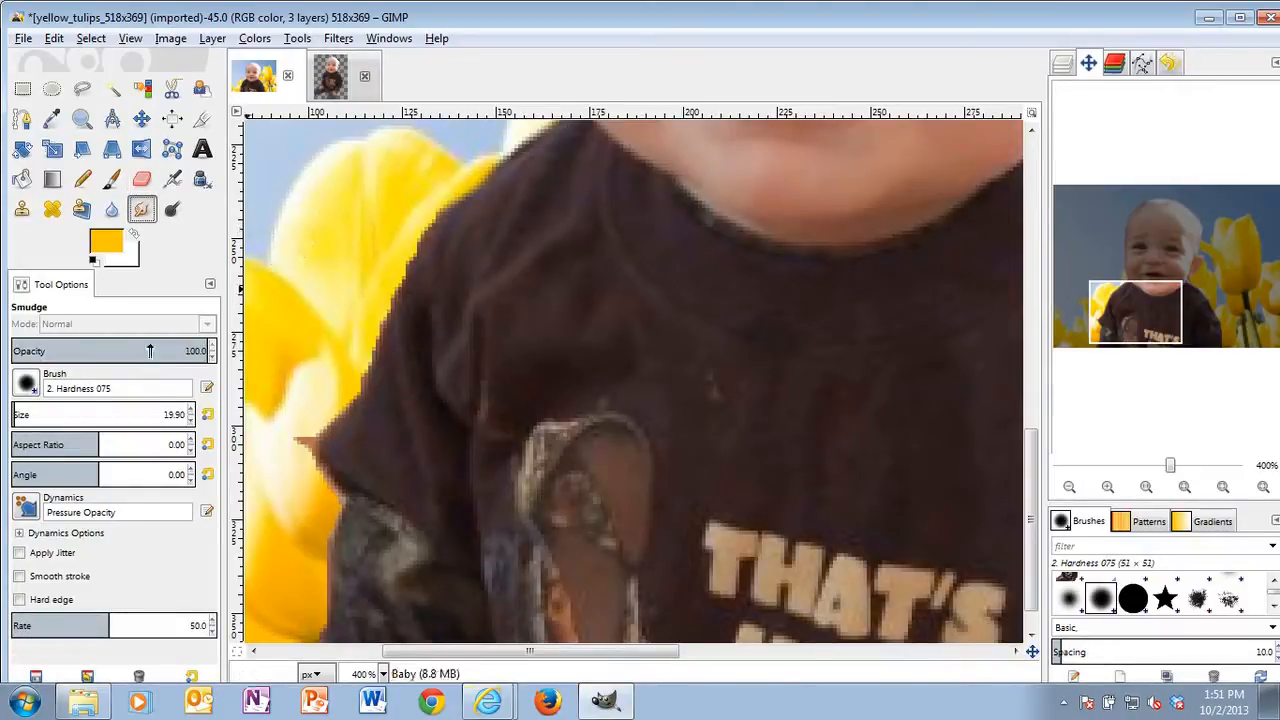
pyautogui.click(40, 350)
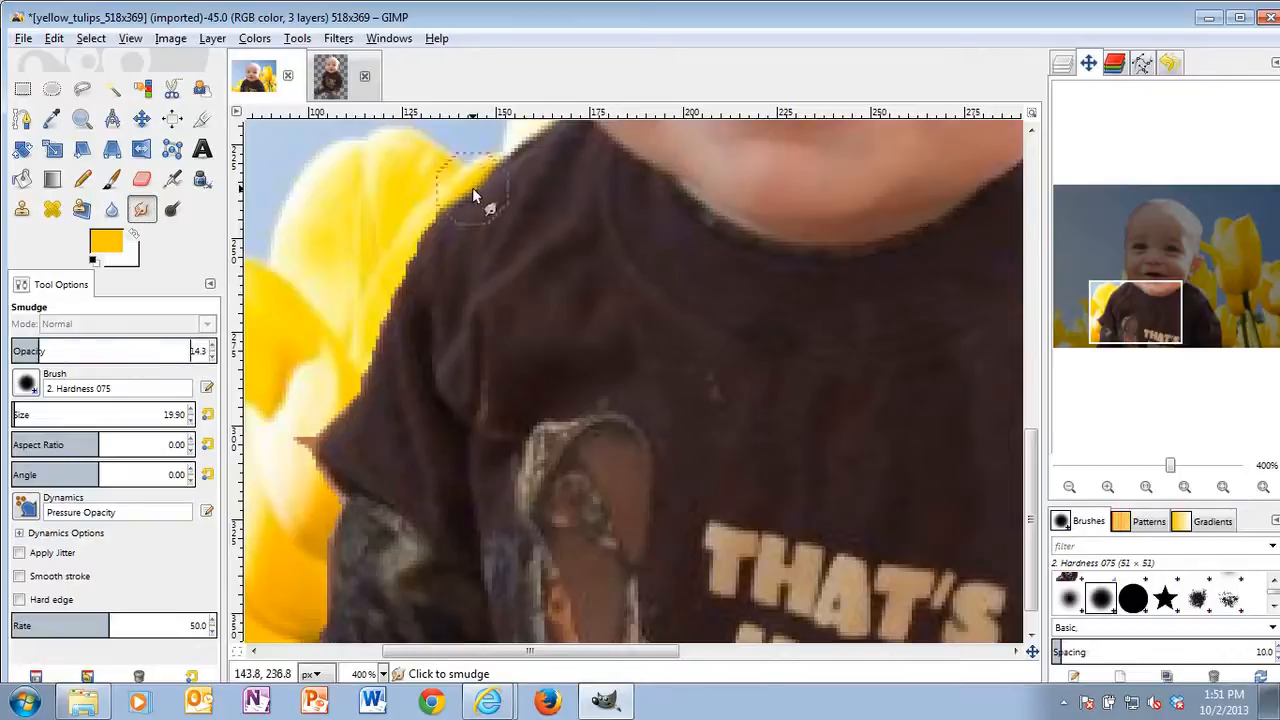
pyautogui.moveTo(482, 190)
pyautogui.mouseDown()
pyautogui.moveTo(394, 298)
pyautogui.moveTo(388, 285)
pyautogui.moveTo(359, 346)
pyautogui.moveTo(414, 286)
pyautogui.moveTo(329, 444)
pyautogui.moveTo(398, 523)
pyautogui.mouseUp()
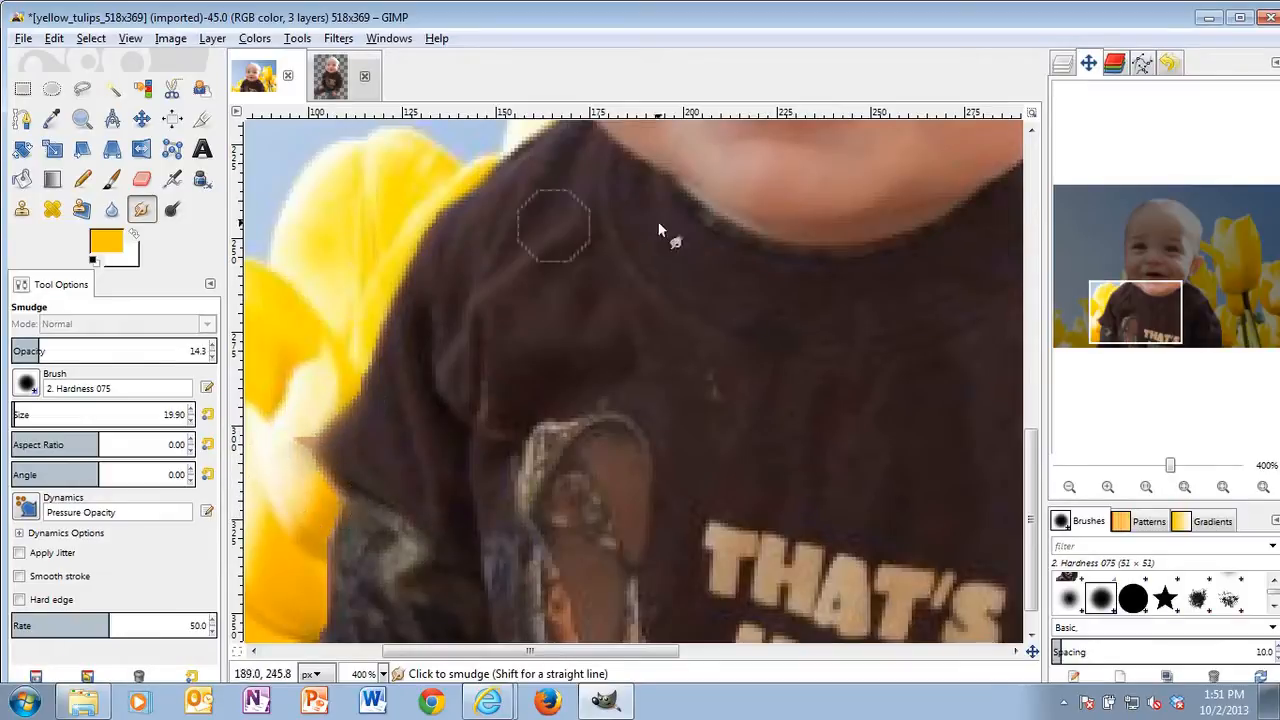
# Step: Smudge the jagged edge of the baby's forehead and temple against the open sky
pyautogui.moveTo(1137, 318); pyautogui.dragTo(1131, 249)
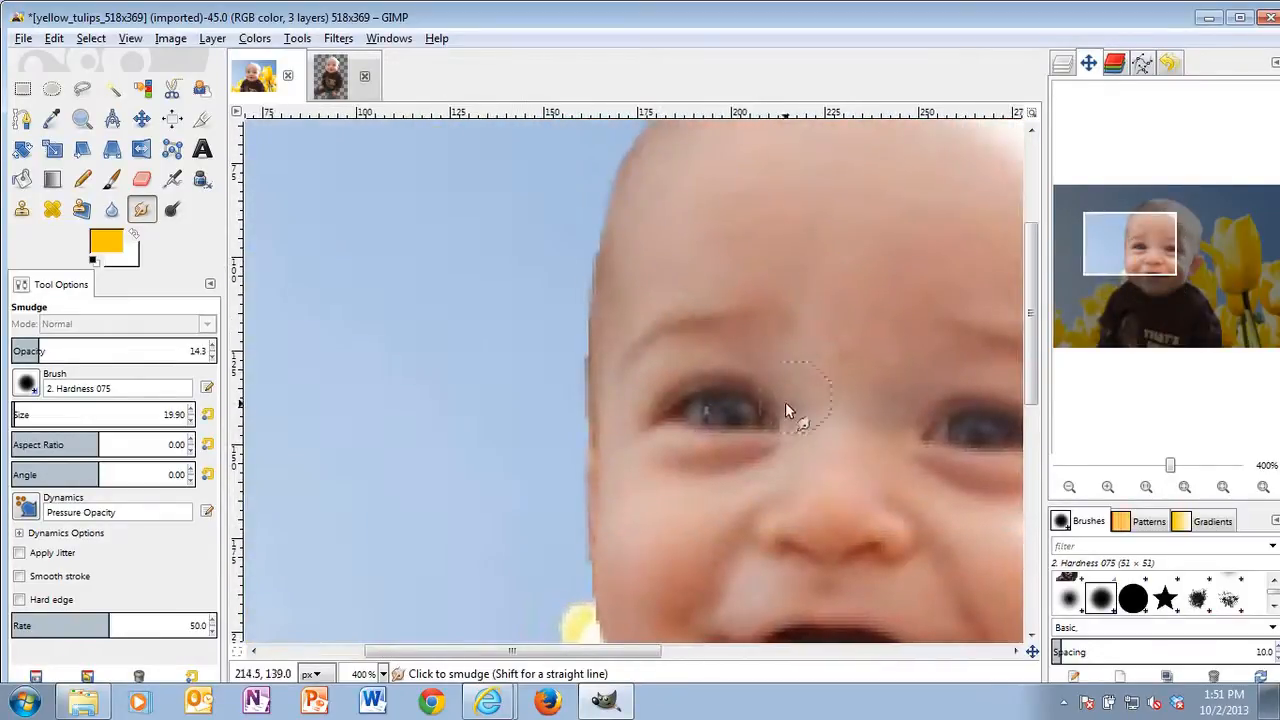
pyautogui.moveTo(563, 416)
pyautogui.mouseDown()
pyautogui.moveTo(563, 352)
pyautogui.moveTo(566, 513)
pyautogui.moveTo(565, 420)
pyautogui.mouseUp()
pyautogui.moveTo(582, 201); pyautogui.dragTo(588, 326)
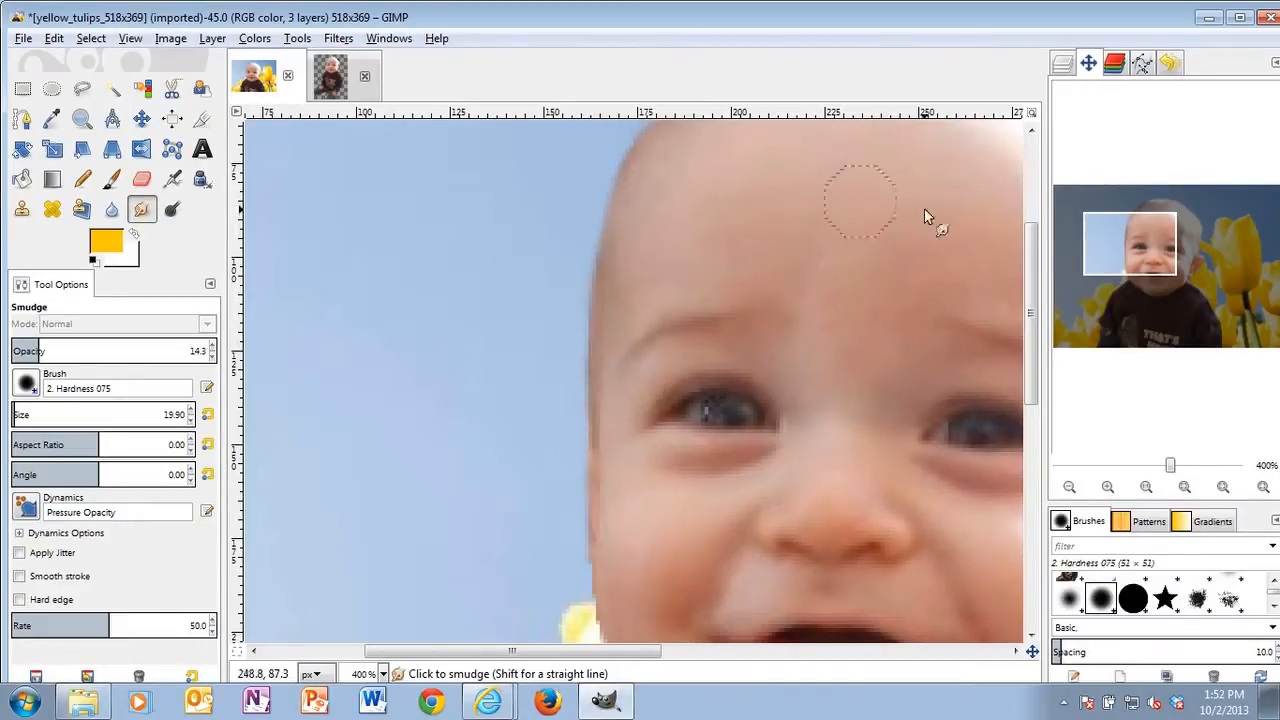
pyautogui.moveTo(1138, 264); pyautogui.dragTo(1155, 241)
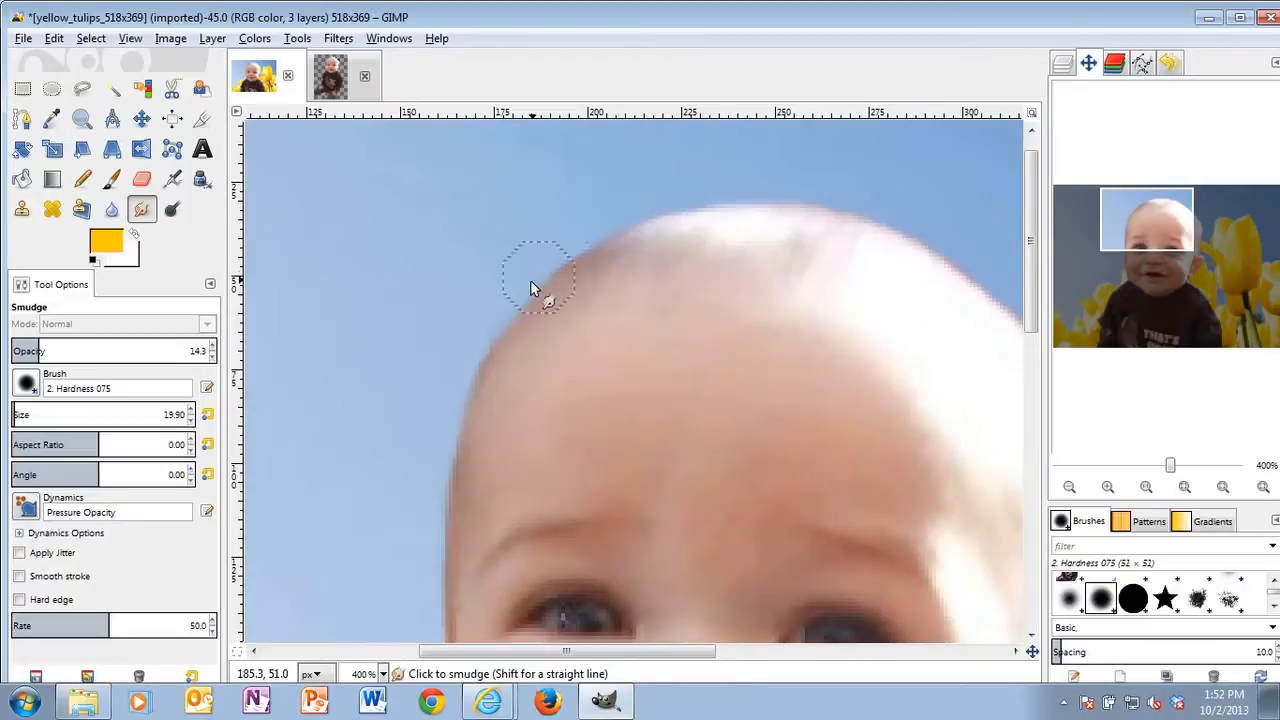
# Step: Smudge the edge of the head on the large tulip's side, continuing around the ear to the collar
pyautogui.moveTo(1162, 235); pyautogui.dragTo(1192, 232)
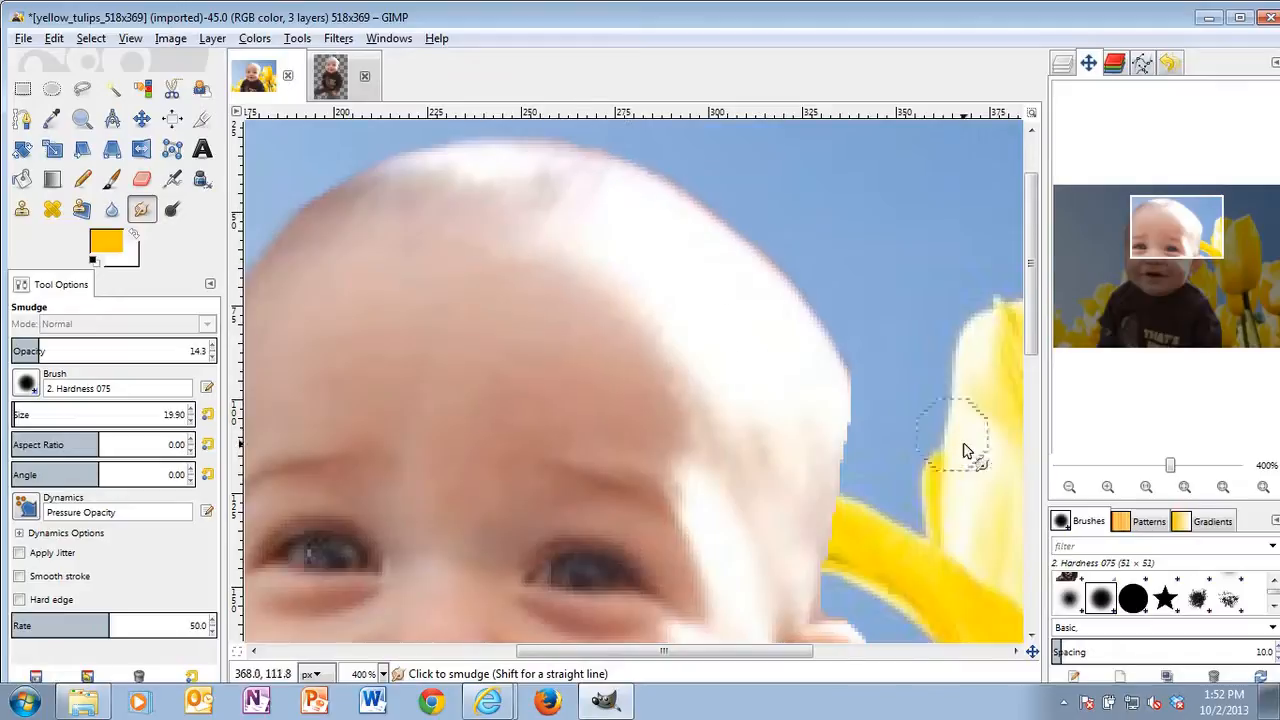
pyautogui.moveTo(1173, 240); pyautogui.dragTo(1171, 265)
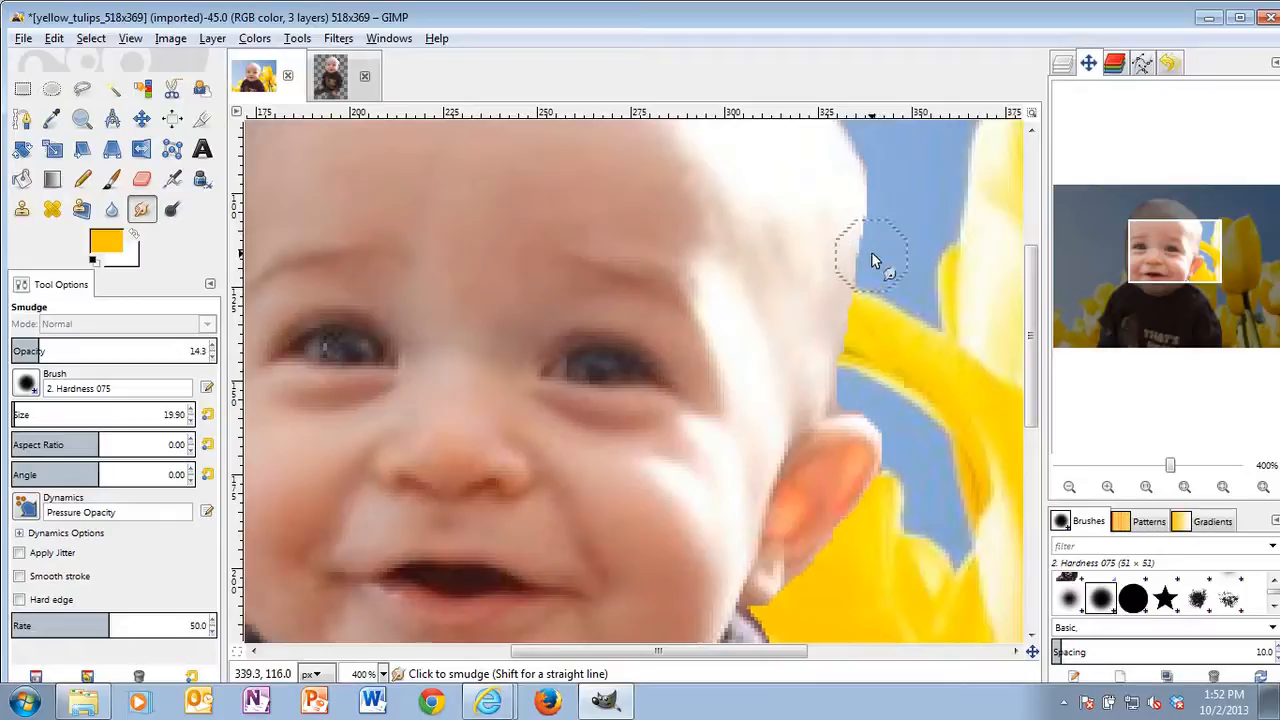
pyautogui.moveTo(879, 220); pyautogui.dragTo(839, 384)
pyautogui.moveTo(871, 245)
pyautogui.mouseDown()
pyautogui.moveTo(843, 377)
pyautogui.moveTo(845, 399)
pyautogui.moveTo(890, 432)
pyautogui.moveTo(880, 535)
pyautogui.mouseUp()
pyautogui.moveTo(817, 575); pyautogui.dragTo(779, 618)
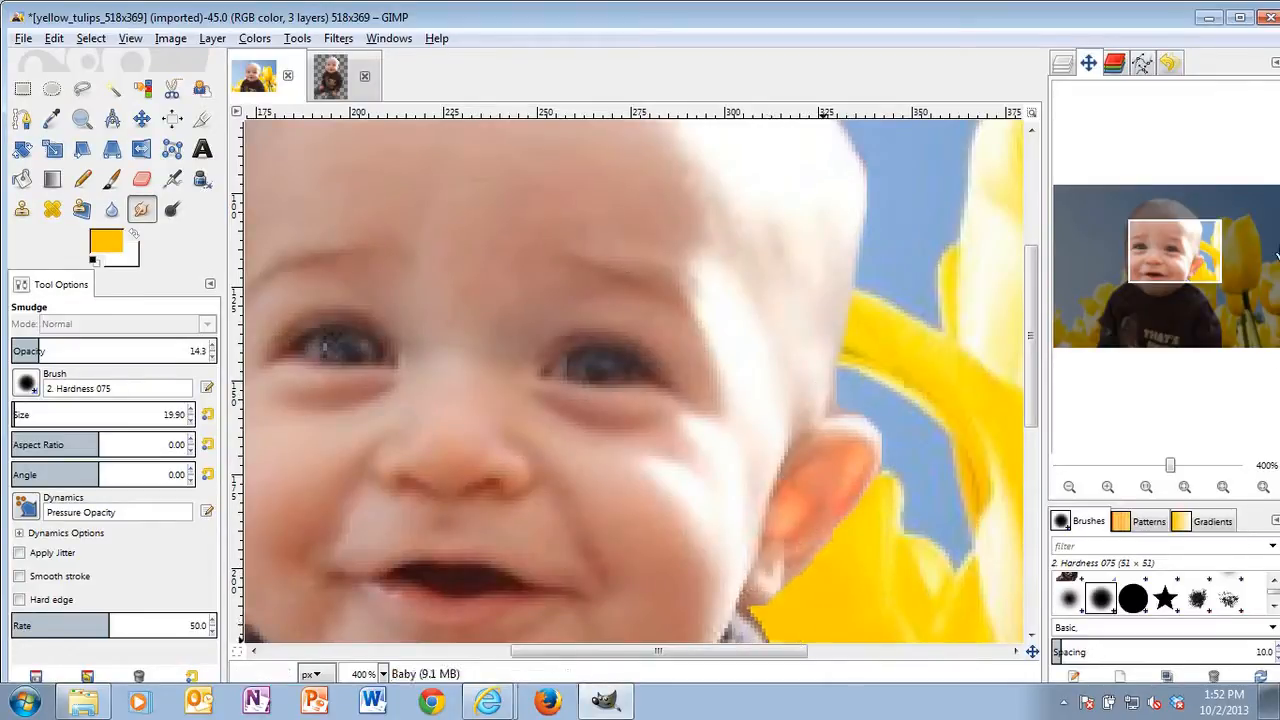
# Step: Smudge the shirt's outer edge from the collar below the ear down the shoulder and sleeve beside the tulips
pyautogui.moveTo(1153, 234); pyautogui.dragTo(1149, 255)
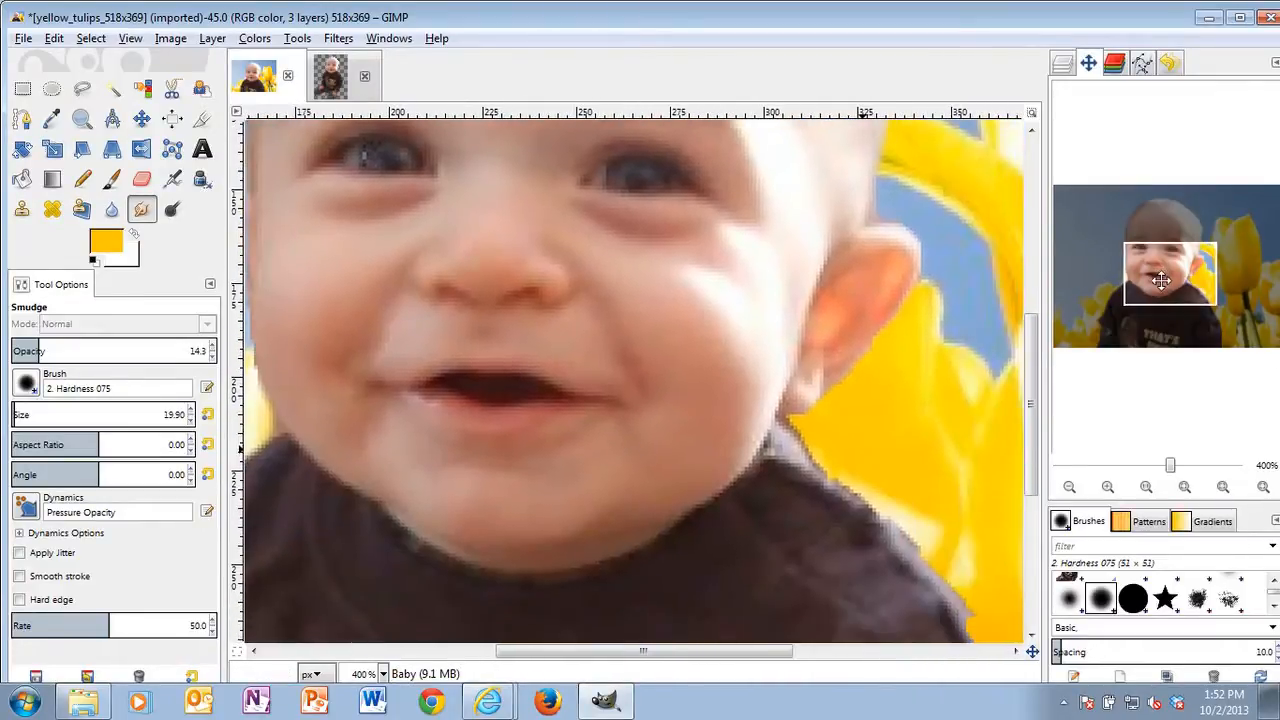
pyautogui.moveTo(799, 429); pyautogui.dragTo(958, 598)
pyautogui.moveTo(830, 442); pyautogui.dragTo(946, 577)
pyautogui.moveTo(1165, 280); pyautogui.dragTo(1203, 334)
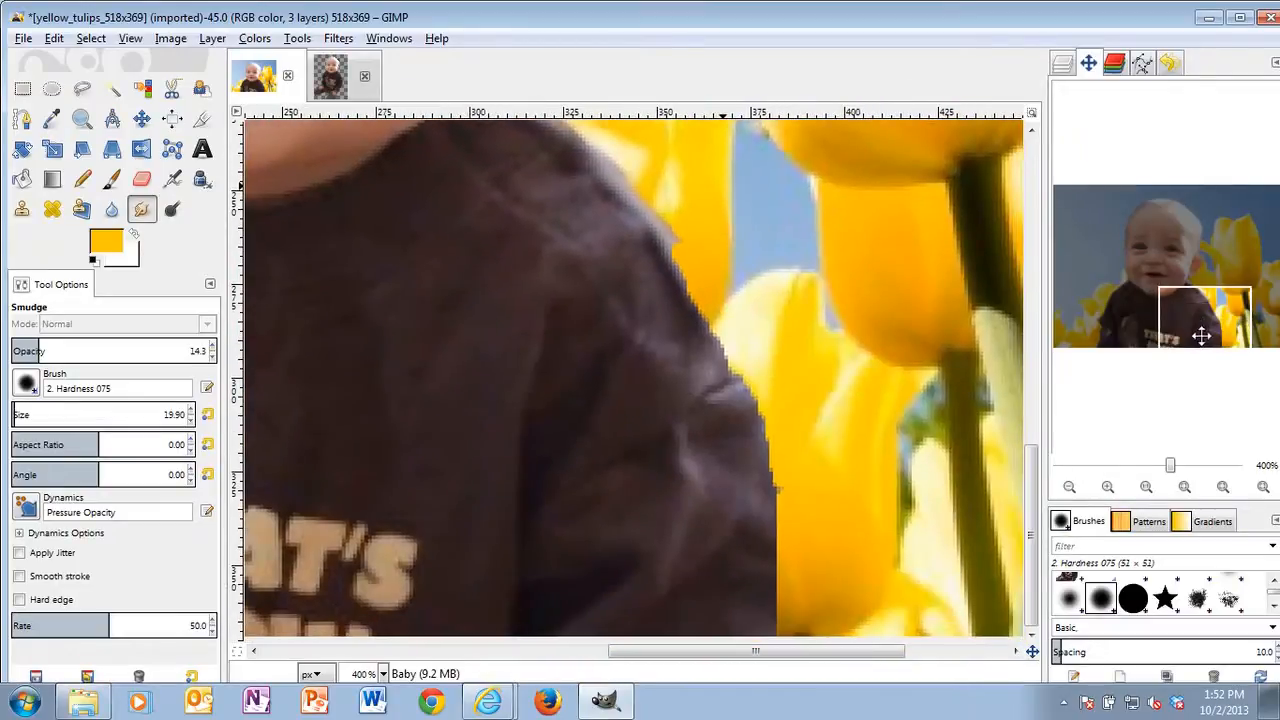
pyautogui.moveTo(756, 405)
pyautogui.mouseDown()
pyautogui.moveTo(780, 515)
pyautogui.moveTo(784, 469)
pyautogui.moveTo(754, 365)
pyautogui.moveTo(741, 344)
pyautogui.moveTo(749, 378)
pyautogui.moveTo(713, 333)
pyautogui.moveTo(651, 212)
pyautogui.moveTo(708, 329)
pyautogui.moveTo(641, 222)
pyautogui.moveTo(657, 194)
pyautogui.mouseUp()
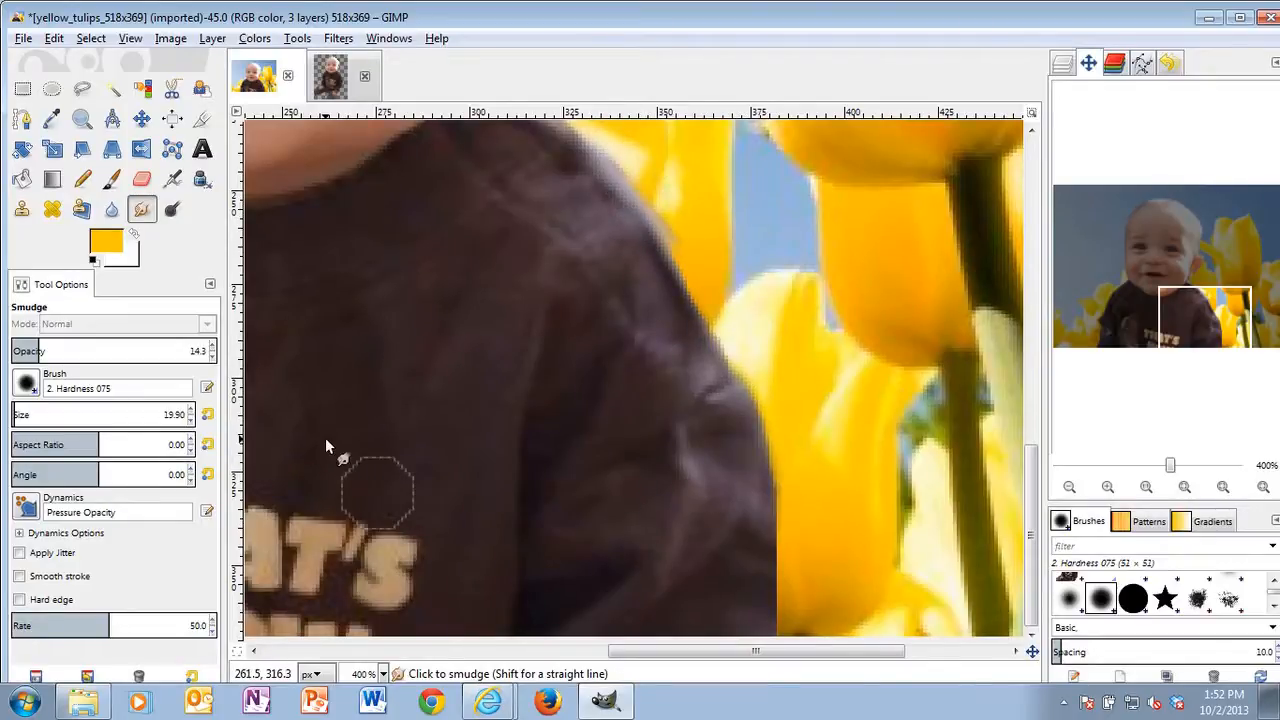
# Step: Set the Smudge opacity to 9.0 and smooth the cheek edge from the collar up past the small tulip to the temple
pyautogui.click(29, 346)
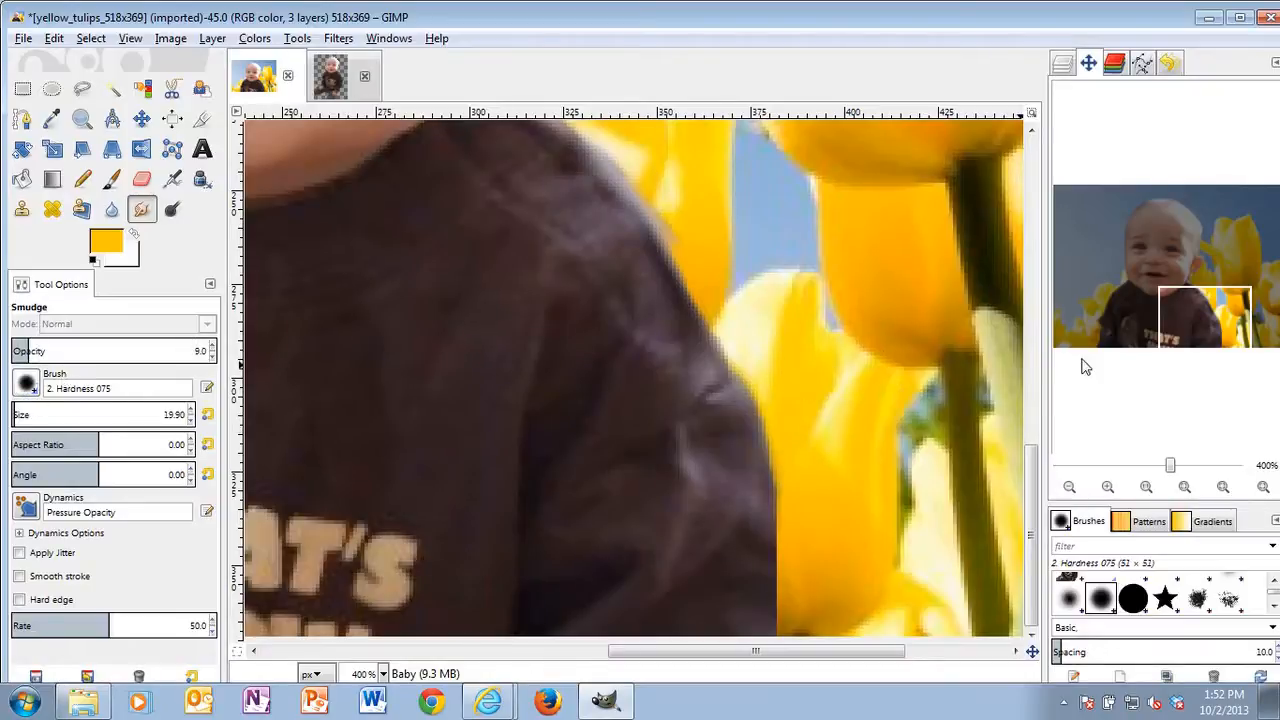
pyautogui.moveTo(1171, 329); pyautogui.dragTo(1170, 338)
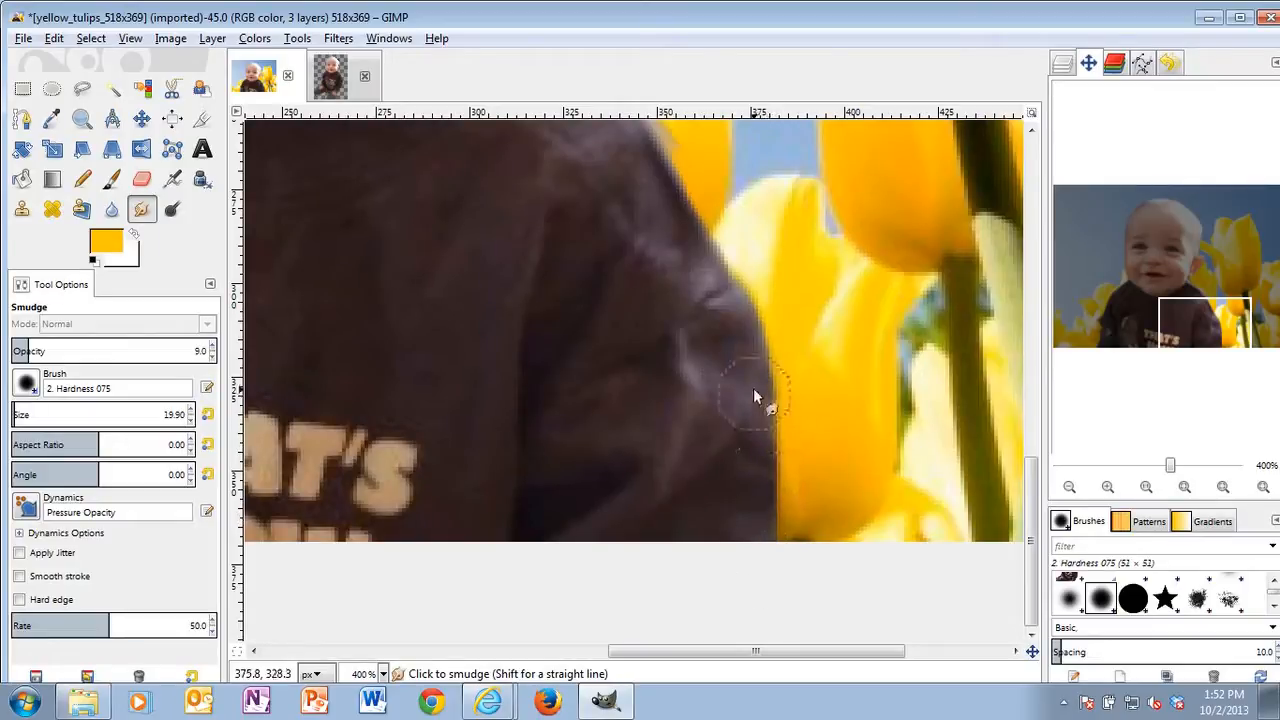
pyautogui.moveTo(1211, 318); pyautogui.dragTo(1172, 286)
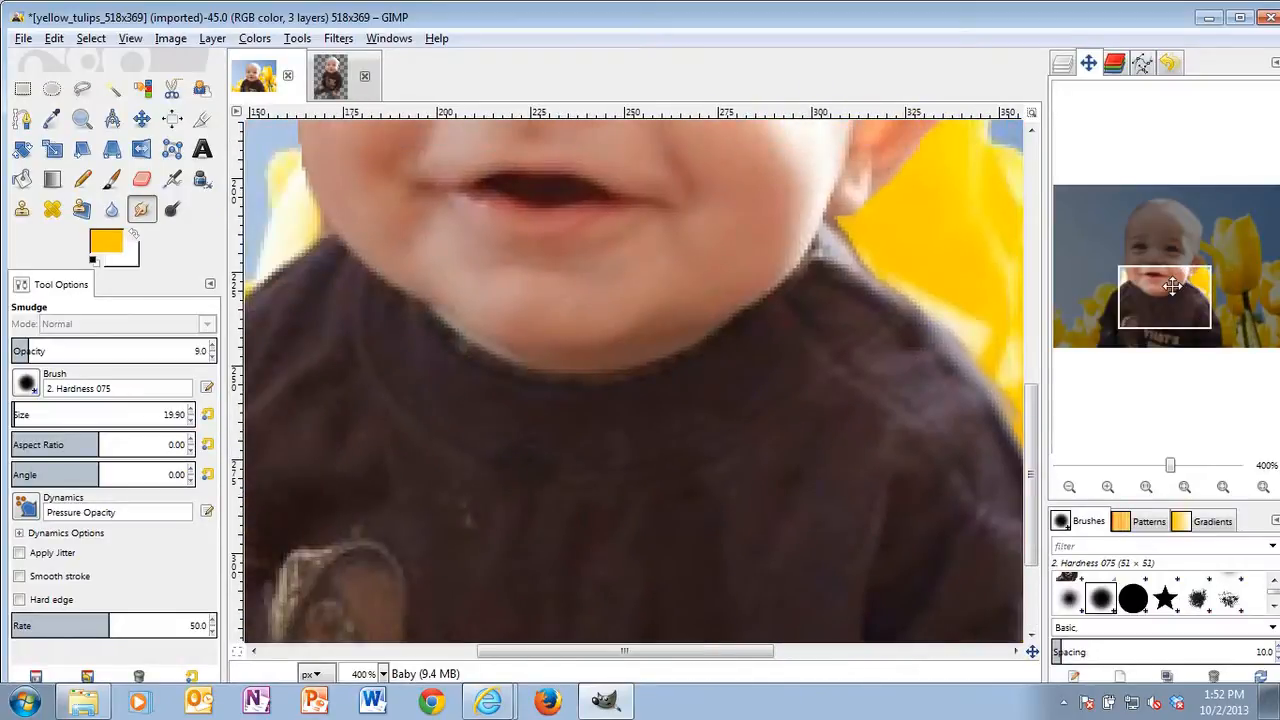
pyautogui.moveTo(1130, 307); pyautogui.dragTo(1097, 277)
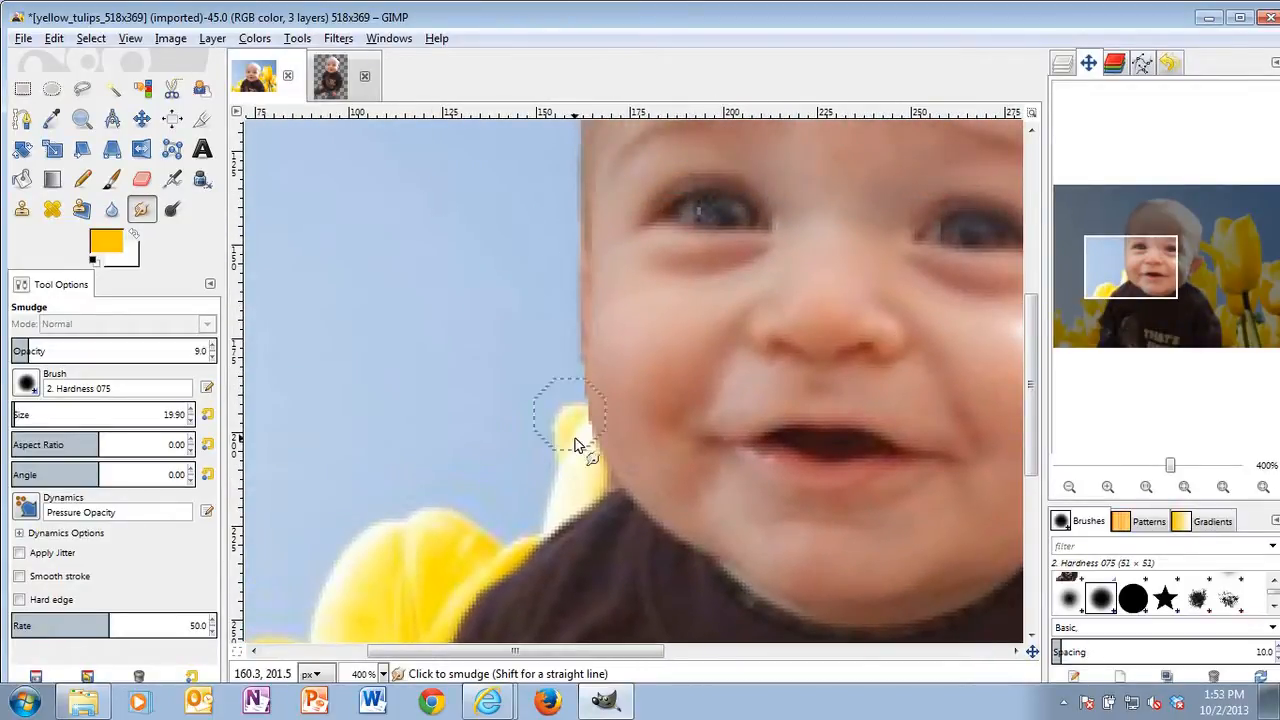
pyautogui.moveTo(602, 482)
pyautogui.mouseDown()
pyautogui.moveTo(576, 391)
pyautogui.moveTo(615, 490)
pyautogui.moveTo(576, 410)
pyautogui.moveTo(586, 430)
pyautogui.moveTo(591, 157)
pyautogui.mouseUp()
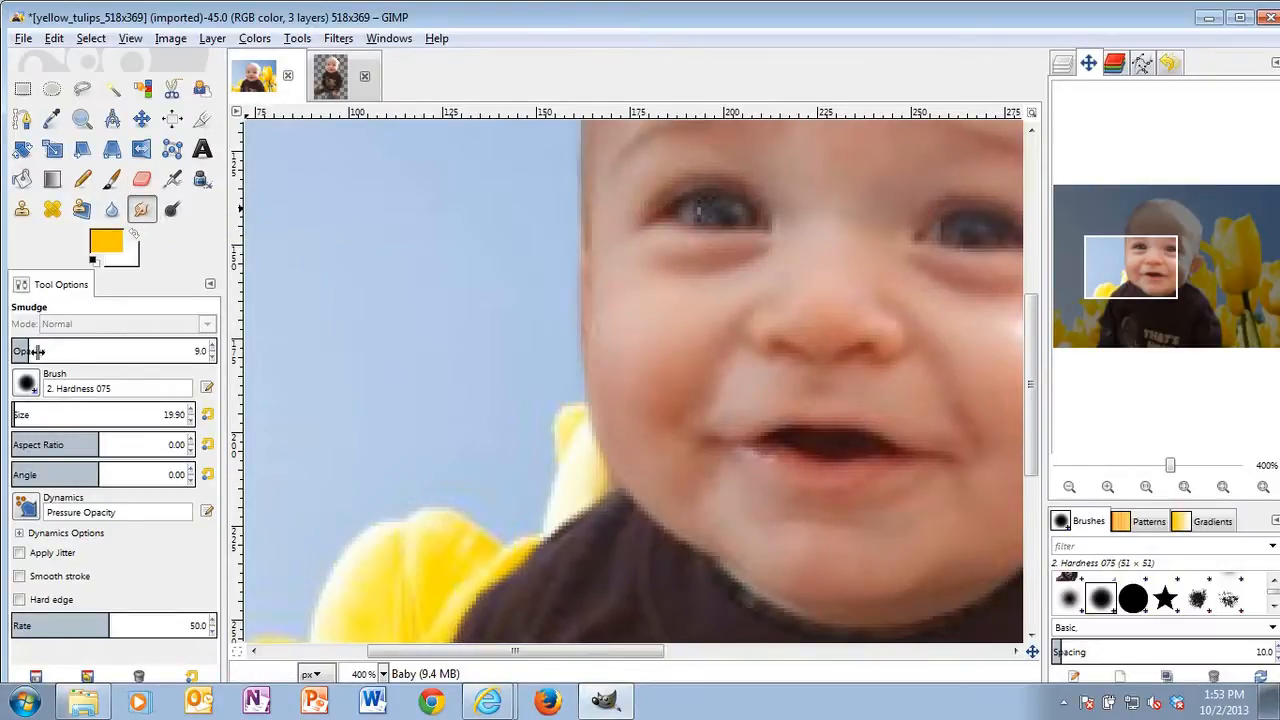
# Step: View the whole image at 100%, move the Baby layer beneath Tulips Only, and return it to the top of the layer stack
pyautogui.click(1146, 486)
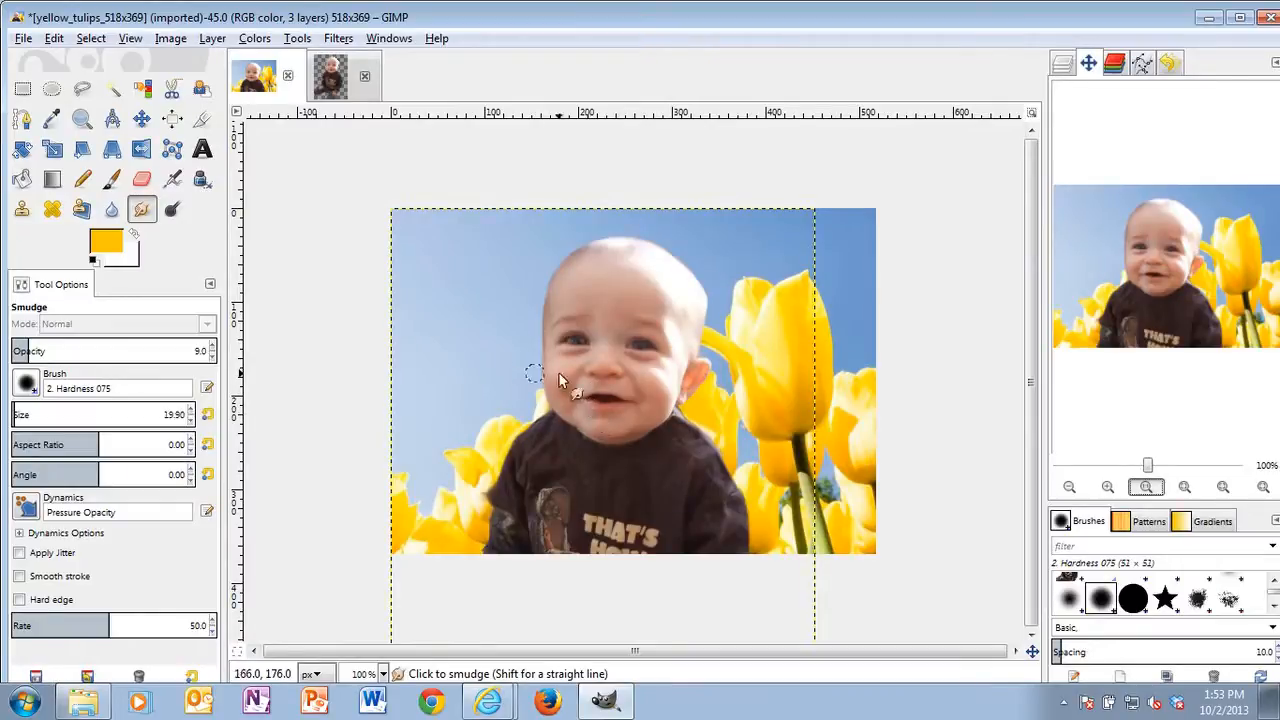
pyautogui.click(1063, 64)
pyautogui.click(1203, 164)
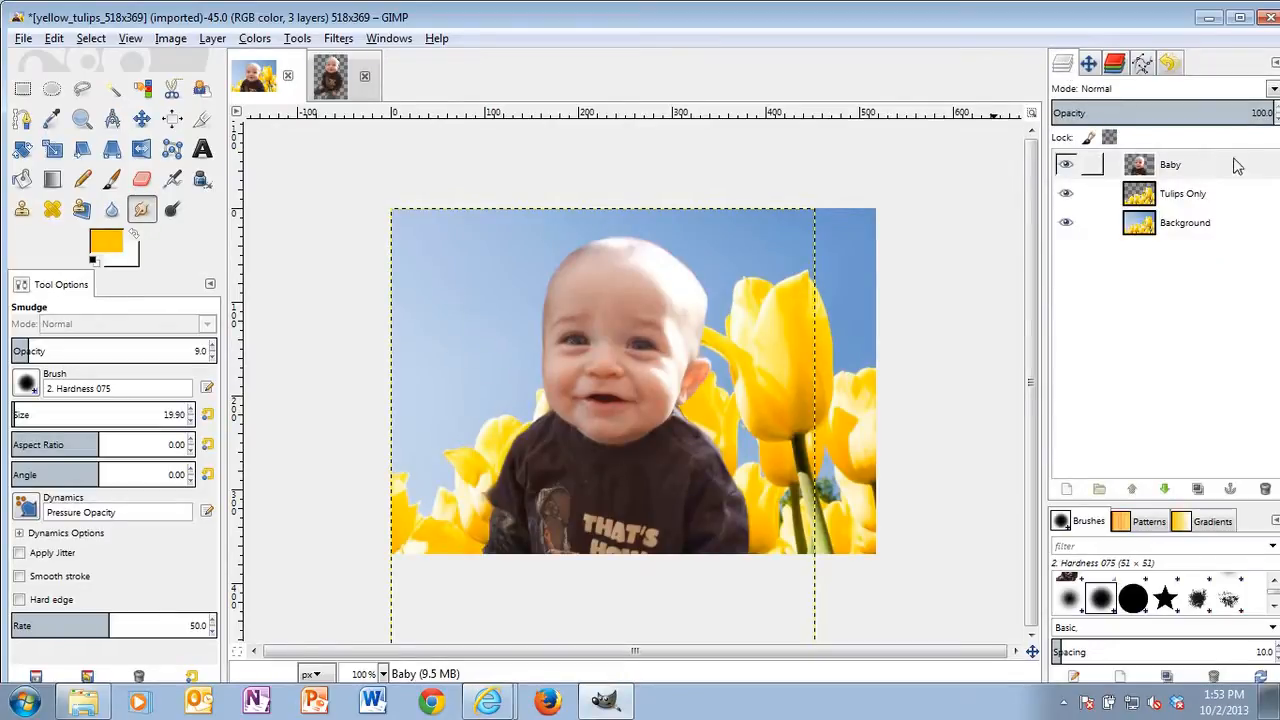
pyautogui.moveTo(1230, 168); pyautogui.dragTo(1224, 210)
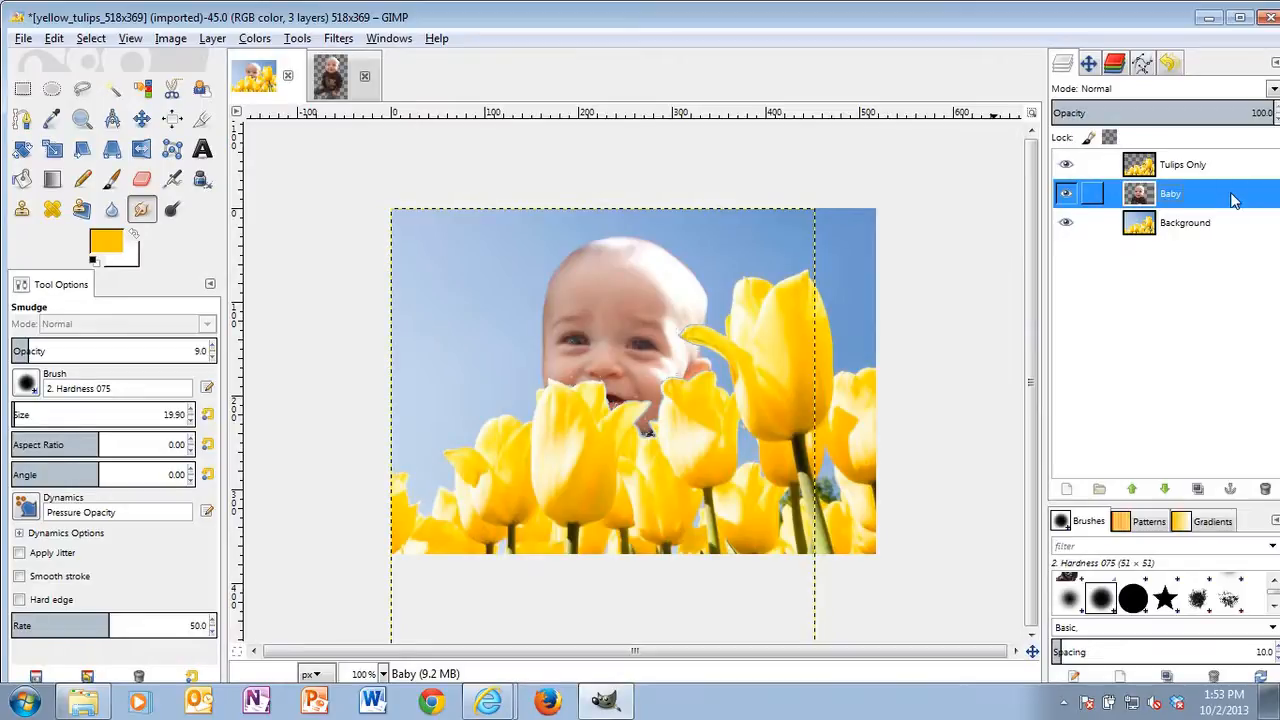
pyautogui.moveTo(1232, 200); pyautogui.dragTo(1236, 167)
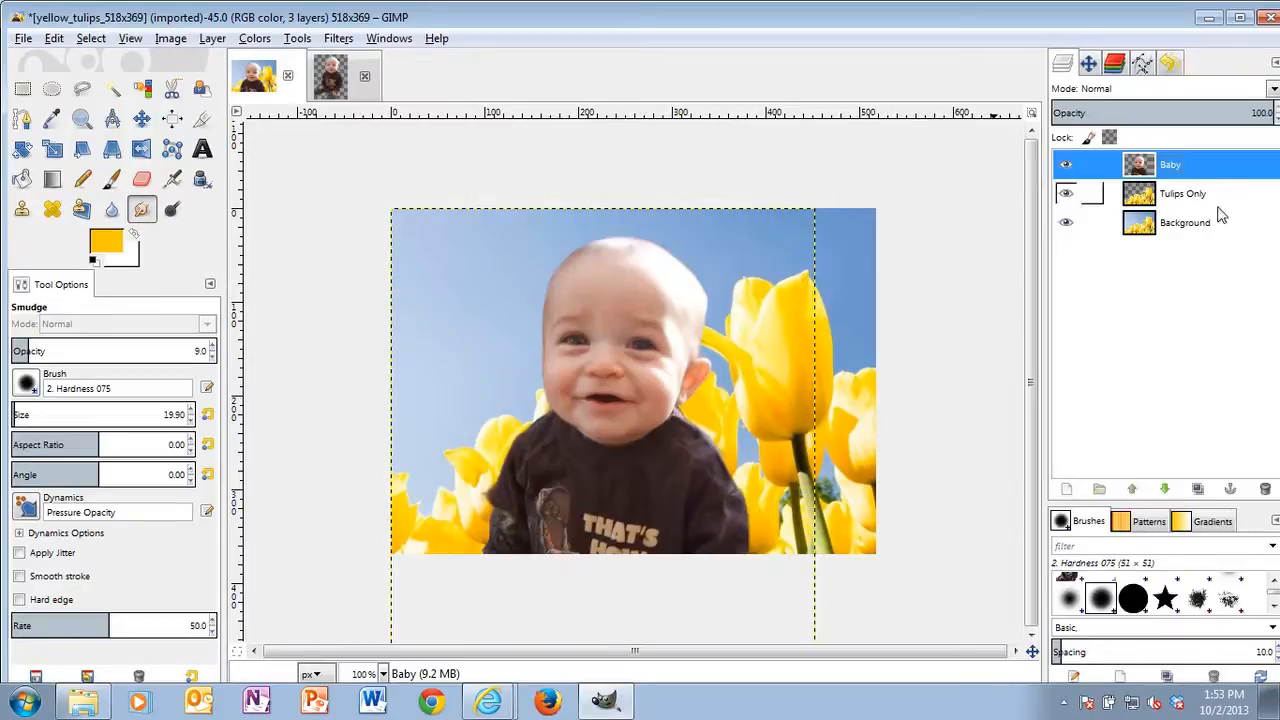
# Step: Reorder the Baby layer so it sits between the Tulips Only and Background layers
pyautogui.click(1166, 490)
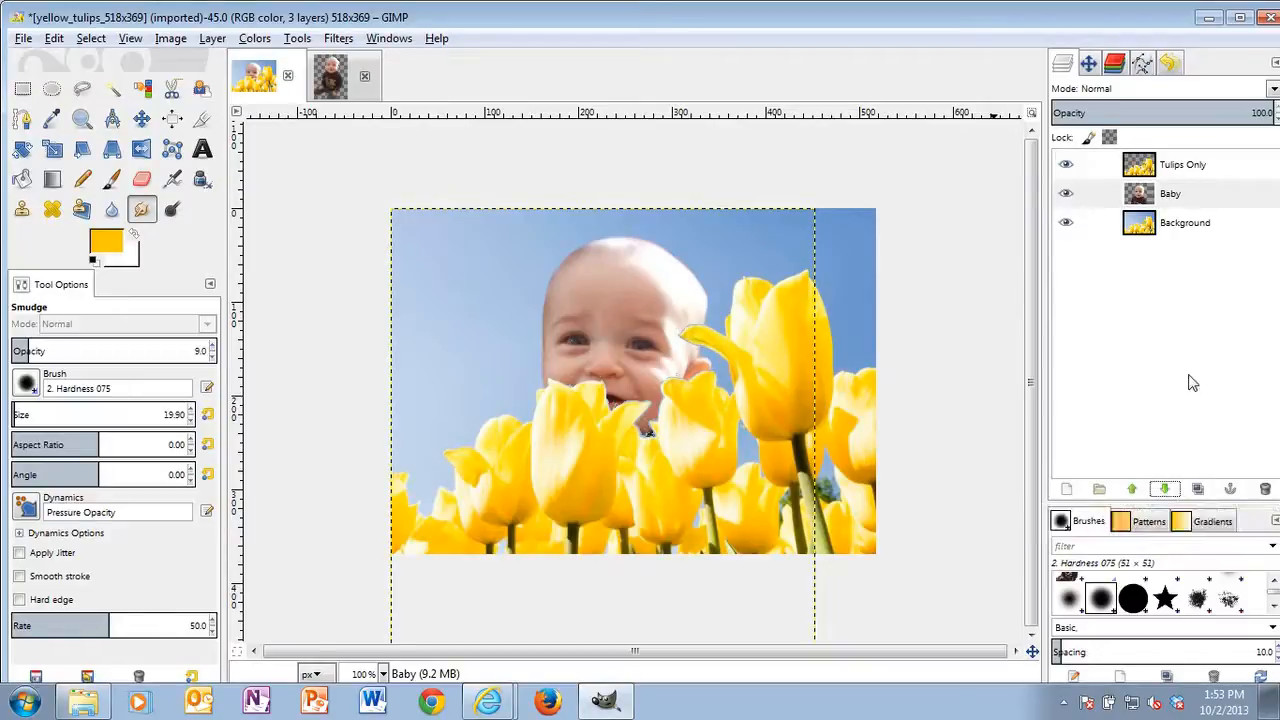
pyautogui.click(1168, 491)
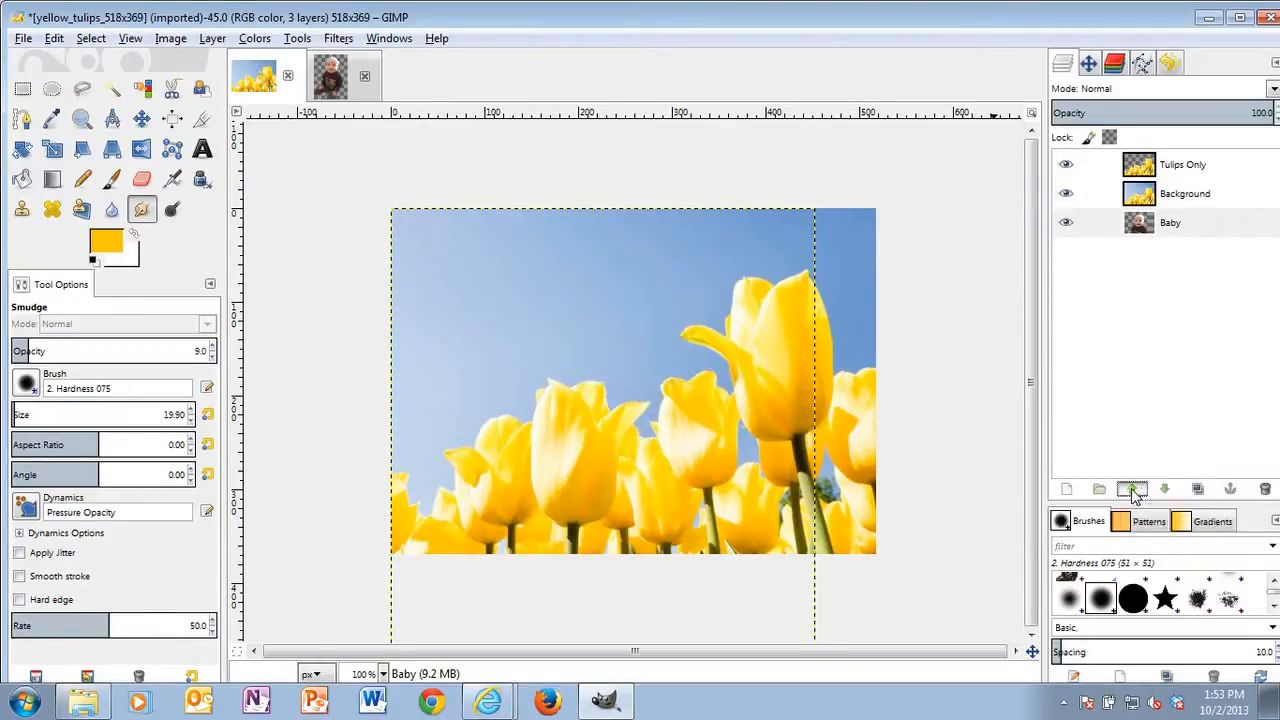
pyautogui.click(1133, 490)
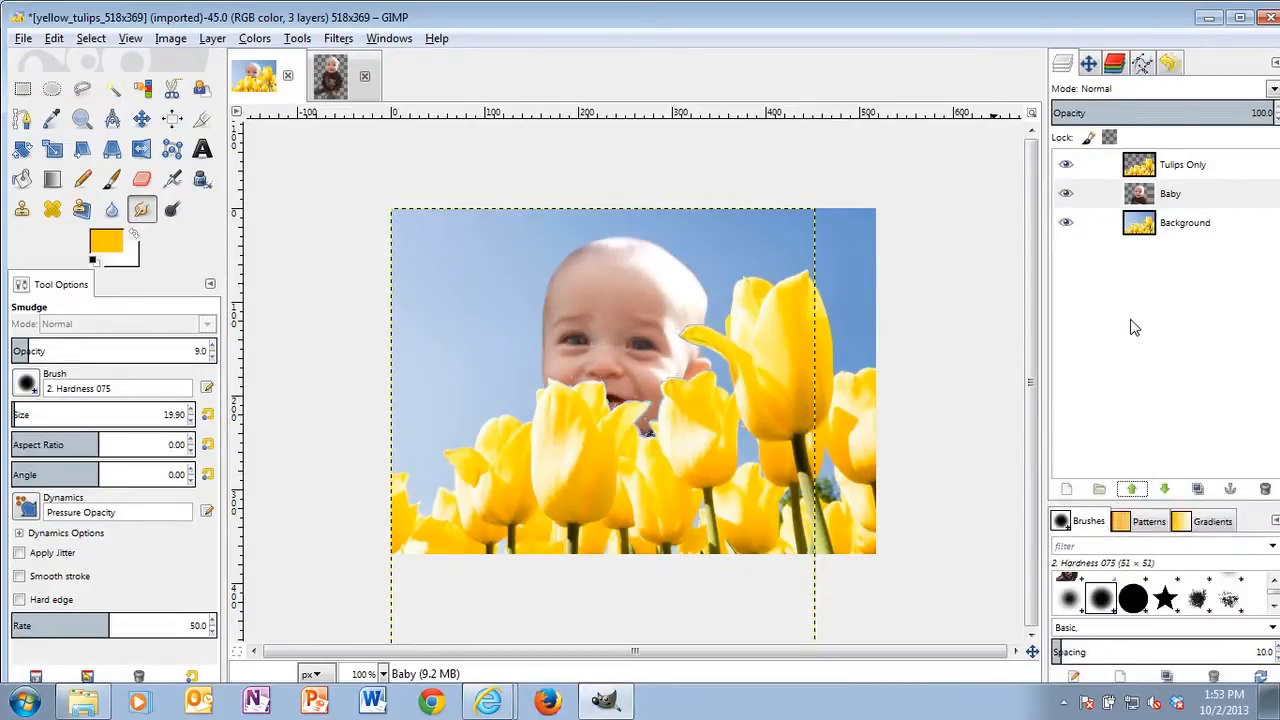
# Step: Move the Baby layer up and to the left so the shirt sits behind the central tulips
pyautogui.click(1250, 201)
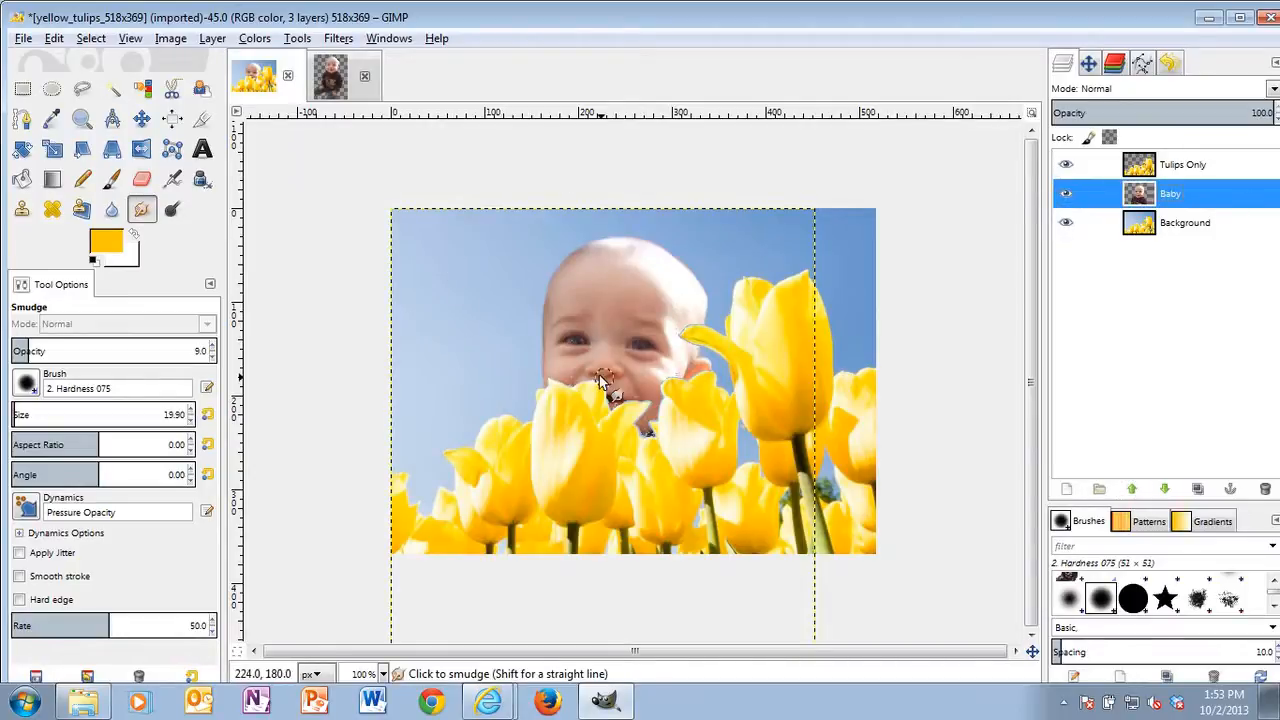
pyautogui.click(141, 118)
pyautogui.moveTo(607, 284)
pyautogui.mouseDown()
pyautogui.moveTo(529, 243)
pyautogui.moveTo(534, 199)
pyautogui.moveTo(557, 199)
pyautogui.moveTo(547, 210)
pyautogui.mouseUp()
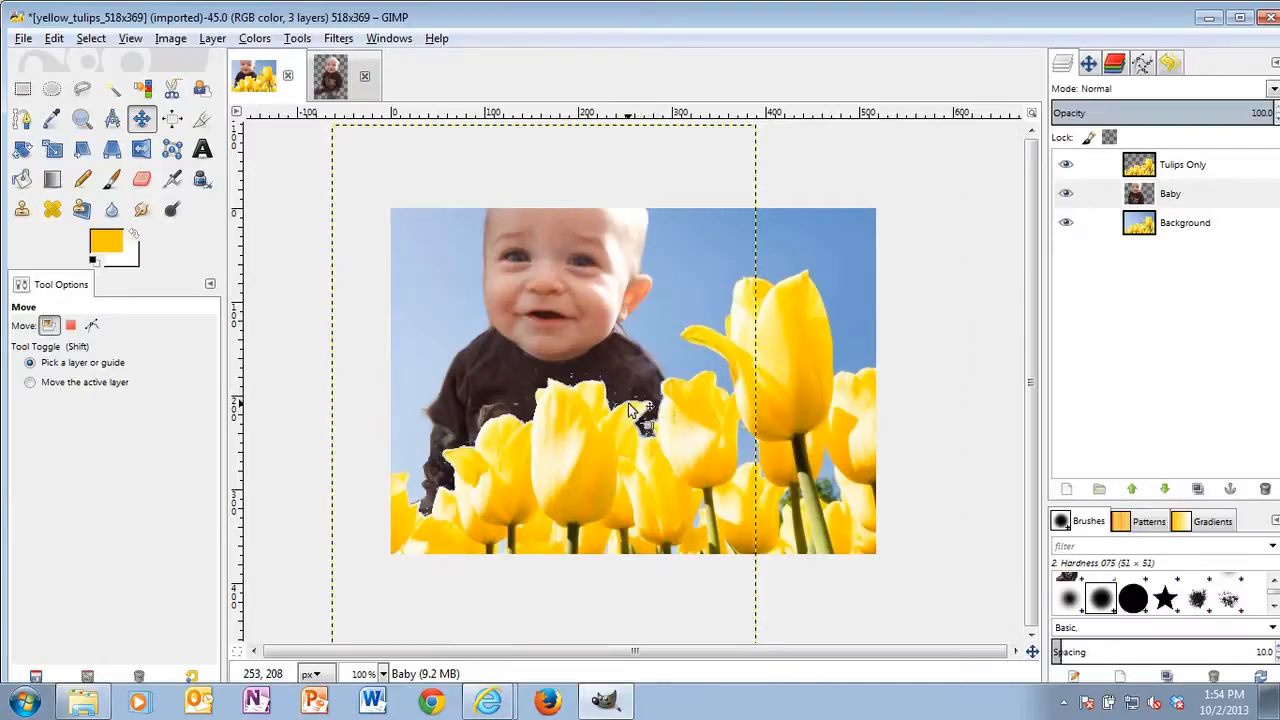
# Step: On the Tulips Only layer, set the Eraser opacity to 100 and erase the stray specks on the baby's shirt above the central tulips
pyautogui.click(1194, 166)
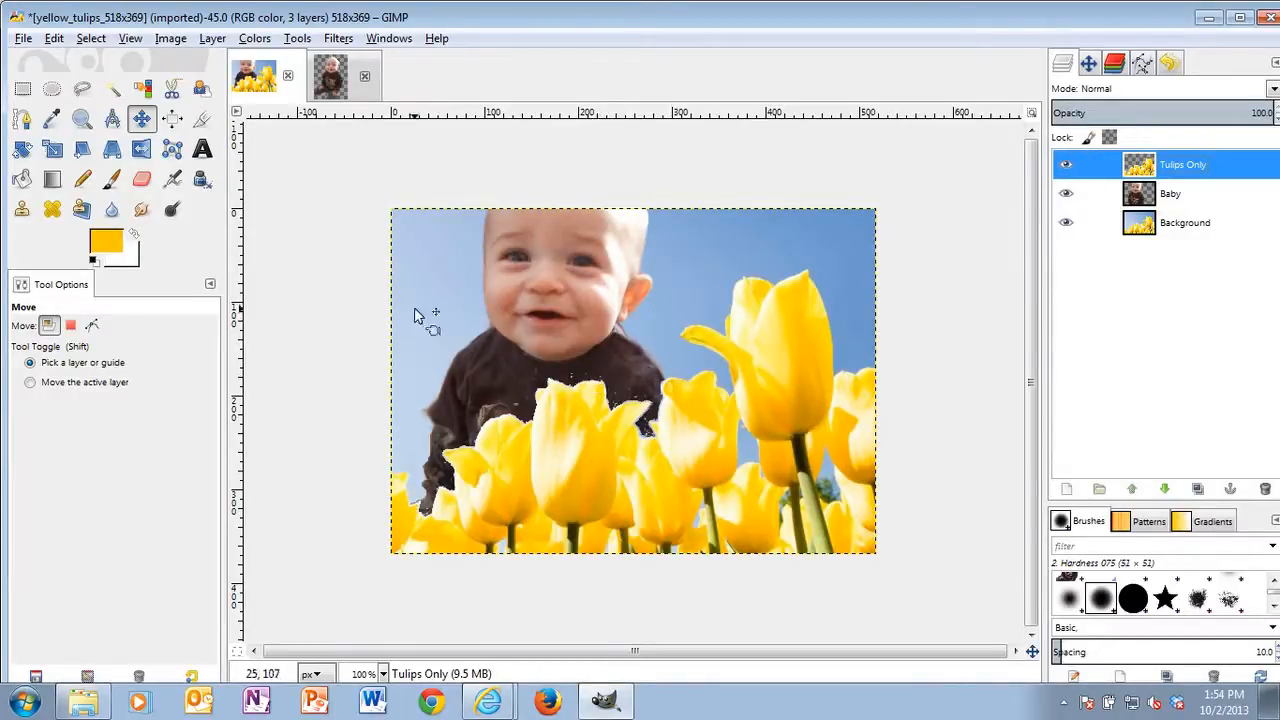
pyautogui.click(142, 181)
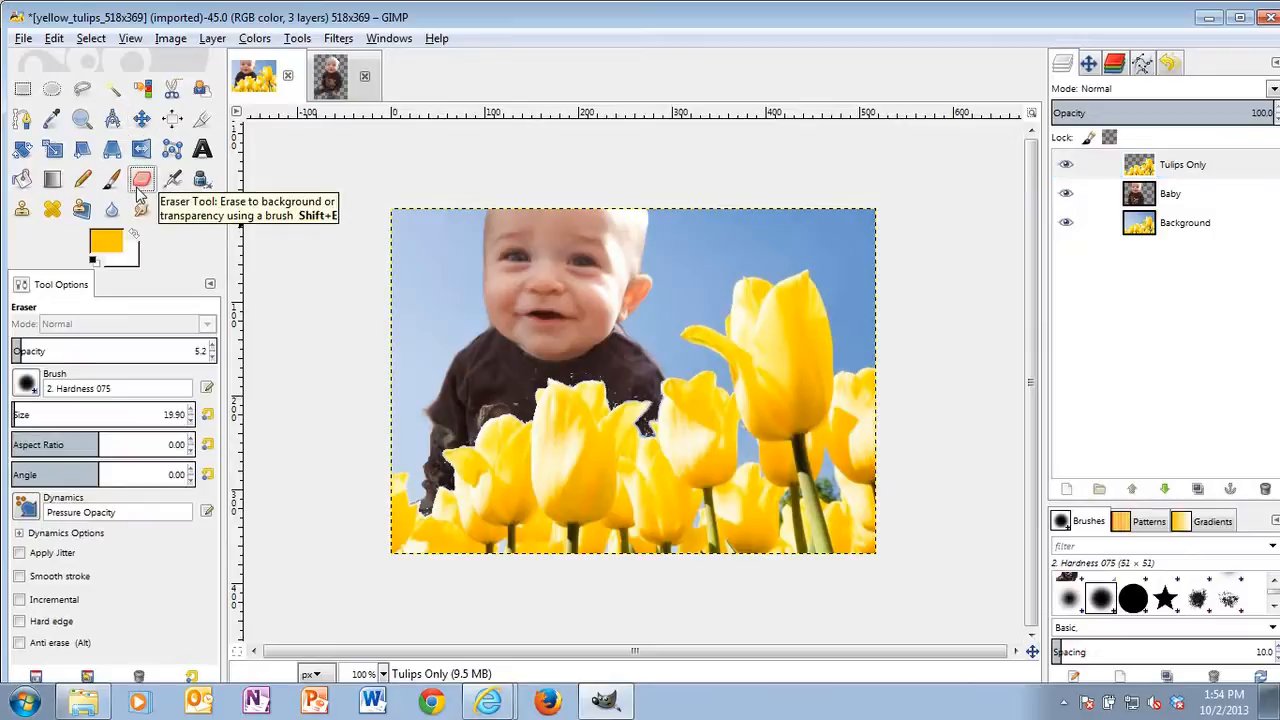
pyautogui.moveTo(196, 351); pyautogui.dragTo(222, 356)
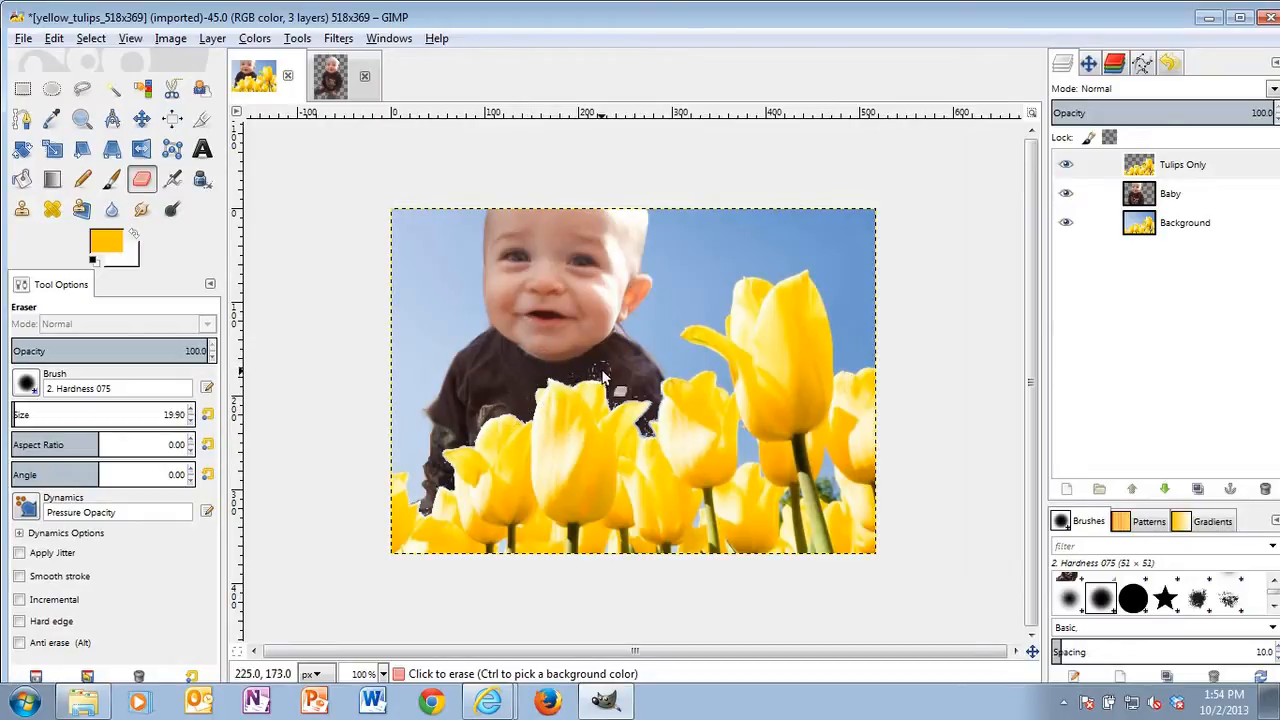
pyautogui.moveTo(600, 378)
pyautogui.mouseDown()
pyautogui.moveTo(622, 407)
pyautogui.moveTo(652, 398)
pyautogui.moveTo(616, 405)
pyautogui.moveTo(620, 387)
pyautogui.moveTo(648, 390)
pyautogui.moveTo(600, 375)
pyautogui.mouseUp()
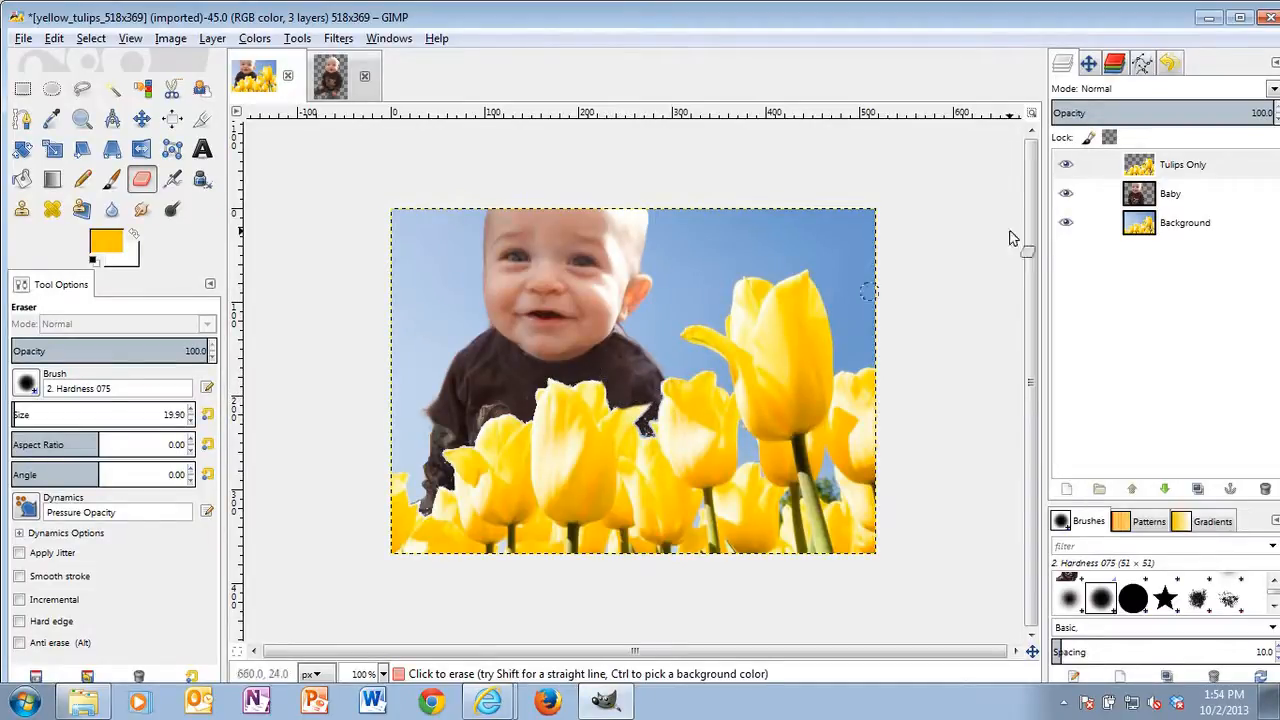
# Step: Set the Eraser size to 6 and erase the pale fringe along the top and right edge of the large central tulip
pyautogui.click(1089, 63)
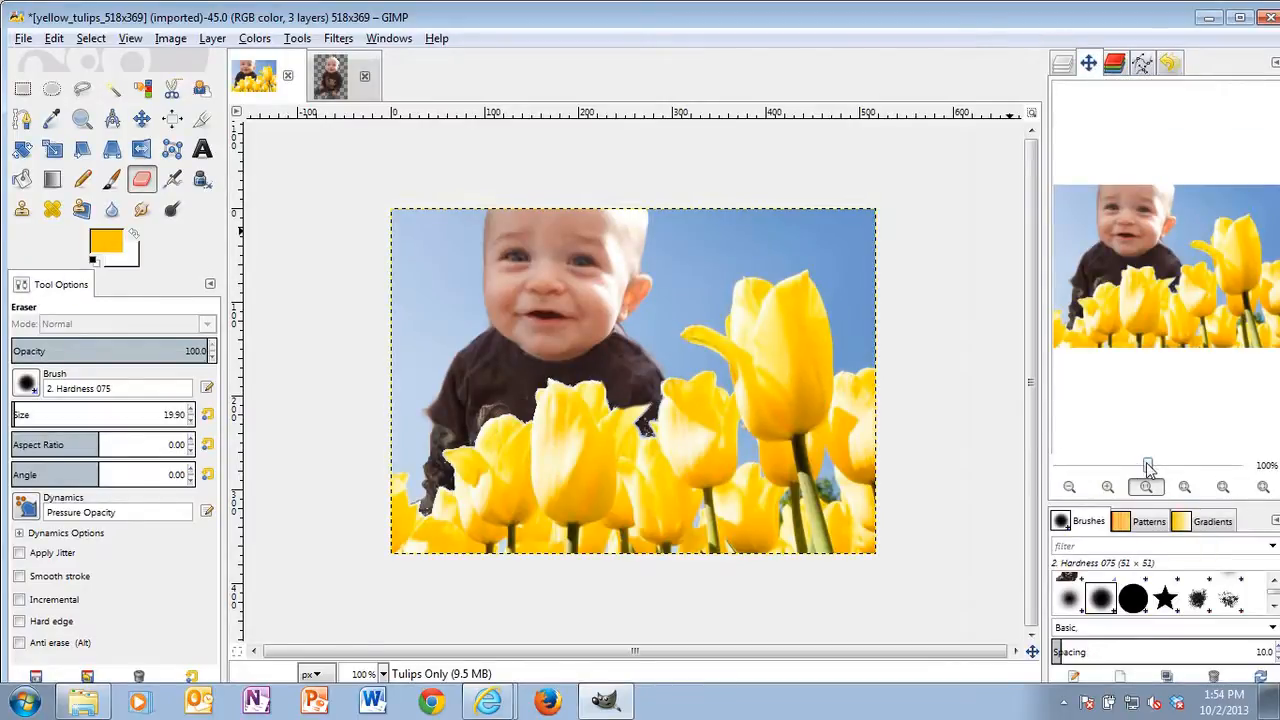
pyautogui.moveTo(1146, 464); pyautogui.dragTo(1176, 464)
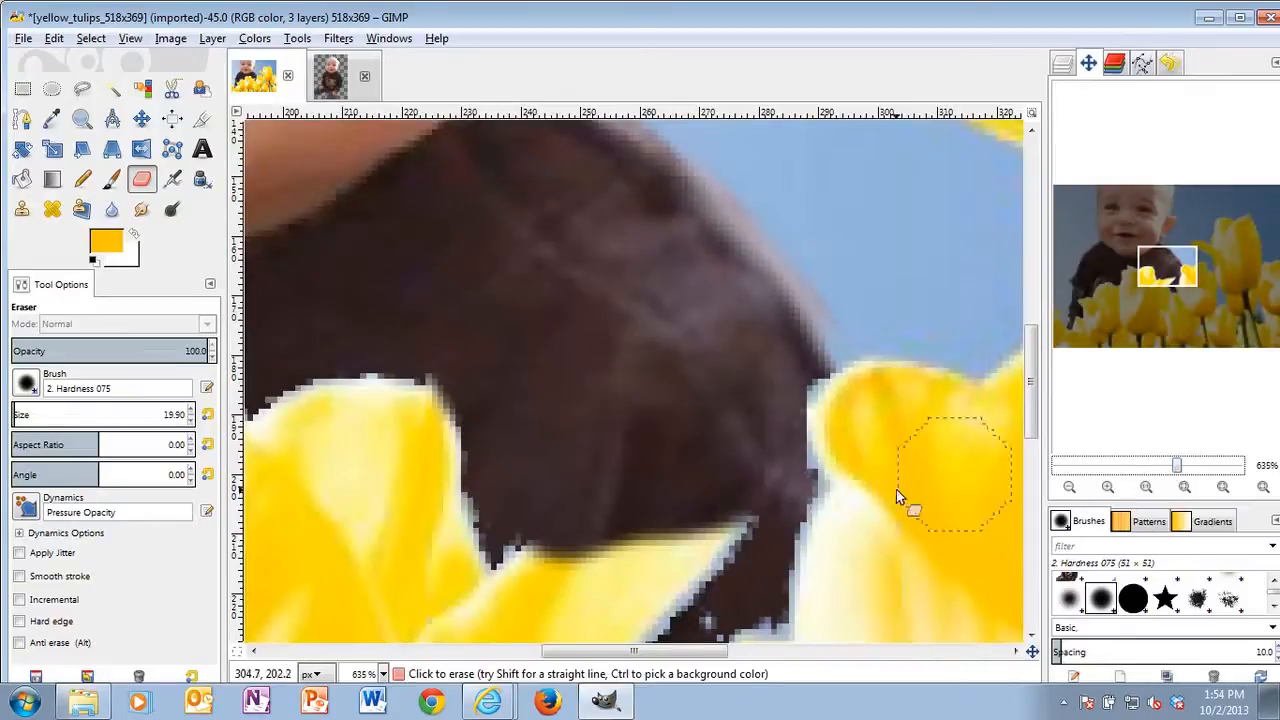
pyautogui.moveTo(1165, 252); pyautogui.dragTo(1140, 269)
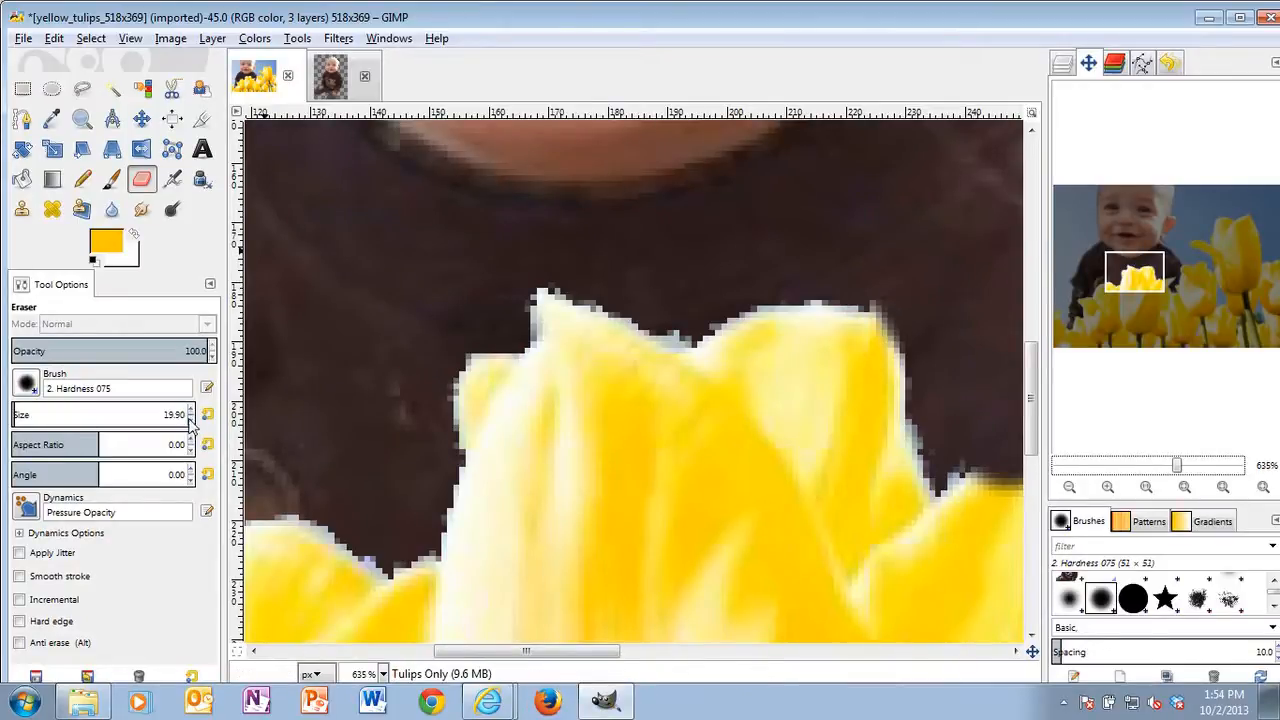
pyautogui.scroll(-2, 193, 424)
pyautogui.scroll(-5, 193, 424)
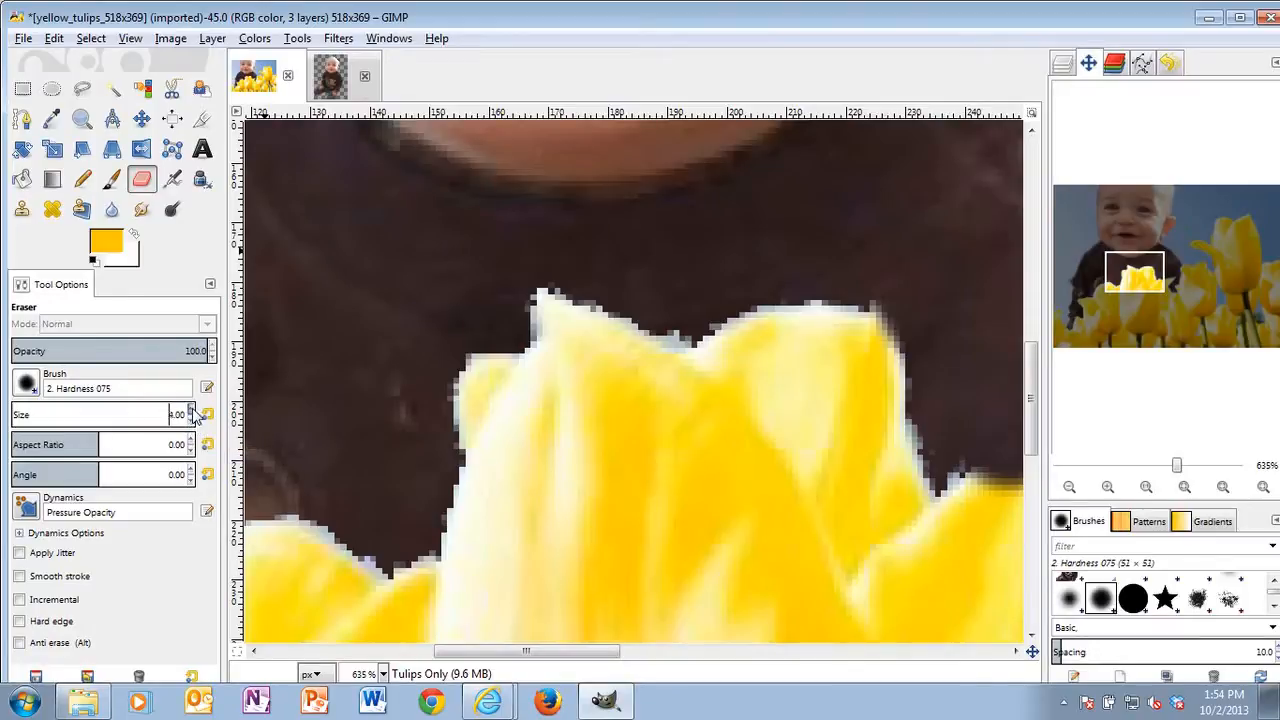
pyautogui.click(192, 409)
pyautogui.moveTo(534, 292)
pyautogui.mouseDown()
pyautogui.moveTo(556, 286)
pyautogui.moveTo(695, 333)
pyautogui.moveTo(750, 304)
pyautogui.moveTo(866, 300)
pyautogui.mouseUp()
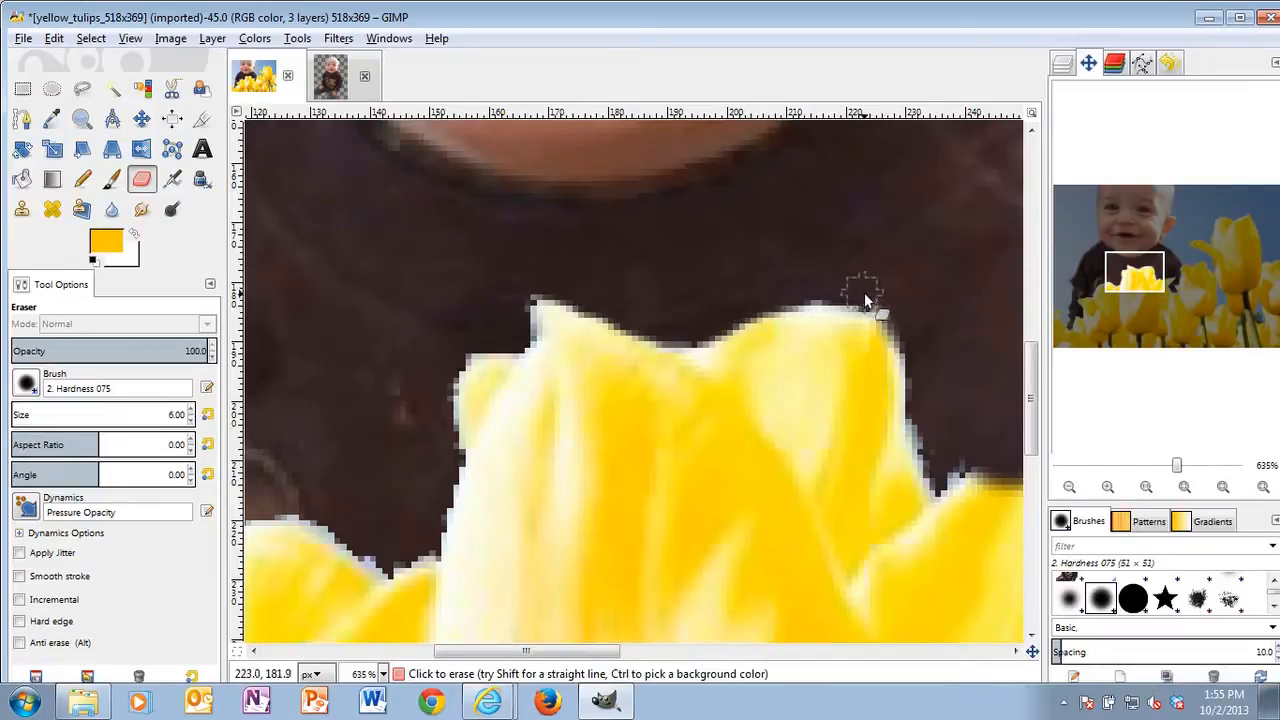
pyautogui.moveTo(909, 338)
pyautogui.mouseDown()
pyautogui.moveTo(932, 443)
pyautogui.moveTo(945, 467)
pyautogui.moveTo(961, 460)
pyautogui.moveTo(928, 434)
pyautogui.mouseUp()
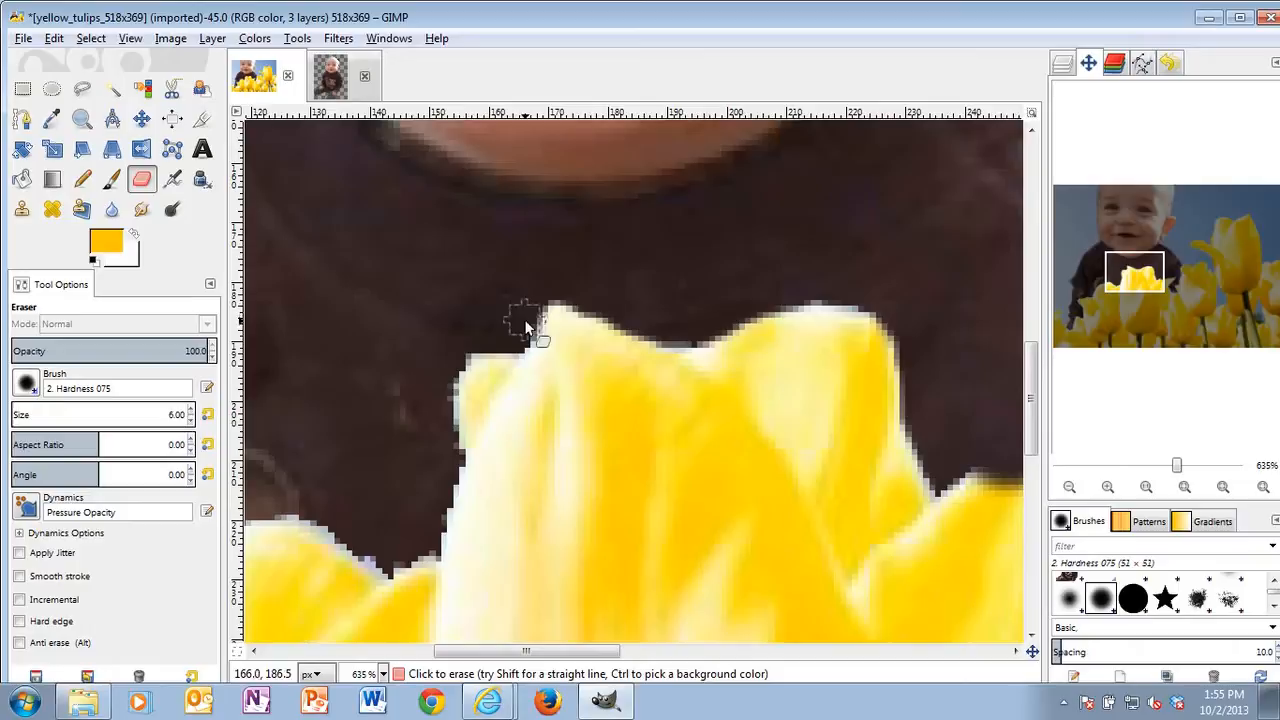
# Step: Erase the pale fringe and specks around the tulips left of the large central one, including its left edge and the gap beside the sleeve
pyautogui.moveTo(1134, 276); pyautogui.dragTo(1088, 291)
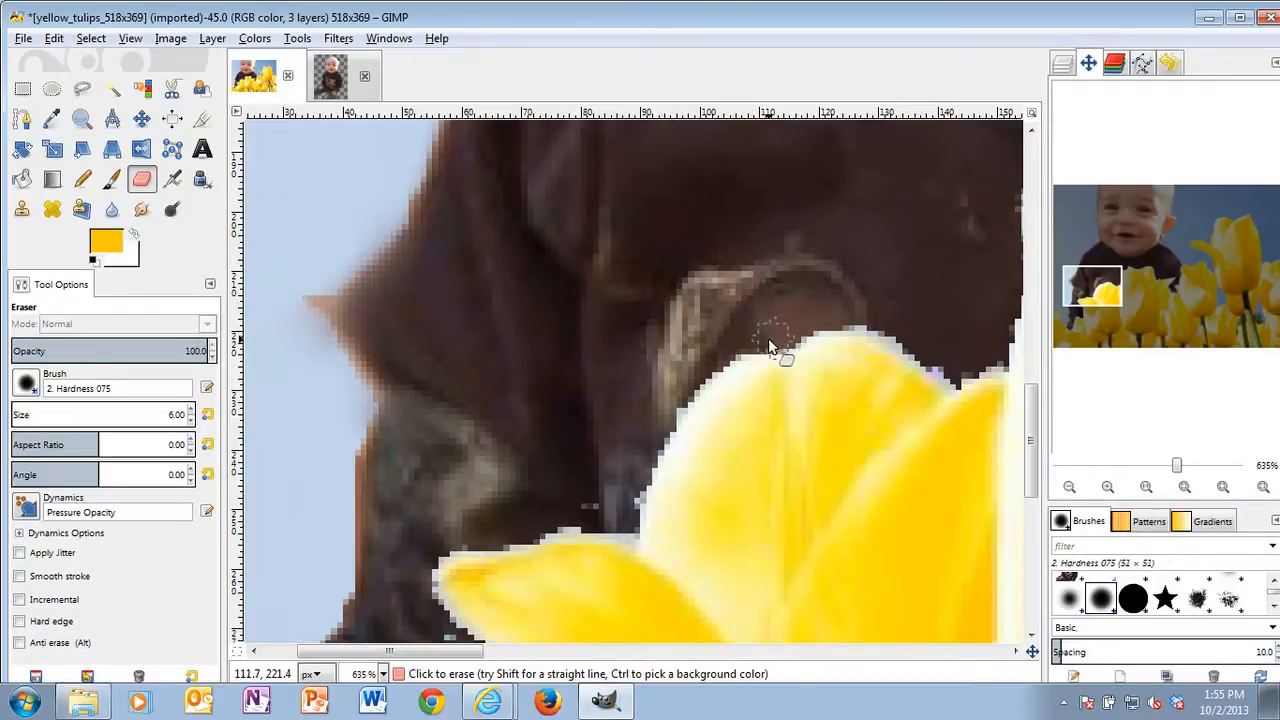
pyautogui.moveTo(729, 360)
pyautogui.mouseDown()
pyautogui.moveTo(706, 371)
pyautogui.moveTo(636, 479)
pyautogui.moveTo(635, 520)
pyautogui.moveTo(541, 522)
pyautogui.mouseUp()
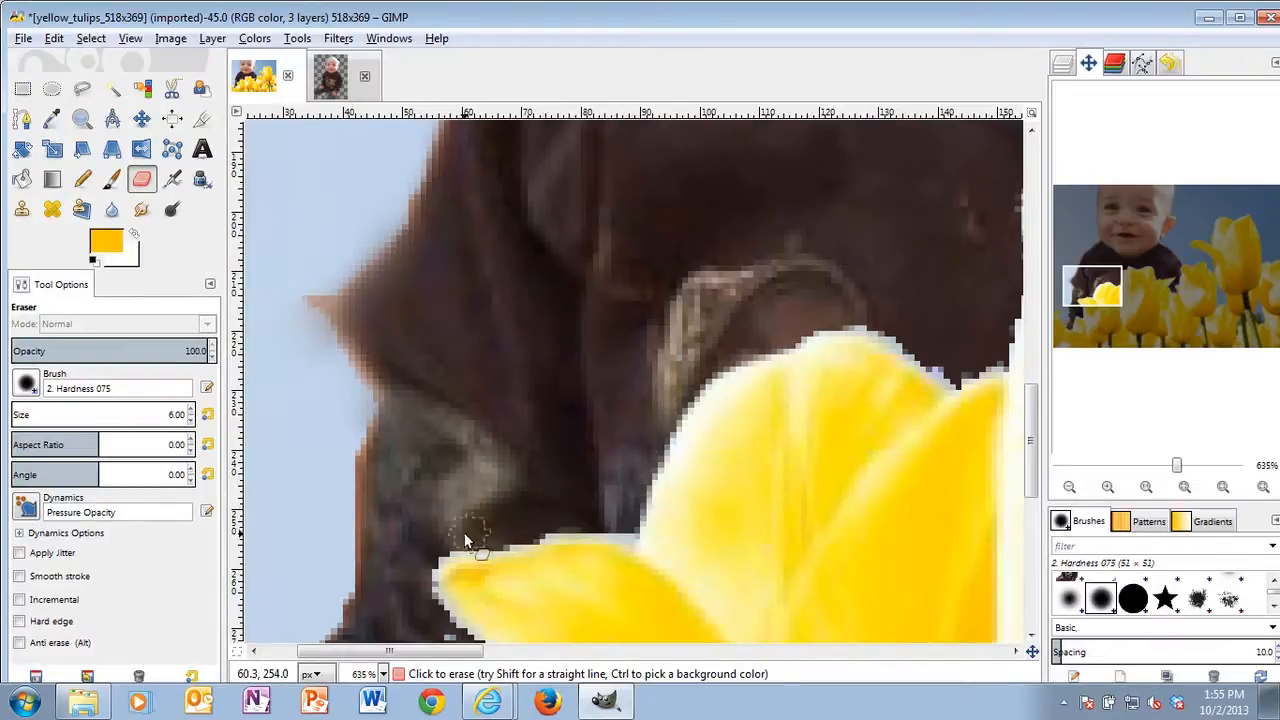
pyautogui.moveTo(1094, 288); pyautogui.dragTo(1081, 301)
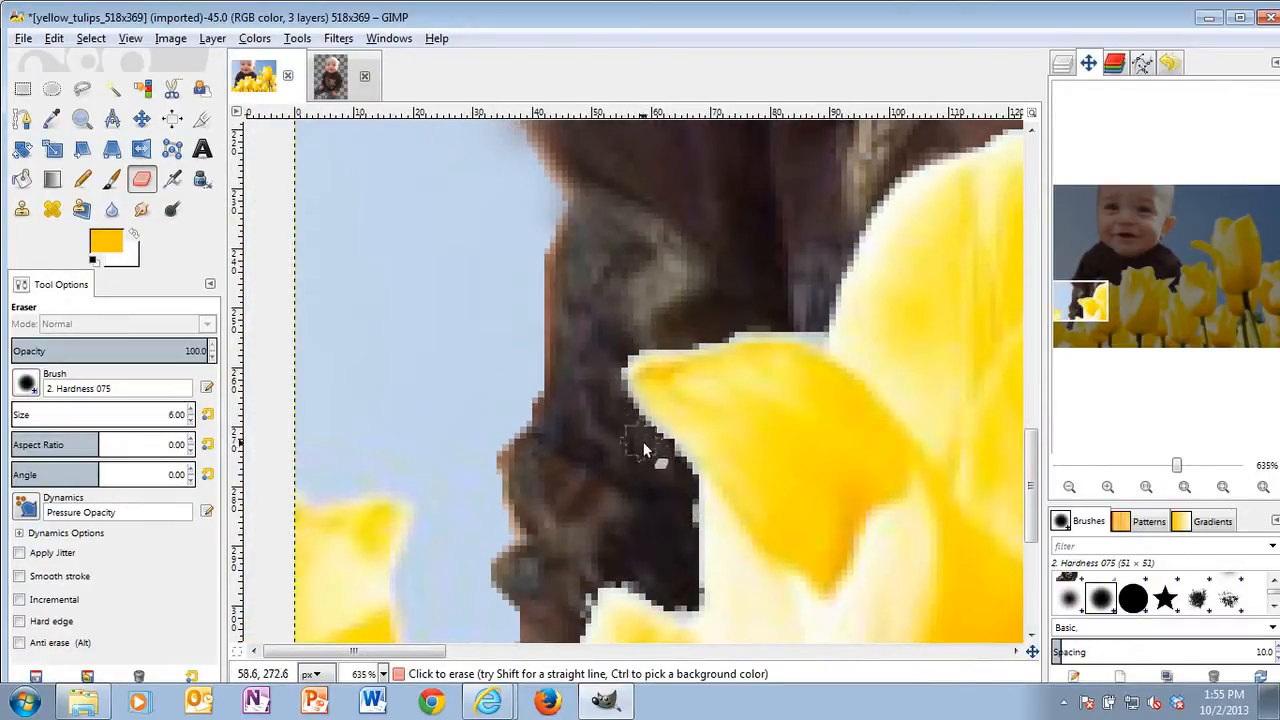
pyautogui.moveTo(686, 543)
pyautogui.mouseDown()
pyautogui.moveTo(676, 601)
pyautogui.moveTo(592, 578)
pyautogui.mouseUp()
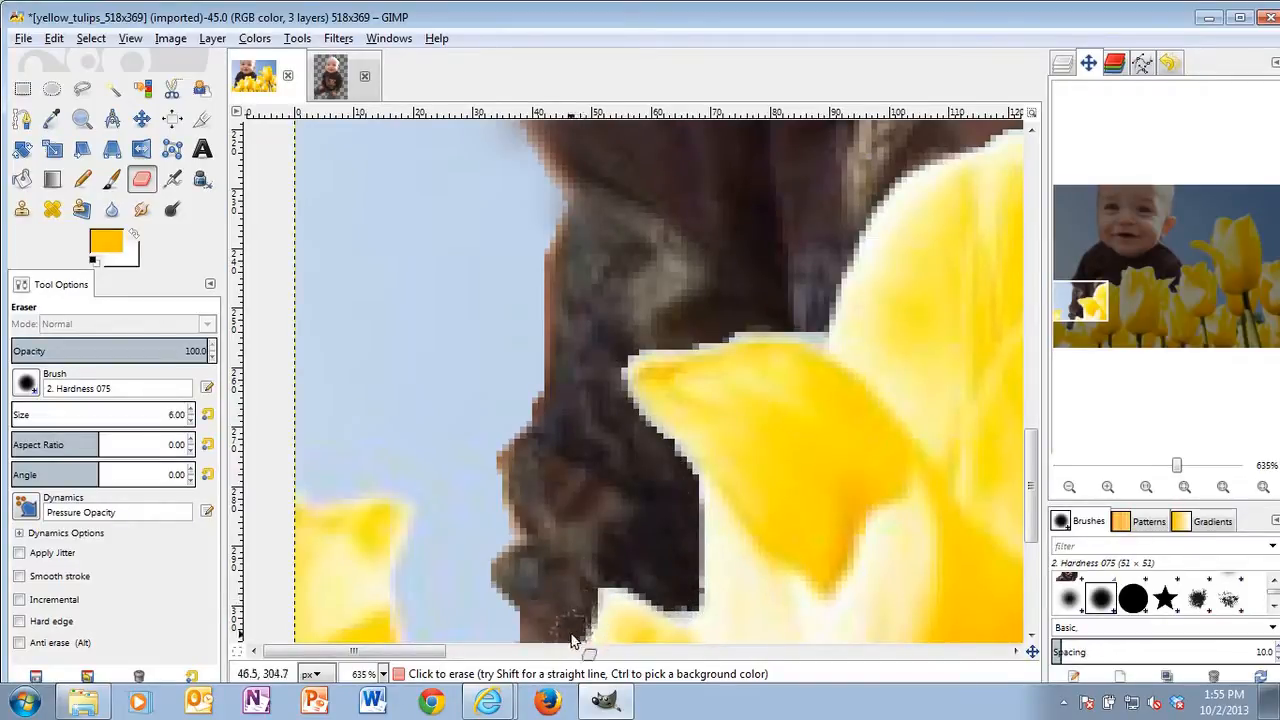
pyautogui.moveTo(1081, 301)
pyautogui.mouseDown()
pyautogui.moveTo(1077, 338)
pyautogui.moveTo(1074, 325)
pyautogui.mouseUp()
pyautogui.moveTo(658, 452)
pyautogui.mouseDown()
pyautogui.moveTo(616, 411)
pyautogui.moveTo(624, 433)
pyautogui.moveTo(648, 405)
pyautogui.moveTo(647, 434)
pyautogui.moveTo(621, 441)
pyautogui.moveTo(603, 398)
pyautogui.mouseUp()
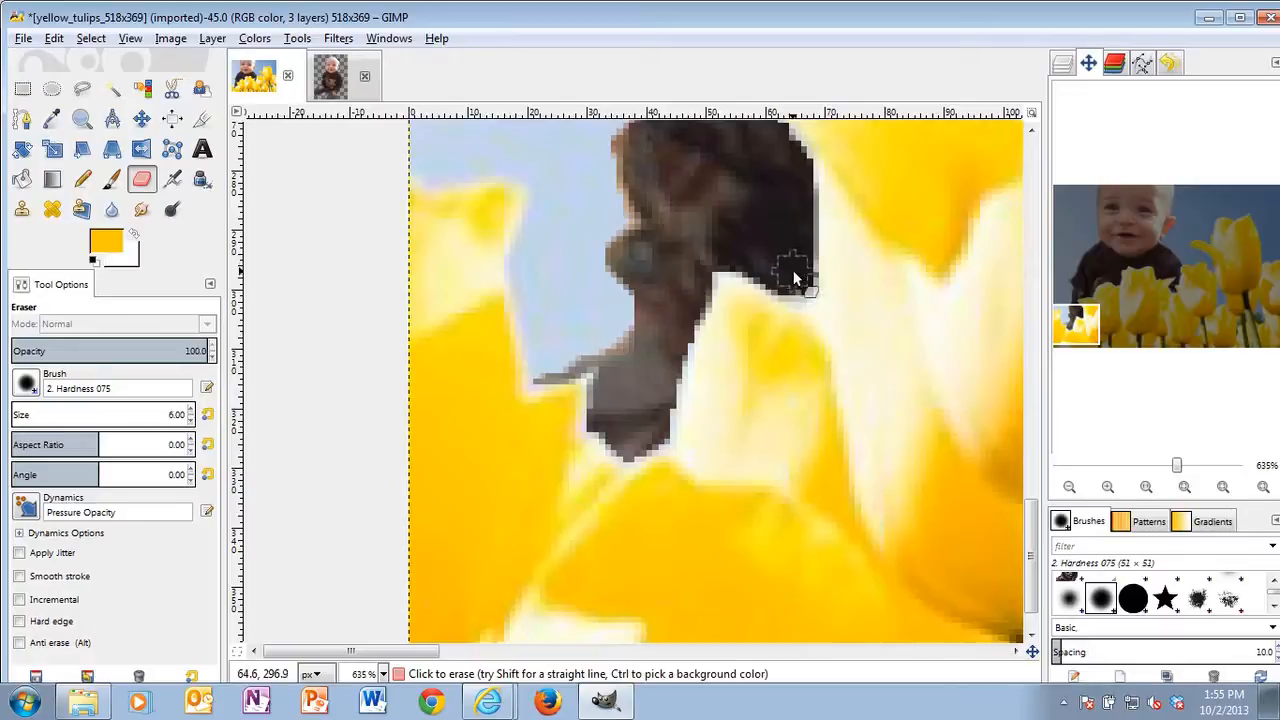
pyautogui.moveTo(1078, 320); pyautogui.dragTo(1121, 279)
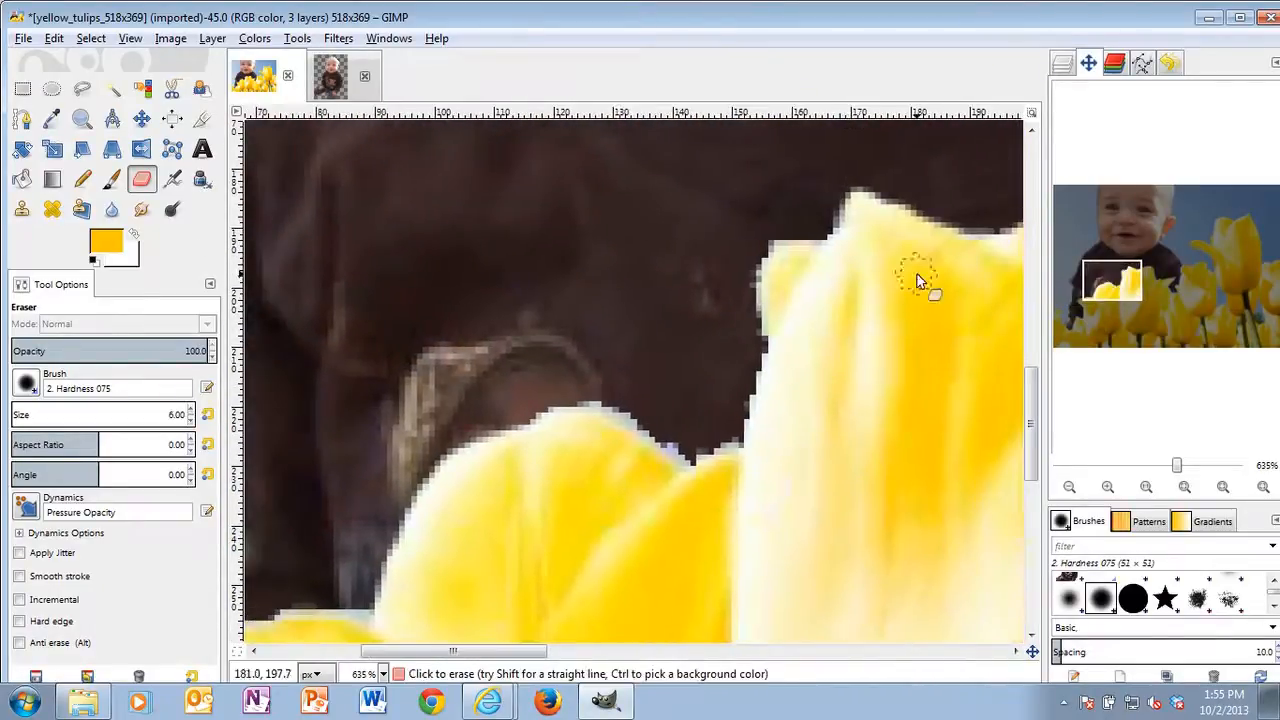
pyautogui.moveTo(756, 294)
pyautogui.mouseDown()
pyautogui.moveTo(757, 372)
pyautogui.moveTo(719, 449)
pyautogui.moveTo(690, 451)
pyautogui.moveTo(640, 416)
pyautogui.mouseUp()
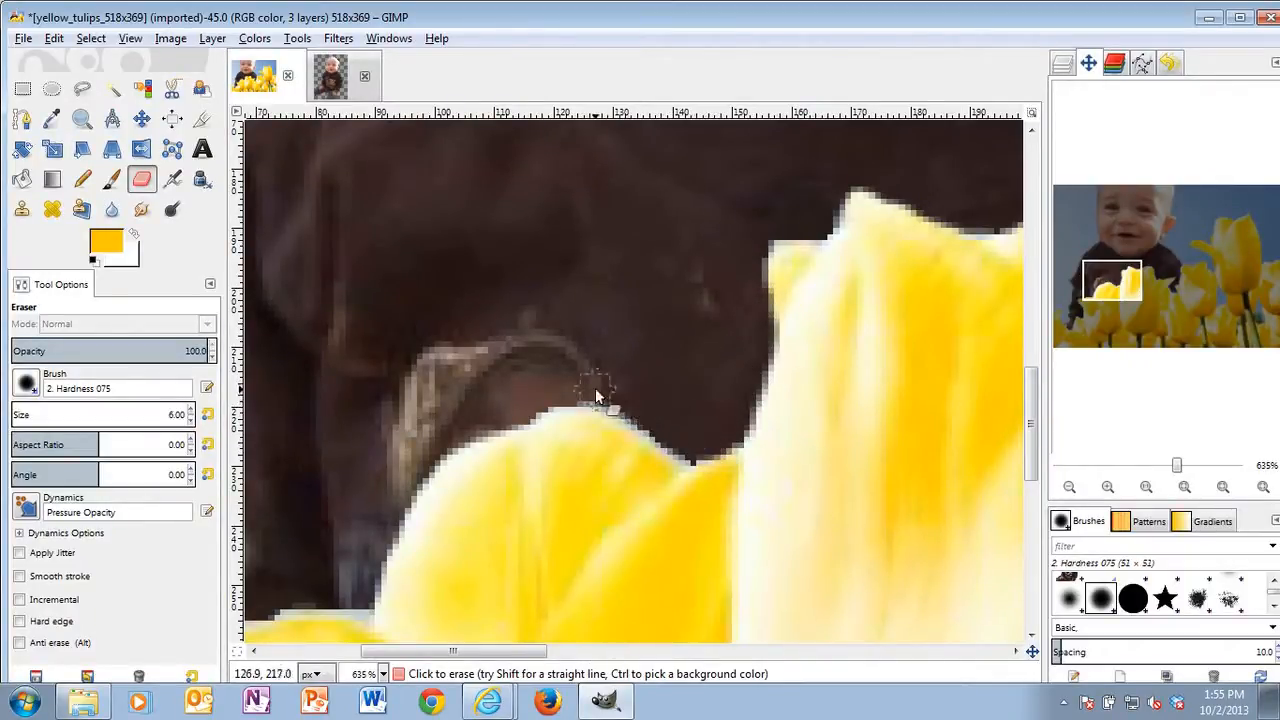
# Step: Erase the specks and fringe in the dark gap right of the central tulip and along the neighbouring tulip's edge, and return to 100% view
pyautogui.moveTo(1112, 284)
pyautogui.mouseDown()
pyautogui.moveTo(1130, 272)
pyautogui.moveTo(1158, 286)
pyautogui.mouseUp()
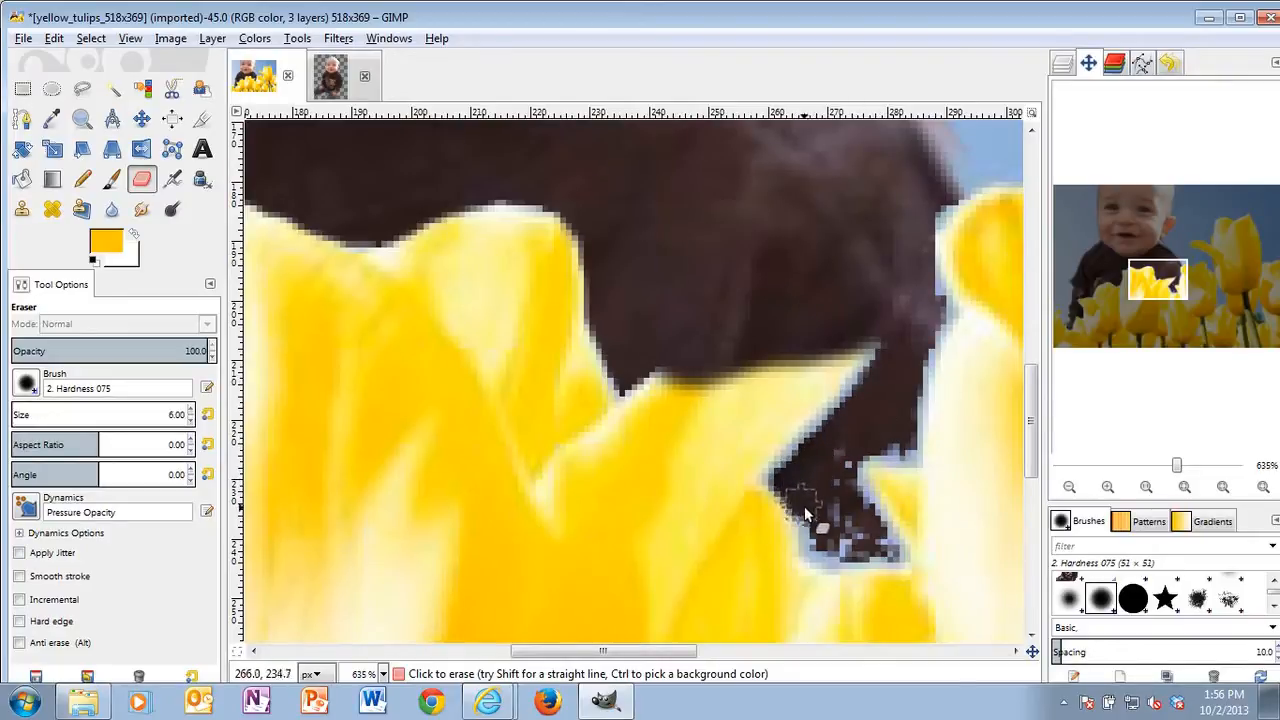
pyautogui.moveTo(815, 535); pyautogui.dragTo(885, 562)
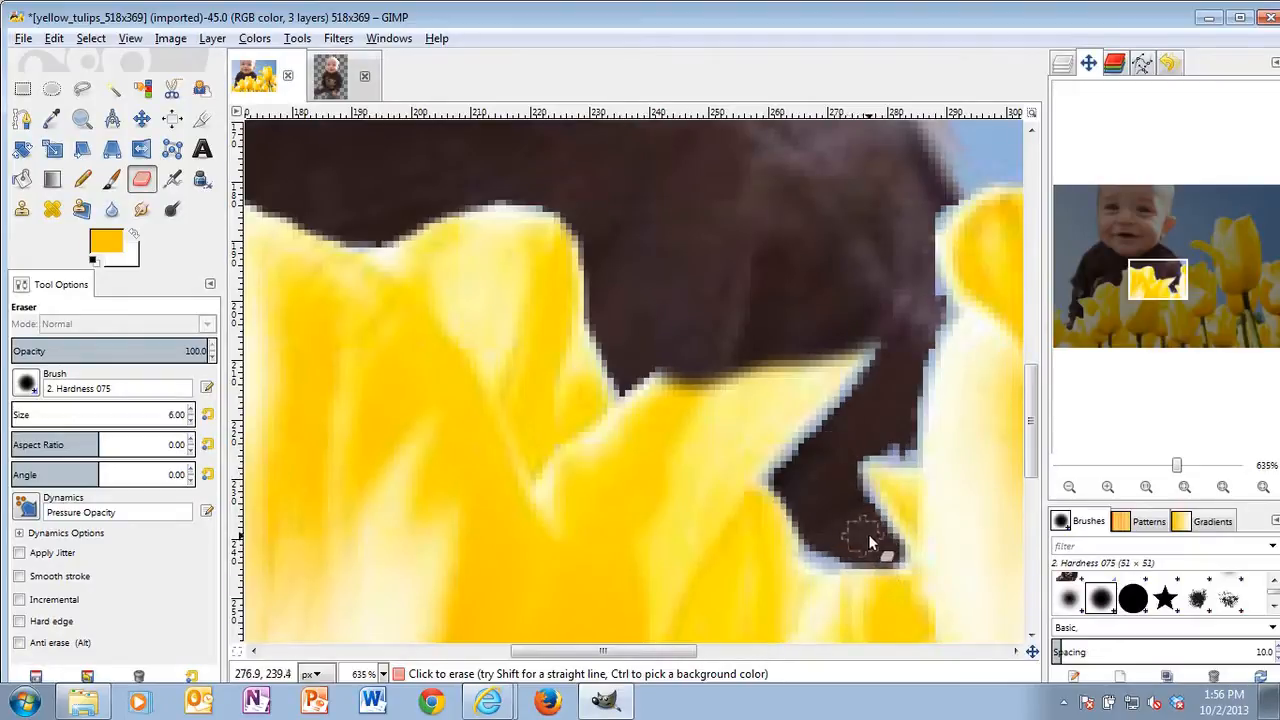
pyautogui.moveTo(851, 449)
pyautogui.mouseDown()
pyautogui.moveTo(909, 457)
pyautogui.moveTo(905, 440)
pyautogui.mouseUp()
pyautogui.moveTo(919, 365); pyautogui.dragTo(932, 327)
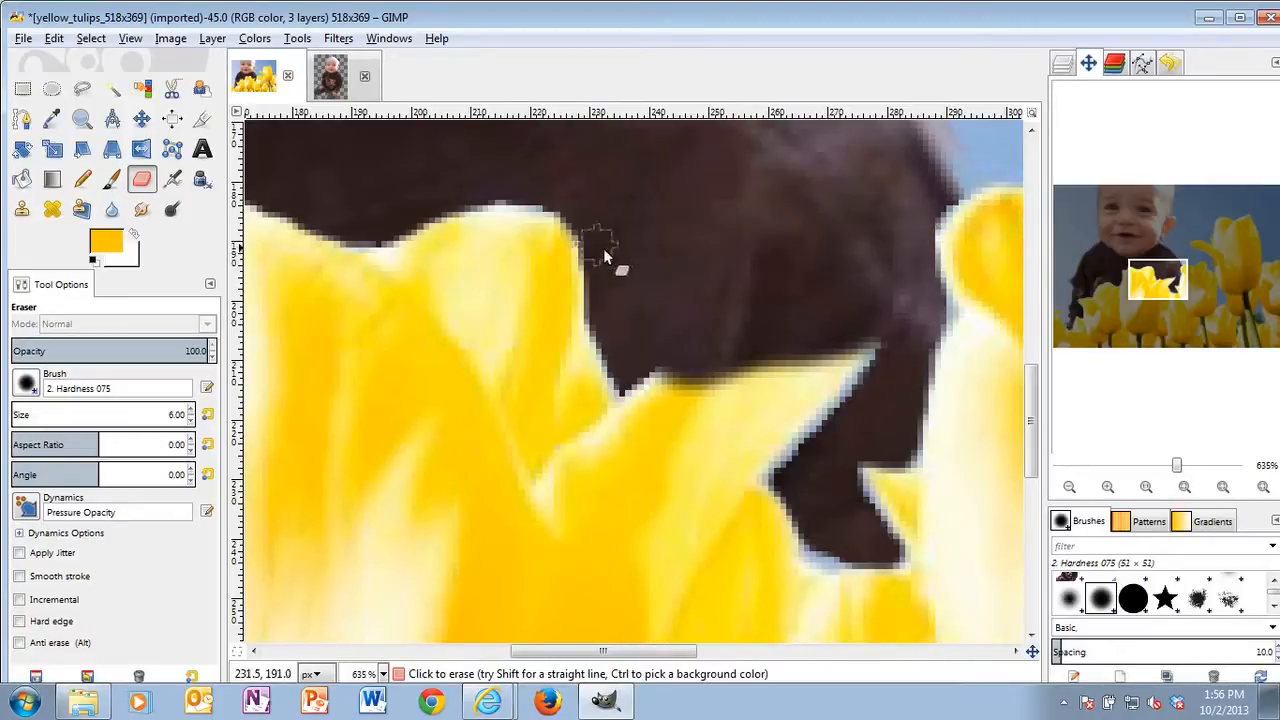
pyautogui.moveTo(1156, 276); pyautogui.dragTo(1186, 245)
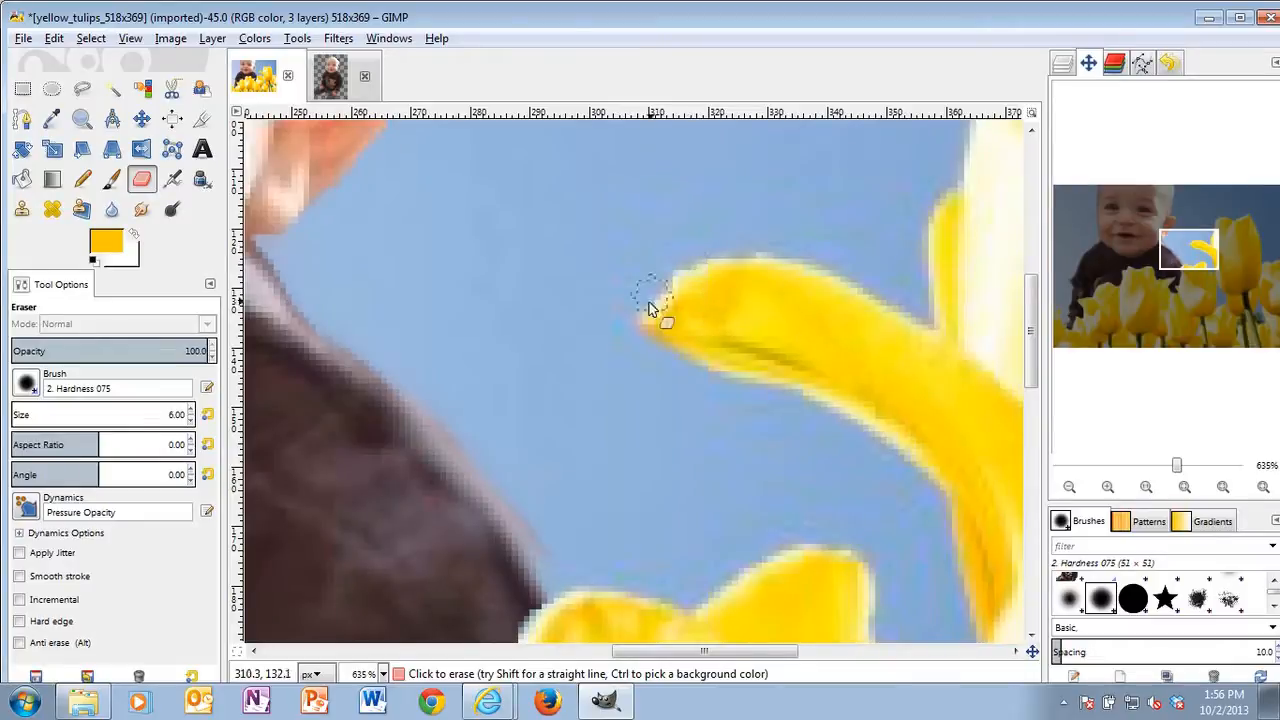
pyautogui.moveTo(1205, 256); pyautogui.dragTo(1177, 266)
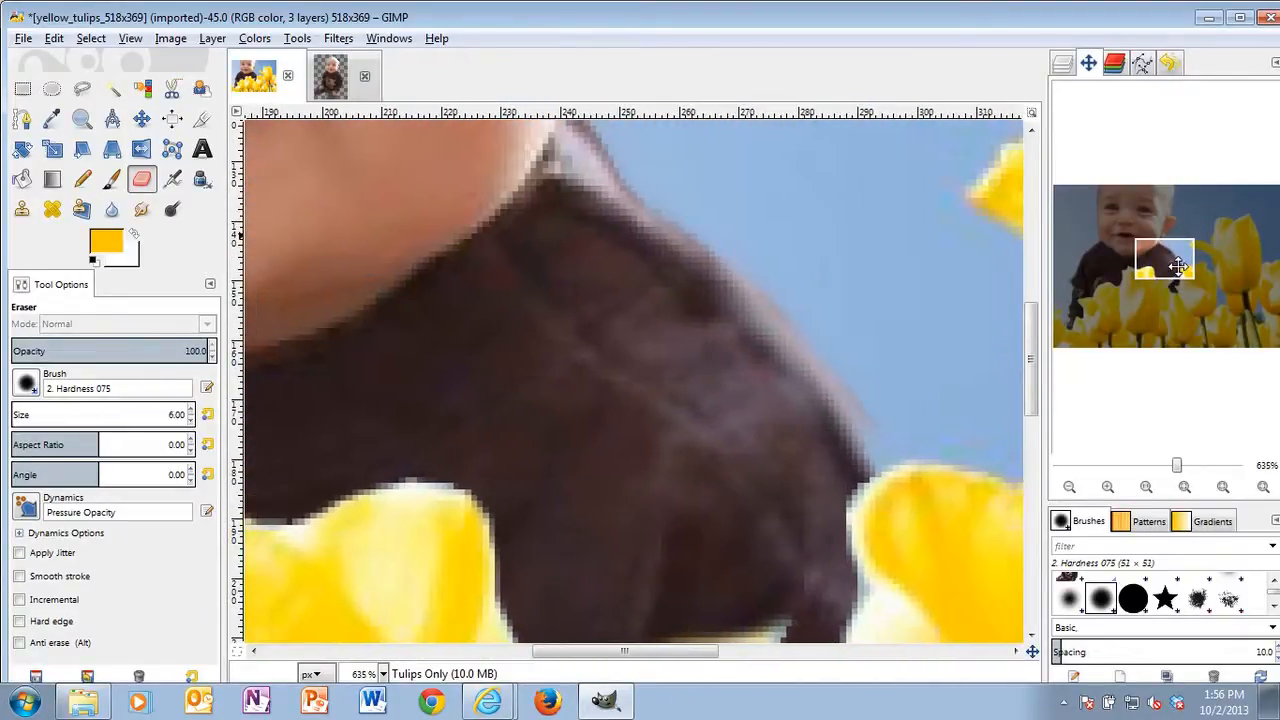
pyautogui.click(1146, 488)
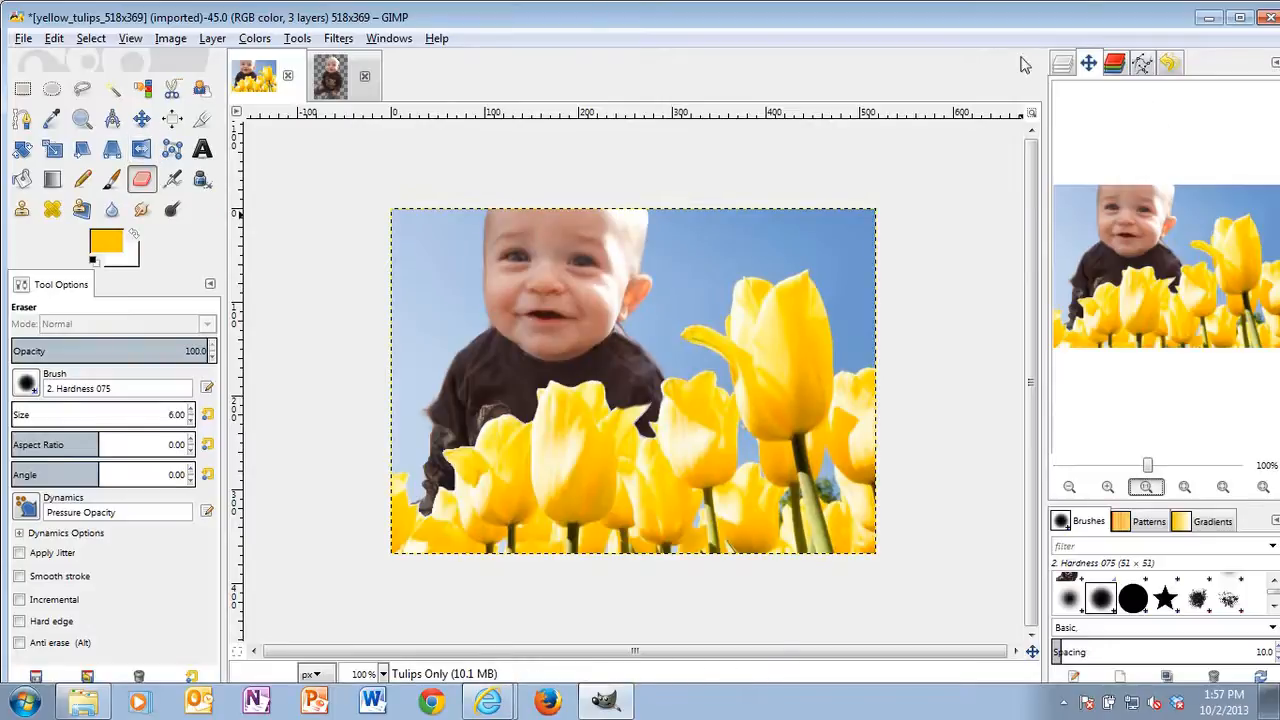
# Step: Flip the Baby layer horizontally
pyautogui.click(1063, 64)
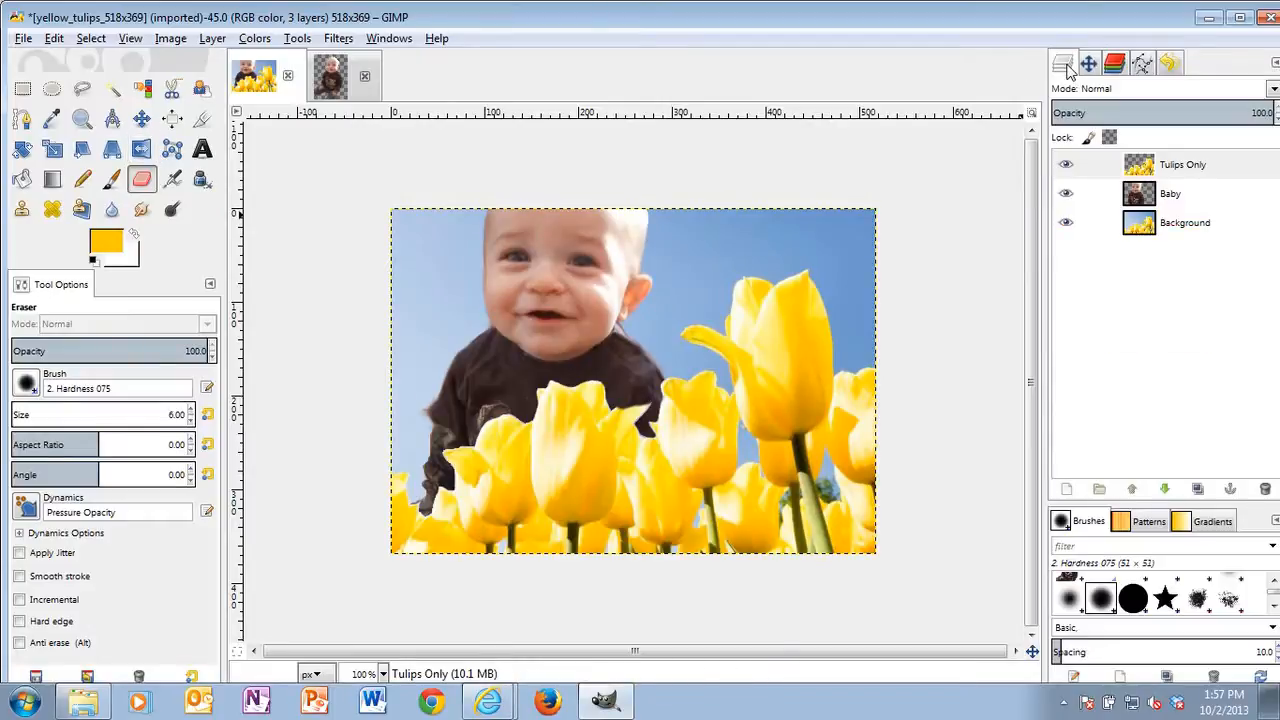
pyautogui.click(1190, 203)
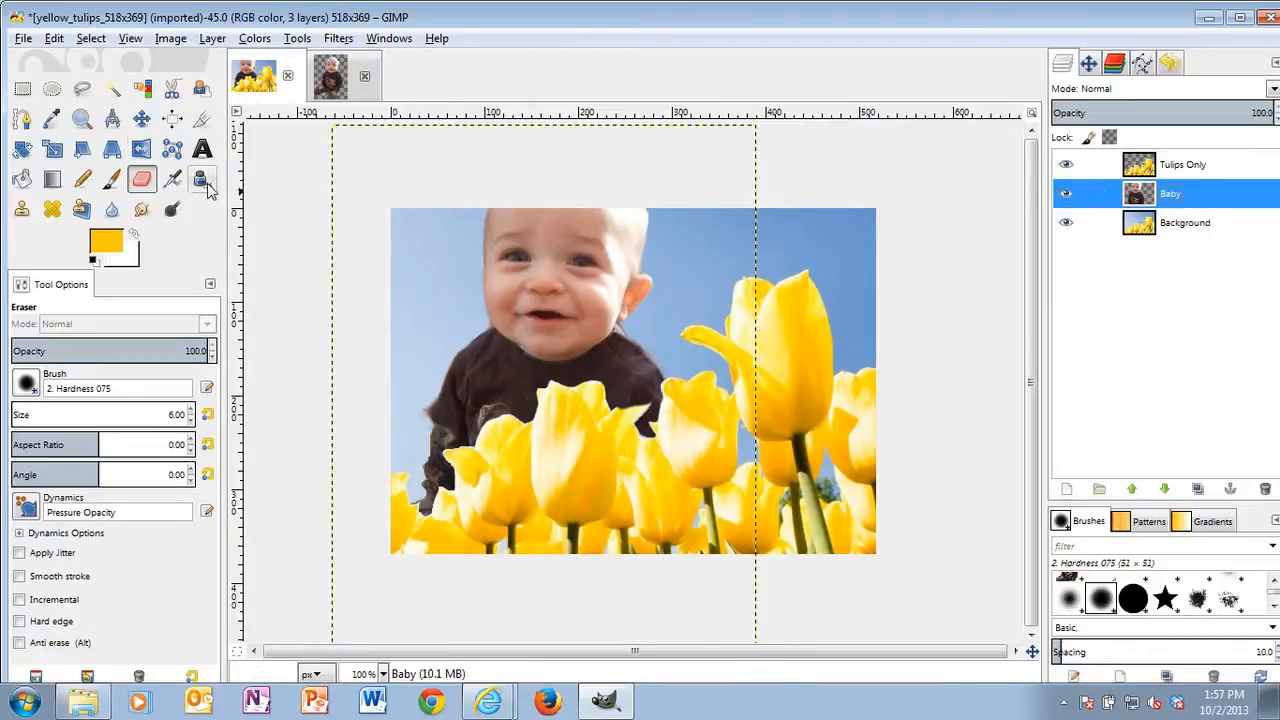
pyautogui.click(142, 150)
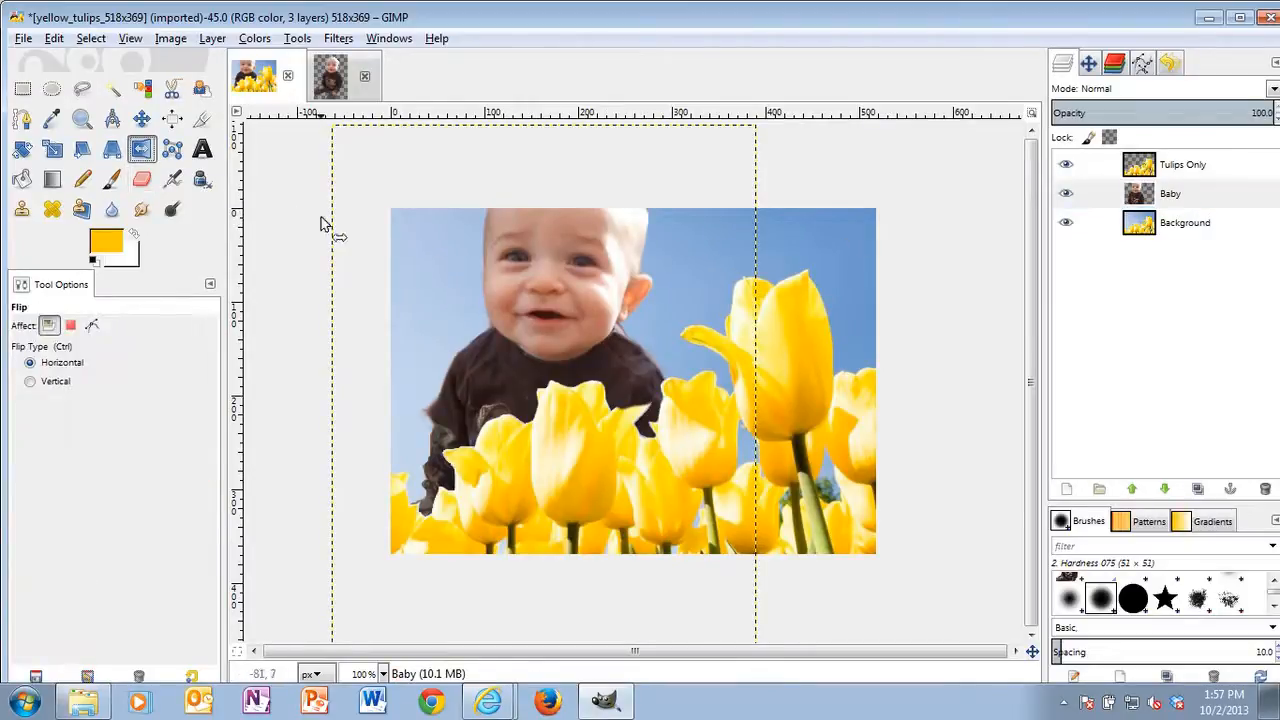
pyautogui.click(572, 279)
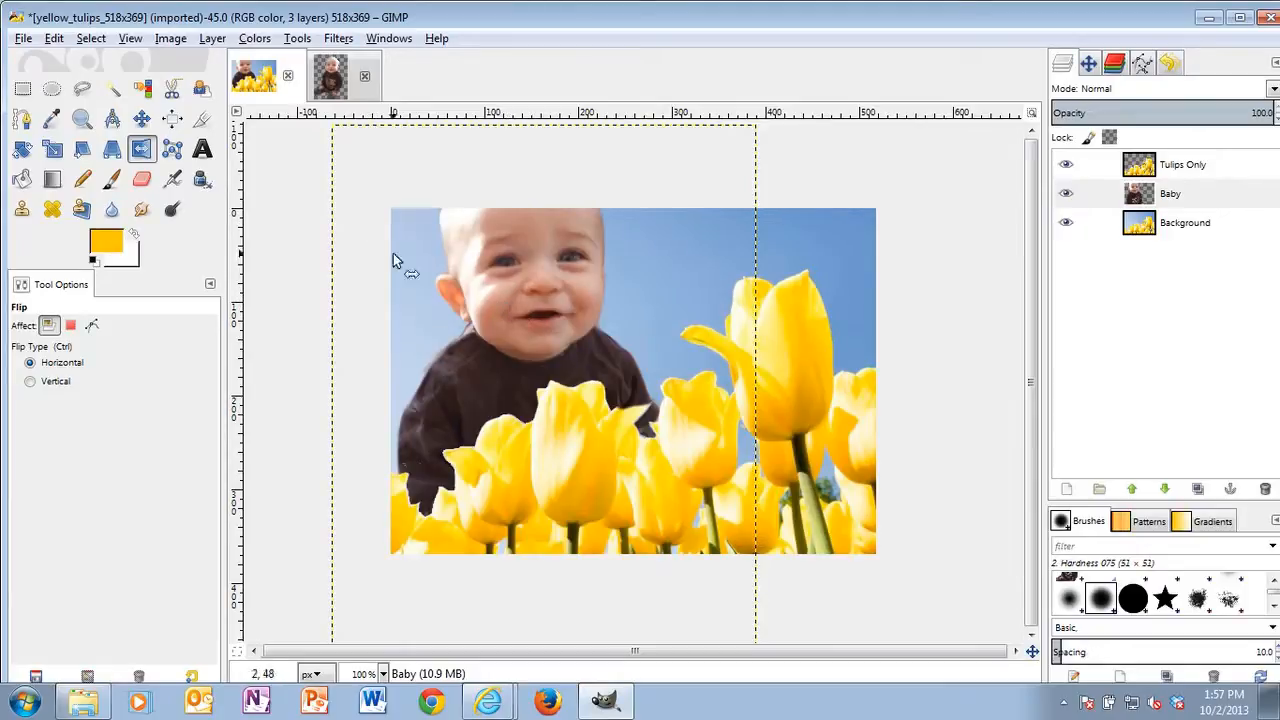
# Step: Move the flipped baby slightly down and to the right so it sits lower behind the tulips
pyautogui.click(141, 118)
pyautogui.moveTo(555, 316)
pyautogui.mouseDown()
pyautogui.moveTo(582, 345)
pyautogui.moveTo(574, 323)
pyautogui.mouseUp()
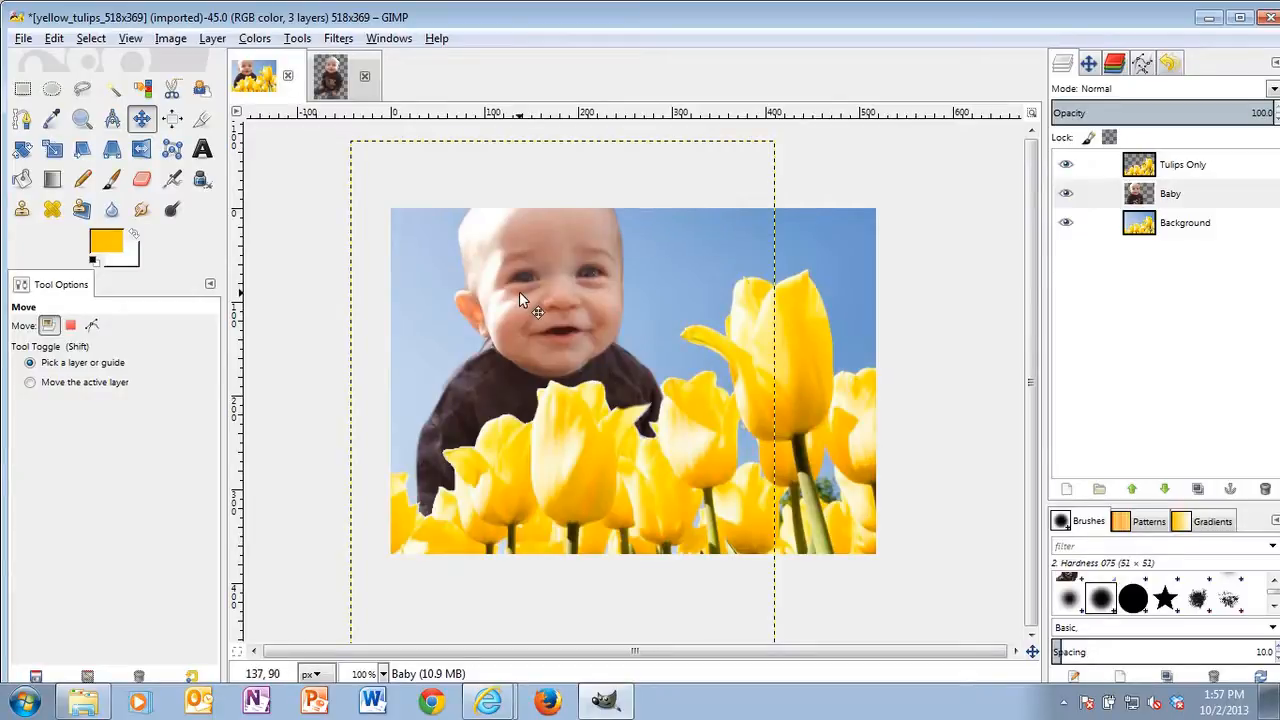
pyautogui.moveTo(519, 291); pyautogui.dragTo(511, 299)
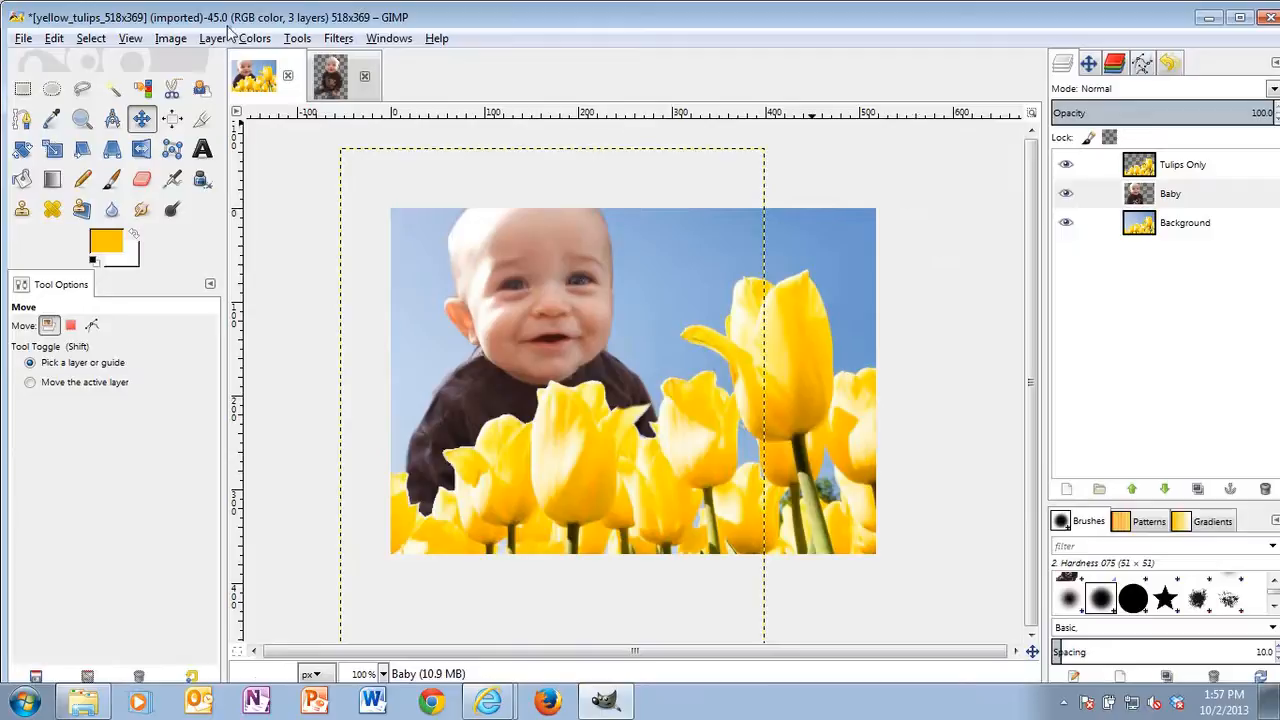
# Step: Scale the whole image to a width of 400 px, keeping its proportions
pyautogui.click(169, 39)
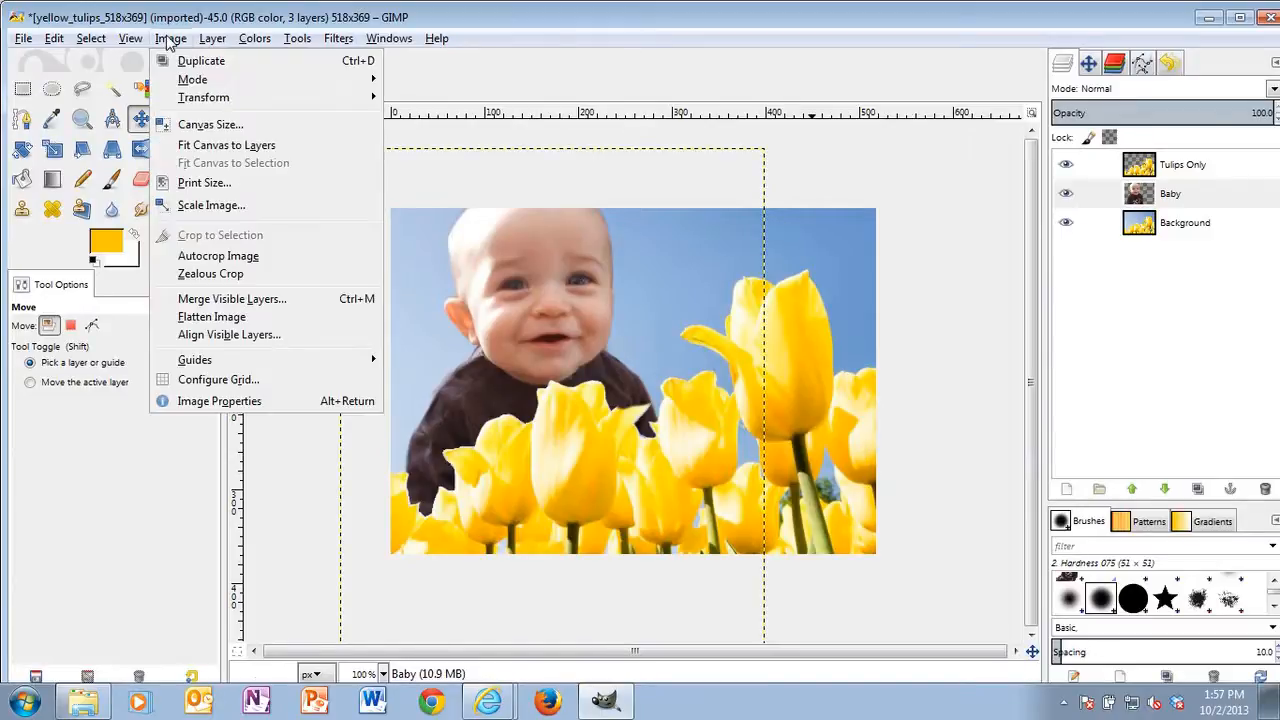
pyautogui.click(200, 205)
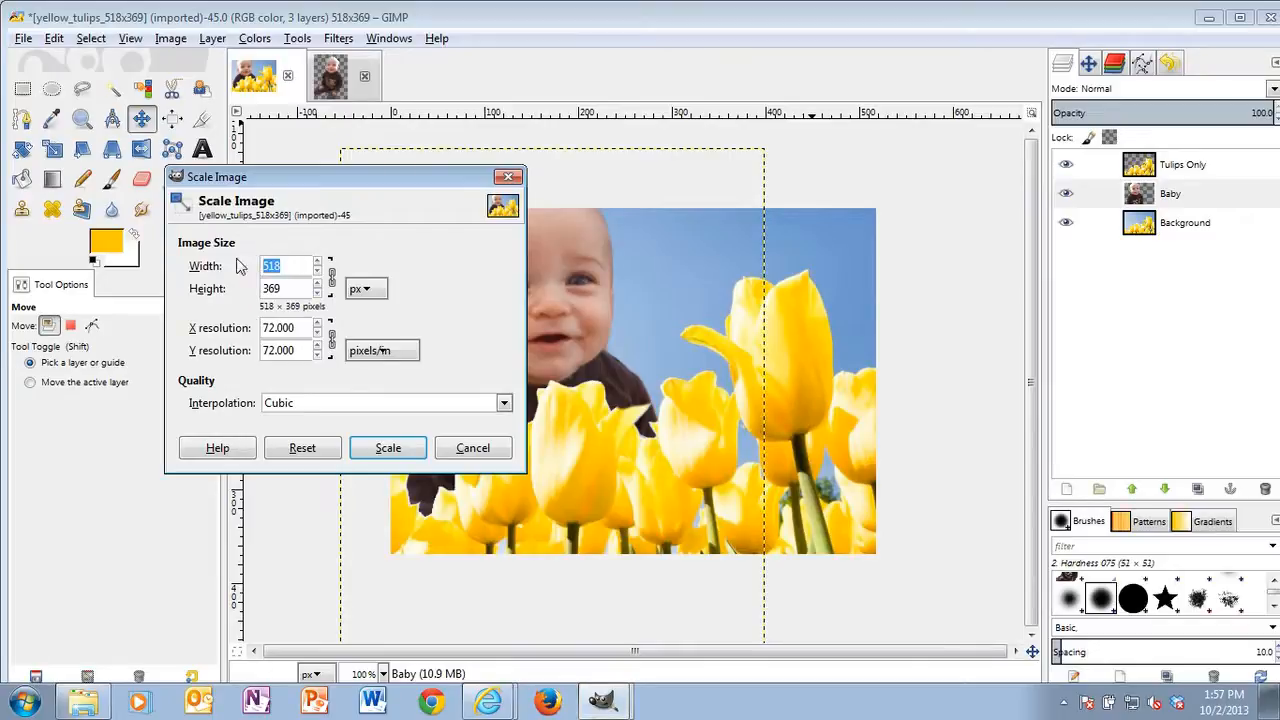
pyautogui.write('400')
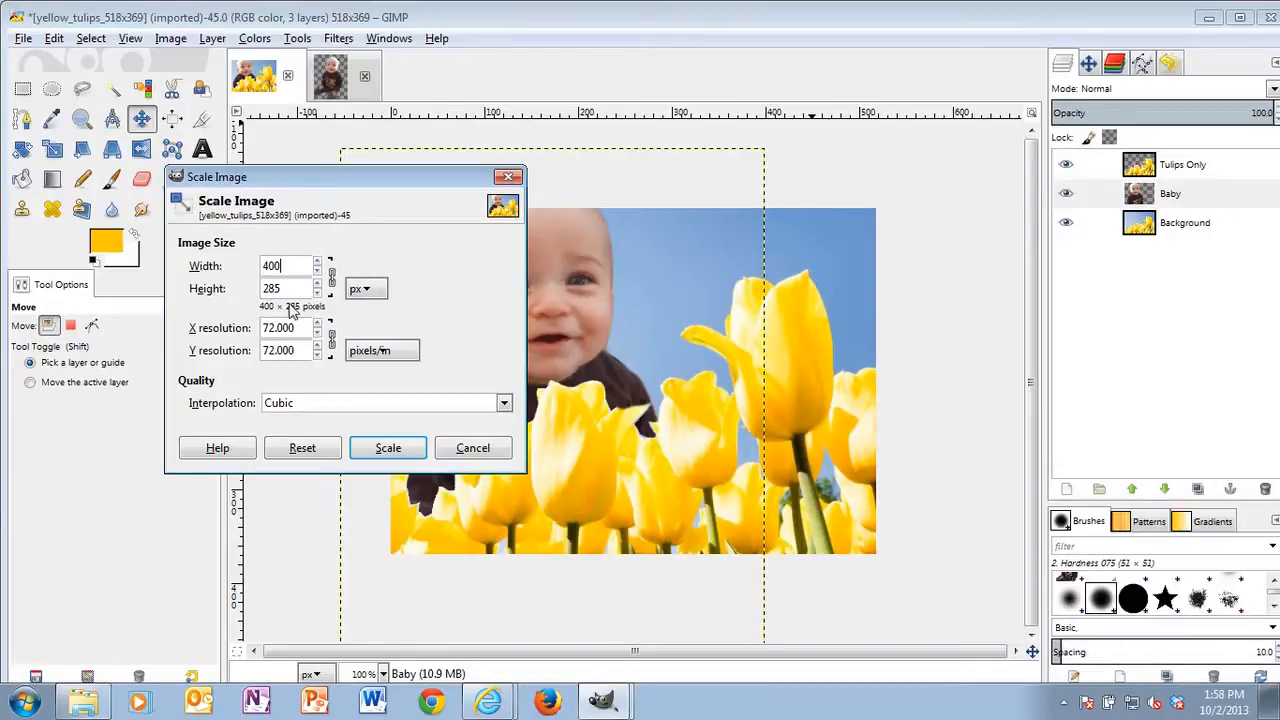
pyautogui.click(415, 454)
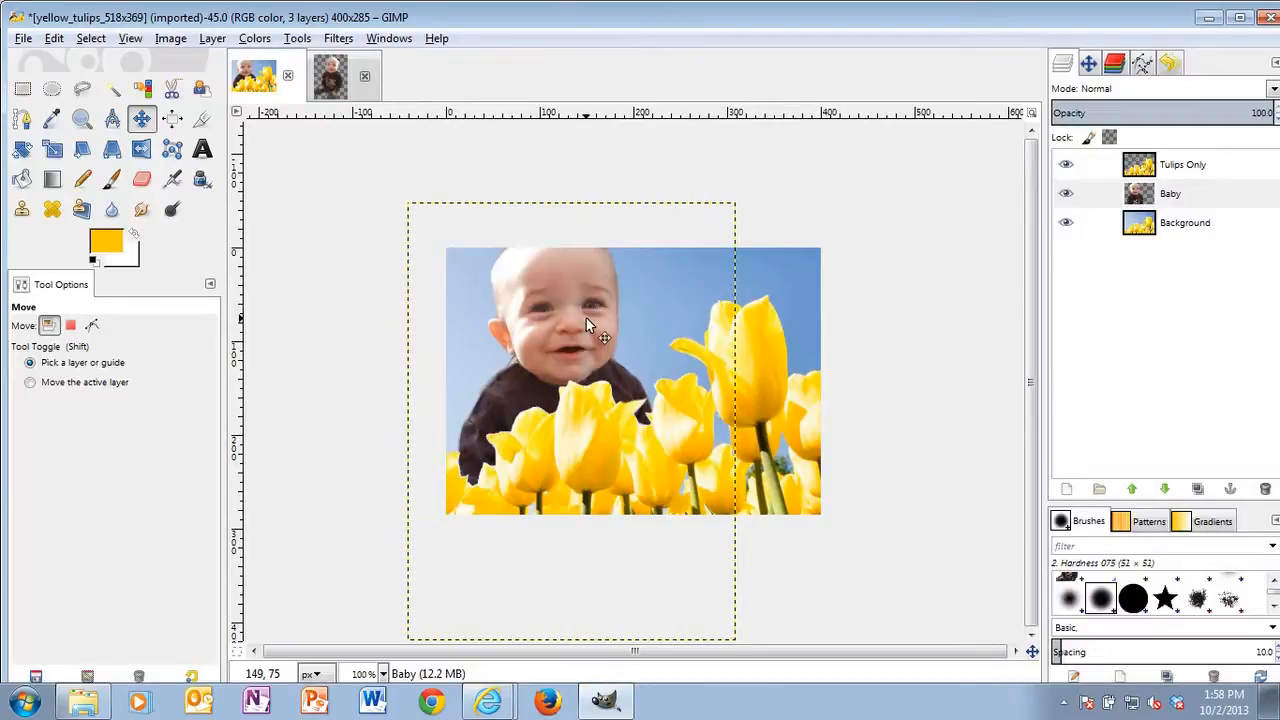
# Step: Undo the whole-image scaling and scale only the Baby layer to a width of 375 px, keeping its proportions
pyautogui.hotkey('ctrl', 'z')
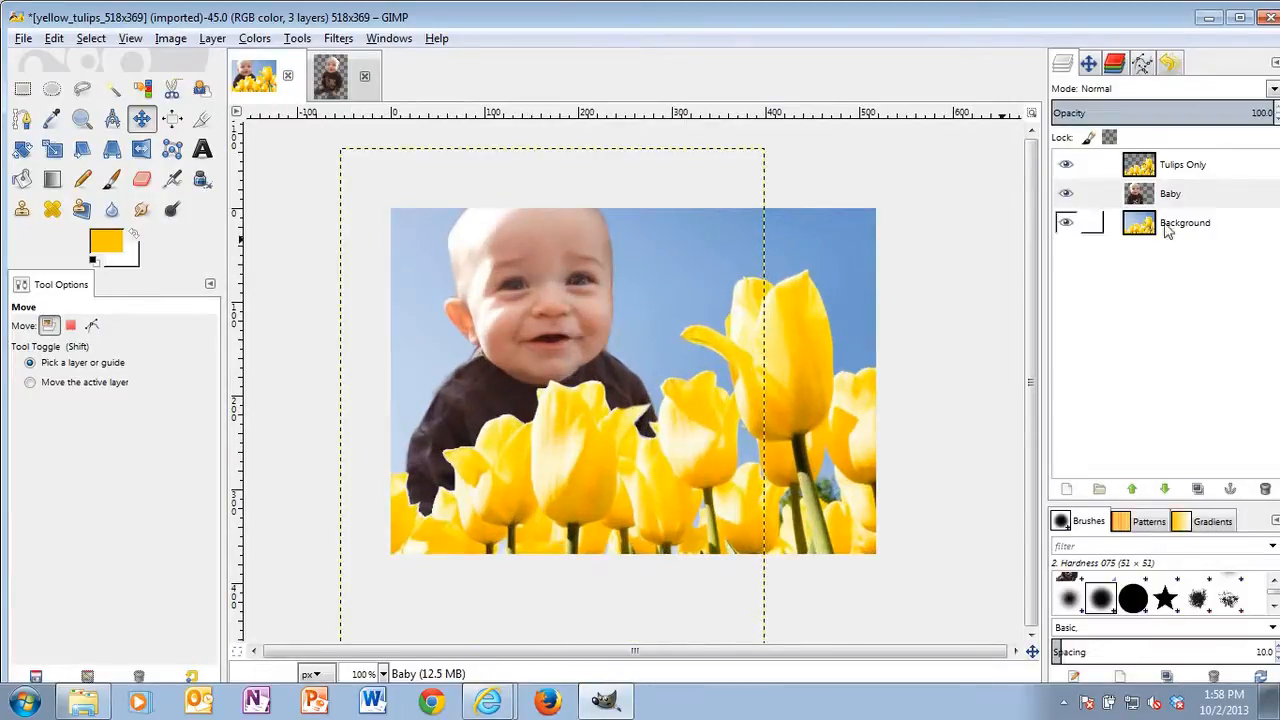
pyautogui.click(1240, 206)
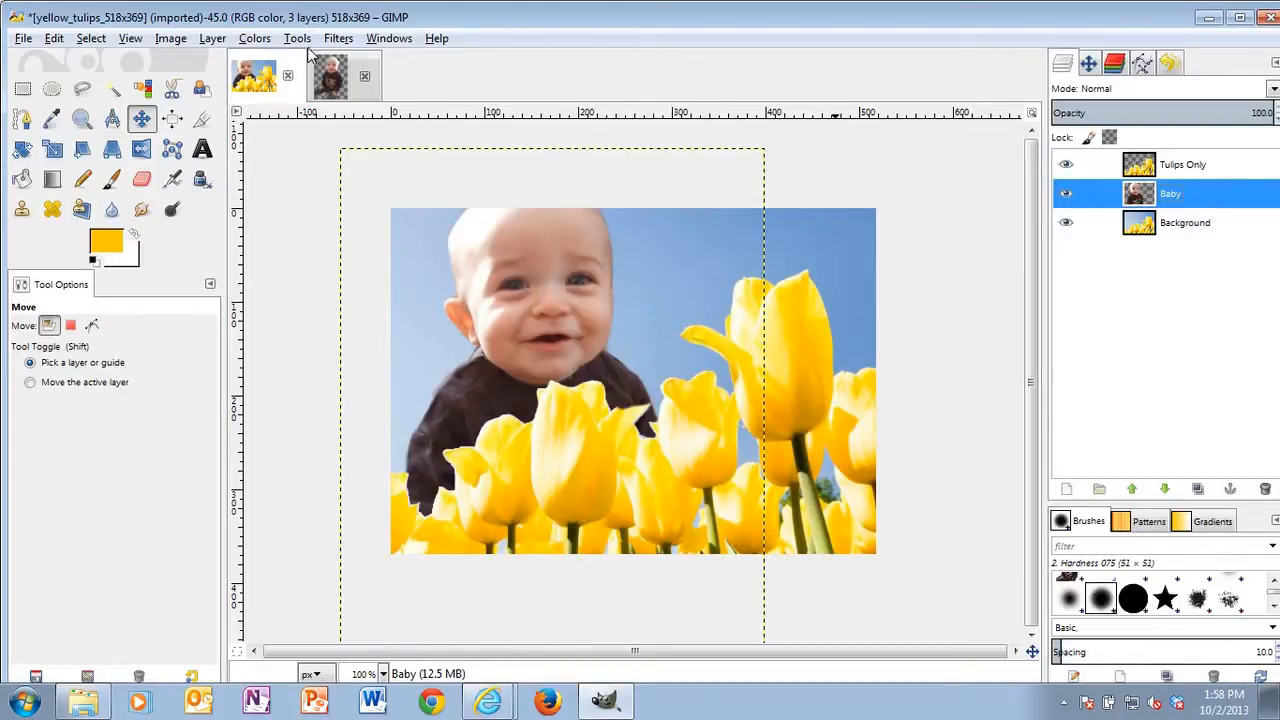
pyautogui.click(212, 40)
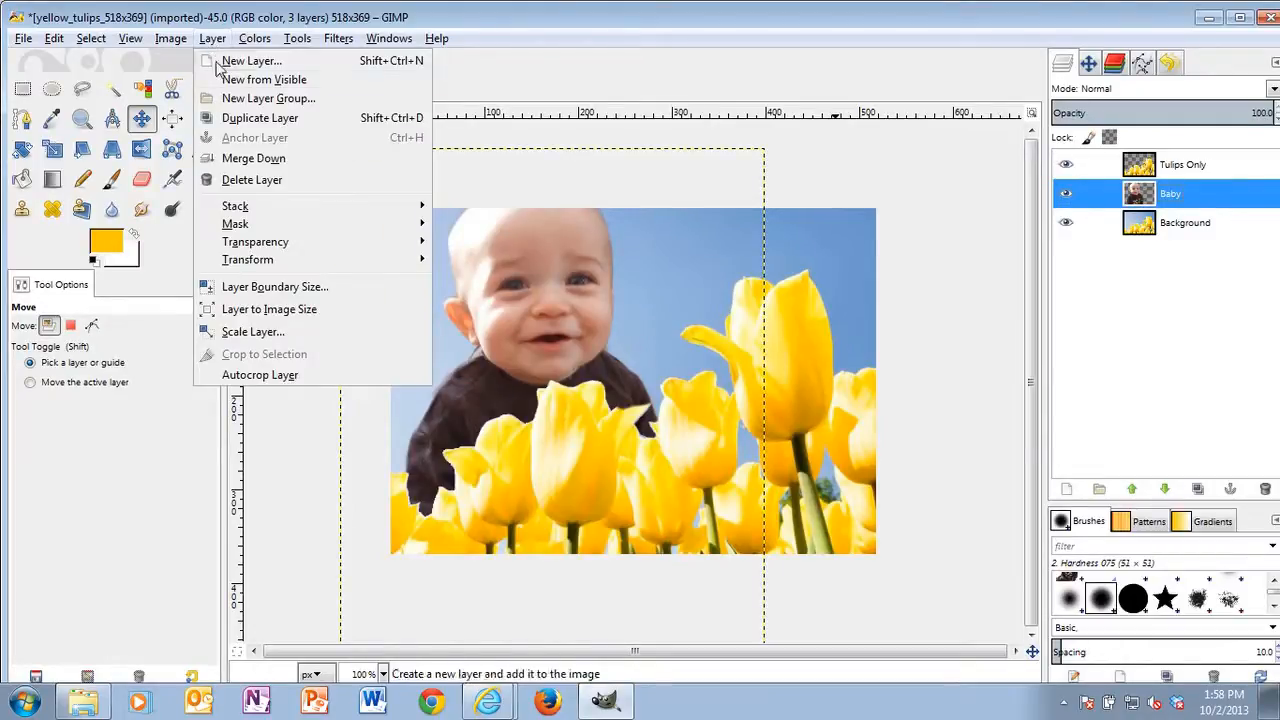
pyautogui.click(274, 336)
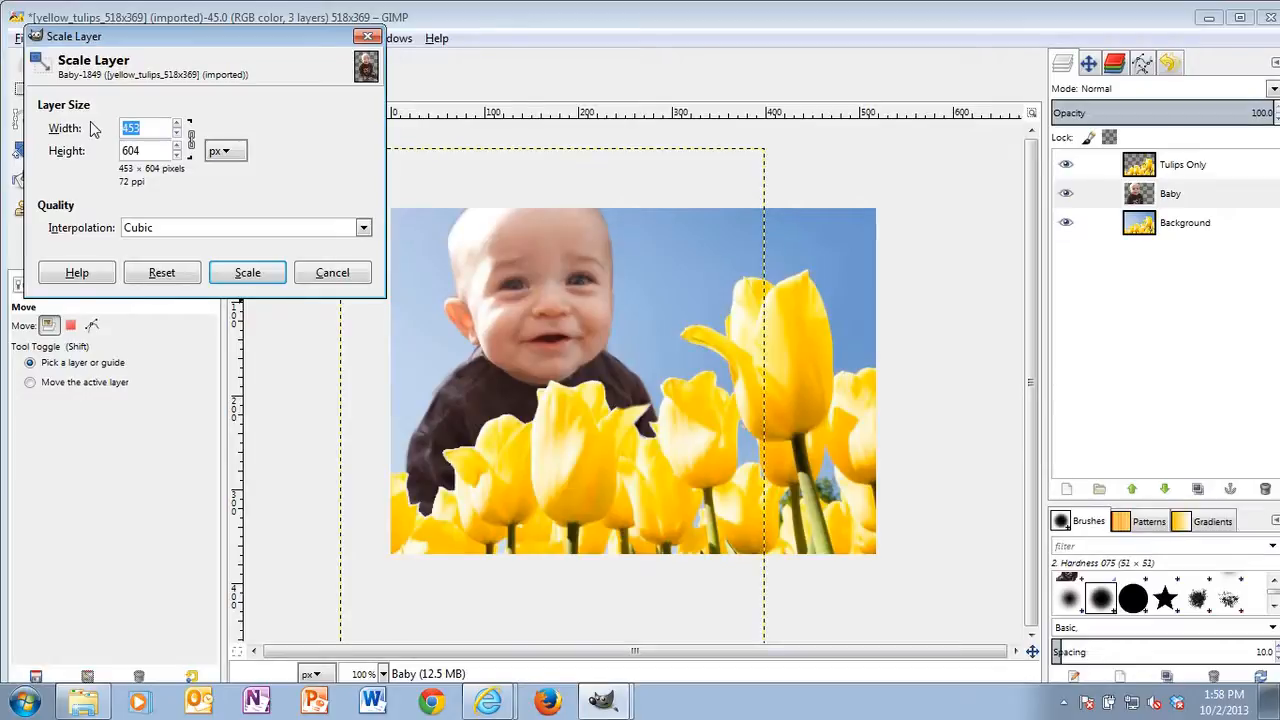
pyautogui.write('375')
pyautogui.press('Tab')
pyautogui.click(247, 273)
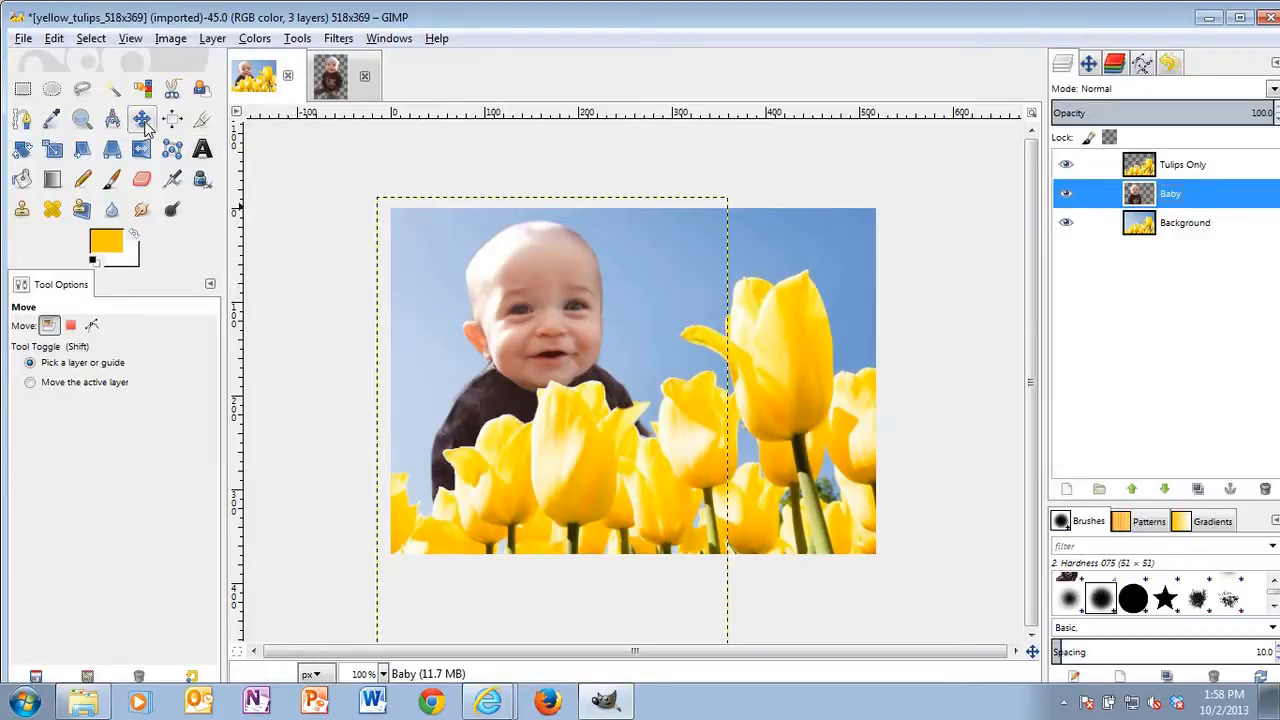
# Step: Move the scaled baby left so the shoulder meets the image's left edge behind the tulips
pyautogui.click(298, 213)
pyautogui.moveTo(550, 302); pyautogui.dragTo(508, 301)
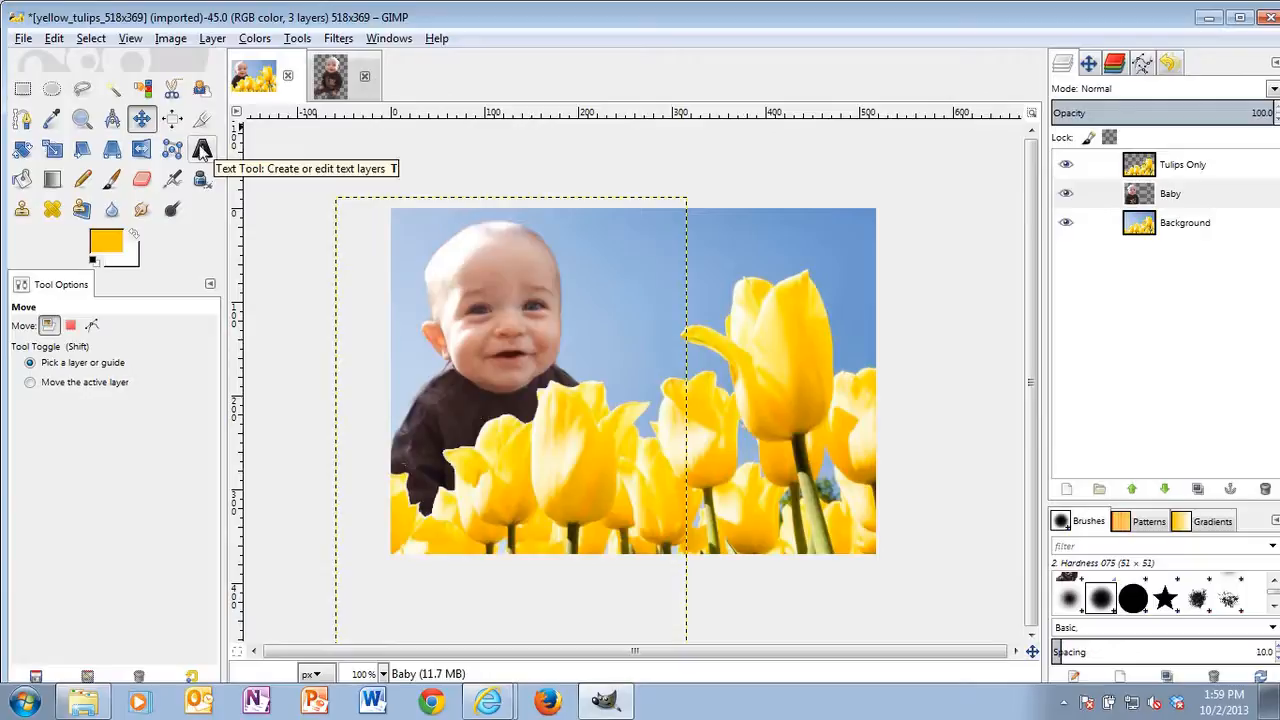
# Step: Set the foreground colour to black and activate the Text tool
pyautogui.click(106, 242)
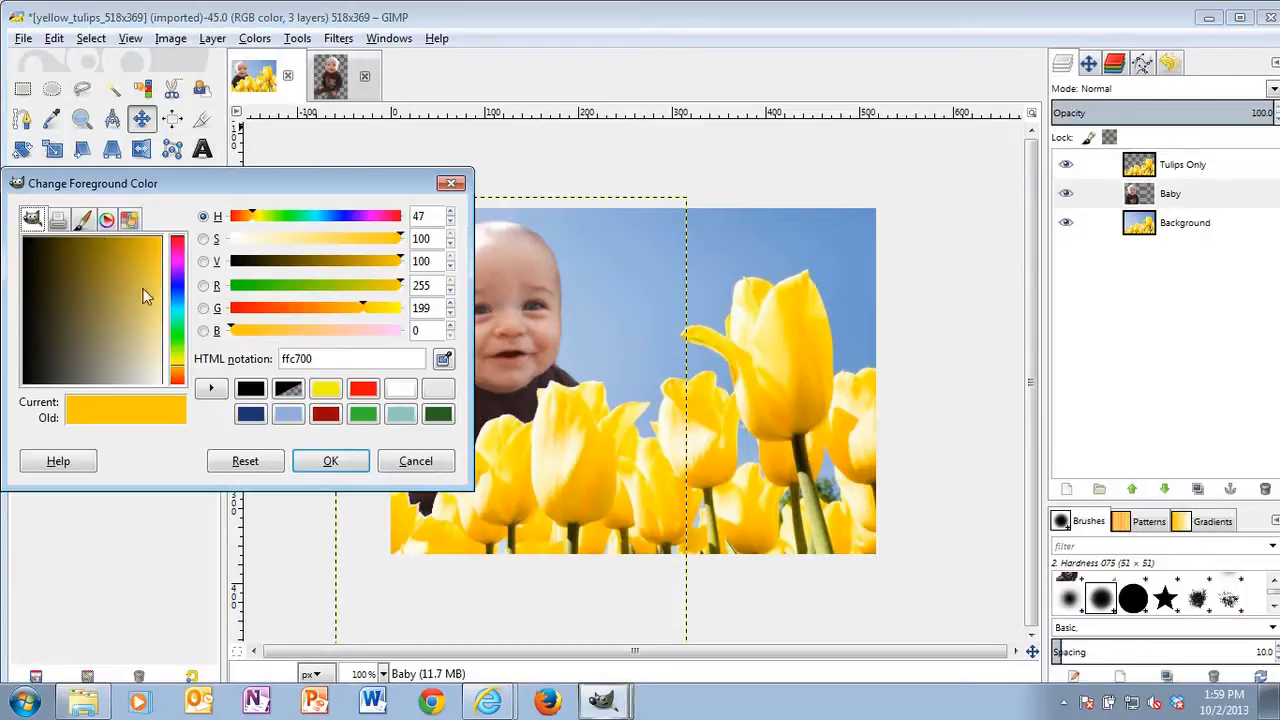
pyautogui.click(251, 390)
pyautogui.click(360, 468)
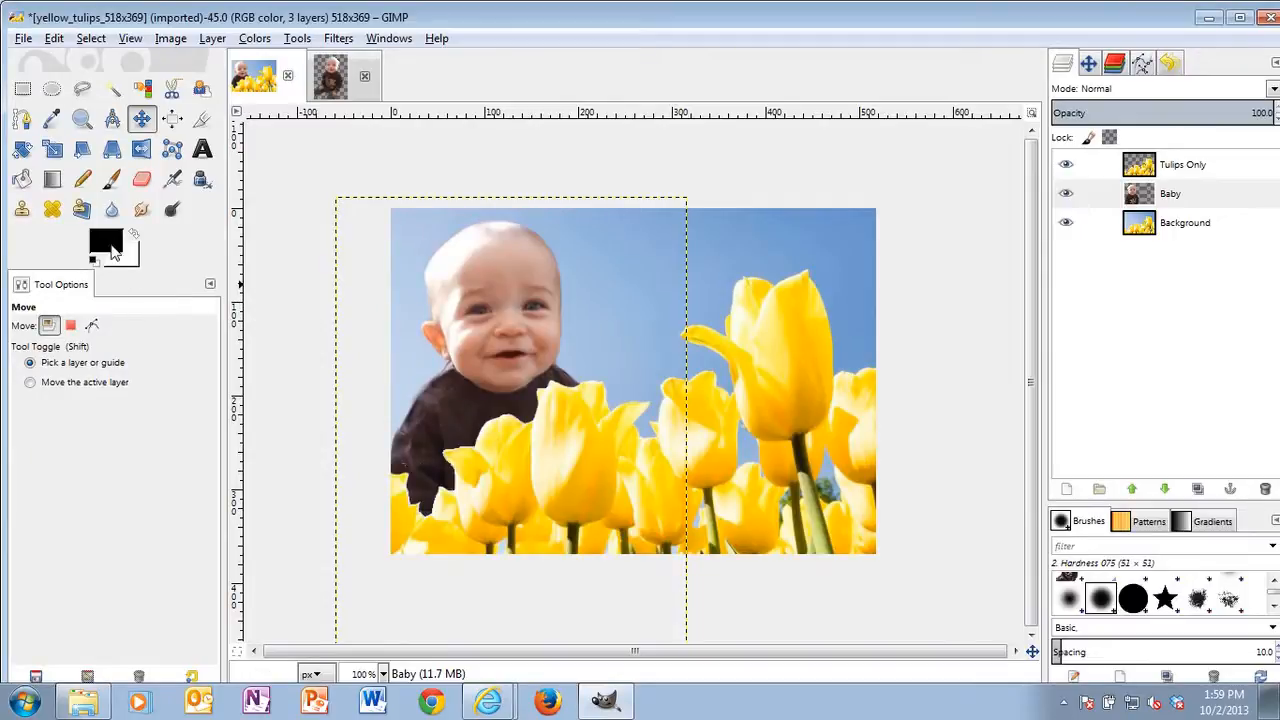
pyautogui.click(202, 149)
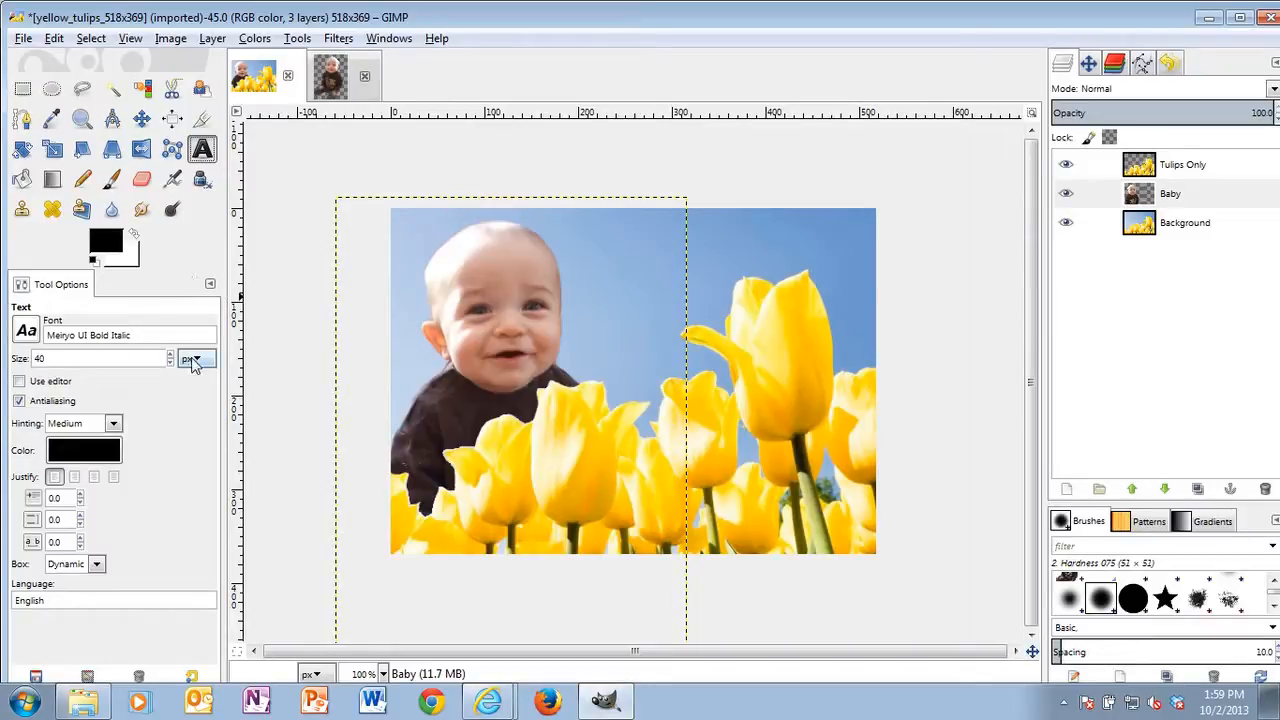
pyautogui.moveTo(52, 362); pyautogui.dragTo(14, 360)
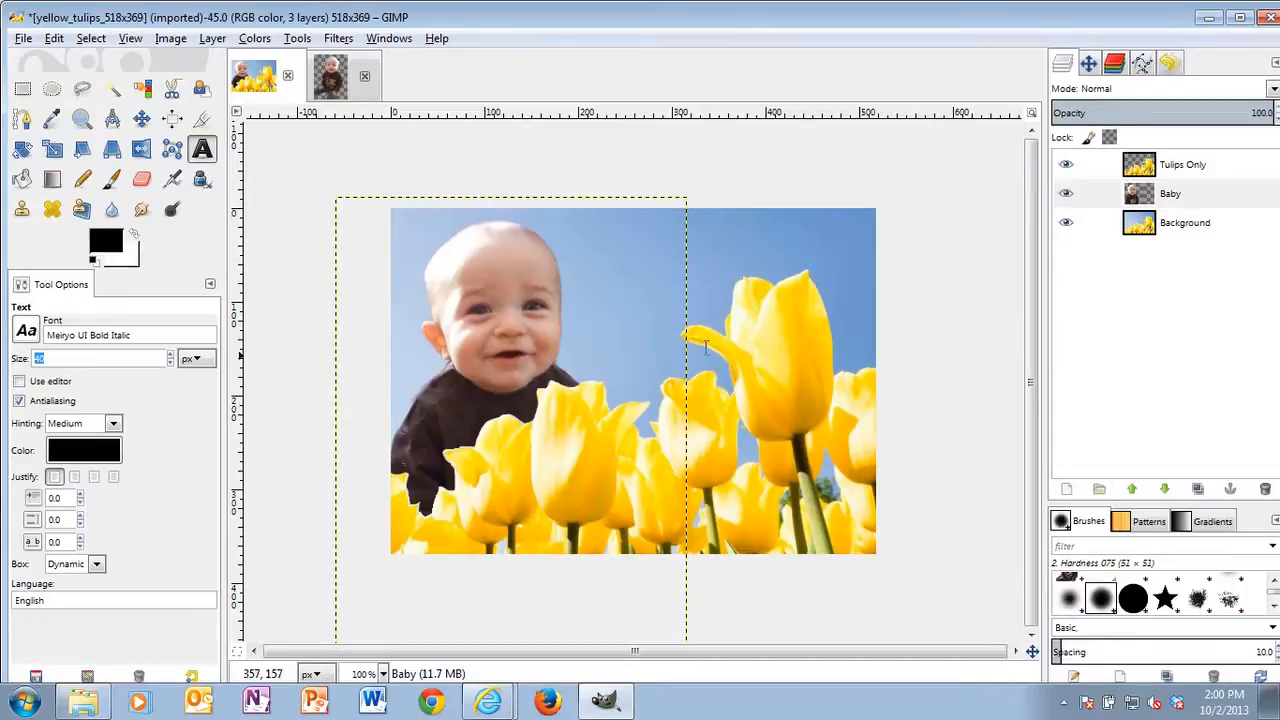
# Step: Sample a golden yellow from the tall tulip's petal on the Tulips Only layer as the foreground colour
pyautogui.click(54, 119)
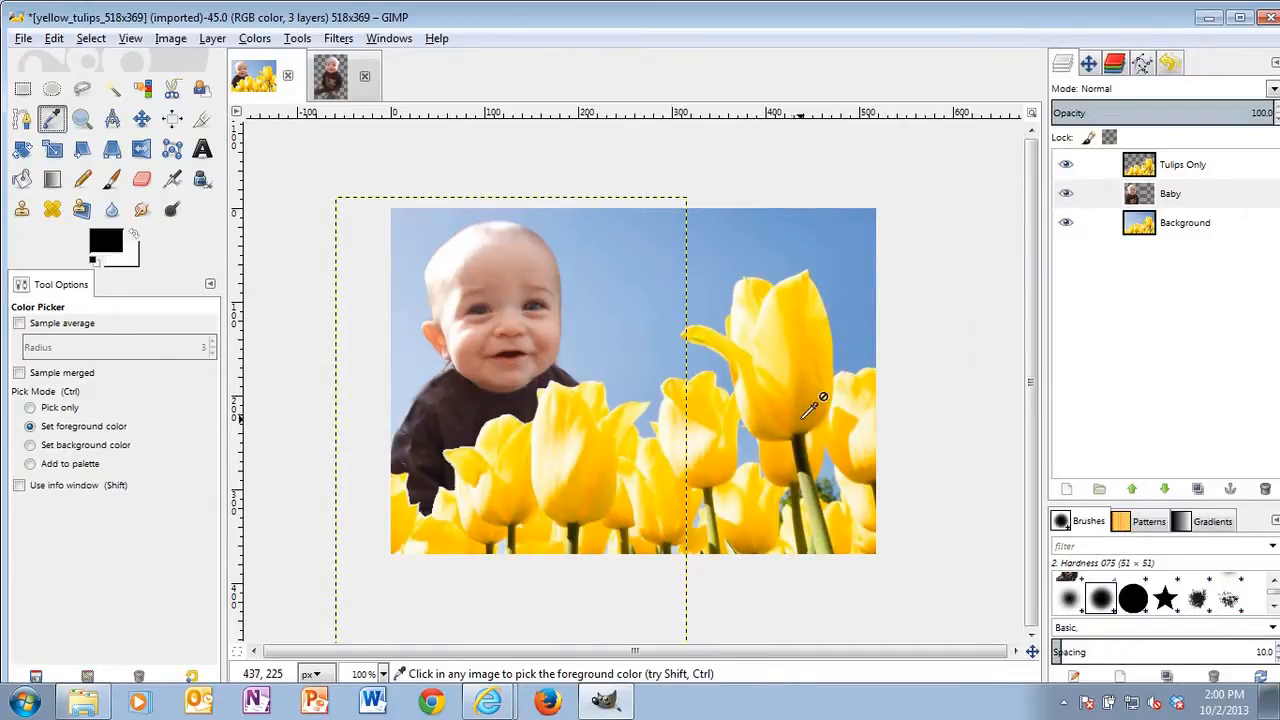
pyautogui.click(1218, 232)
pyautogui.click(1217, 167)
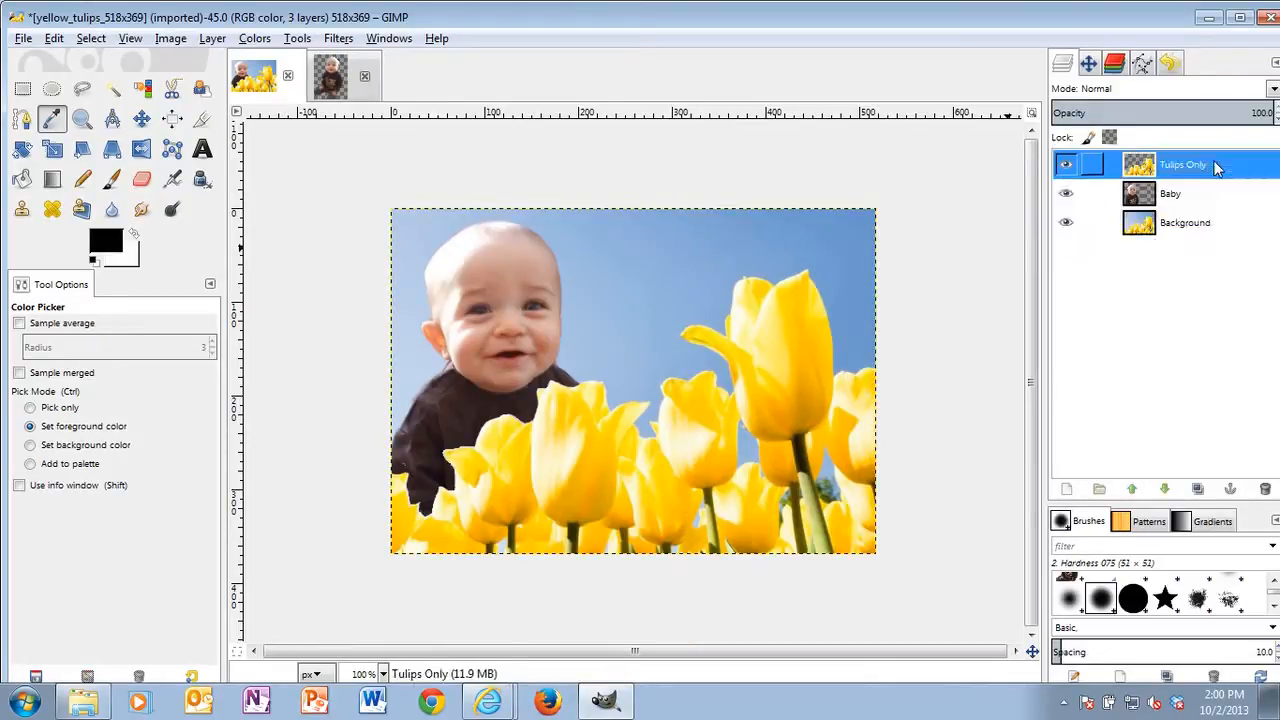
pyautogui.click(811, 403)
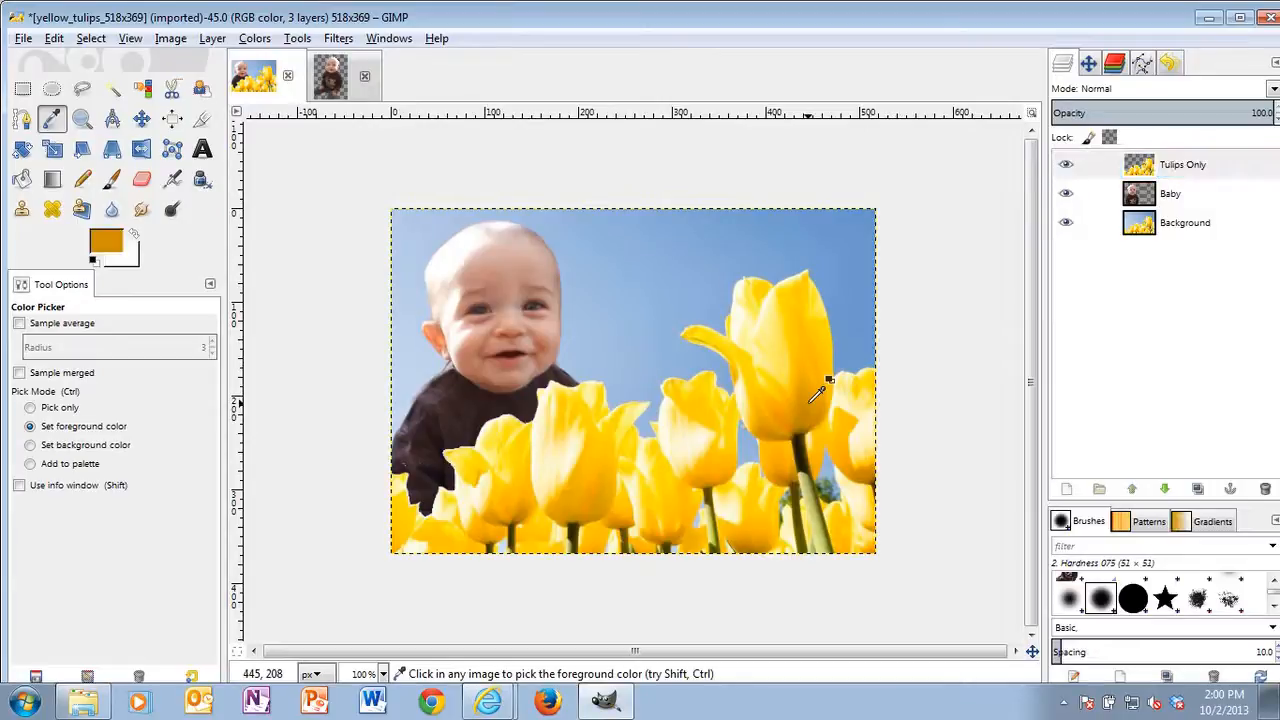
pyautogui.click(803, 463)
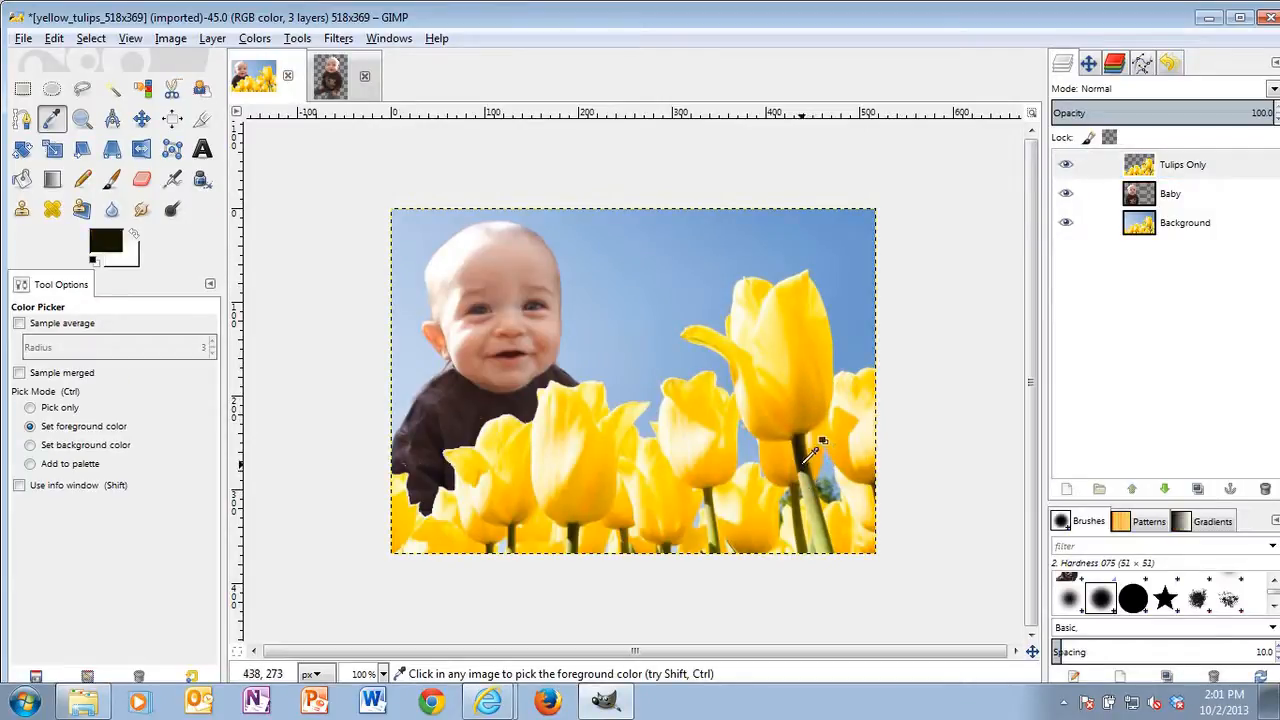
pyautogui.click(800, 517)
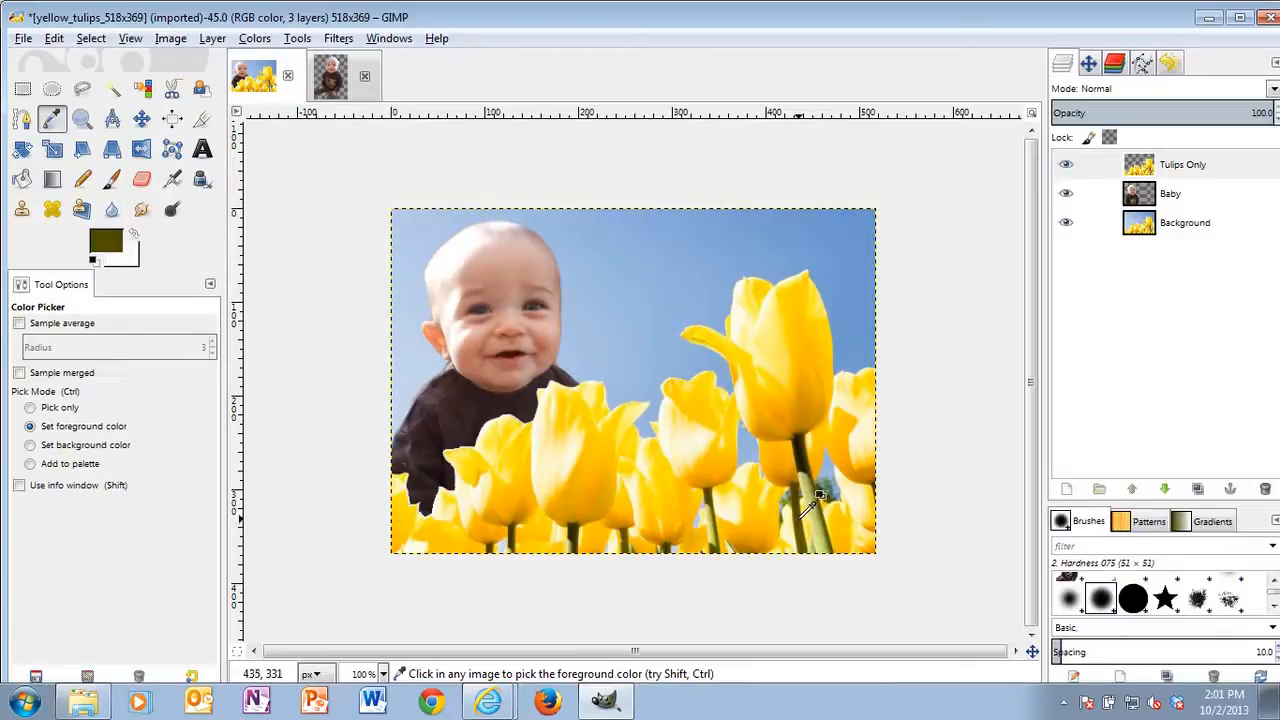
pyautogui.click(845, 425)
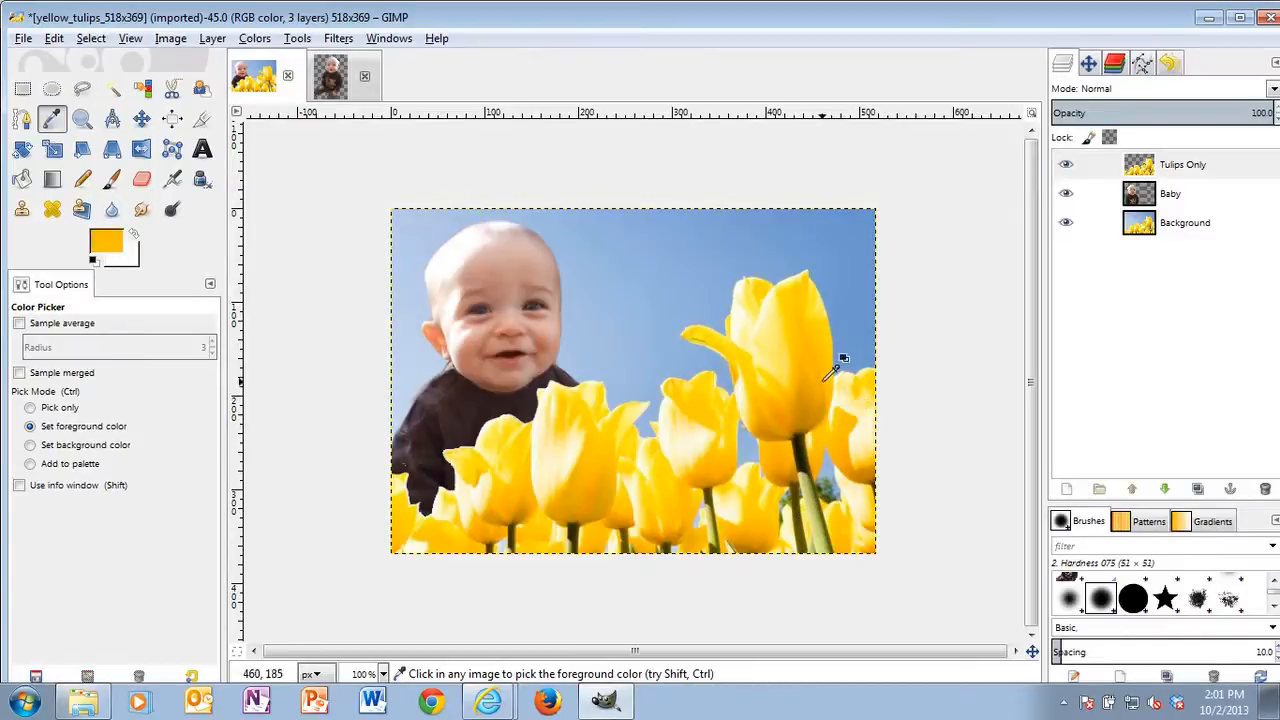
pyautogui.click(813, 401)
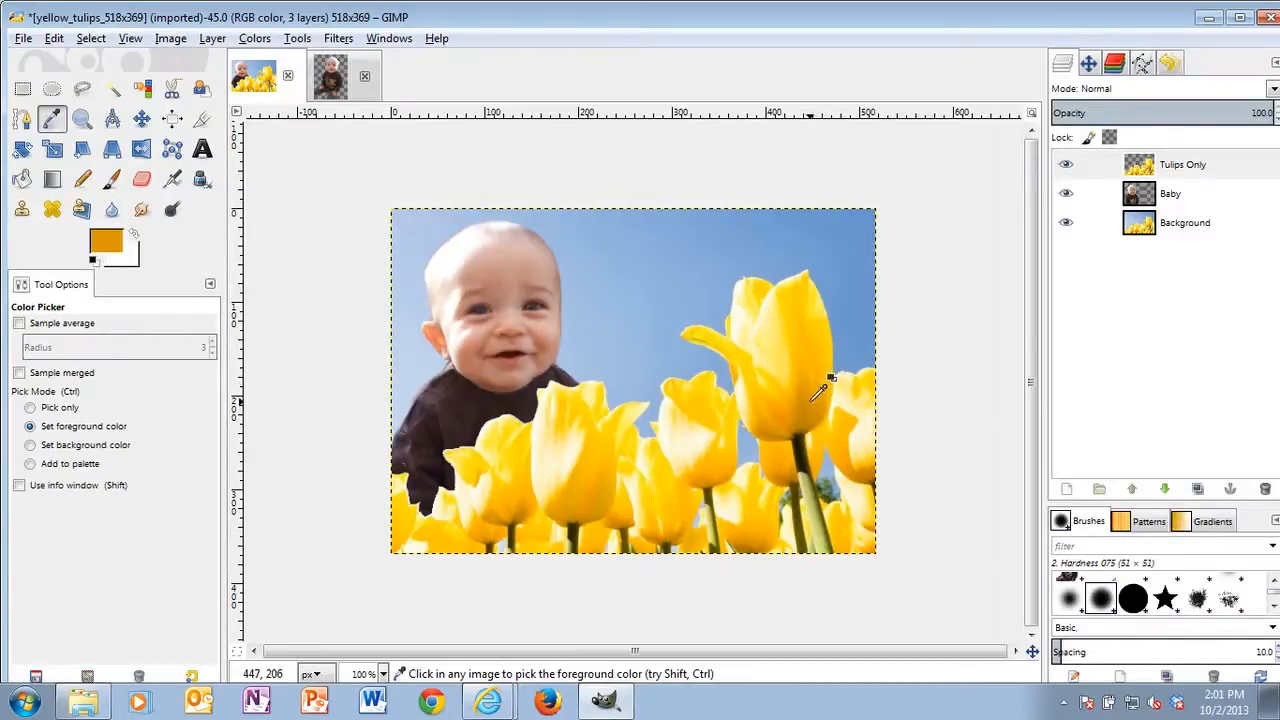
pyautogui.click(815, 368)
pyautogui.click(819, 353)
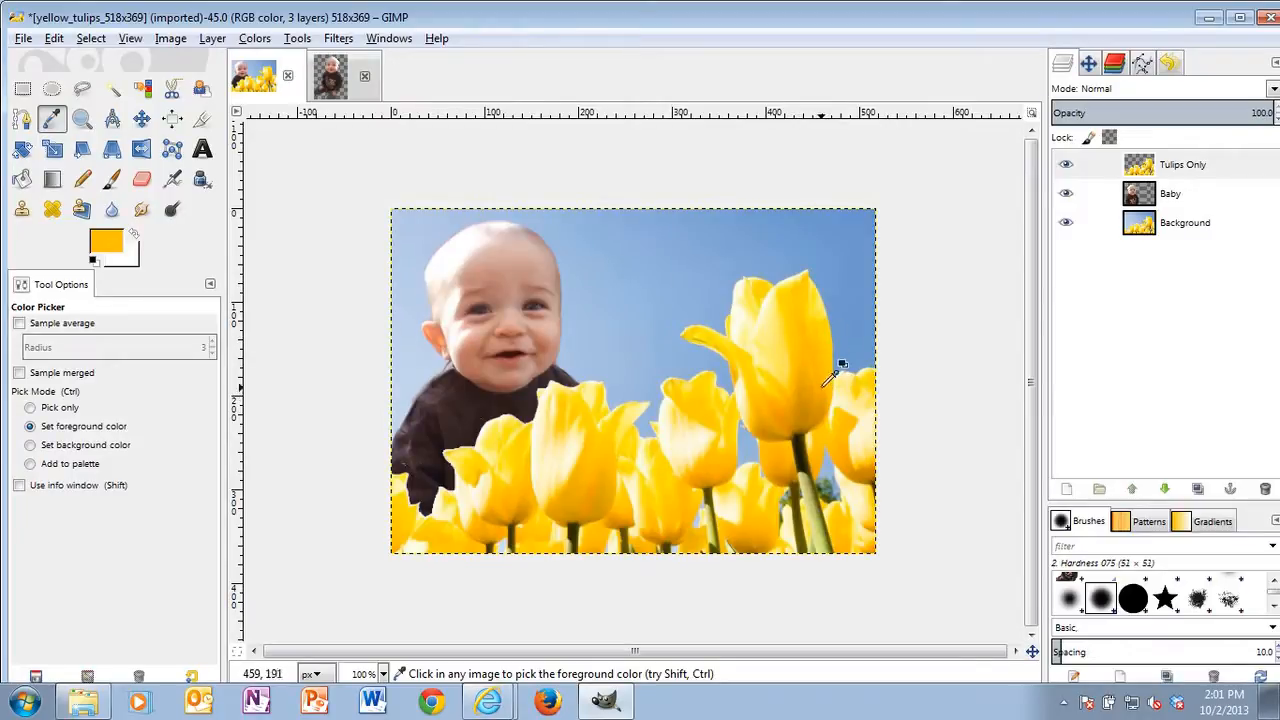
# Step: Add a caption with the baby's first name and 2013 in the sky, in golden yellow Meiryo UI Bold Italic at 40 px
pyautogui.click(202, 149)
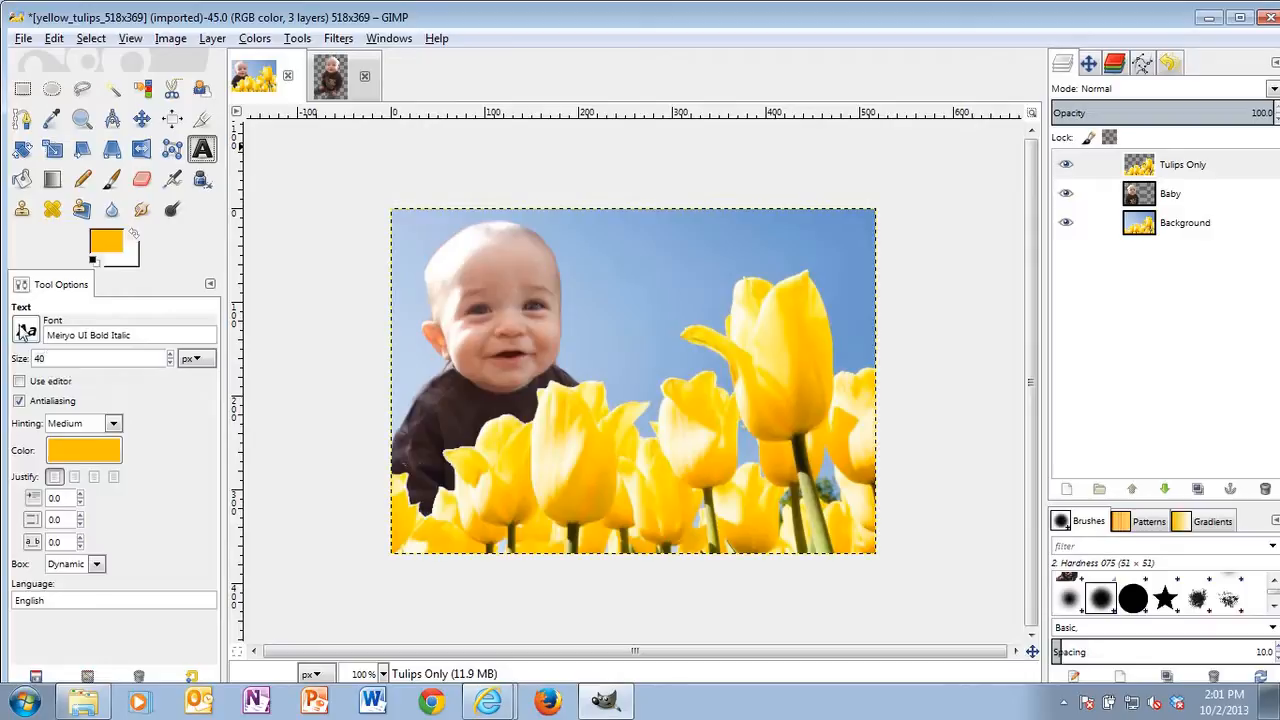
pyautogui.click(28, 333)
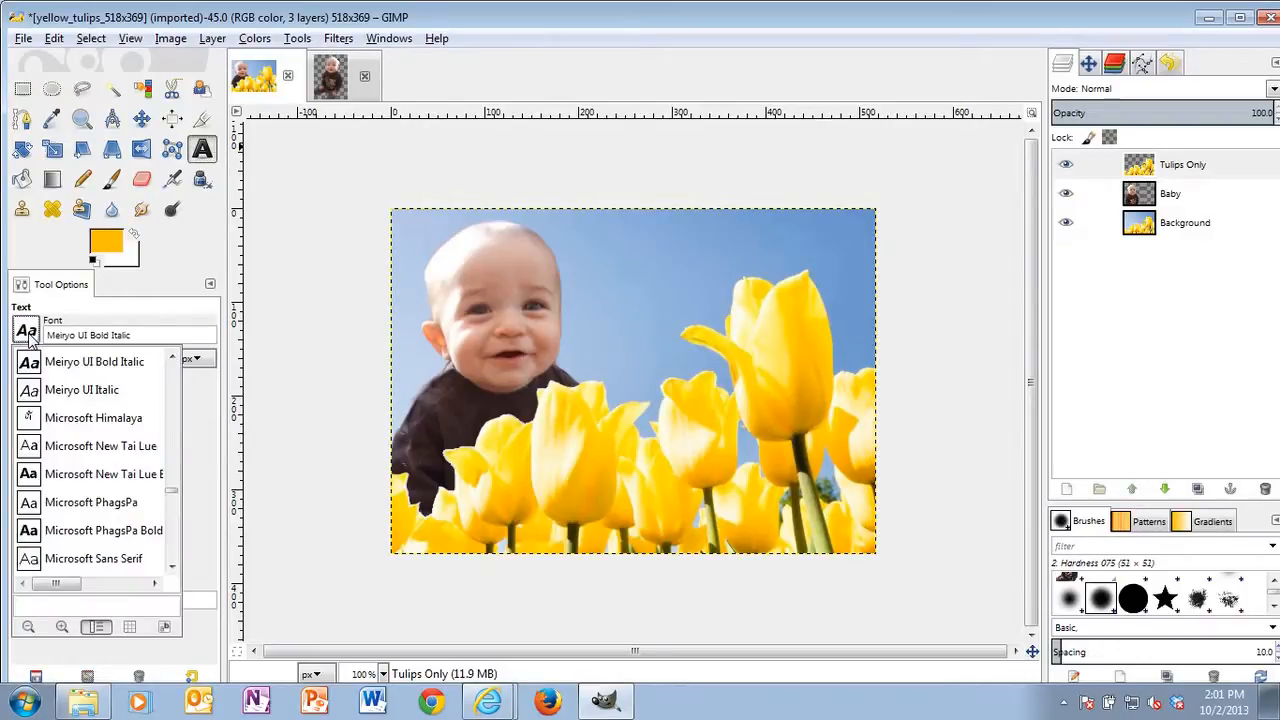
pyautogui.click(29, 339)
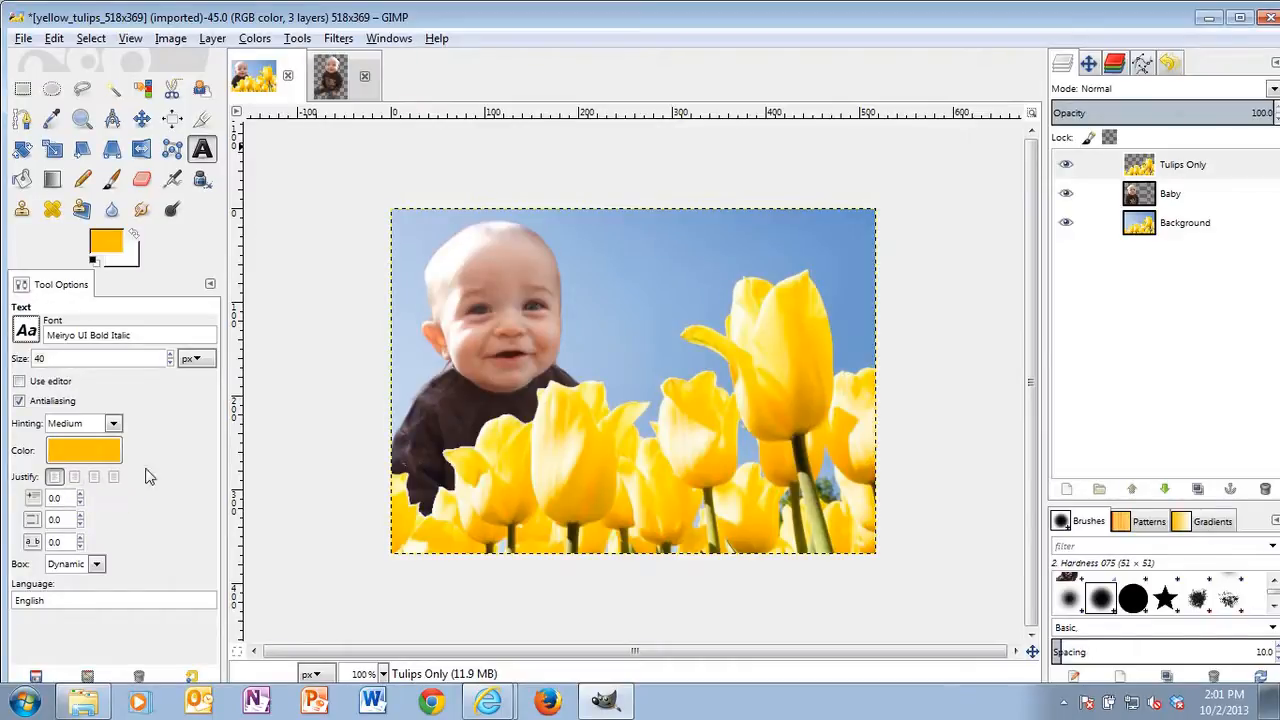
pyautogui.click(674, 243)
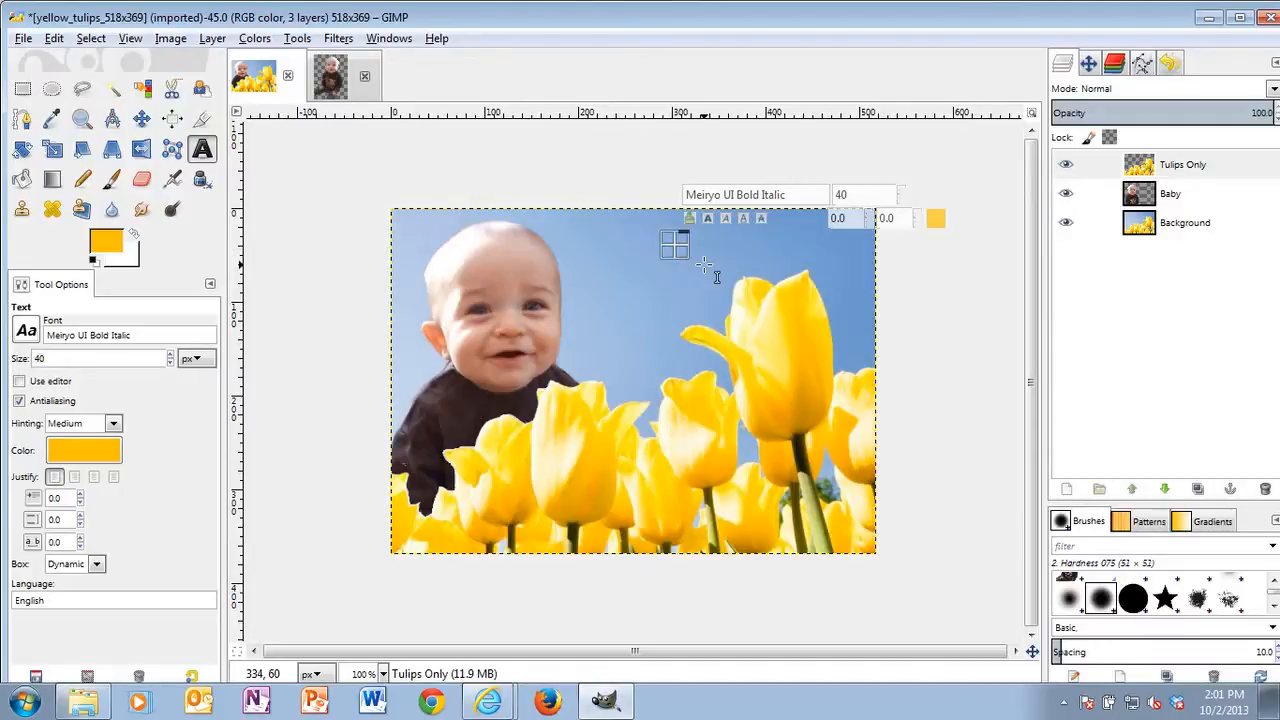
pyautogui.write('Dy')
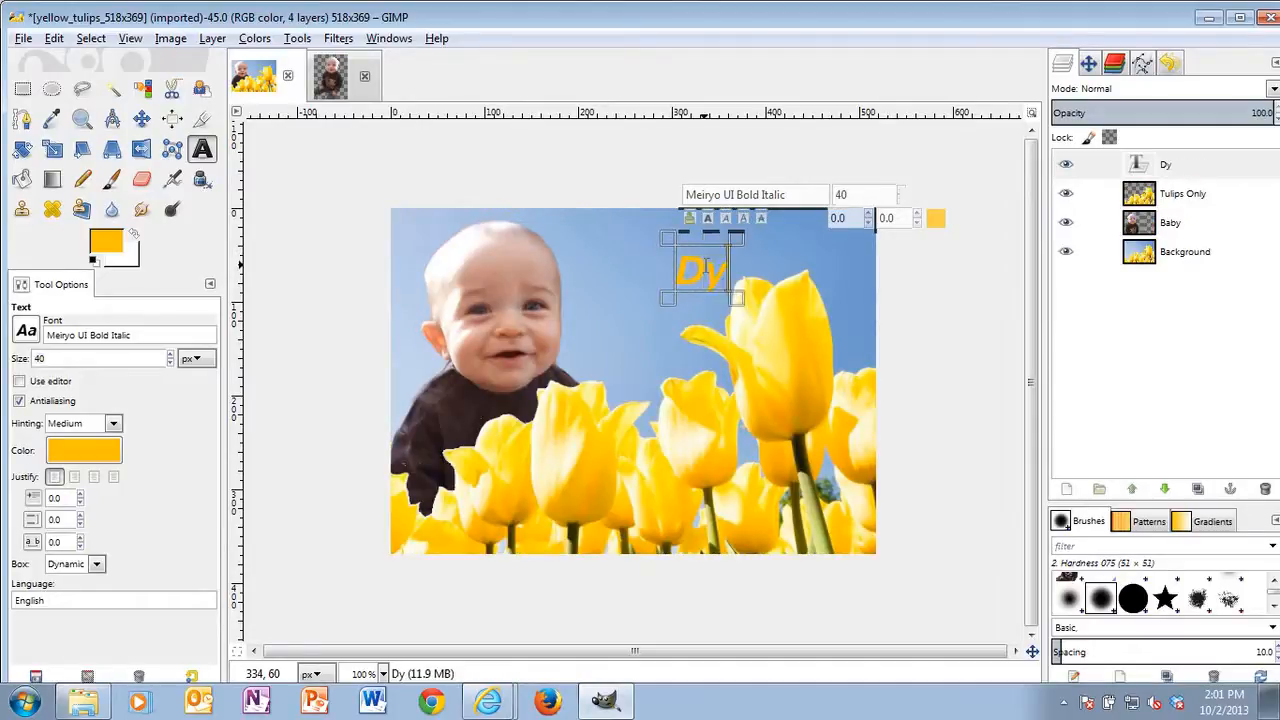
pyautogui.write('lan')
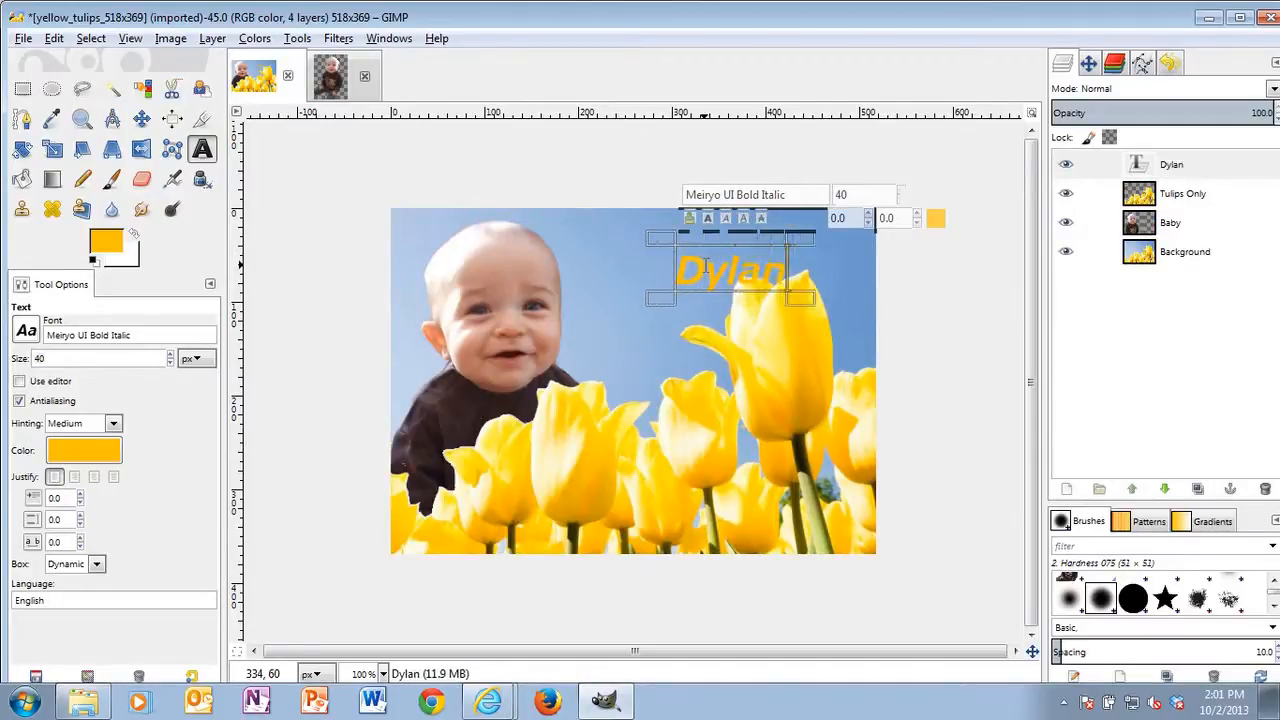
pyautogui.write(' 2013')
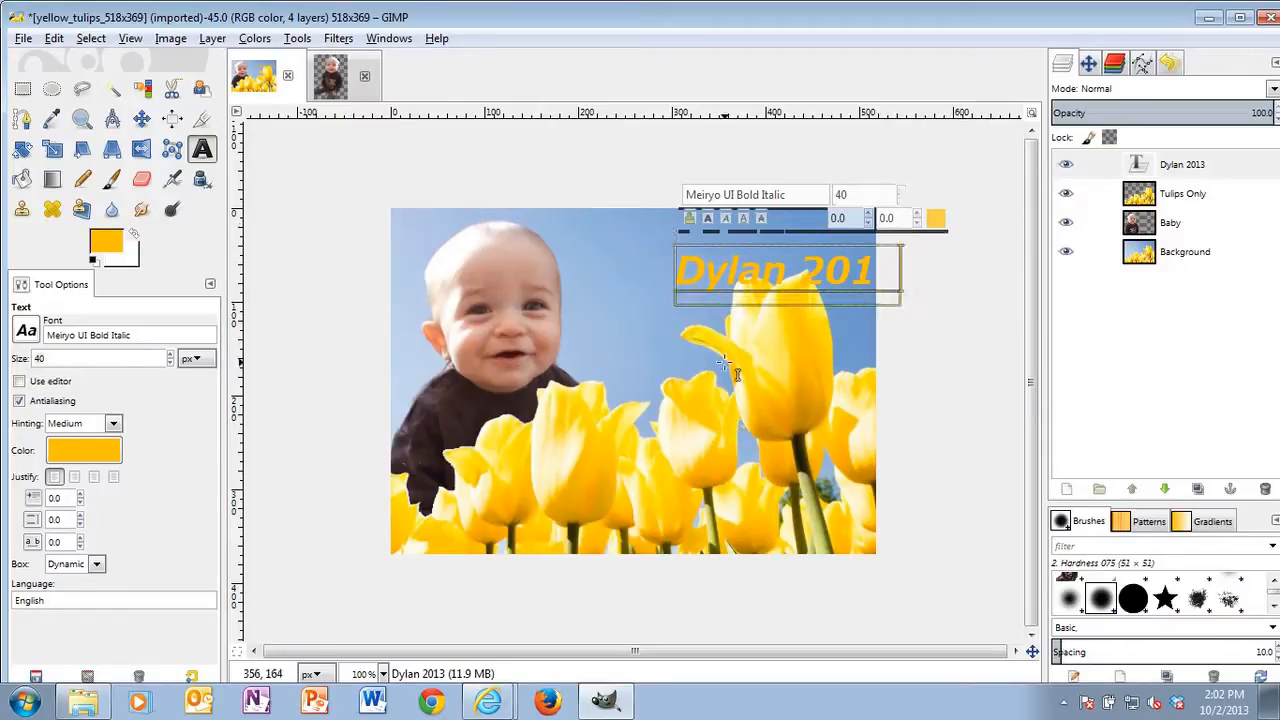
pyautogui.click(865, 285)
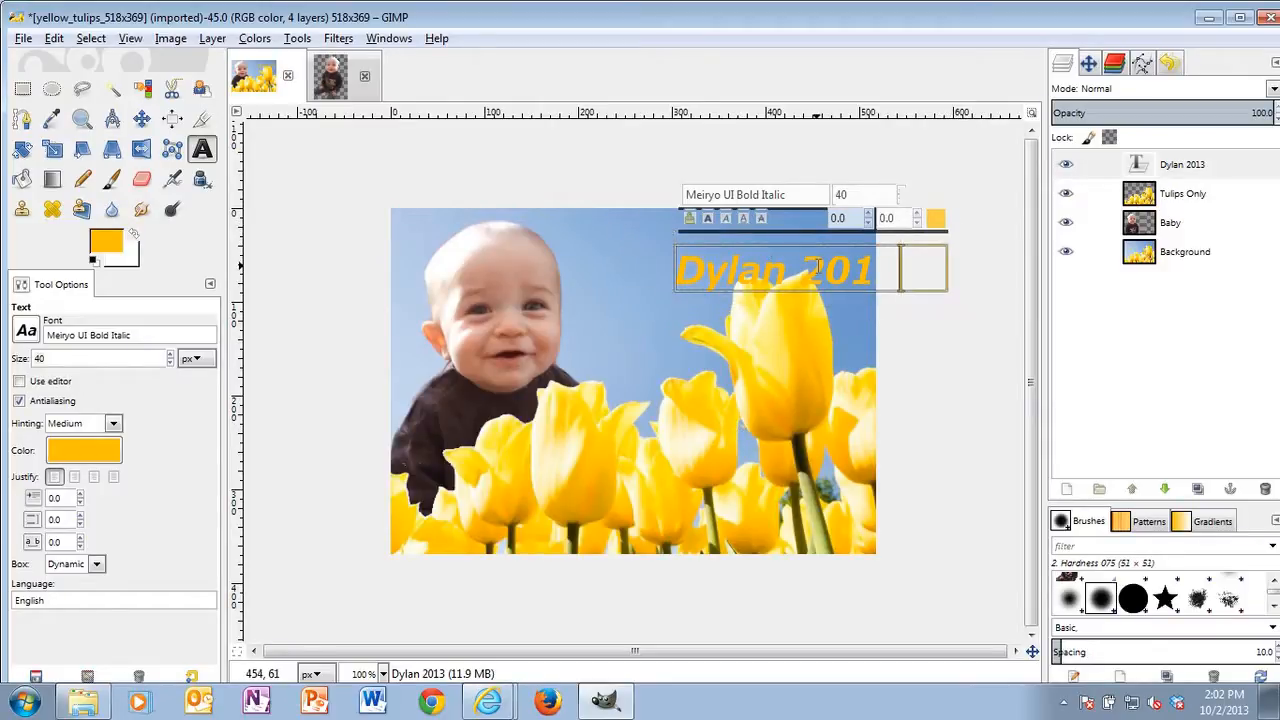
# Step: Move the caption up and to the left so the whole text fits in the sky above the tall tulip
pyautogui.click(141, 120)
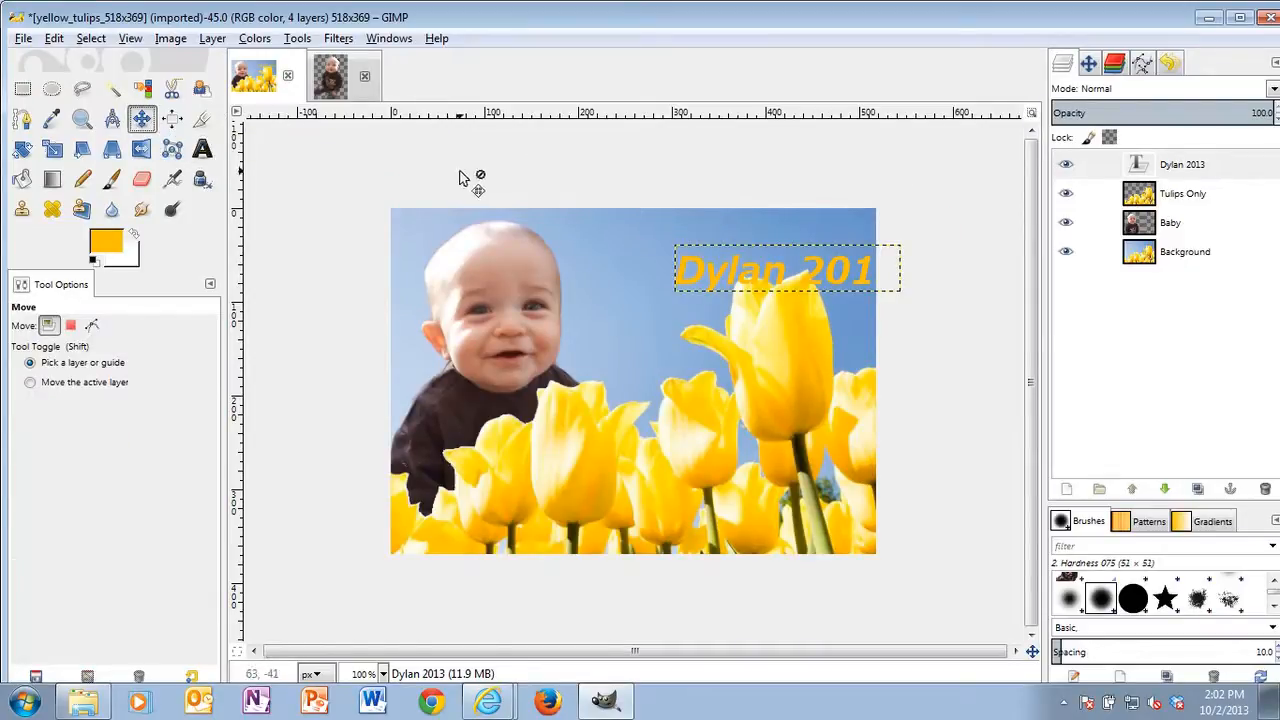
pyautogui.moveTo(800, 263); pyautogui.dragTo(755, 268)
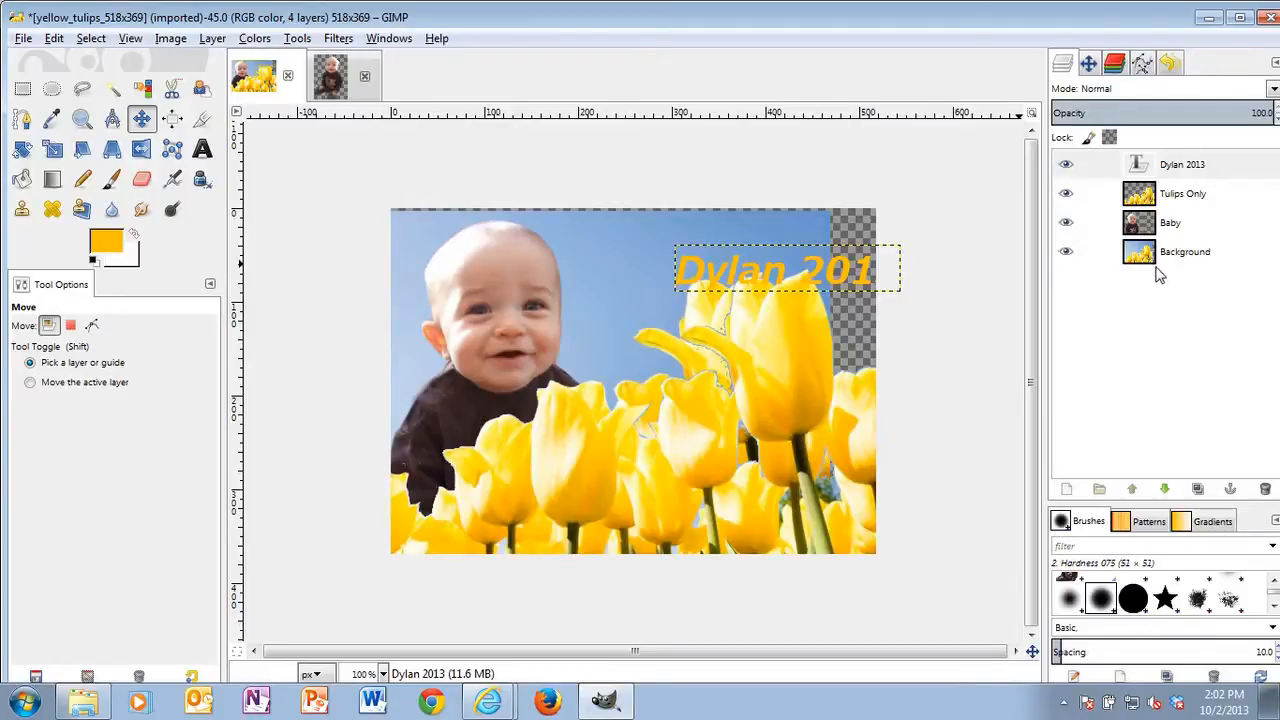
pyautogui.press('ctrl')
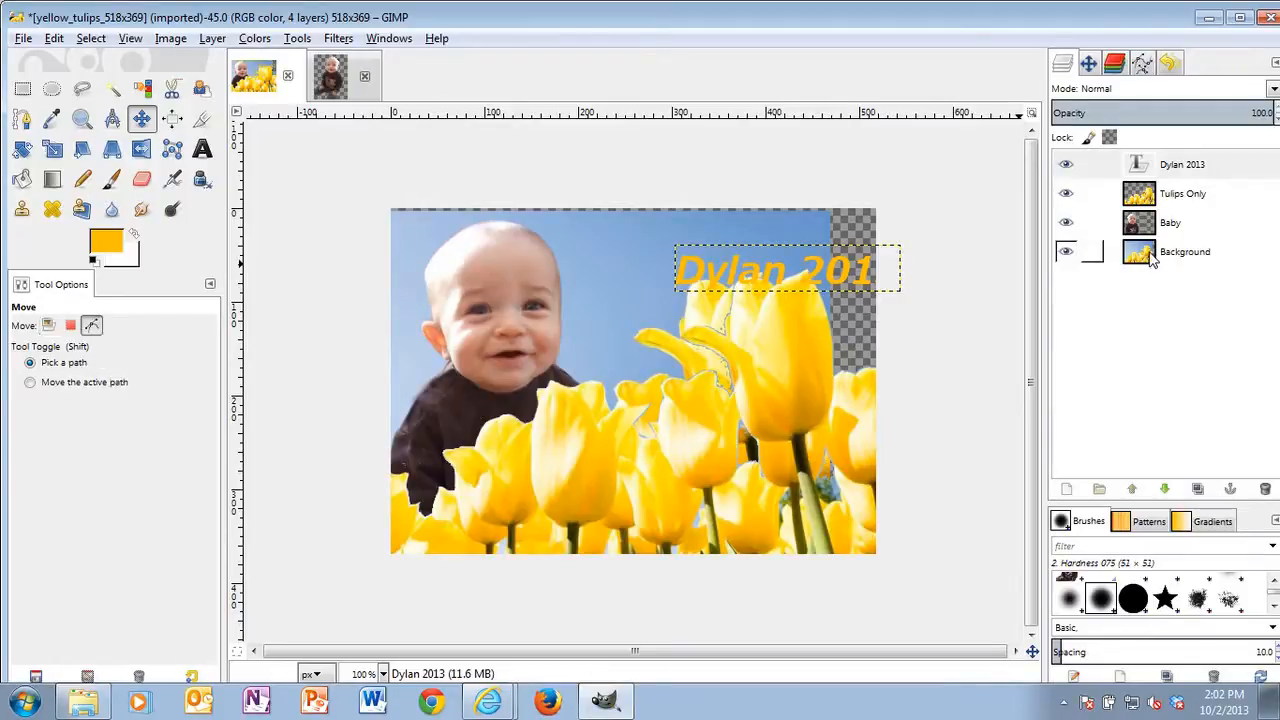
pyautogui.keyDown('ctrl'); pyautogui.click(1152, 258); pyautogui.keyUp('ctrl')
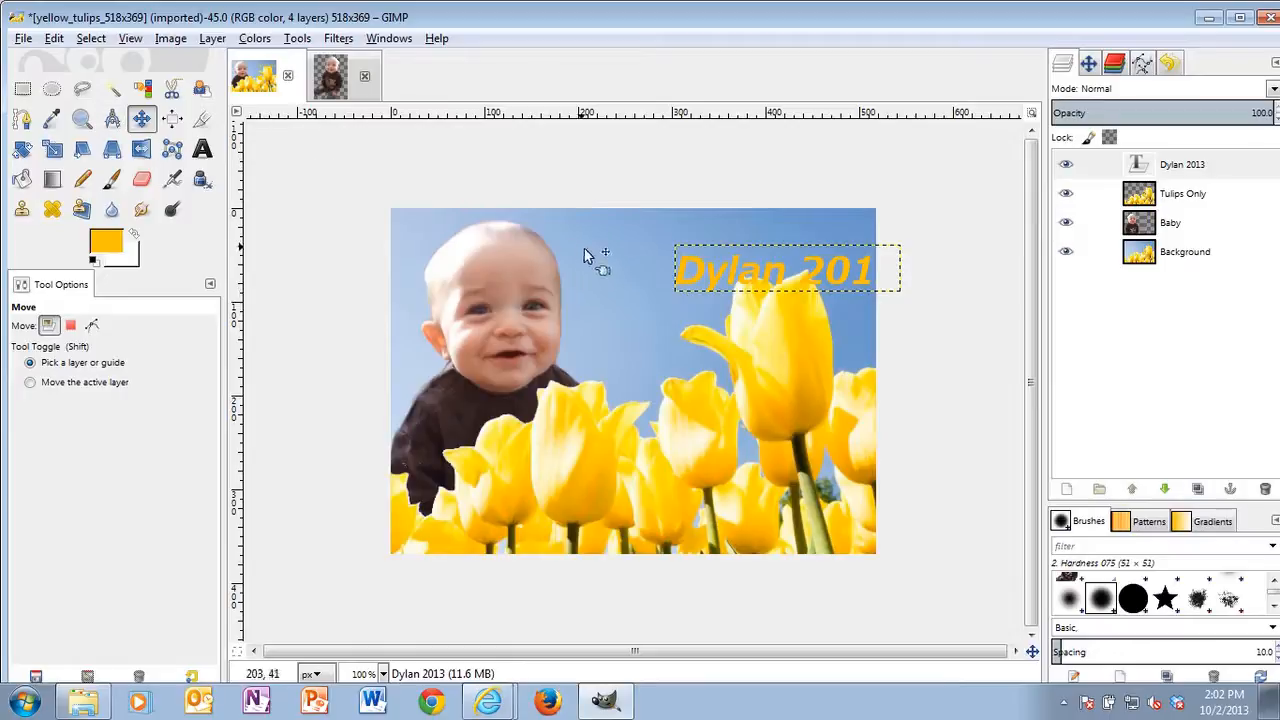
pyautogui.moveTo(700, 279); pyautogui.dragTo(654, 252)
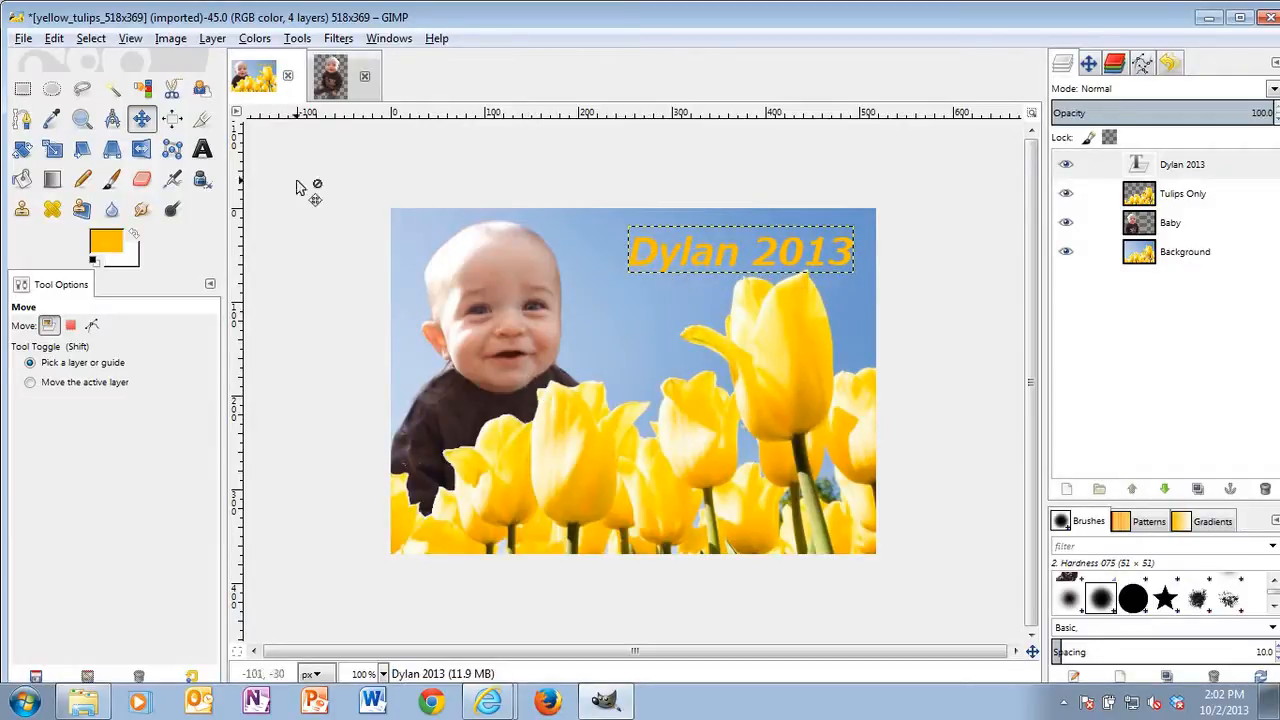
# Step: Select the whole caption text to view its font, size and colour settings, and return to the Move tool
pyautogui.click(202, 149)
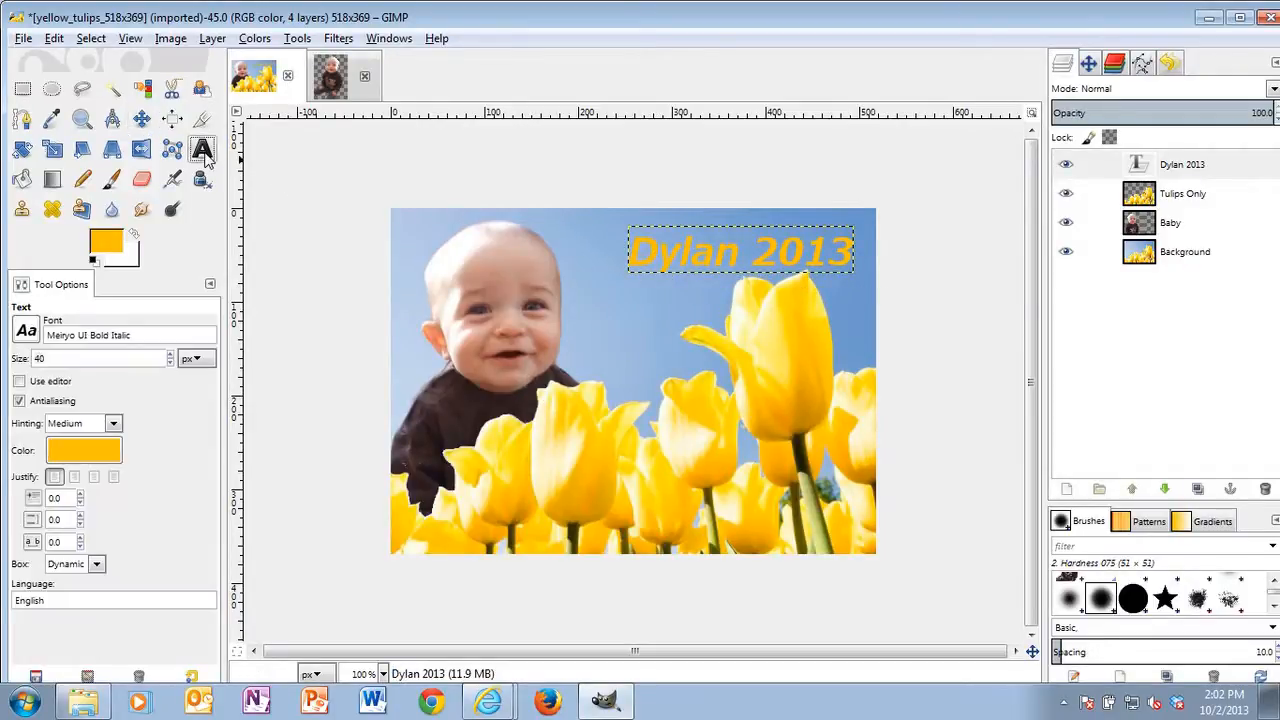
pyautogui.click(742, 250)
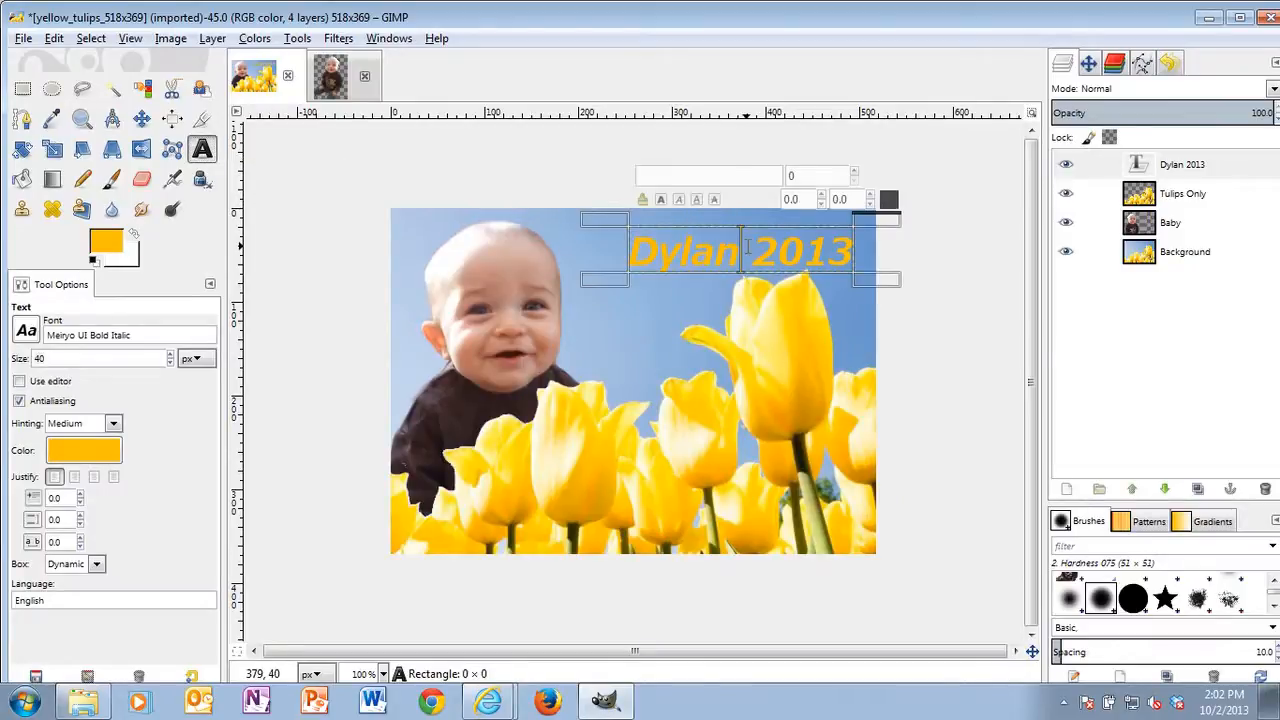
pyautogui.moveTo(852, 250); pyautogui.dragTo(636, 258)
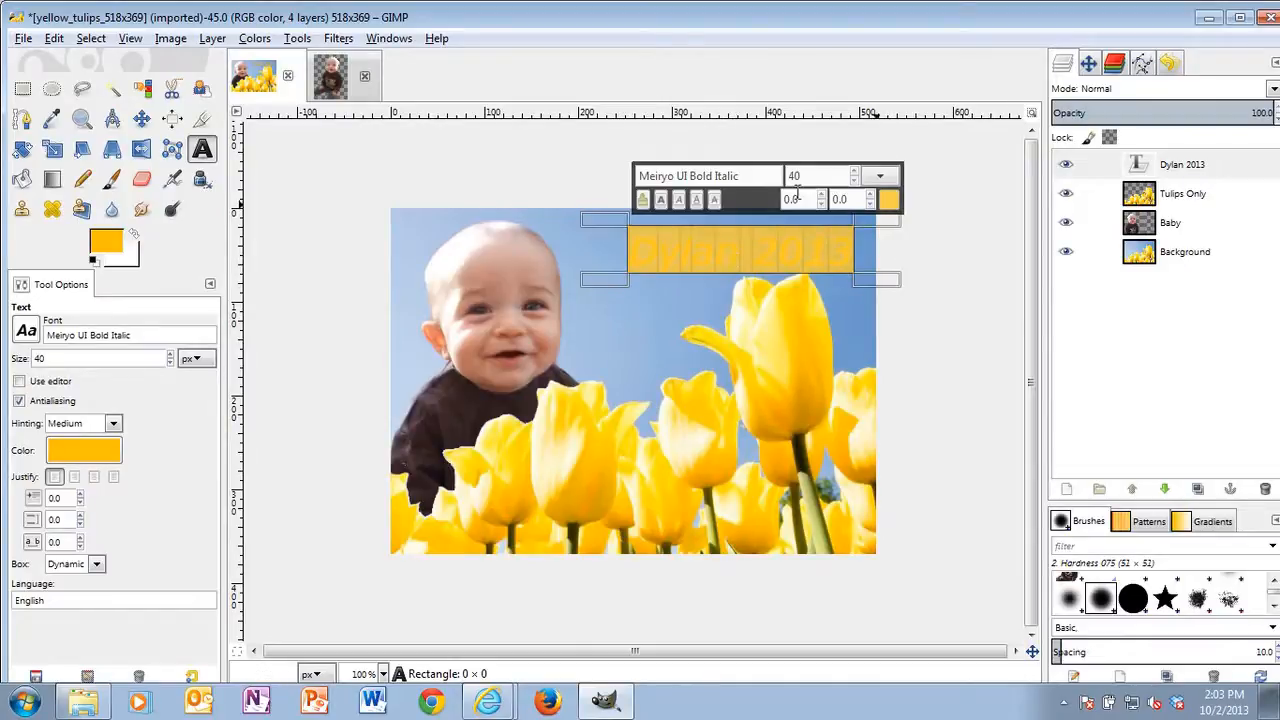
pyautogui.click(141, 119)
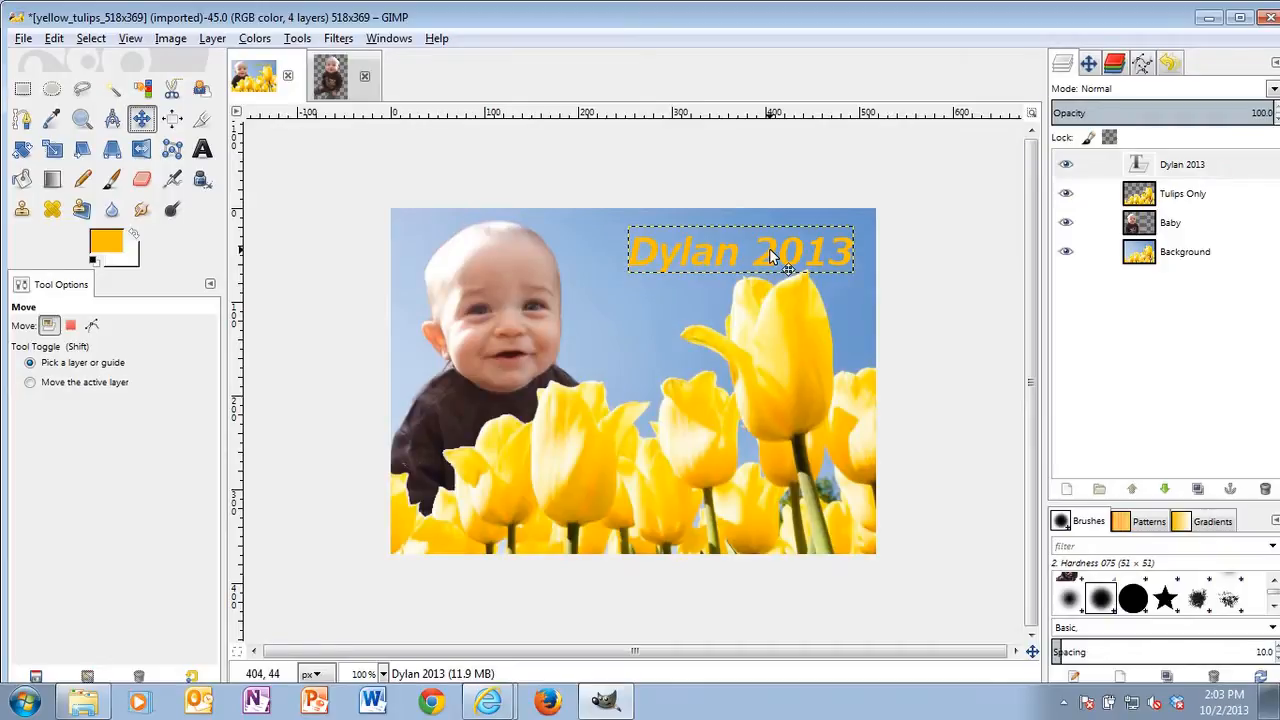
# Step: Move the caption to the right edge of the sky and select its whole text with the Text tool
pyautogui.moveTo(771, 253); pyautogui.dragTo(794, 247)
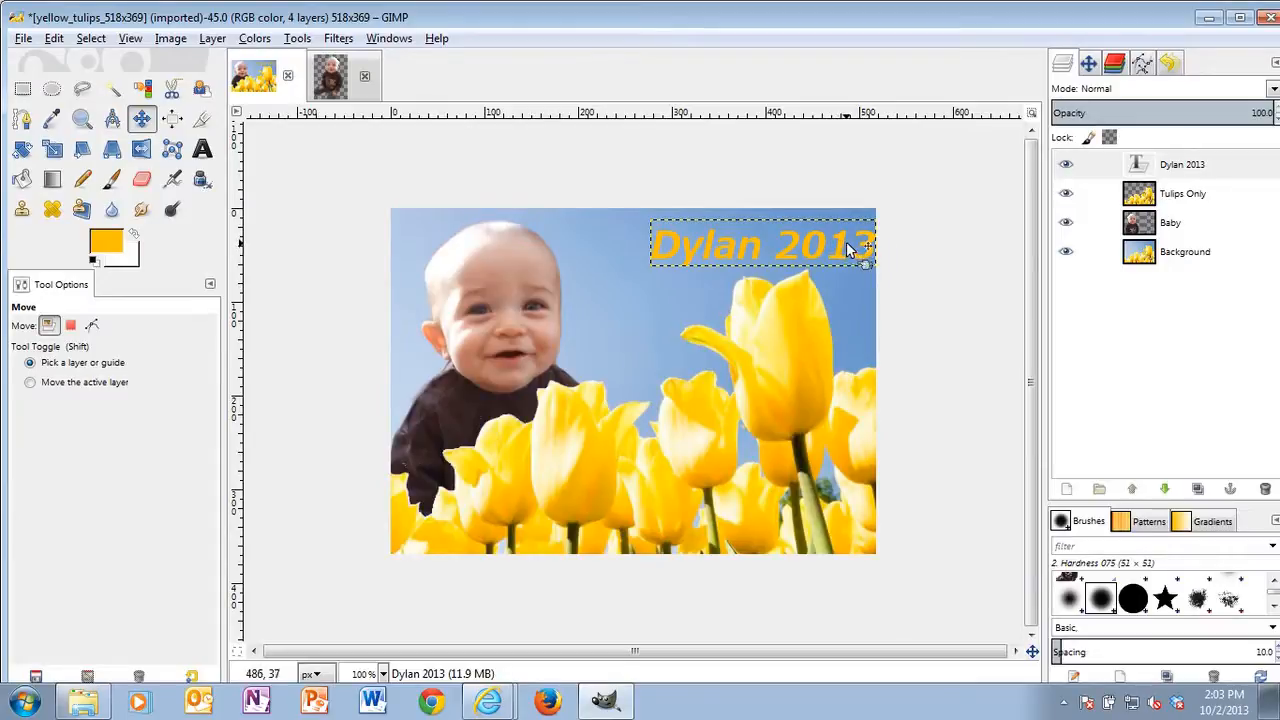
pyautogui.click(202, 150)
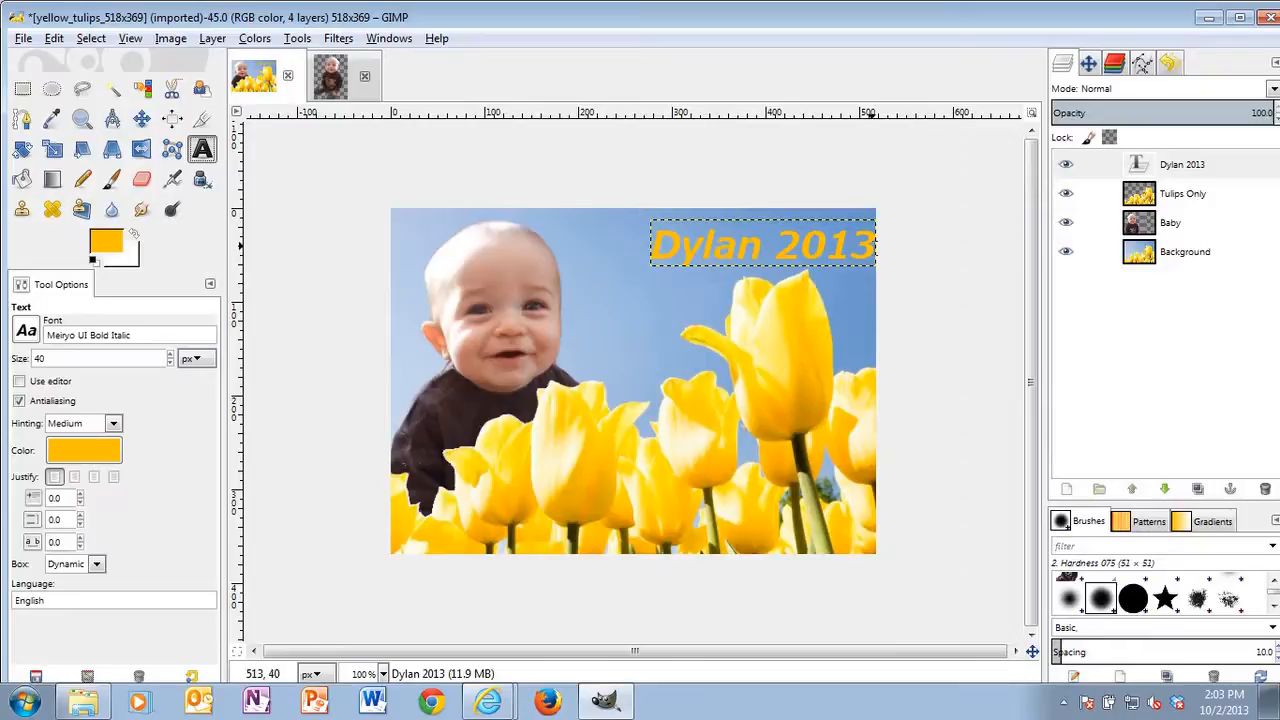
pyautogui.moveTo(877, 247); pyautogui.dragTo(262, 218)
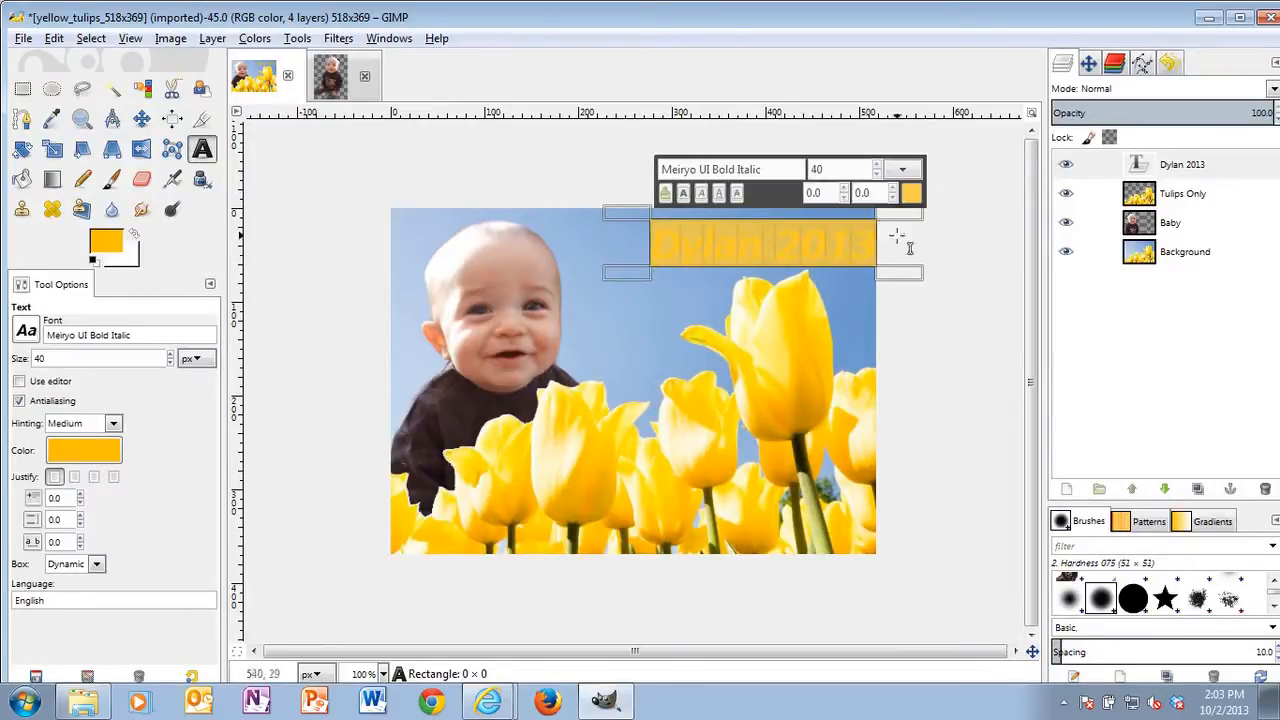
# Step: Apply the Drop Shadow filter to the caption at the image edge with the shadow opacity set to 75
pyautogui.click(340, 40)
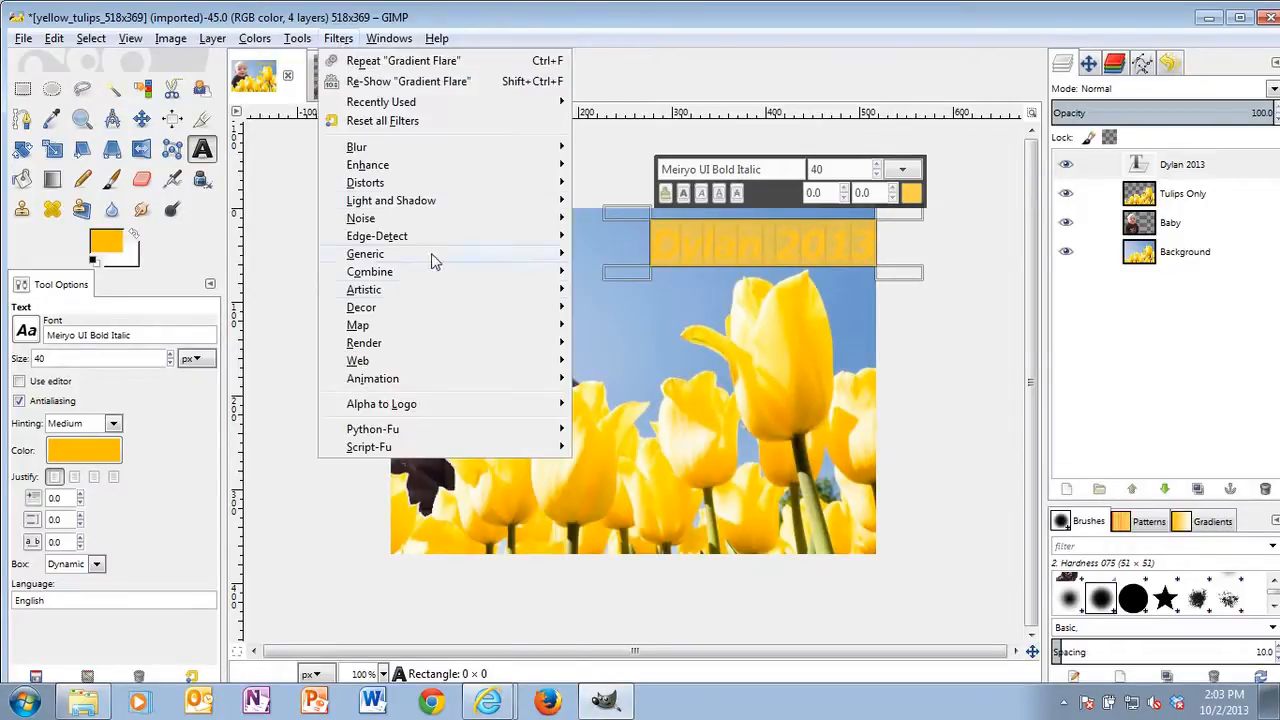
pyautogui.moveTo(402, 199)
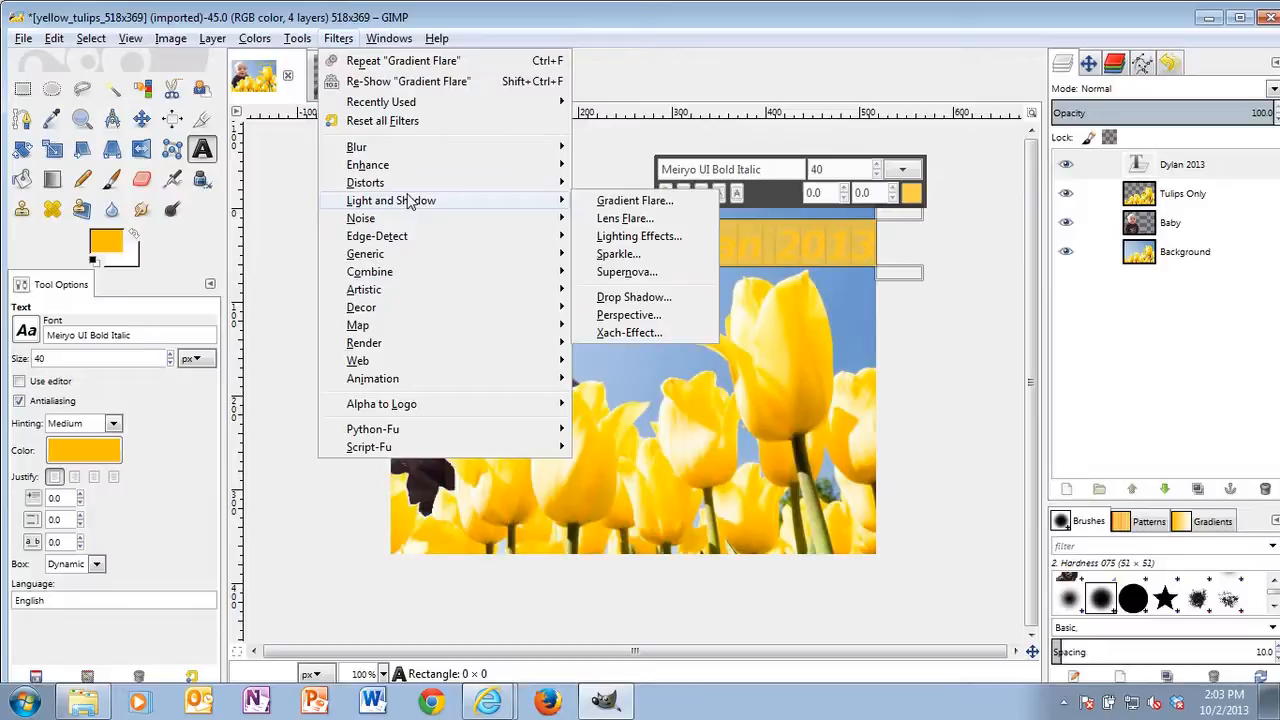
pyautogui.click(638, 298)
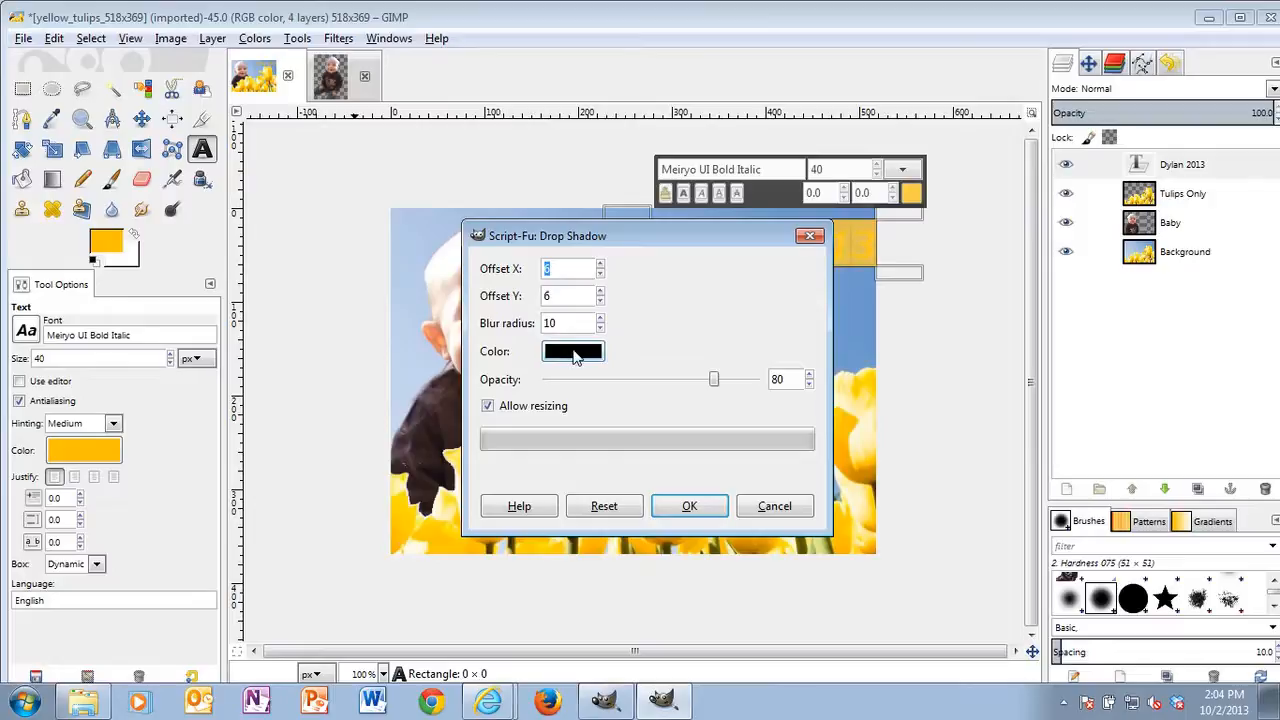
pyautogui.click(717, 385)
pyautogui.moveTo(717, 385); pyautogui.dragTo(639, 385)
pyautogui.moveTo(686, 380); pyautogui.dragTo(706, 383)
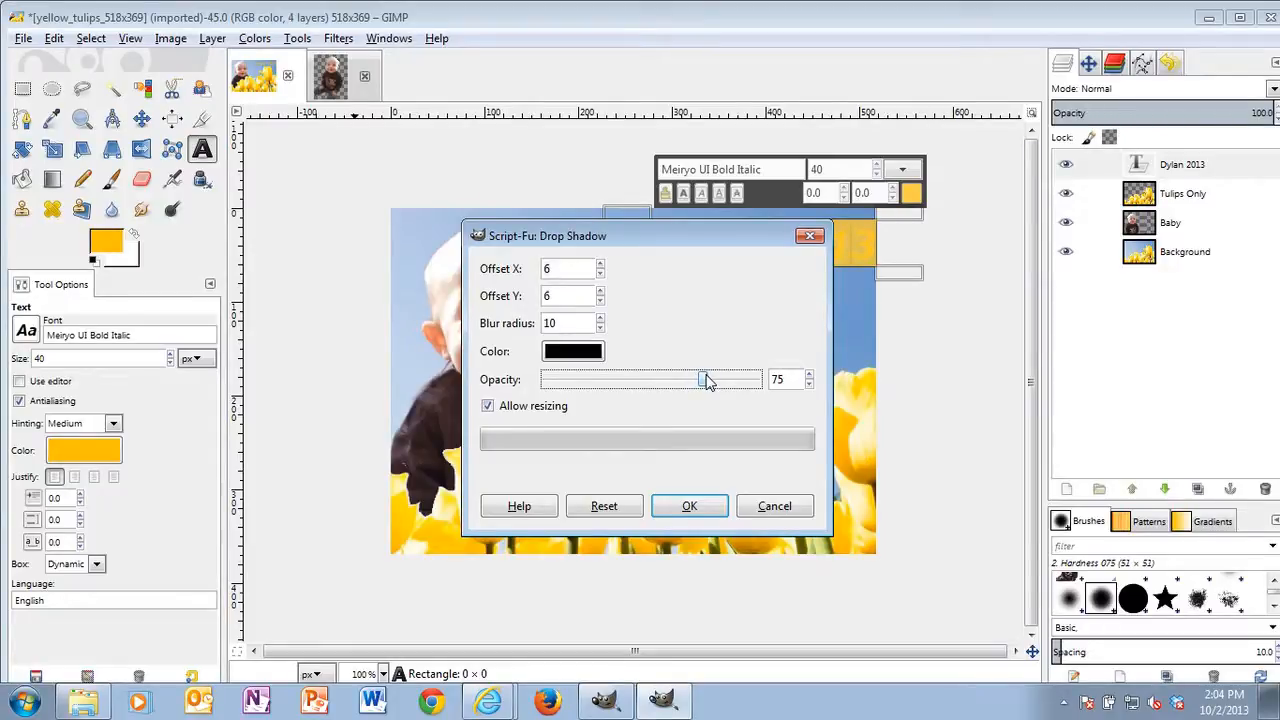
pyautogui.click(689, 507)
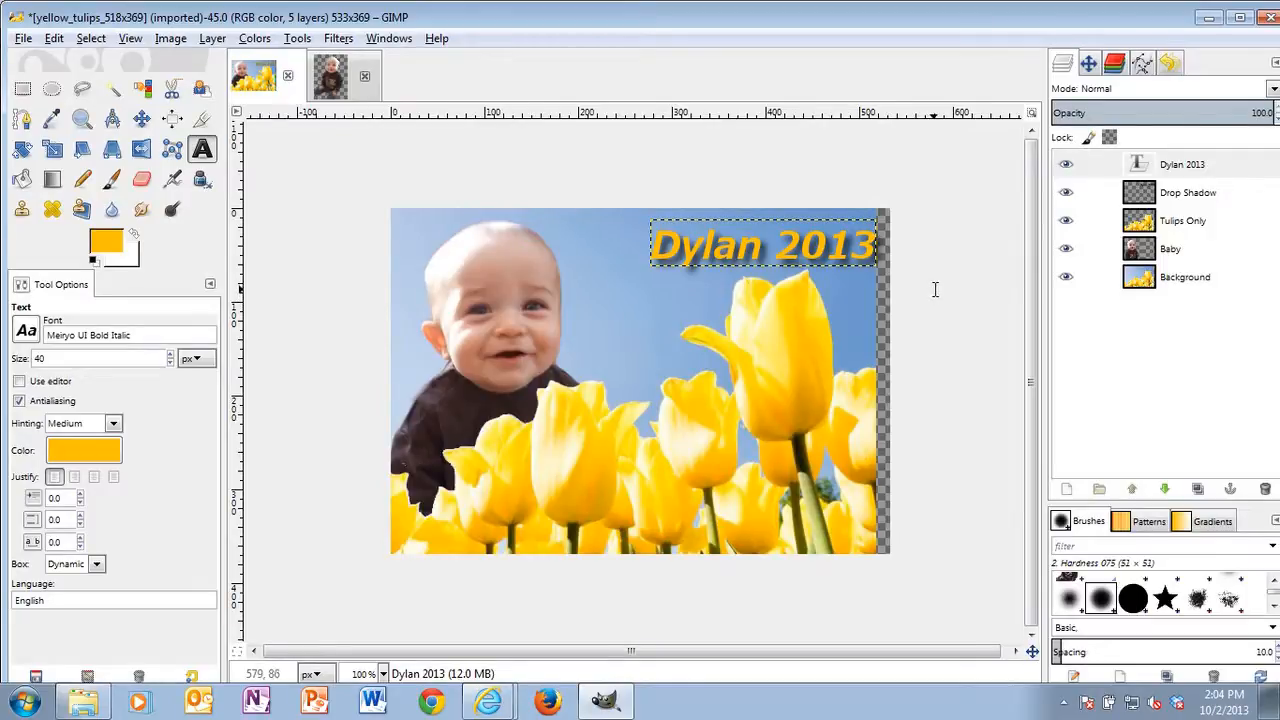
# Step: Undo the drop shadow and move the caption left, into the sky between the baby's head and the tall tulip
pyautogui.hotkey('ctrl', 'z')
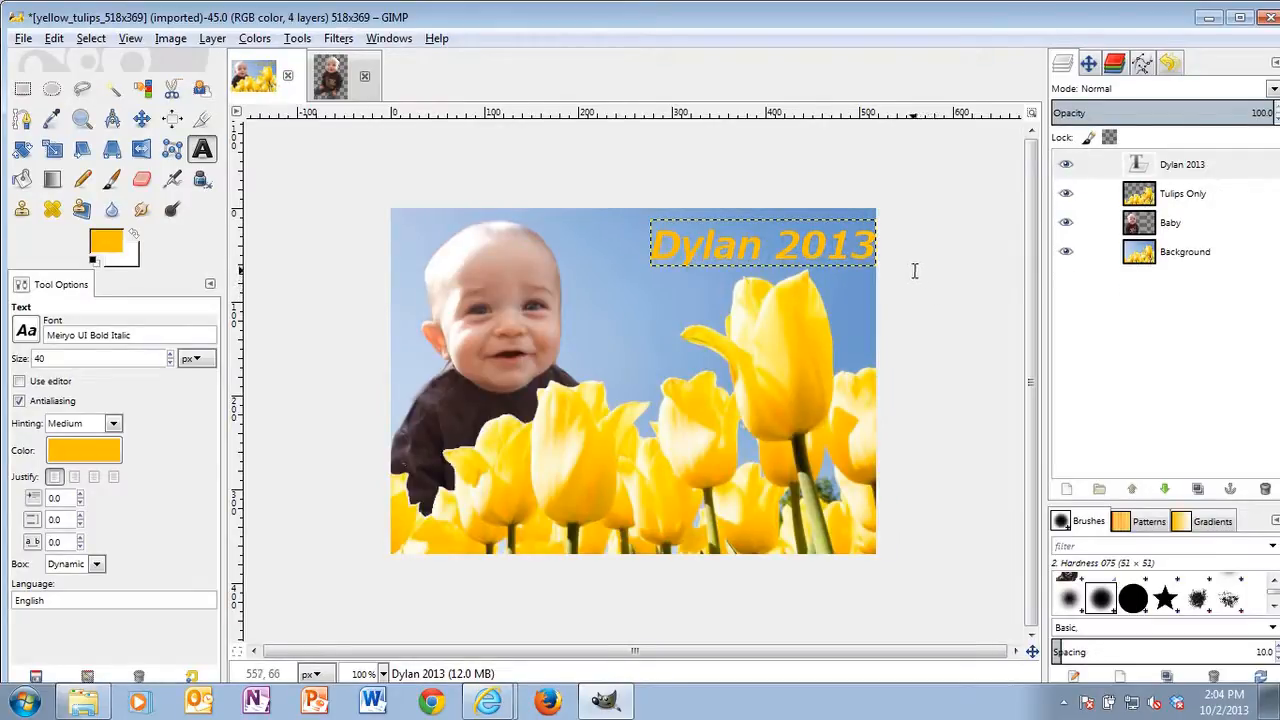
pyautogui.click(141, 119)
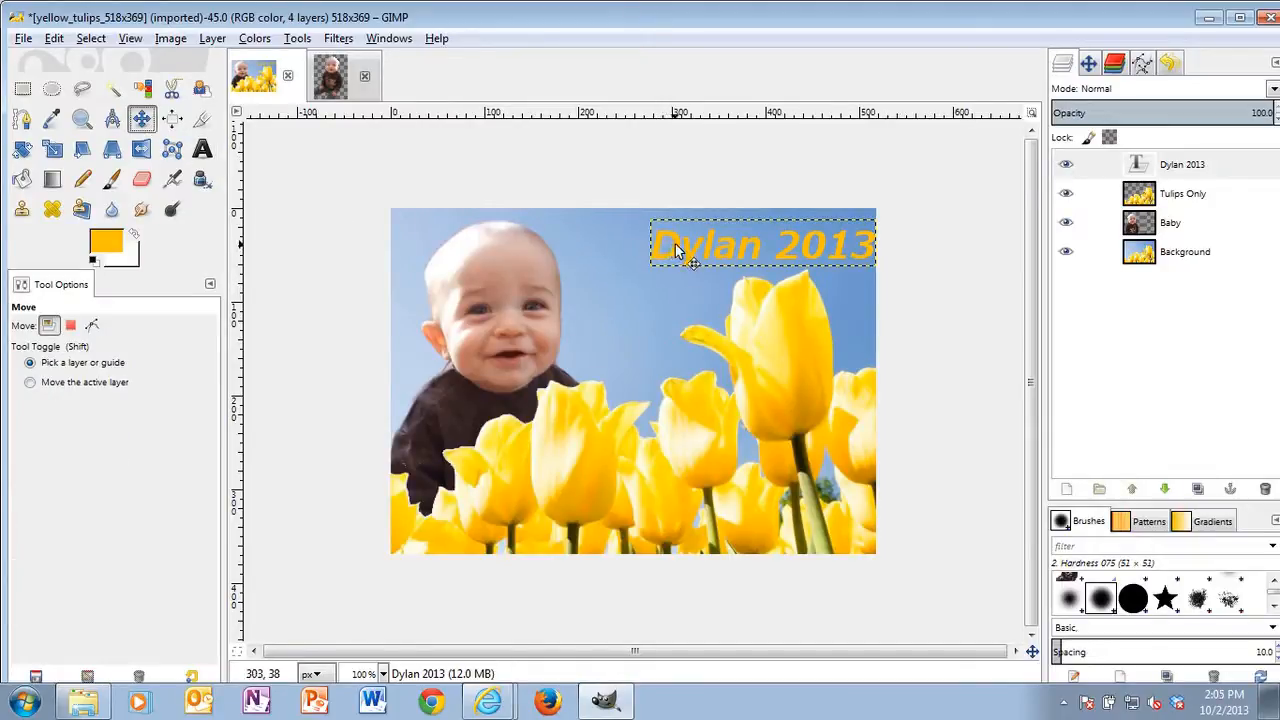
pyautogui.moveTo(677, 250); pyautogui.dragTo(601, 256)
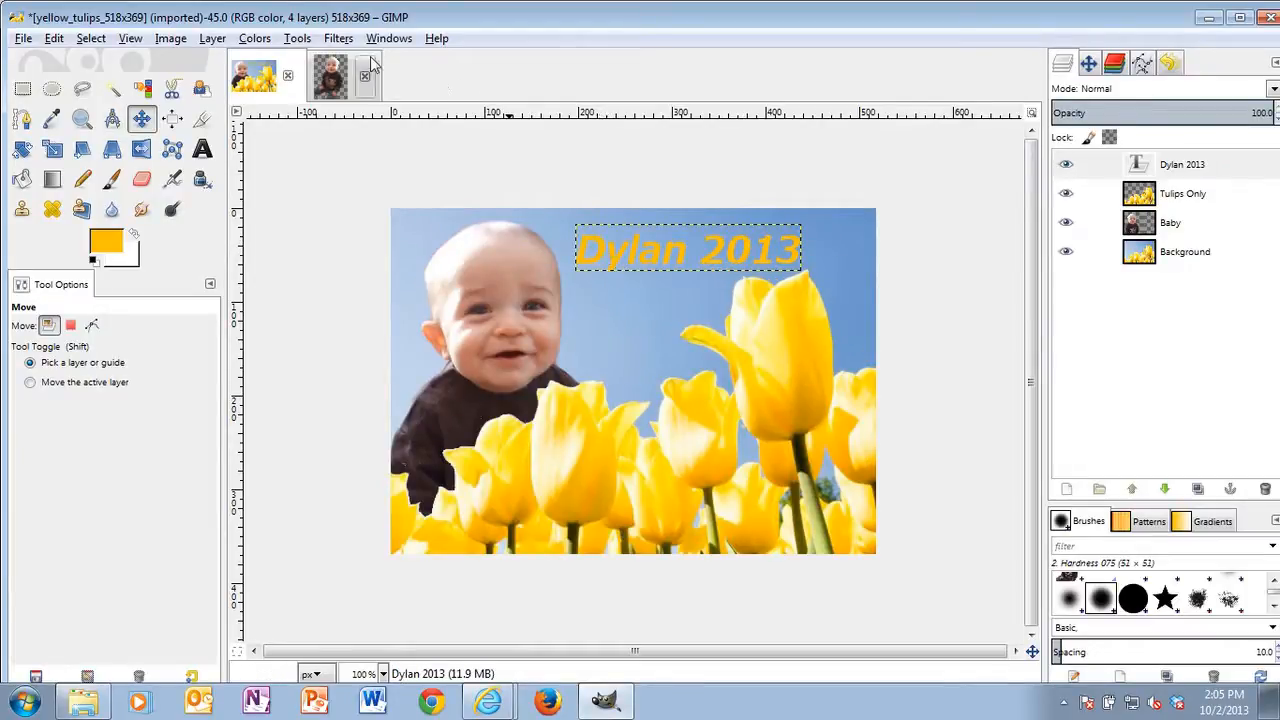
# Step: Select the whole caption text and apply a black Drop Shadow with X and Y offsets 6, blur radius 10 and opacity 75
pyautogui.click(337, 39)
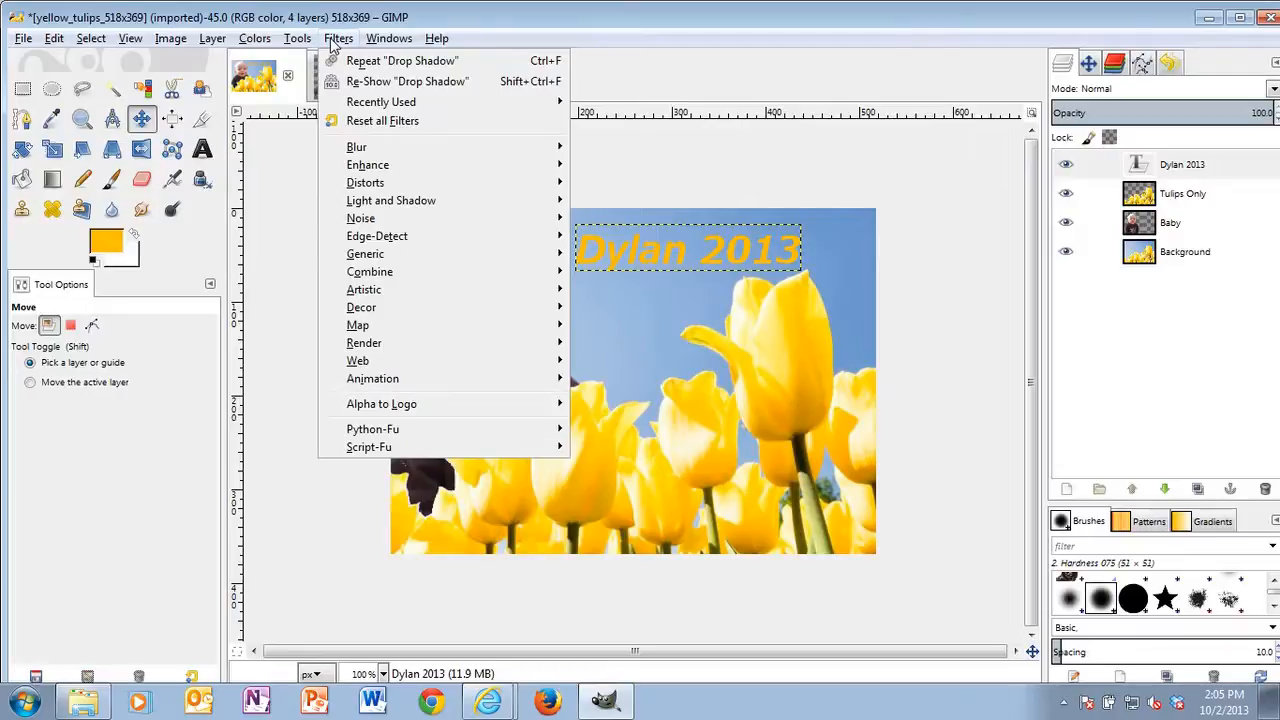
pyautogui.click(532, 20)
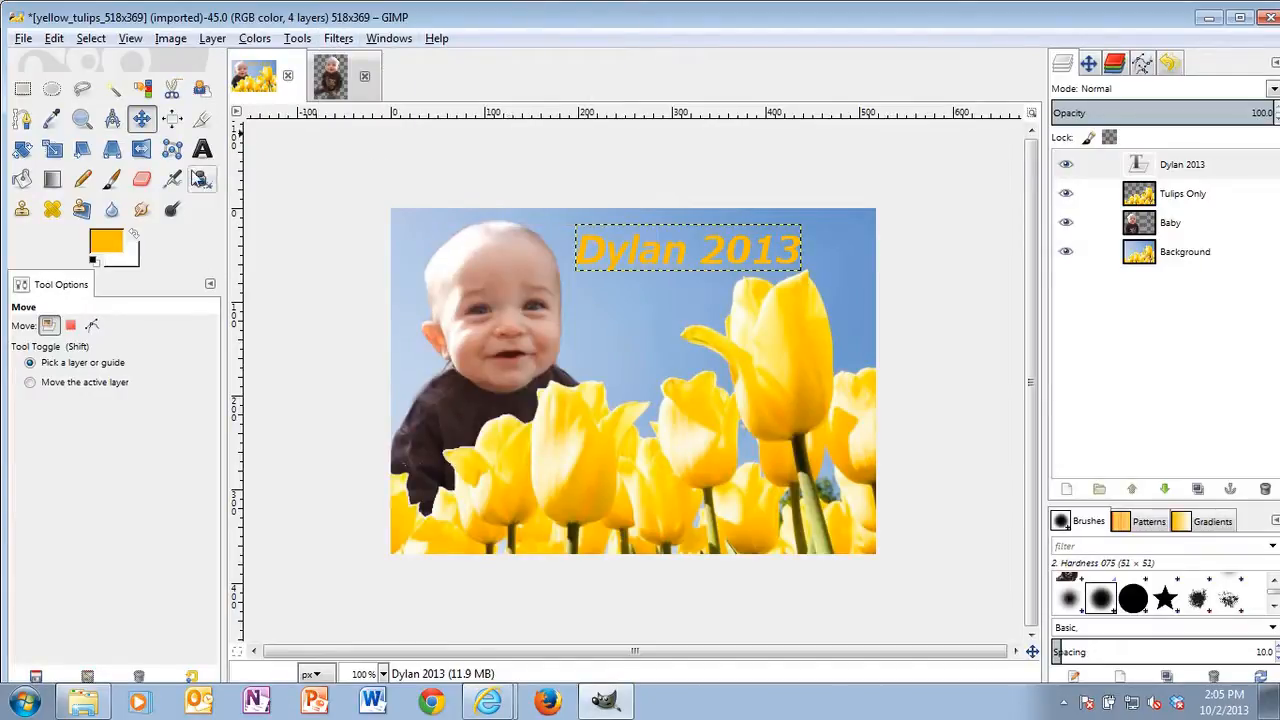
pyautogui.click(202, 148)
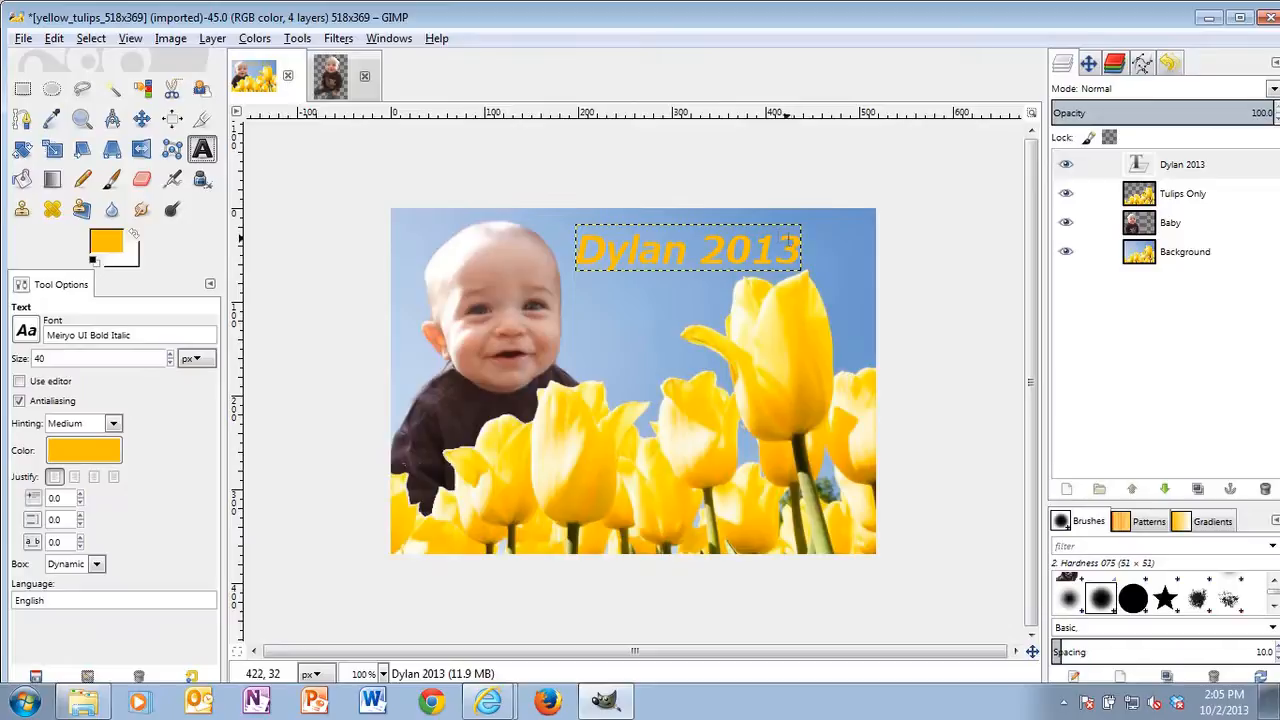
pyautogui.click(789, 246)
pyautogui.moveTo(789, 246); pyautogui.dragTo(576, 250)
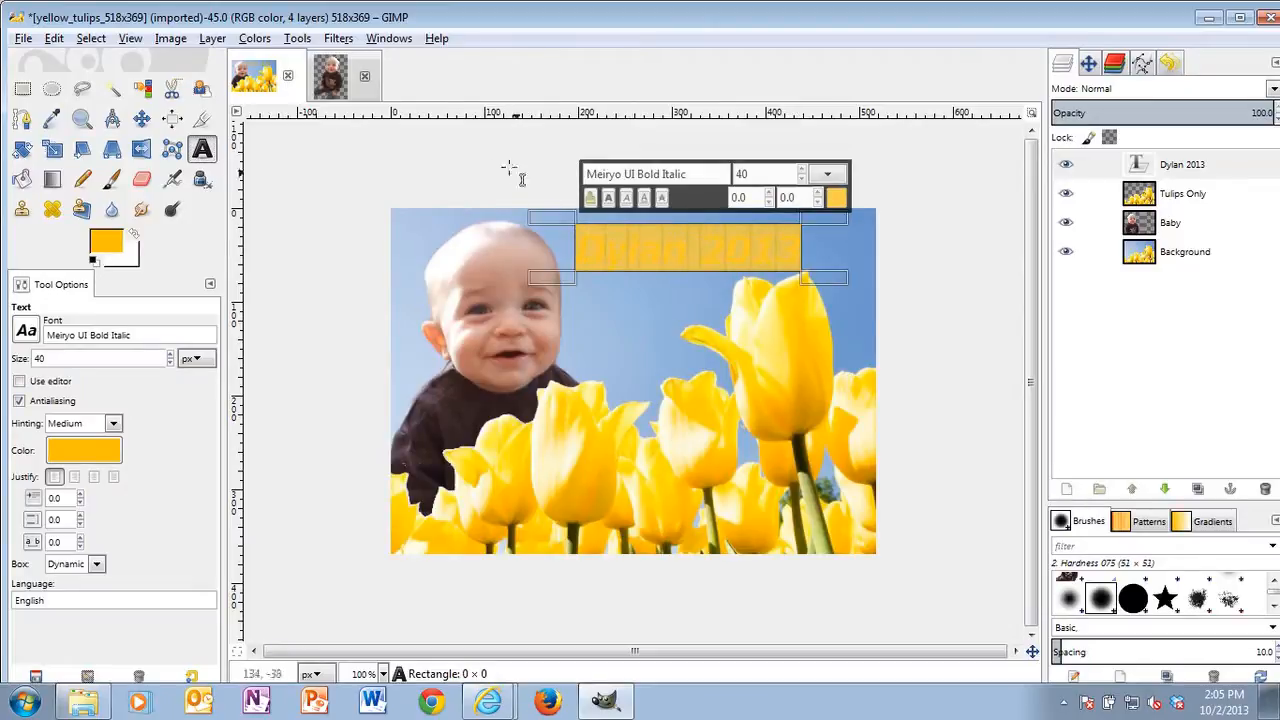
pyautogui.click(338, 38)
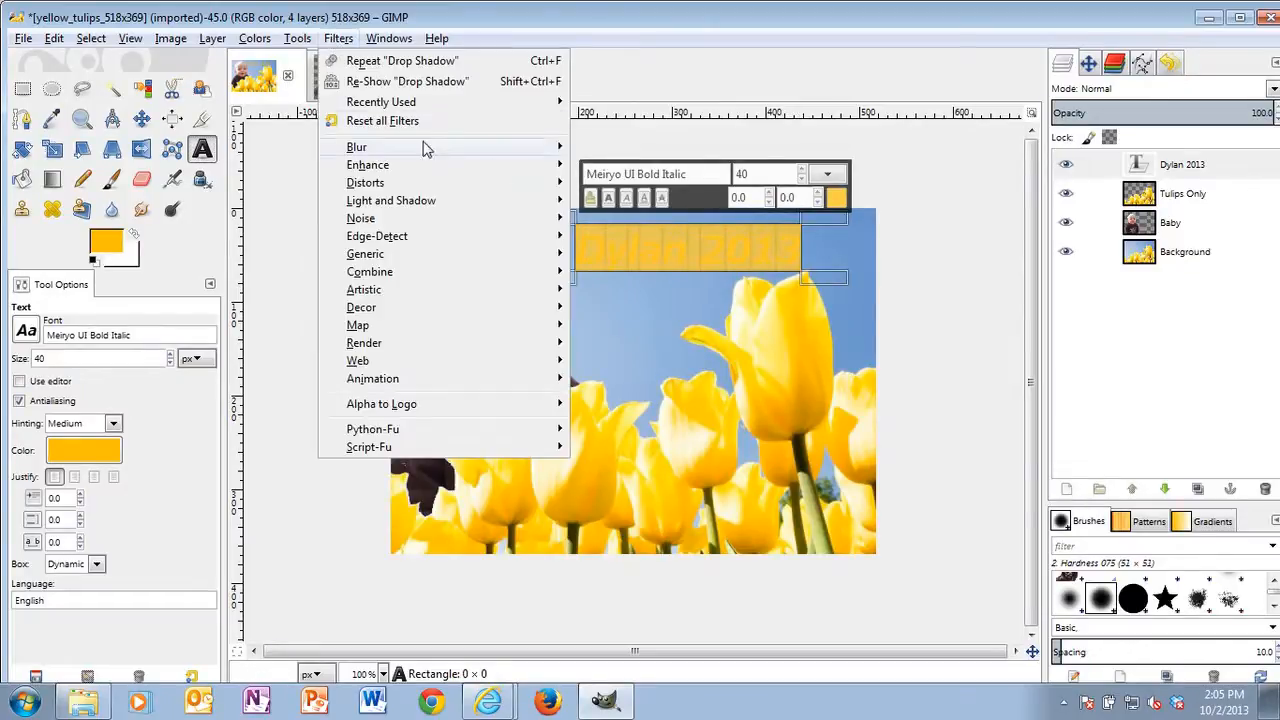
pyautogui.moveTo(437, 205)
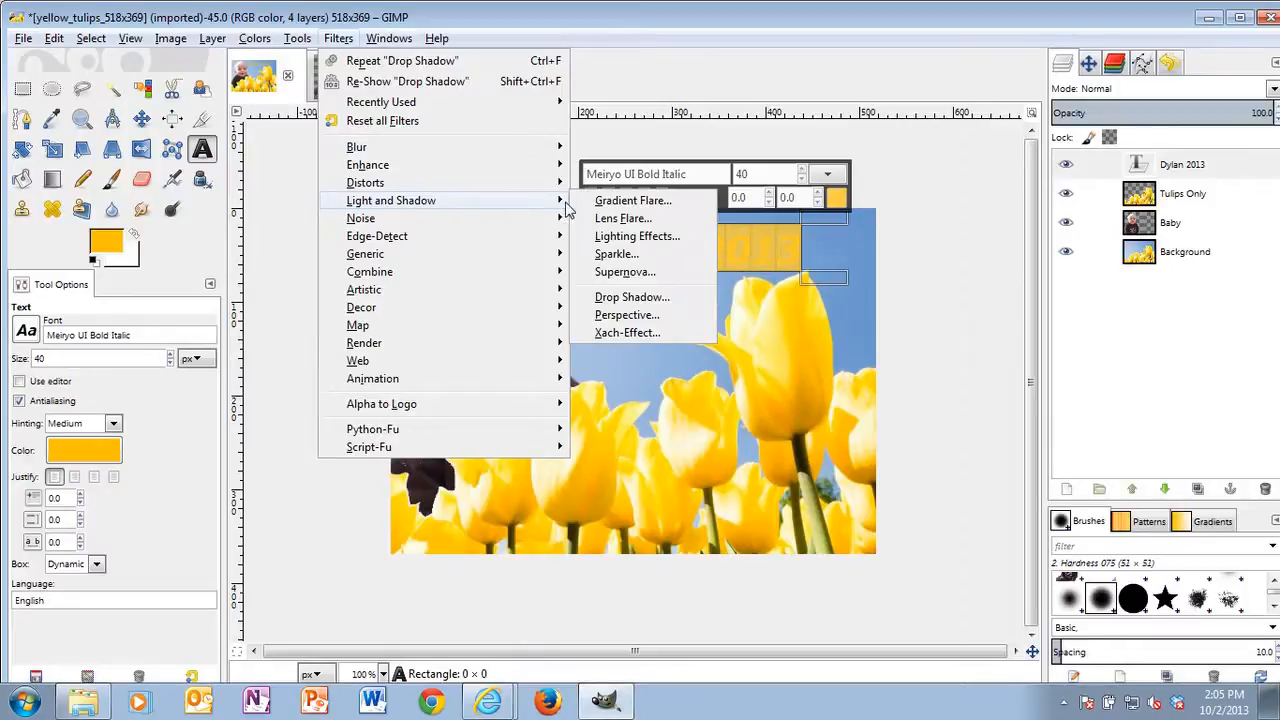
pyautogui.click(630, 297)
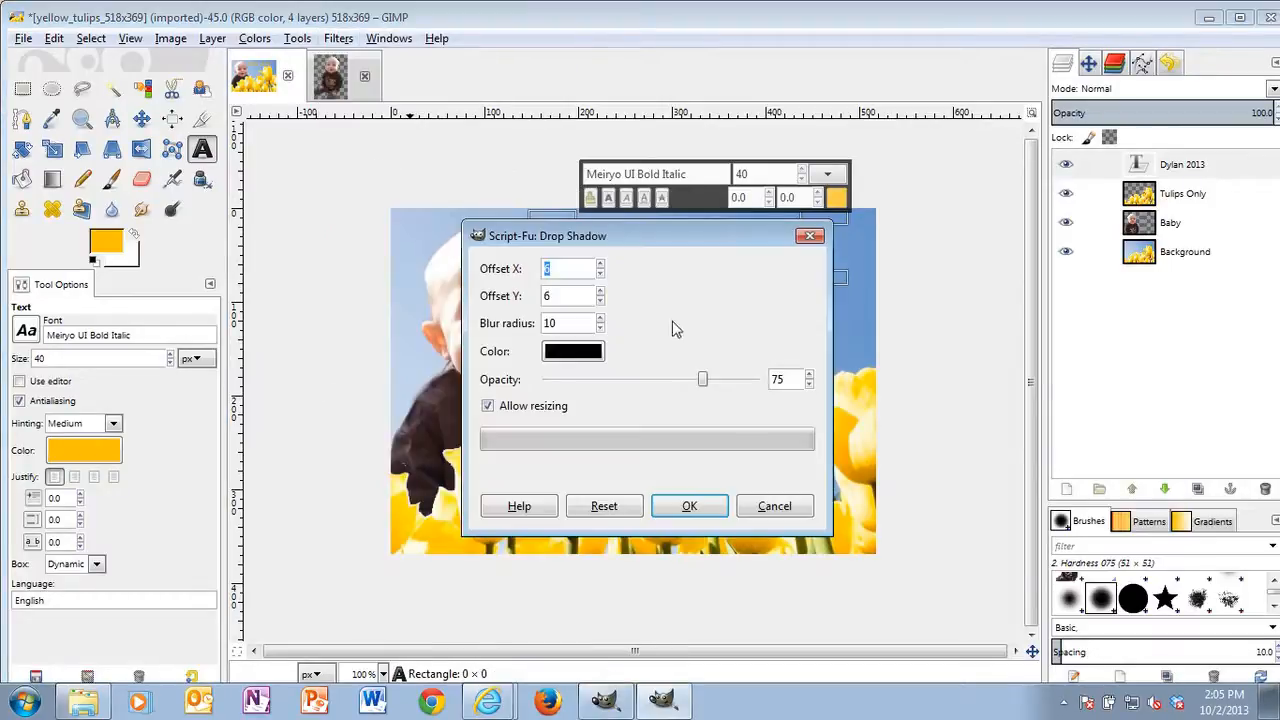
pyautogui.click(690, 507)
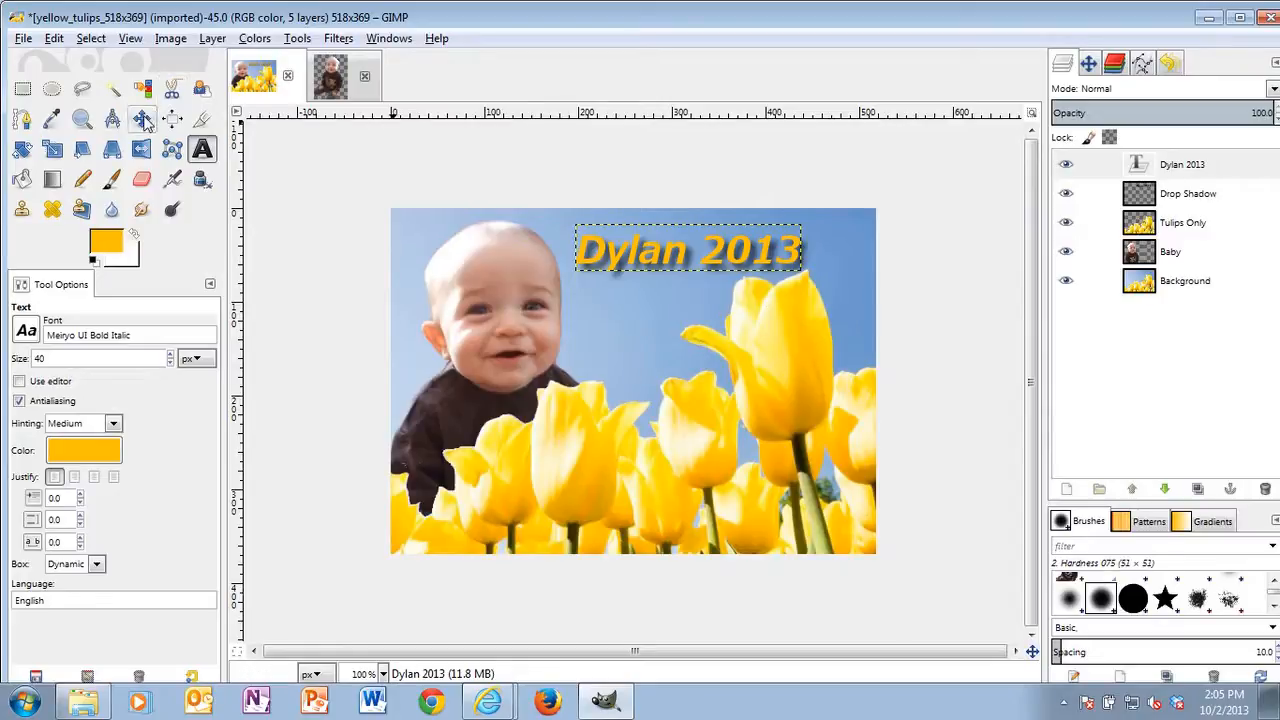
# Step: Try moving the caption slightly down and to the right without linking its shadow layer, and undo the move
pyautogui.click(141, 119)
pyautogui.moveTo(602, 250)
pyautogui.mouseDown()
pyautogui.moveTo(577, 238)
pyautogui.moveTo(578, 298)
pyautogui.moveTo(655, 302)
pyautogui.moveTo(612, 261)
pyautogui.moveTo(633, 448)
pyautogui.moveTo(633, 333)
pyautogui.moveTo(615, 260)
pyautogui.mouseUp()
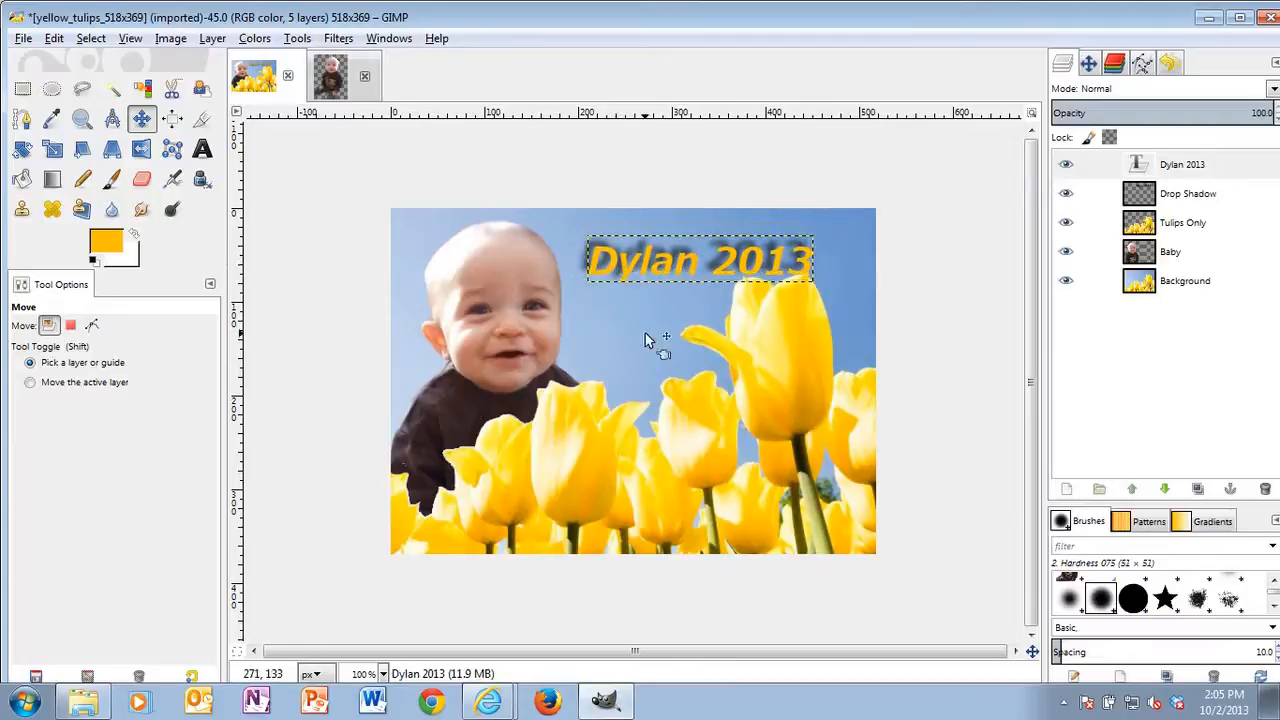
pyautogui.hotkey('ctrl', 'z')
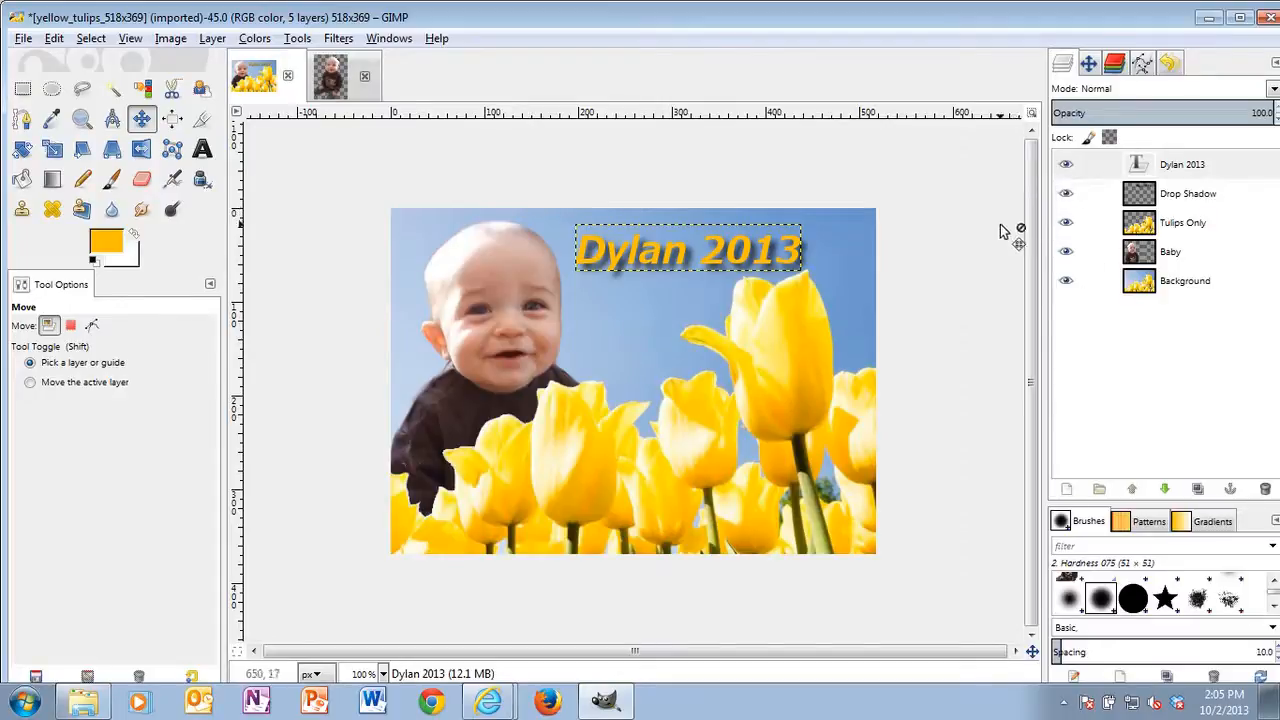
# Step: Link the caption text layer with the Drop Shadow layer and move both together slightly up and to the right
pyautogui.click(1094, 168)
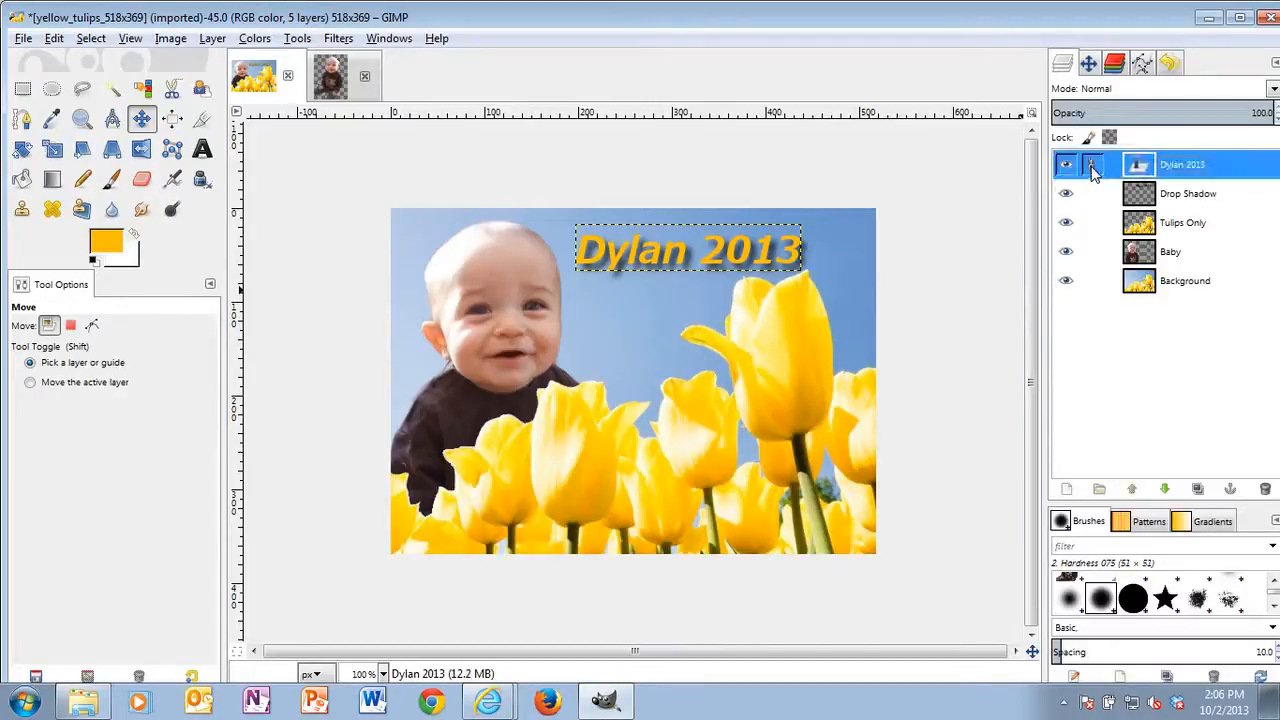
pyautogui.click(1092, 194)
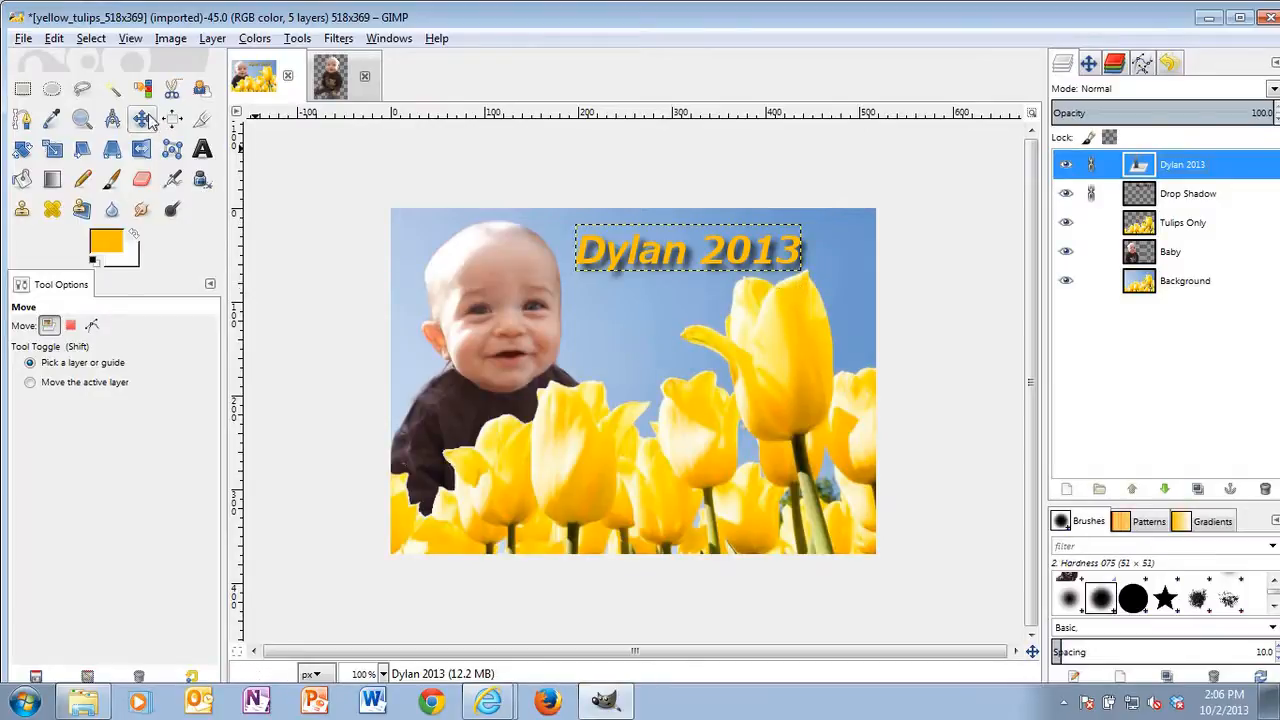
pyautogui.click(141, 119)
pyautogui.moveTo(606, 251)
pyautogui.mouseDown()
pyautogui.moveTo(614, 234)
pyautogui.moveTo(612, 310)
pyautogui.moveTo(541, 272)
pyautogui.moveTo(598, 290)
pyautogui.moveTo(614, 310)
pyautogui.moveTo(608, 244)
pyautogui.mouseUp()
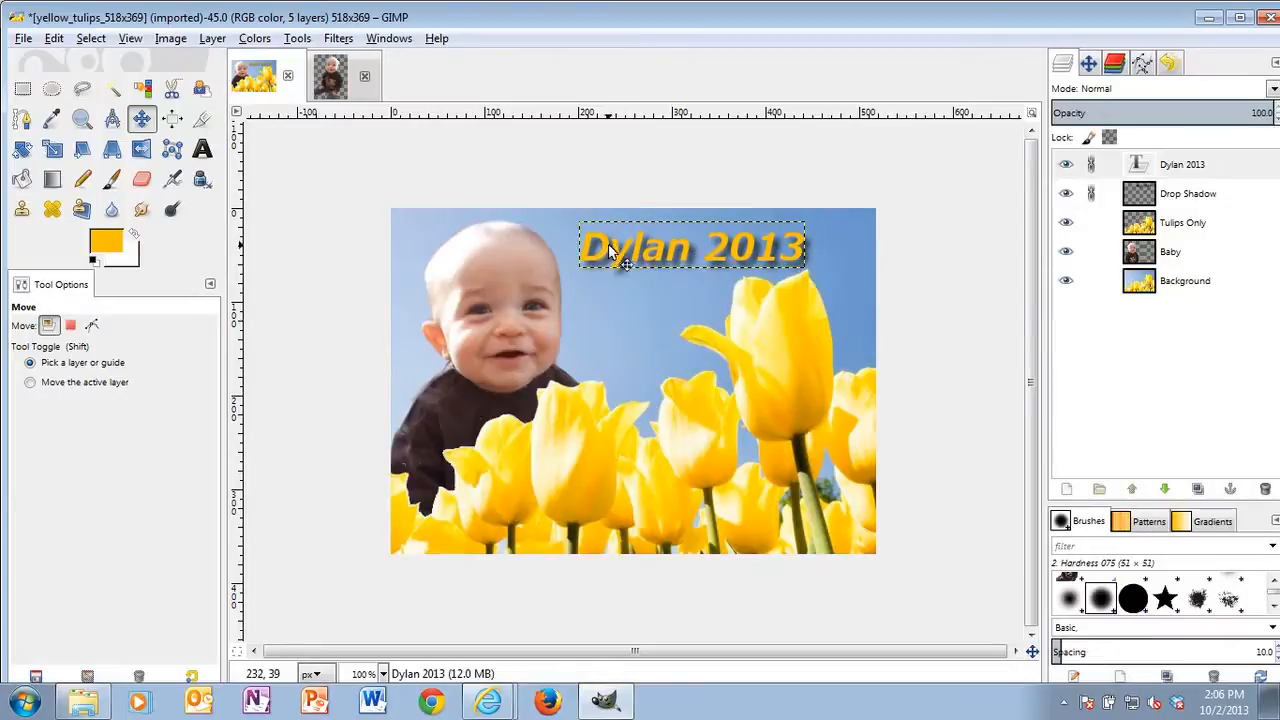
# Step: Lower the Drop Shadow layer two positions so it sits below the Baby layer and above the Background
pyautogui.click(1235, 170)
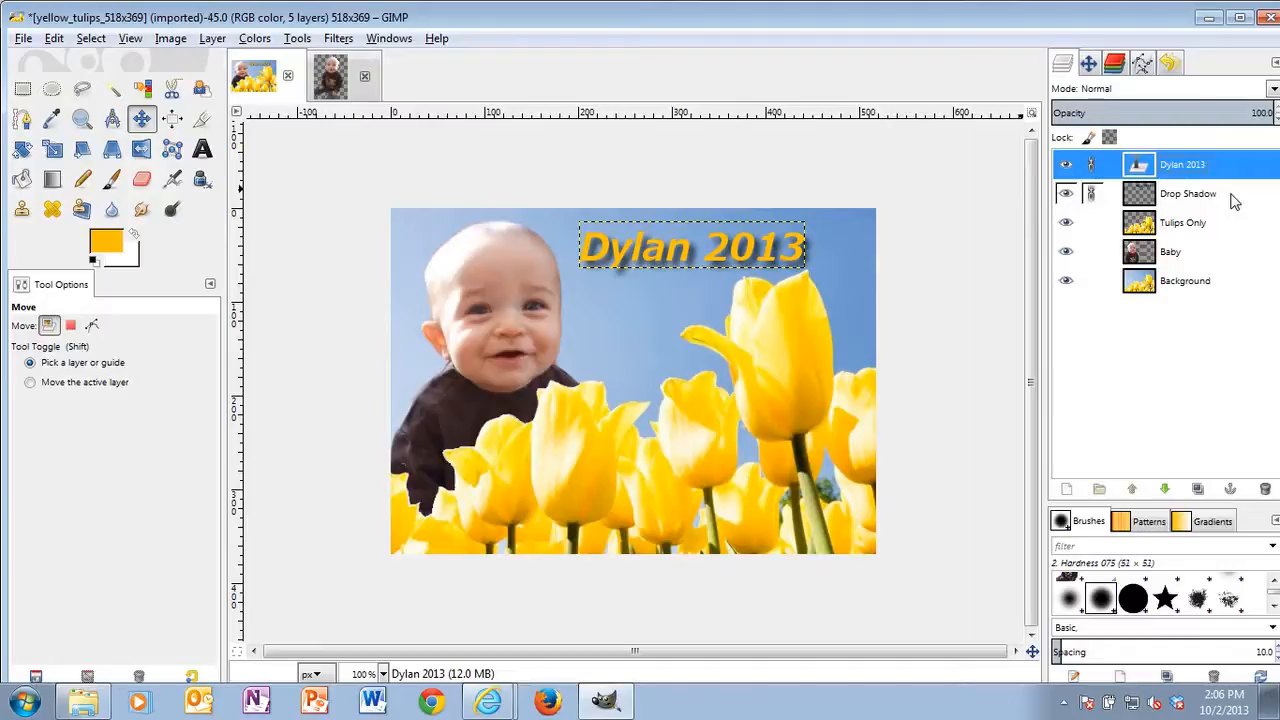
pyautogui.click(1235, 200)
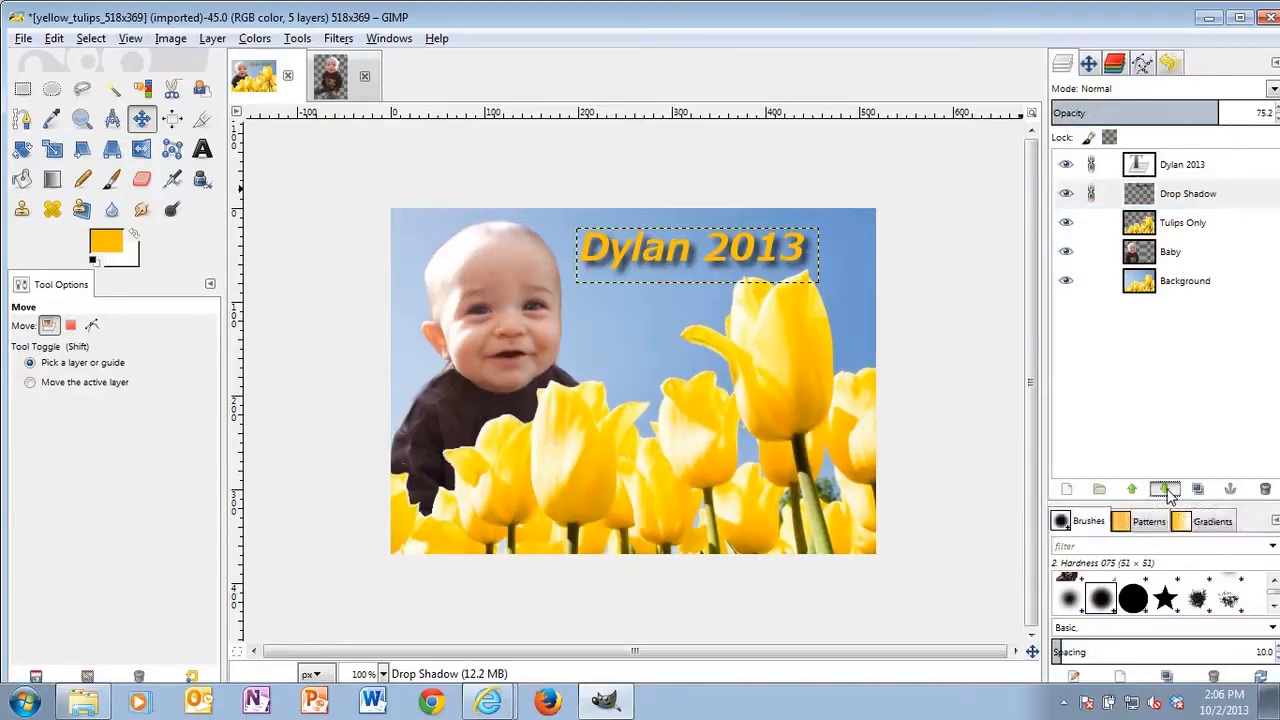
pyautogui.click(1166, 490)
pyautogui.click(1166, 490)
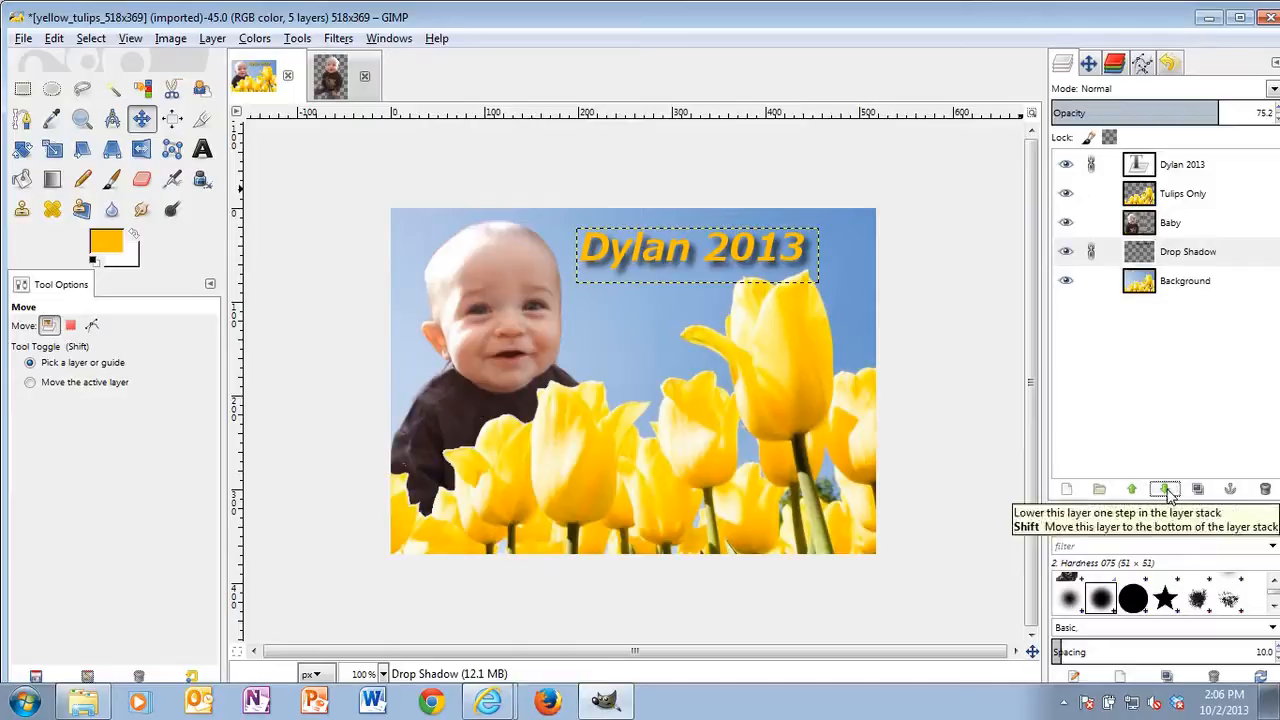
# Step: Lower the caption text layer two positions so it sits between the Baby and Drop Shadow layers
pyautogui.click(1188, 167)
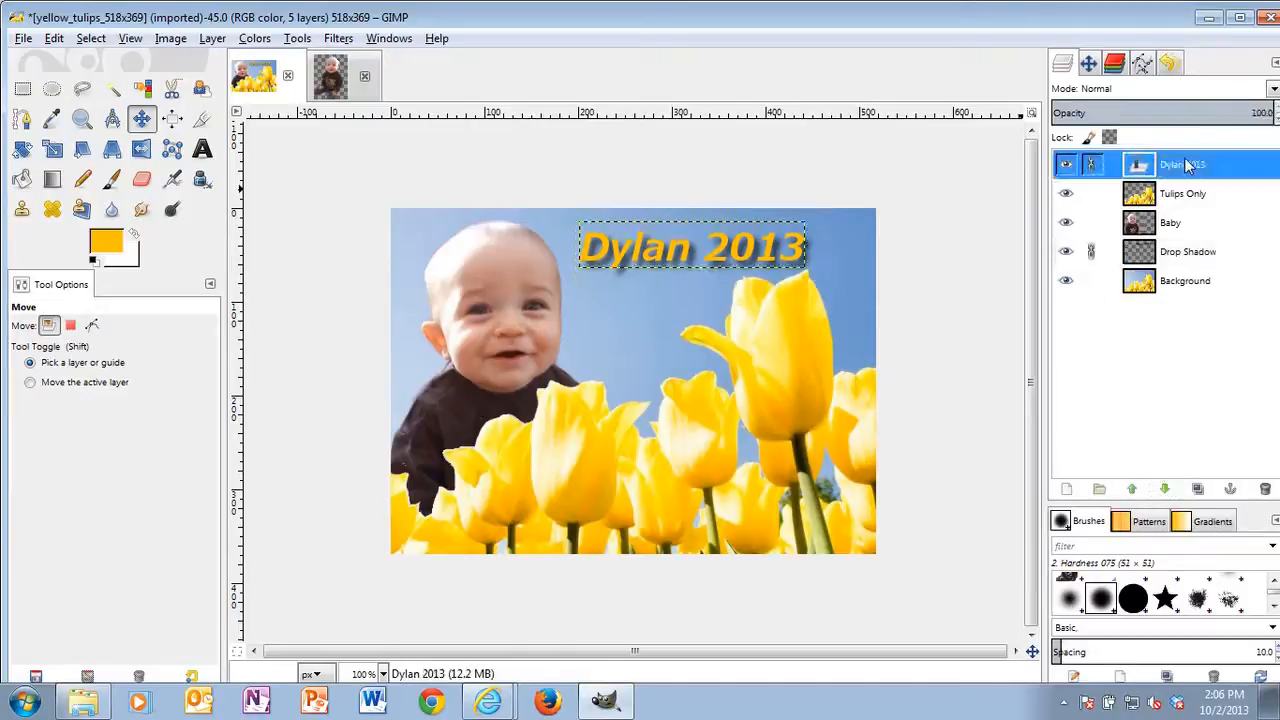
pyautogui.click(1165, 490)
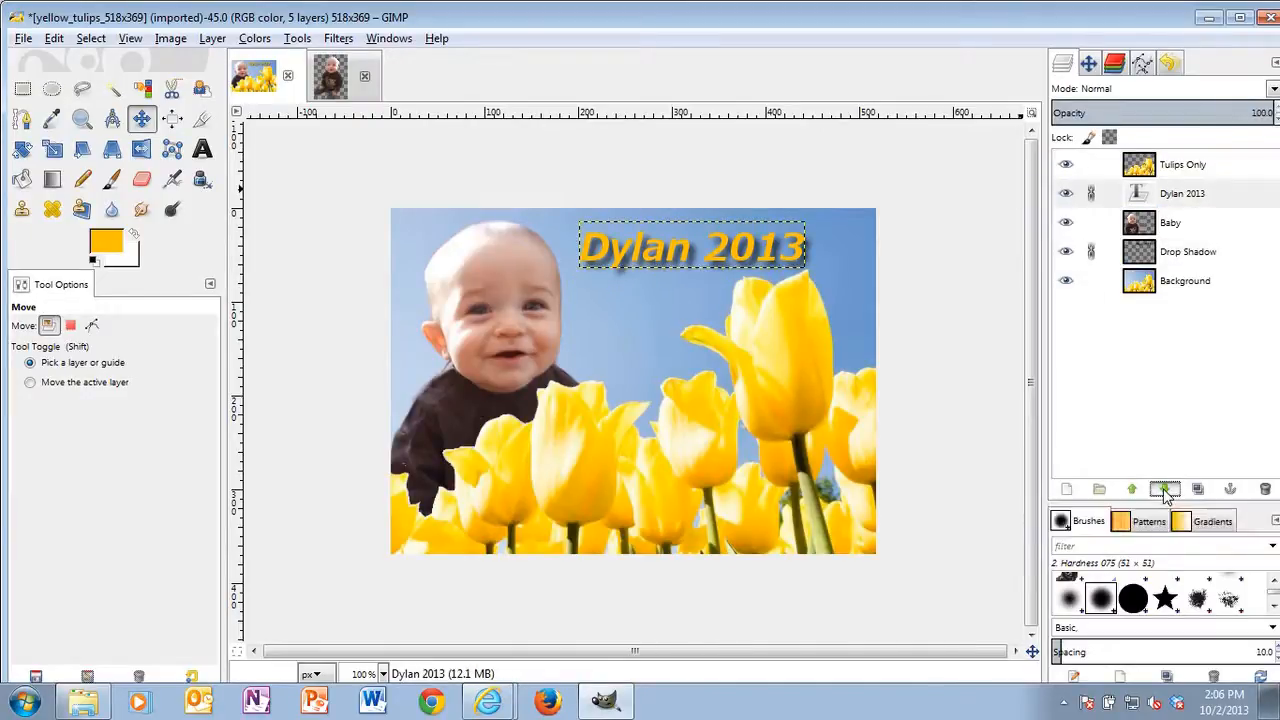
pyautogui.click(1166, 490)
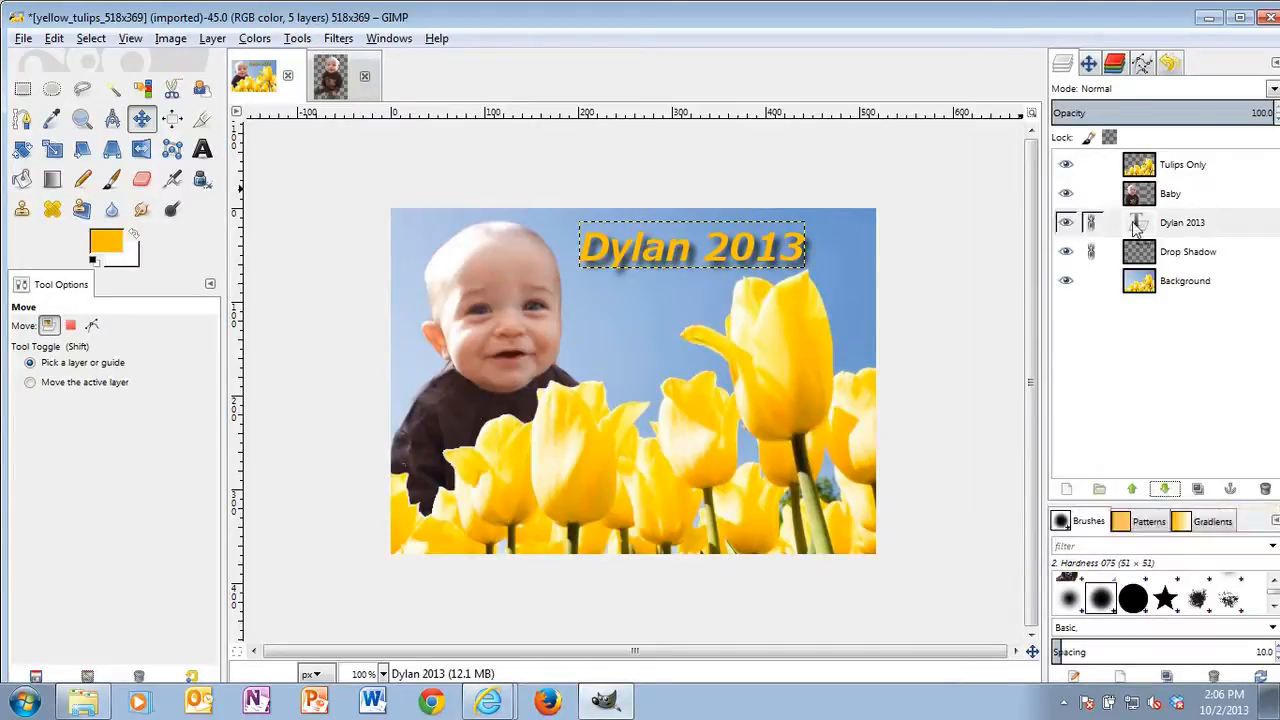
# Step: Move the linked caption and shadow behind the baby's head and back into the open sky above the tall tulip
pyautogui.moveTo(622, 258); pyautogui.dragTo(429, 230)
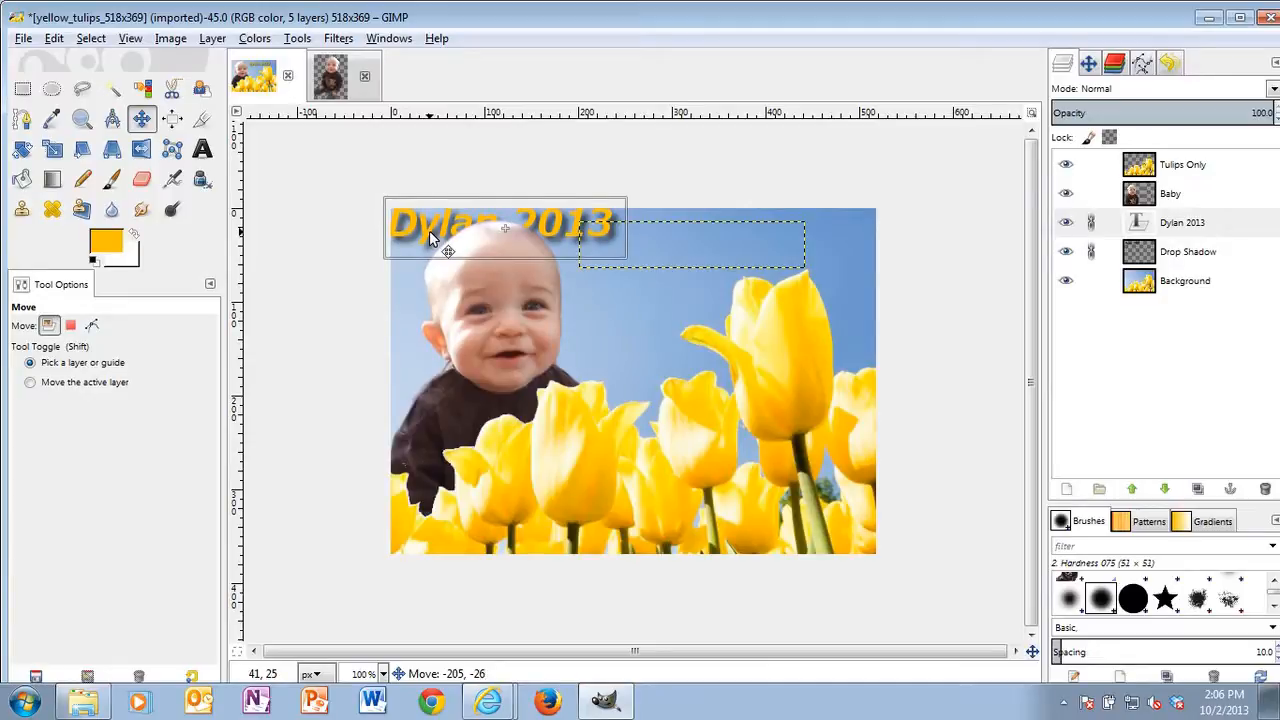
pyautogui.moveTo(429, 230); pyautogui.dragTo(658, 256)
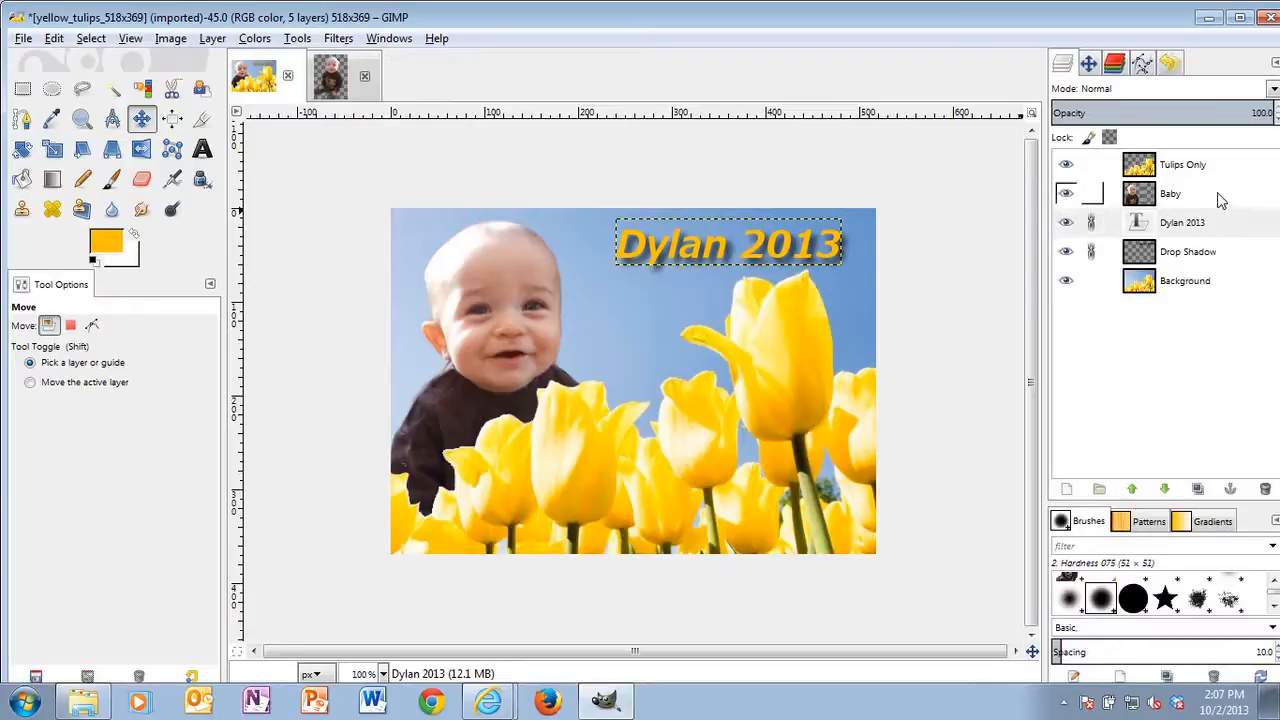
# Step: Reduce the Baby layer's opacity to 52.5 to preview its transparency, and restore it to 100
pyautogui.click(1220, 196)
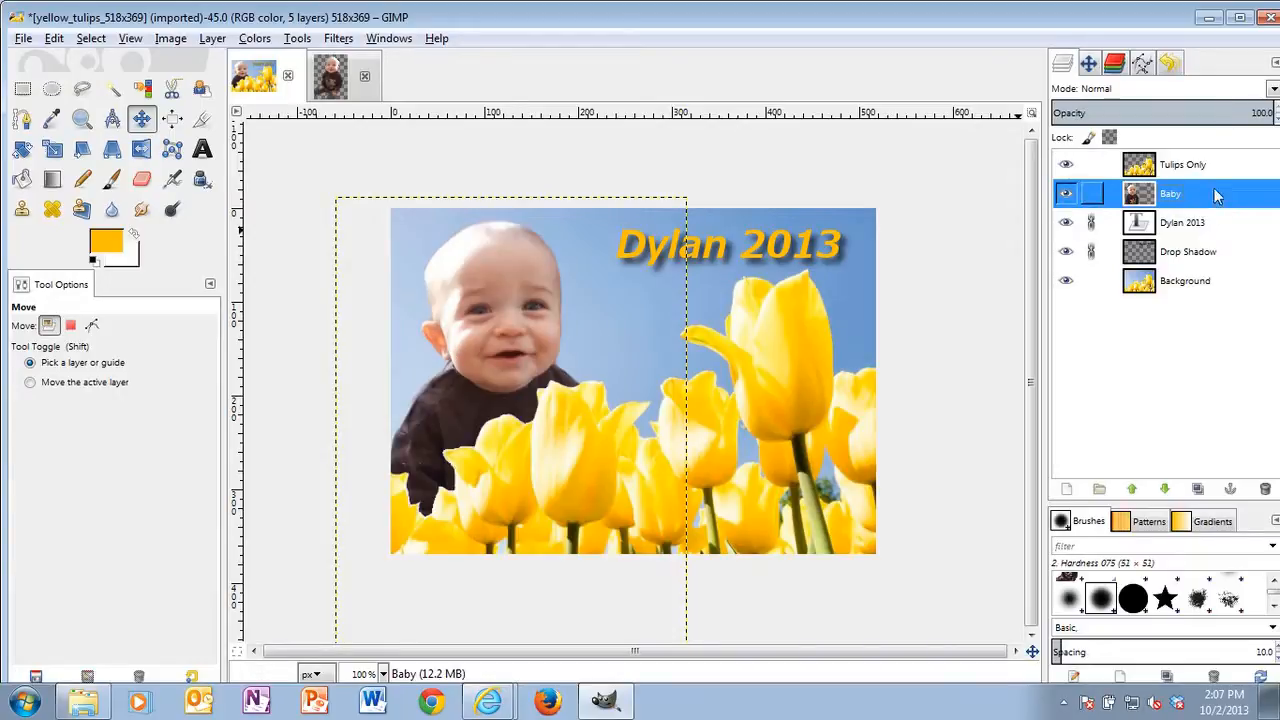
pyautogui.moveTo(1268, 112); pyautogui.dragTo(1173, 112)
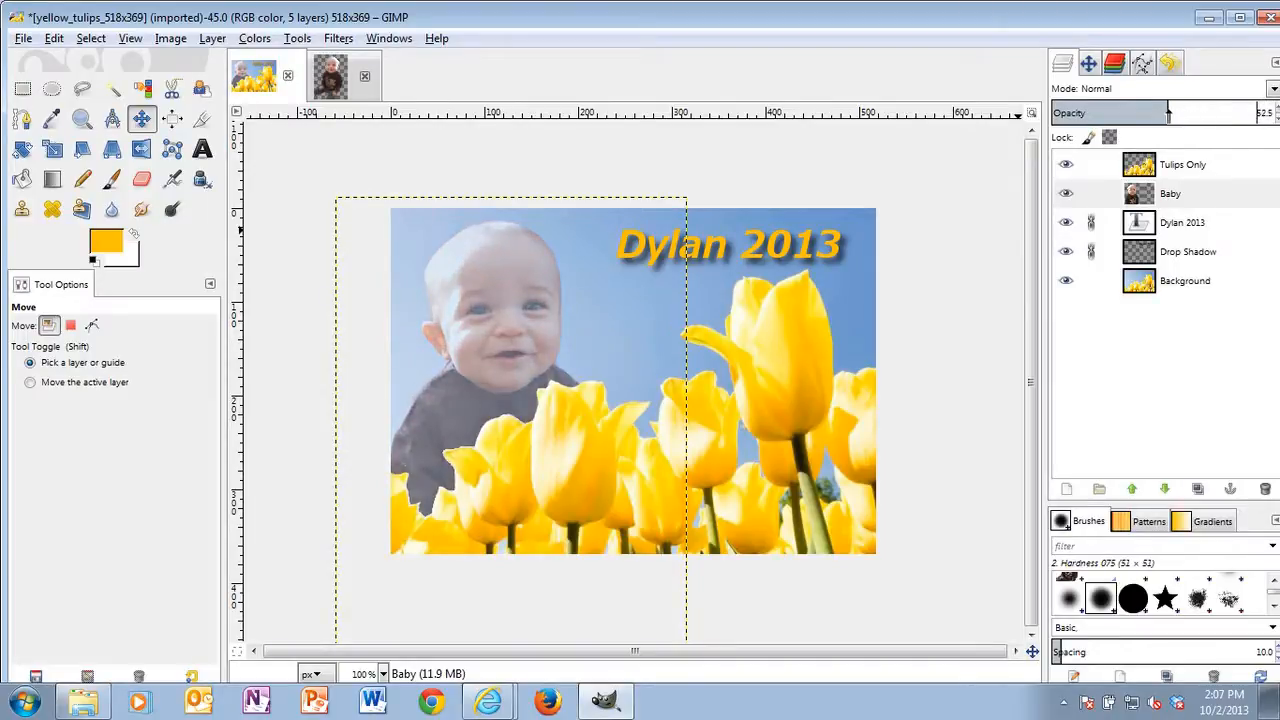
pyautogui.moveTo(1153, 120); pyautogui.dragTo(1272, 132)
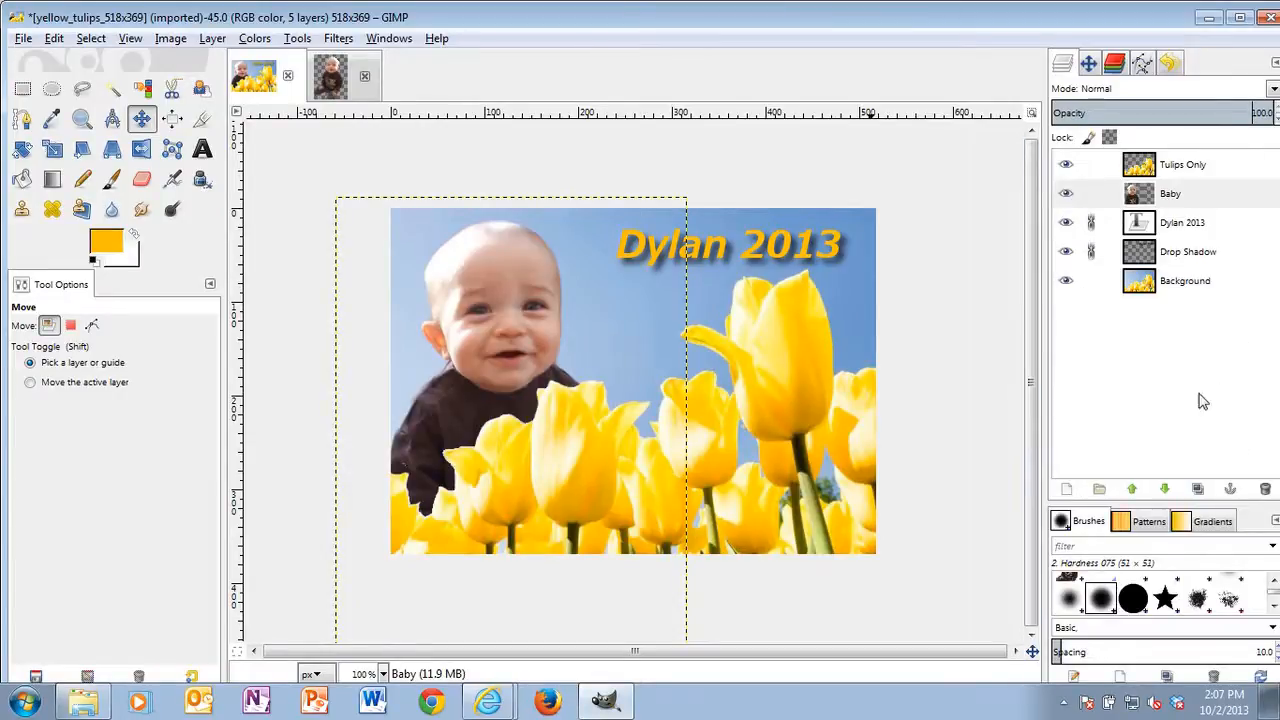
# Step: Add a transparent 518 × 369 px layer named Etch A Sketch, and place it at the top of the layer stack
pyautogui.click(213, 38)
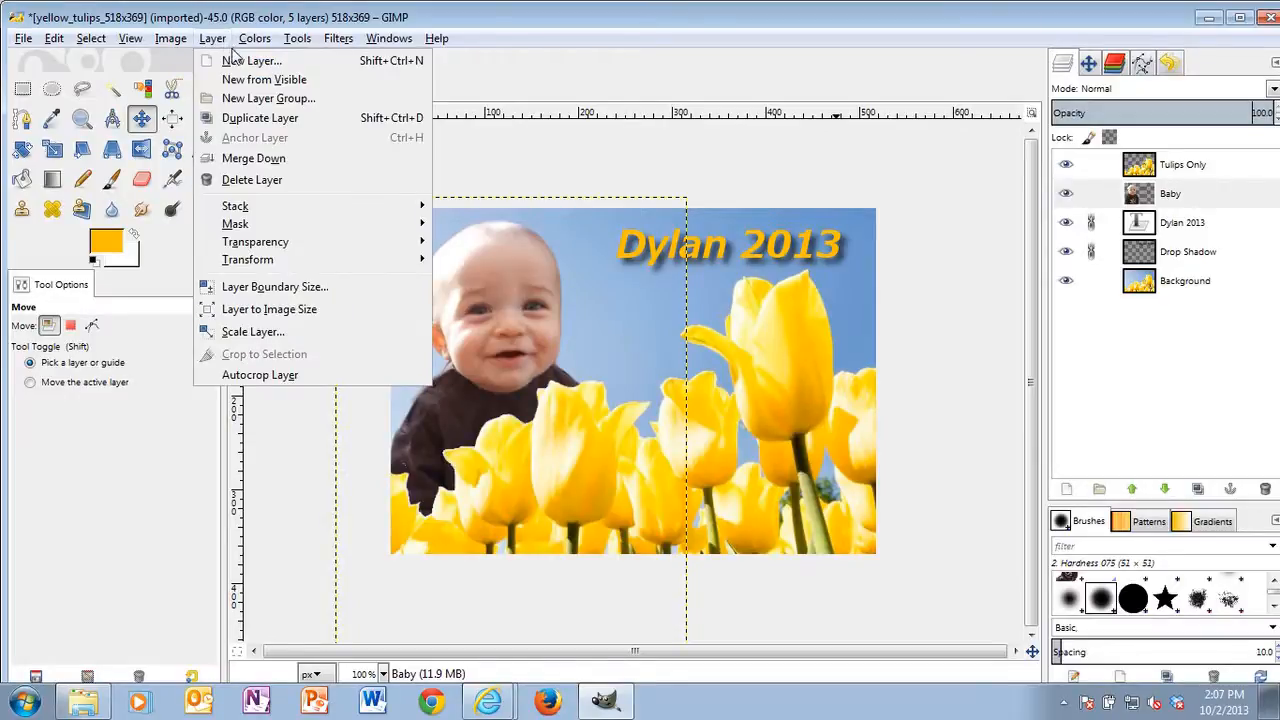
pyautogui.click(253, 62)
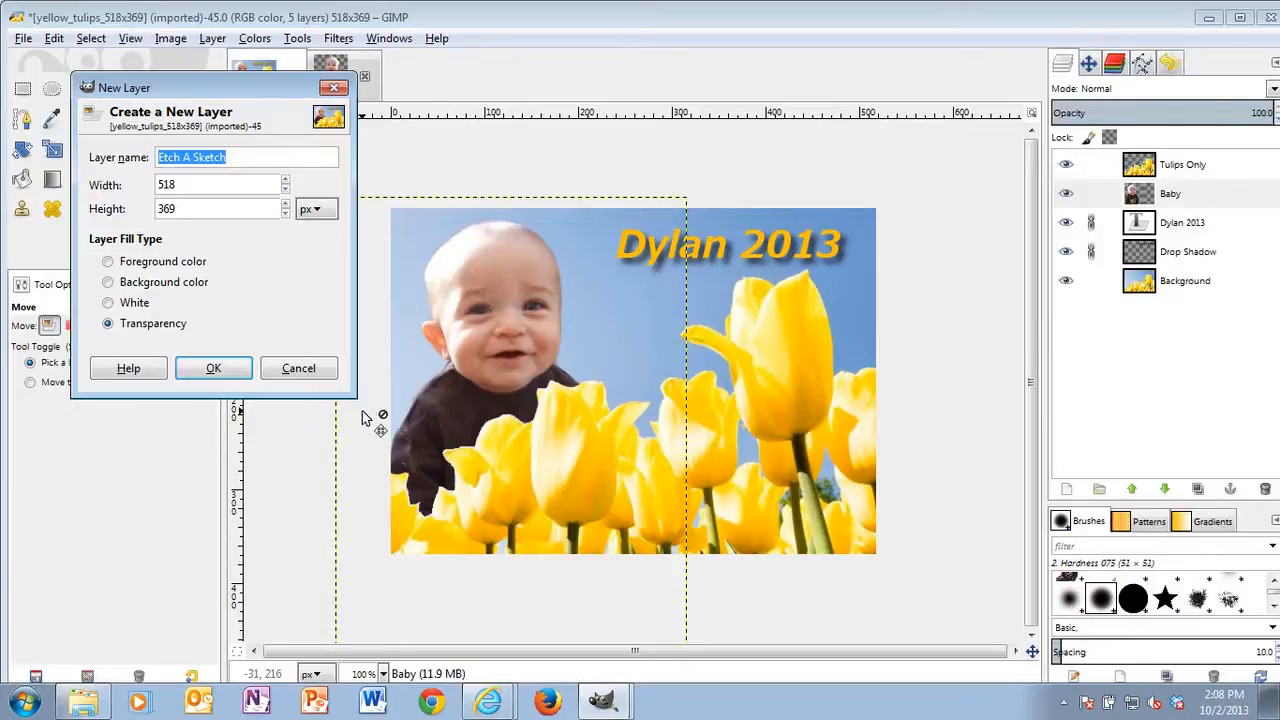
pyautogui.click(213, 369)
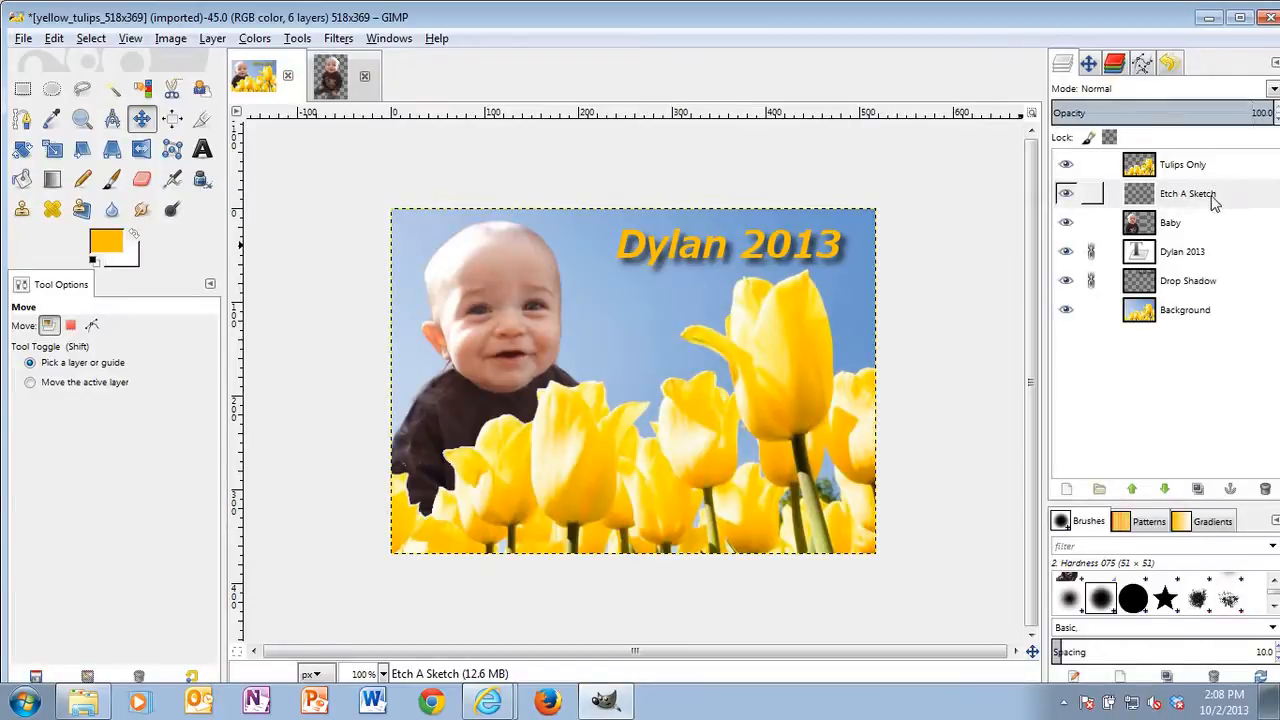
pyautogui.moveTo(1213, 200)
pyautogui.mouseDown()
pyautogui.moveTo(1229, 190)
pyautogui.moveTo(1218, 167)
pyautogui.mouseUp()
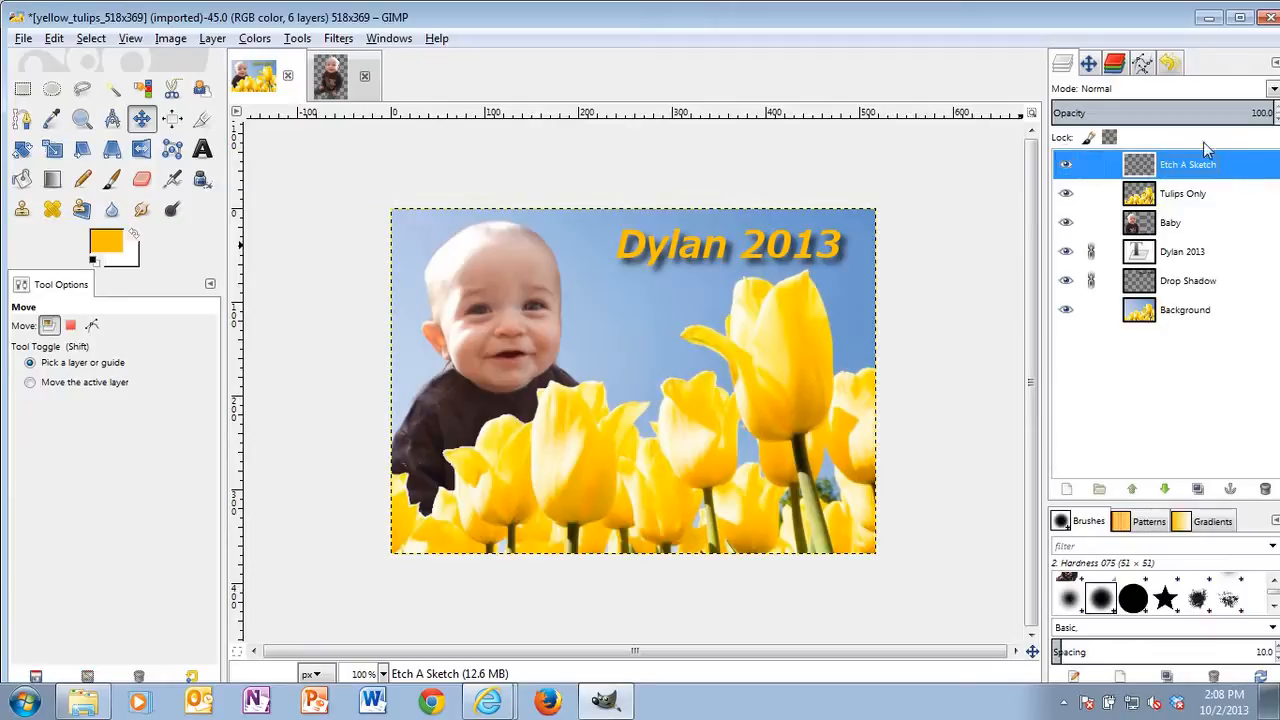
# Step: Hide every layer except Etch A Sketch, including the tulips, baby, caption, shadow and background
pyautogui.click(1066, 193)
pyautogui.click(1066, 222)
pyautogui.click(1066, 251)
pyautogui.click(1066, 280)
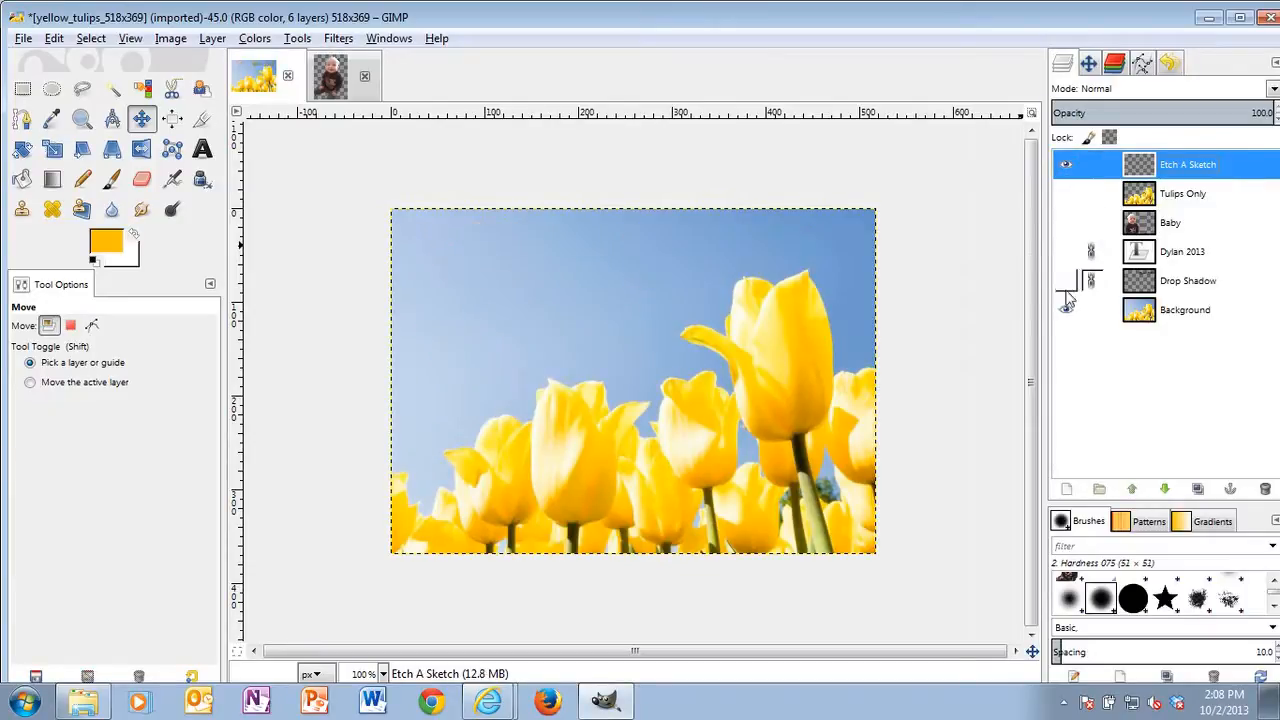
pyautogui.click(1066, 309)
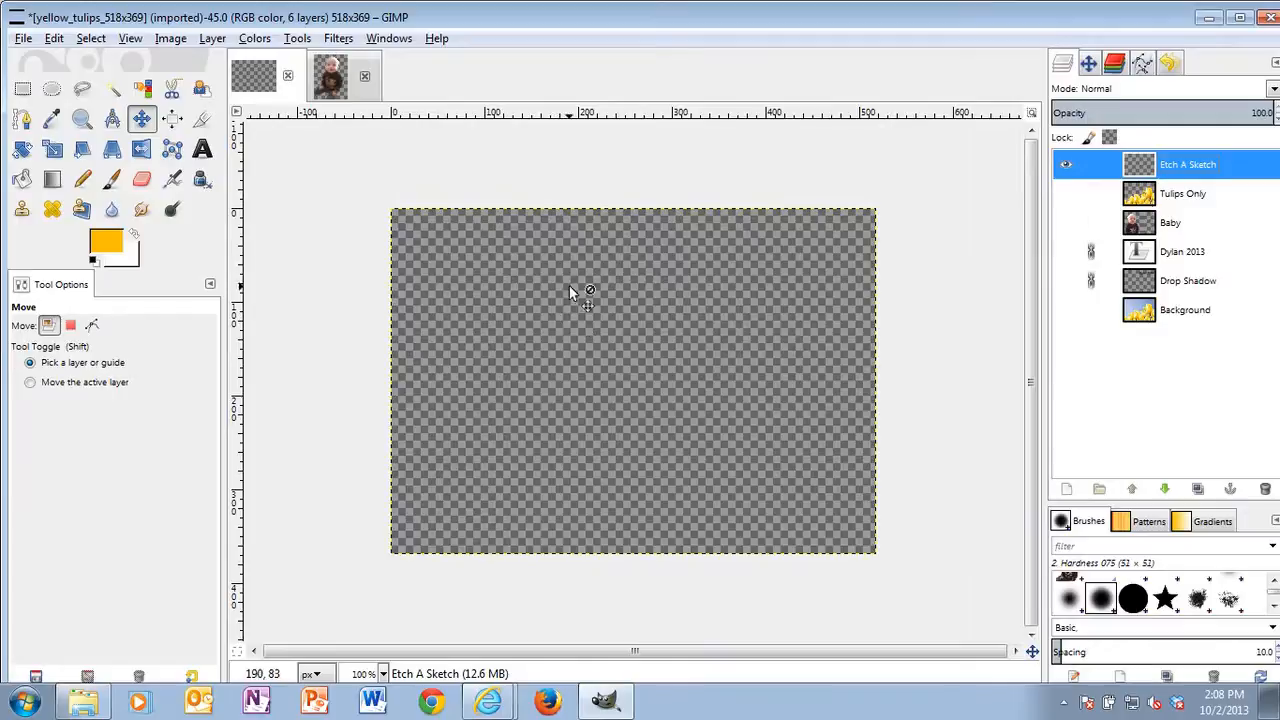
# Step: Start the Gradient Flare filter on the Etch A Sketch layer, preview each preset, and choose Distant_Sun
pyautogui.click(339, 40)
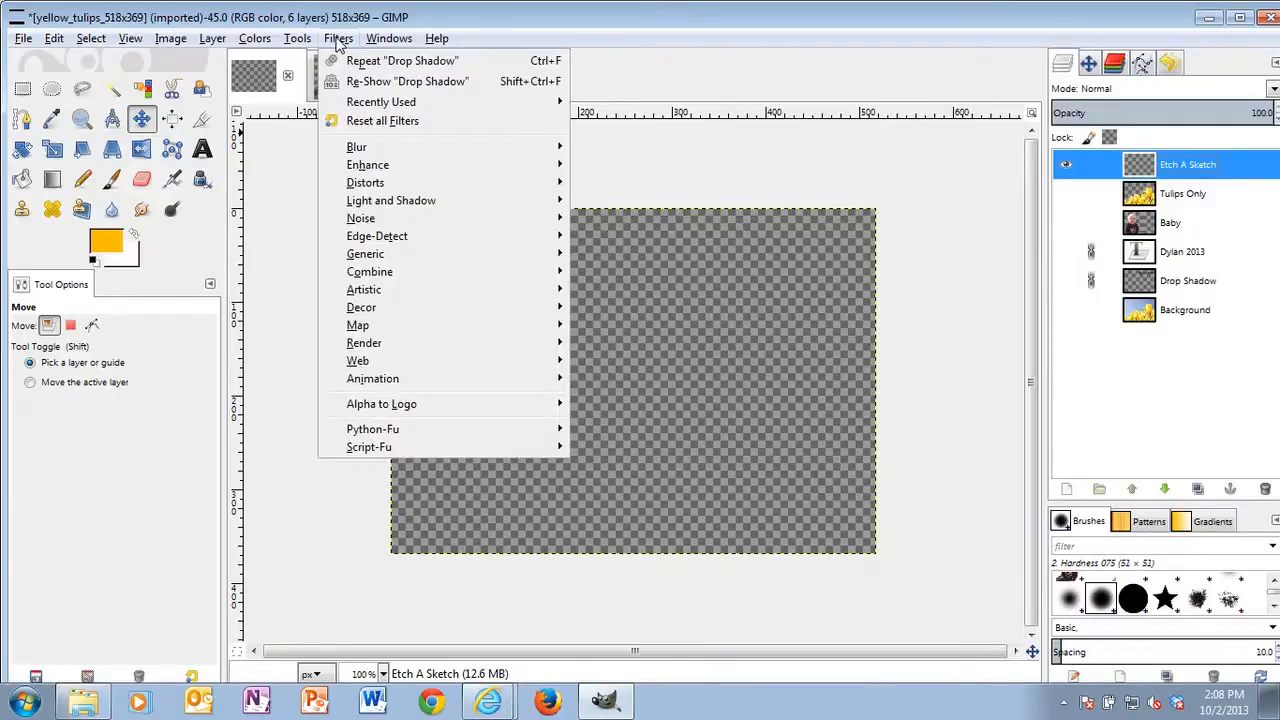
pyautogui.moveTo(411, 203)
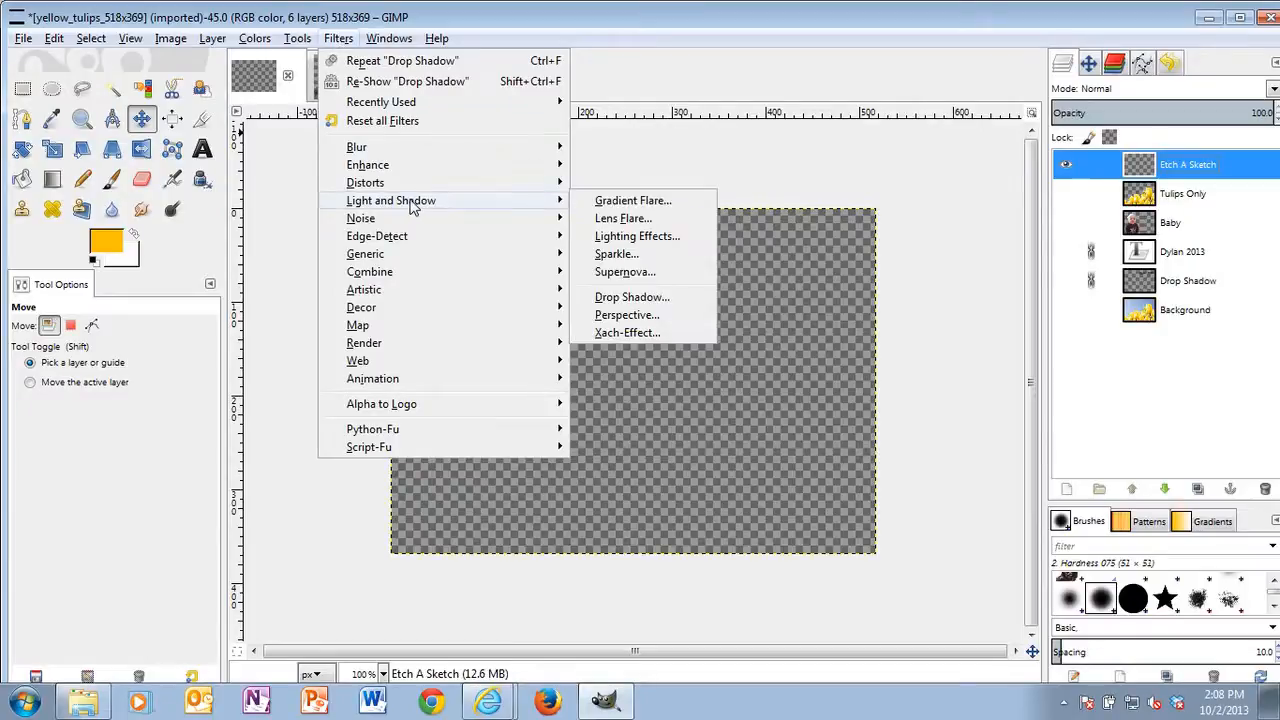
pyautogui.click(633, 201)
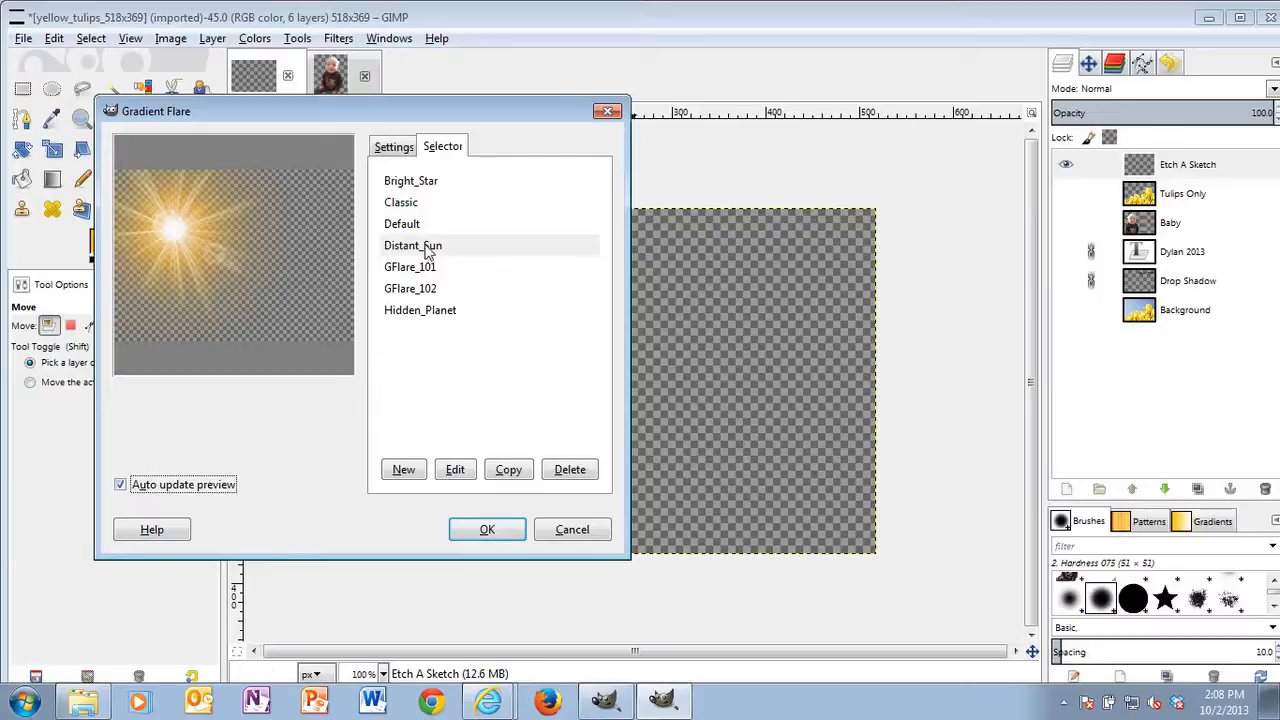
pyautogui.click(441, 186)
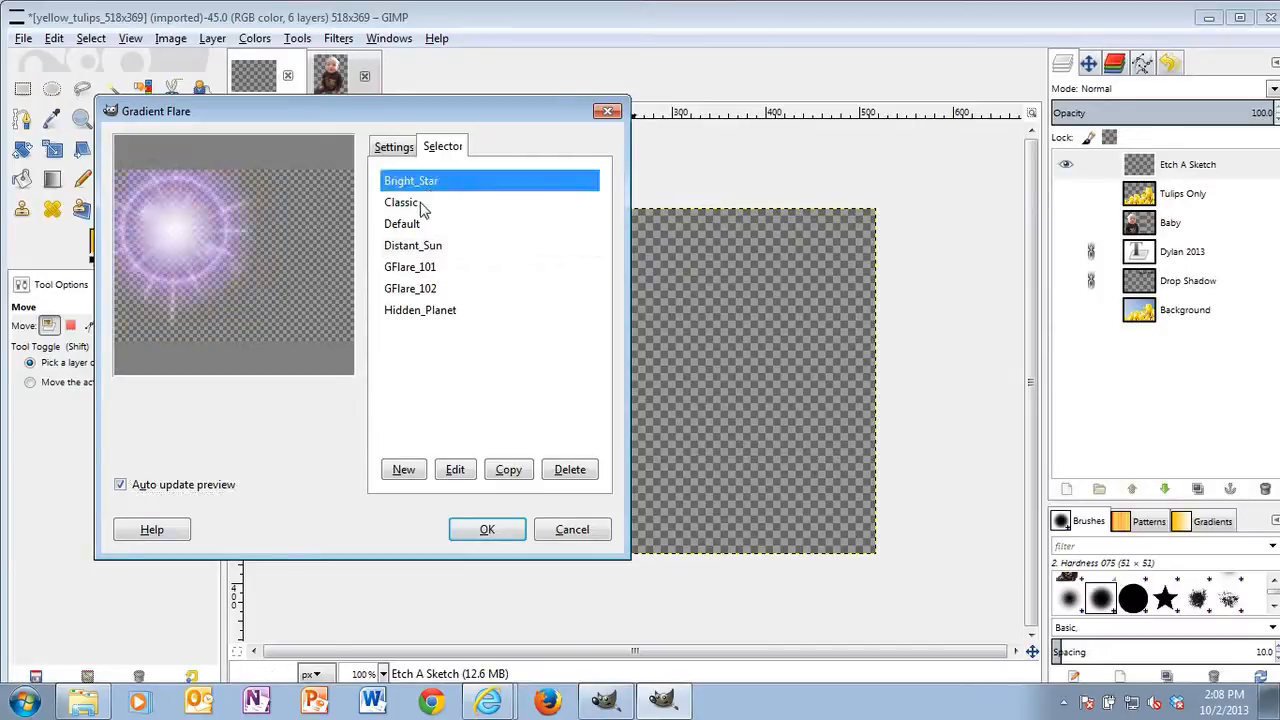
pyautogui.click(414, 203)
pyautogui.click(418, 226)
pyautogui.click(420, 248)
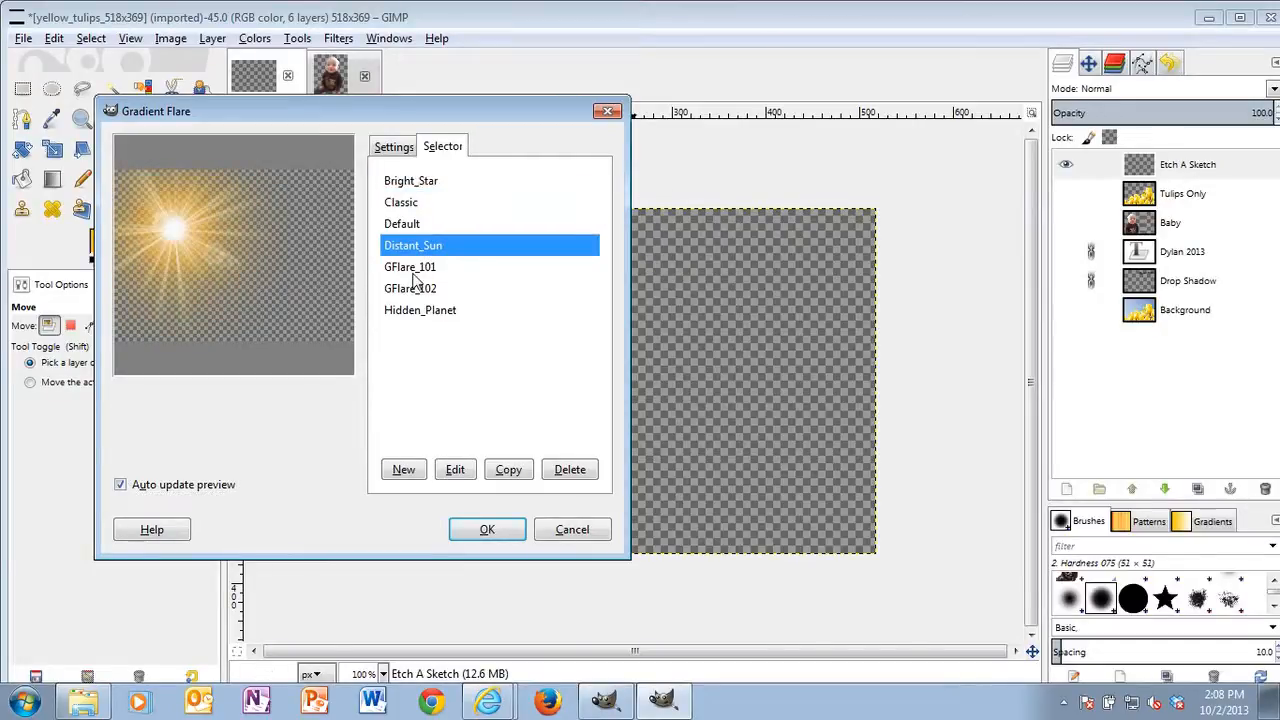
pyautogui.click(418, 272)
pyautogui.click(415, 295)
pyautogui.click(418, 314)
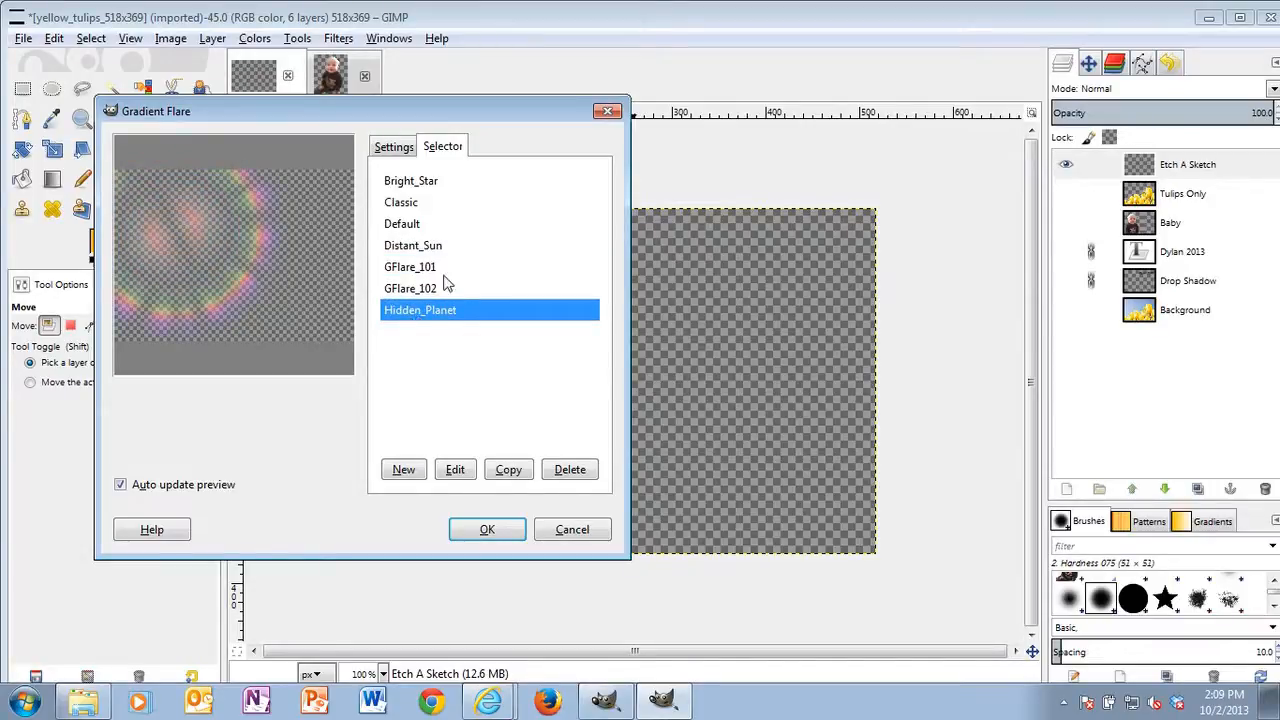
pyautogui.click(431, 247)
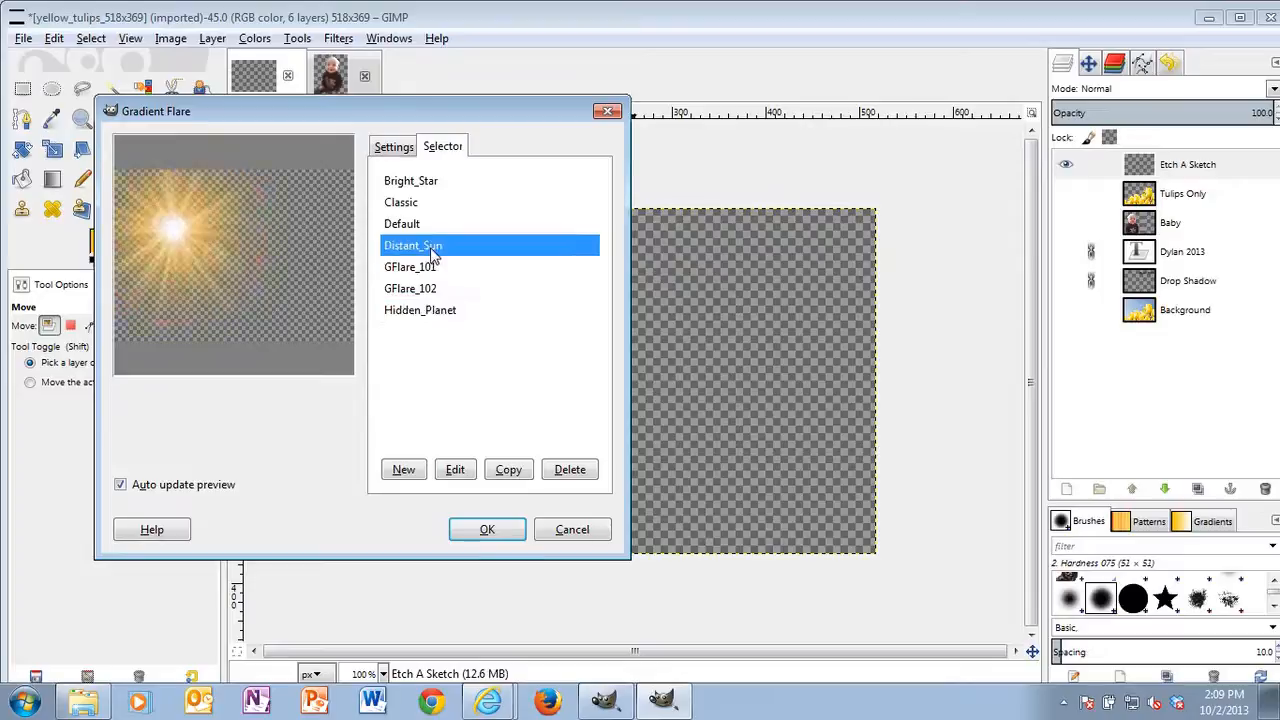
# Step: Try flare radii of 0.0 and 12.0 in the preview, and settle on a radius of 259.0
pyautogui.click(400, 146)
pyautogui.moveTo(533, 278); pyautogui.dragTo(444, 284)
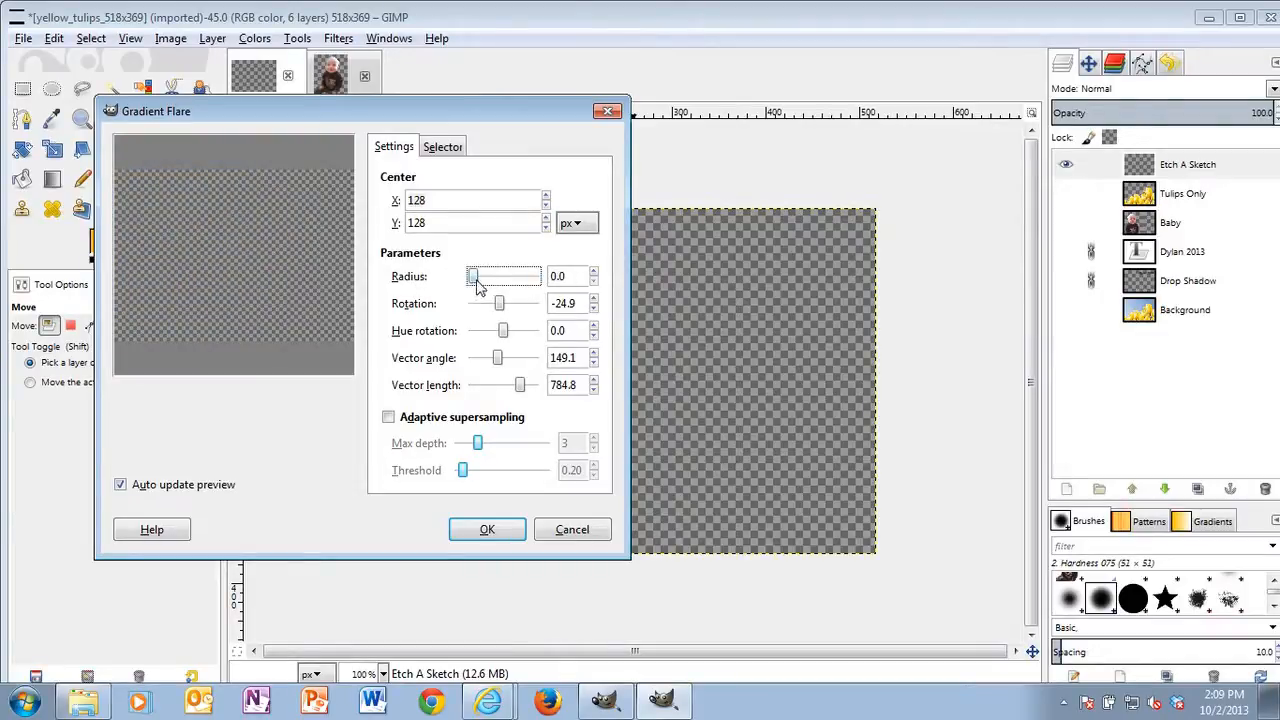
pyautogui.click(594, 272)
pyautogui.click(594, 272)
pyautogui.click(594, 272)
pyautogui.click(594, 272)
pyautogui.click(594, 272)
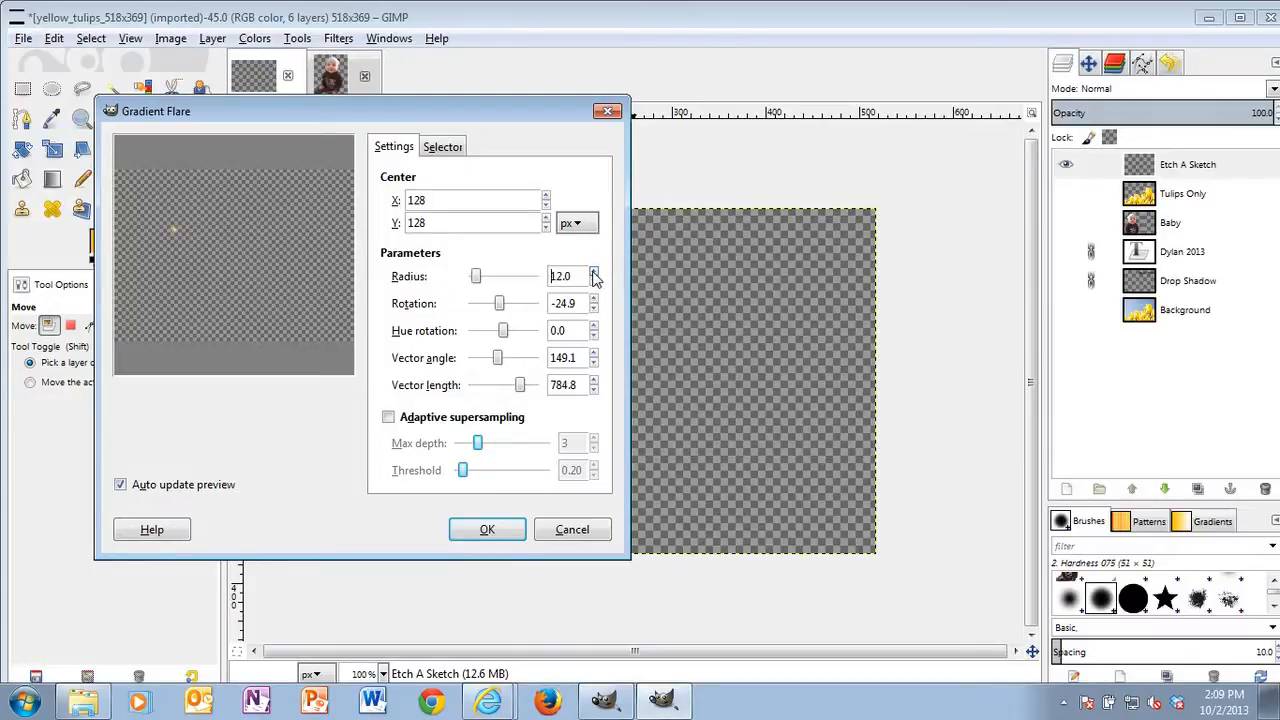
pyautogui.moveTo(480, 282); pyautogui.dragTo(536, 280)
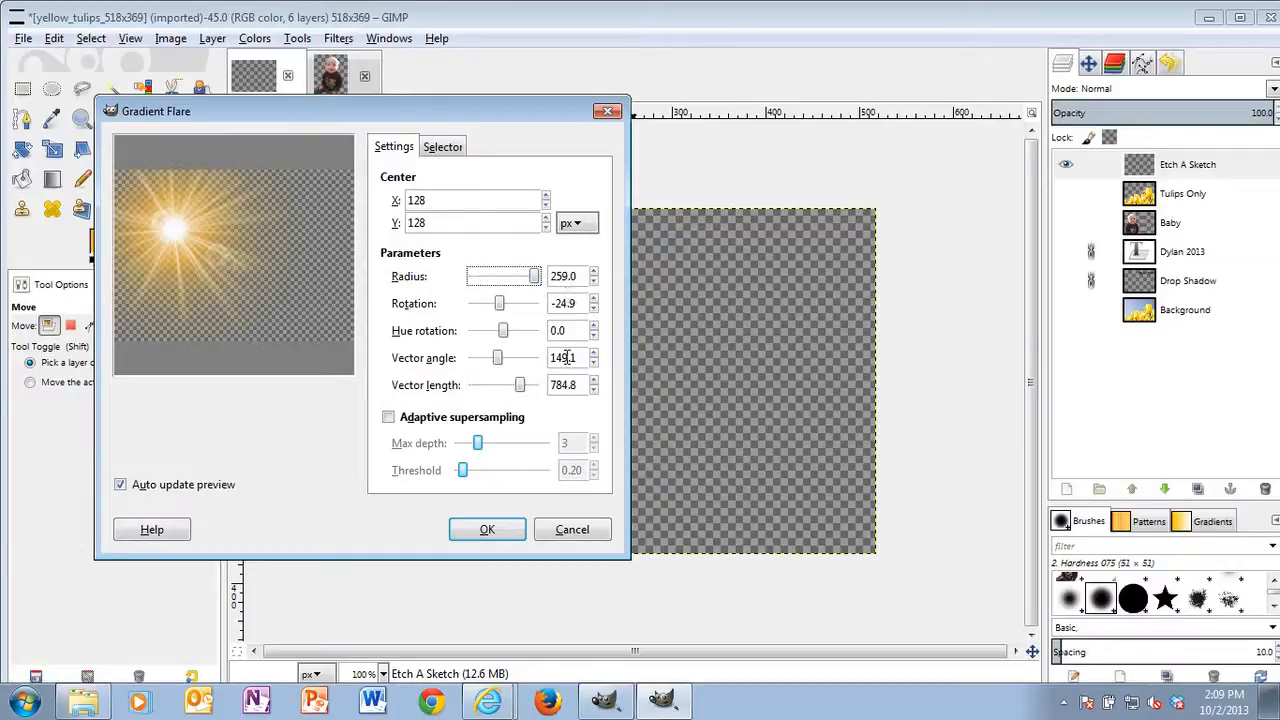
# Step: Set the flare's rotation to -19.4, vector angle to 171.2 and vector length to 585.0, and apply the filter
pyautogui.moveTo(500, 303)
pyautogui.mouseDown()
pyautogui.moveTo(486, 303)
pyautogui.moveTo(518, 307)
pyautogui.moveTo(501, 306)
pyautogui.mouseUp()
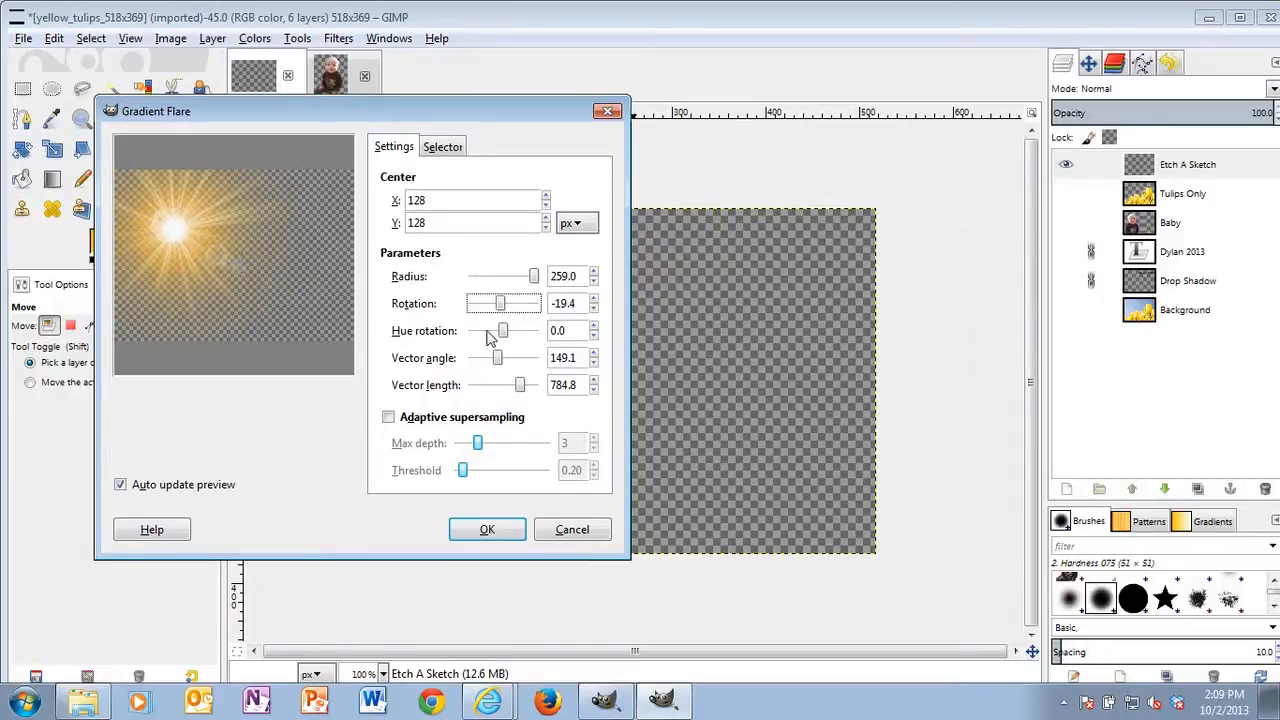
pyautogui.moveTo(499, 358); pyautogui.dragTo(505, 364)
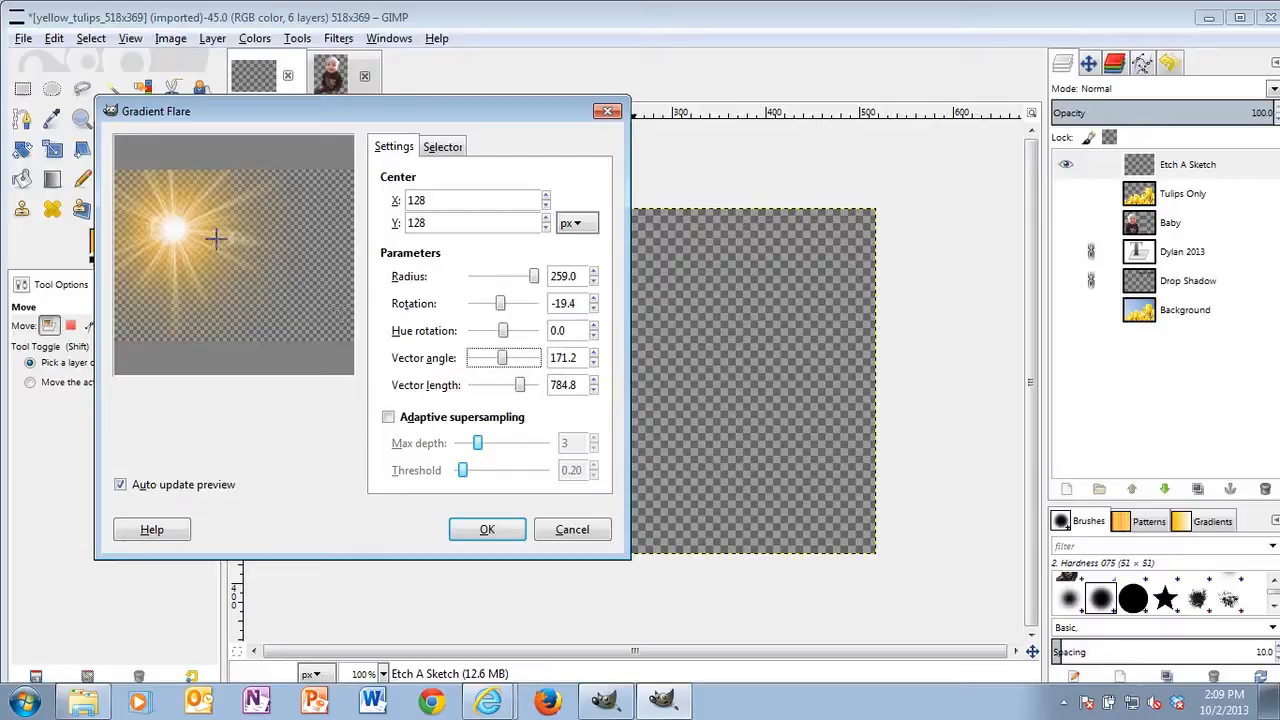
pyautogui.moveTo(519, 386)
pyautogui.mouseDown()
pyautogui.moveTo(530, 390)
pyautogui.moveTo(511, 391)
pyautogui.mouseUp()
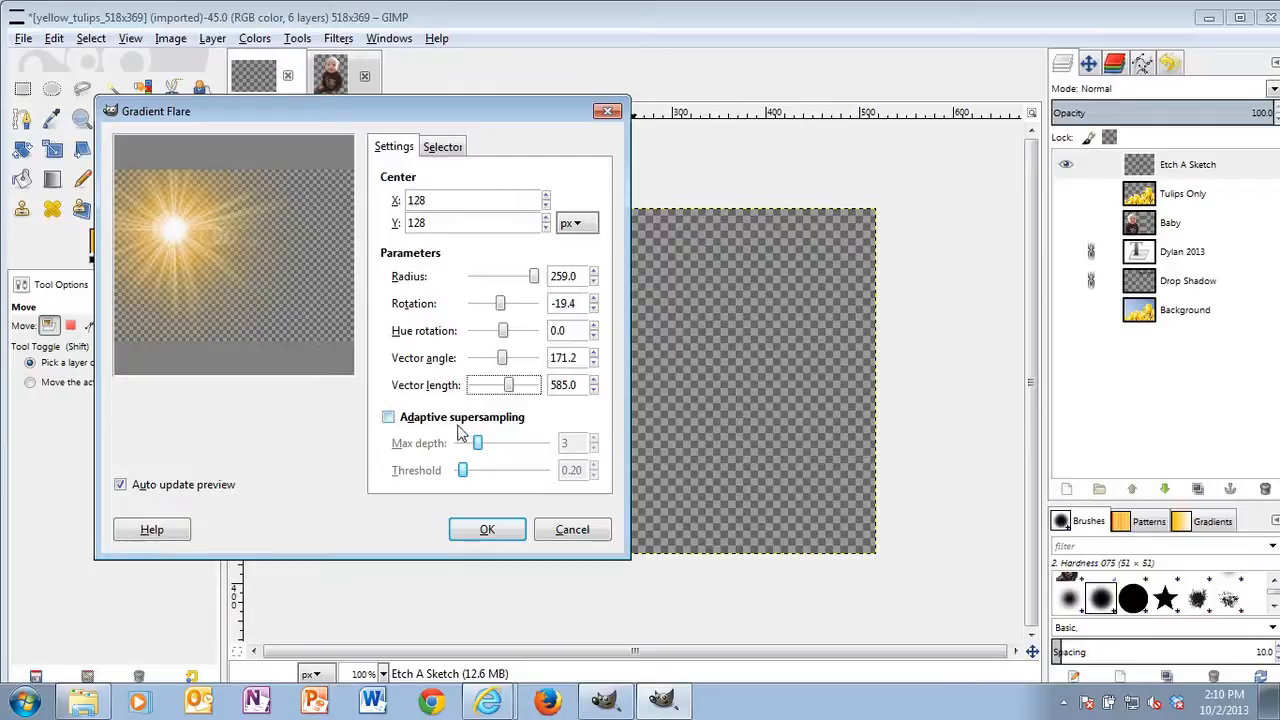
pyautogui.click(489, 535)
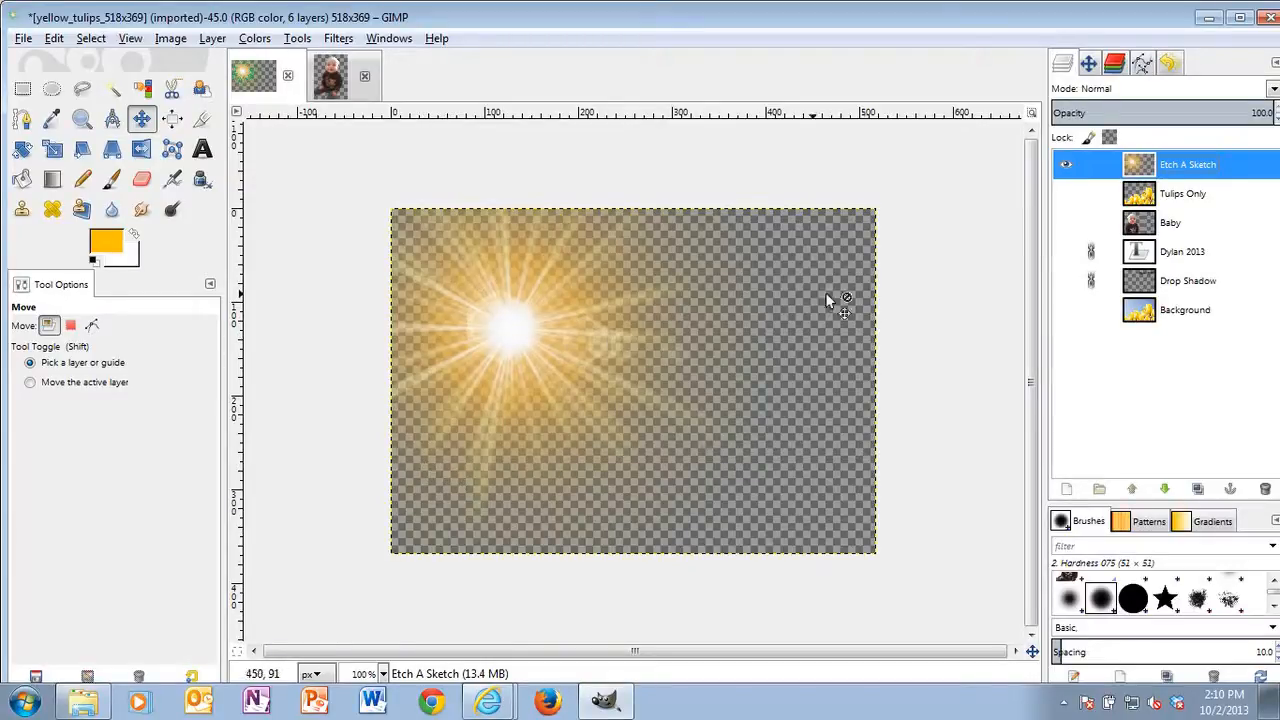
# Step: Show the Tulips Only, Baby, caption, Drop Shadow and Background layers again
pyautogui.click(1066, 193)
pyautogui.click(1066, 222)
pyautogui.click(1066, 252)
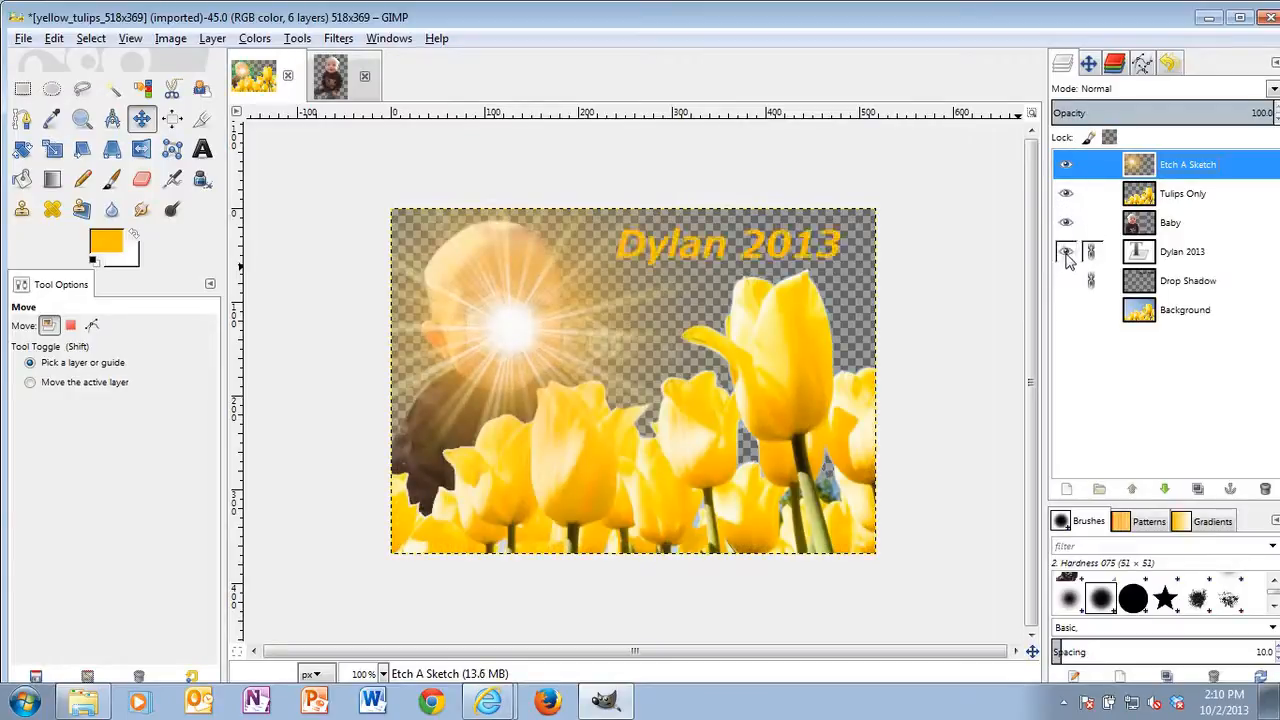
pyautogui.click(1066, 281)
pyautogui.click(1066, 310)
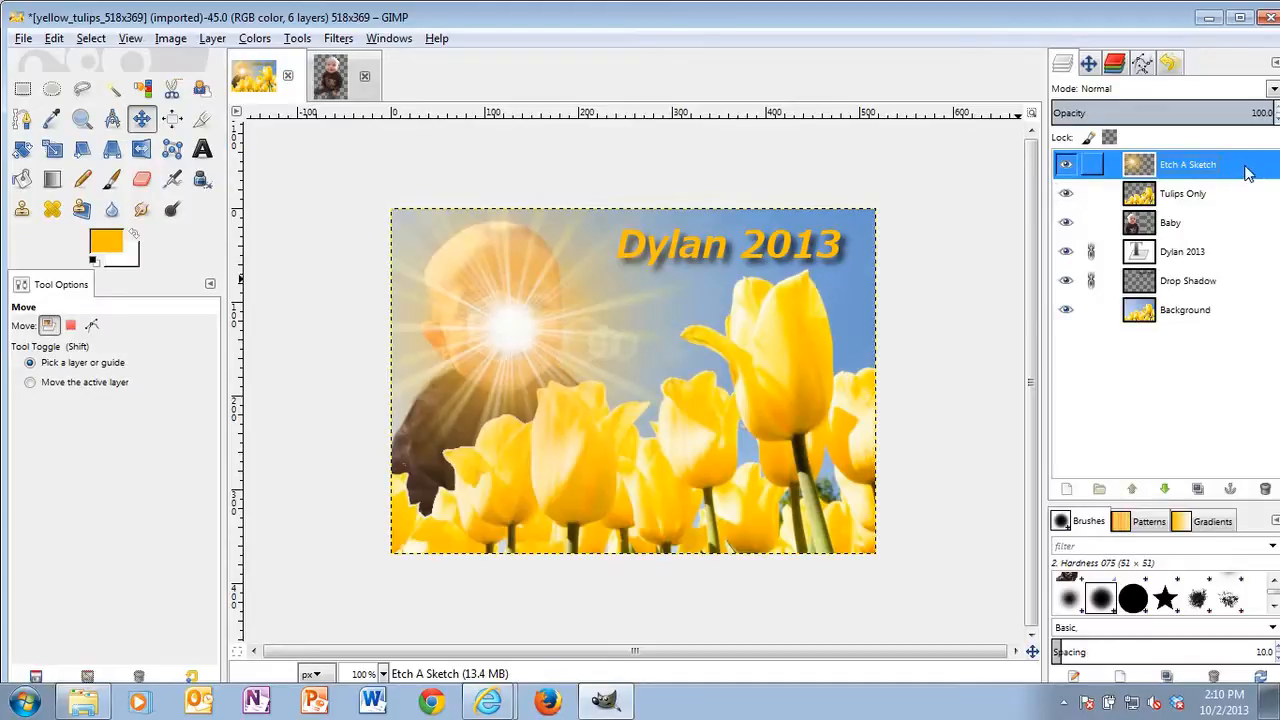
# Step: Lower the Etch A Sketch flare layer two positions so it sits directly below the Baby layer
pyautogui.click(1166, 489)
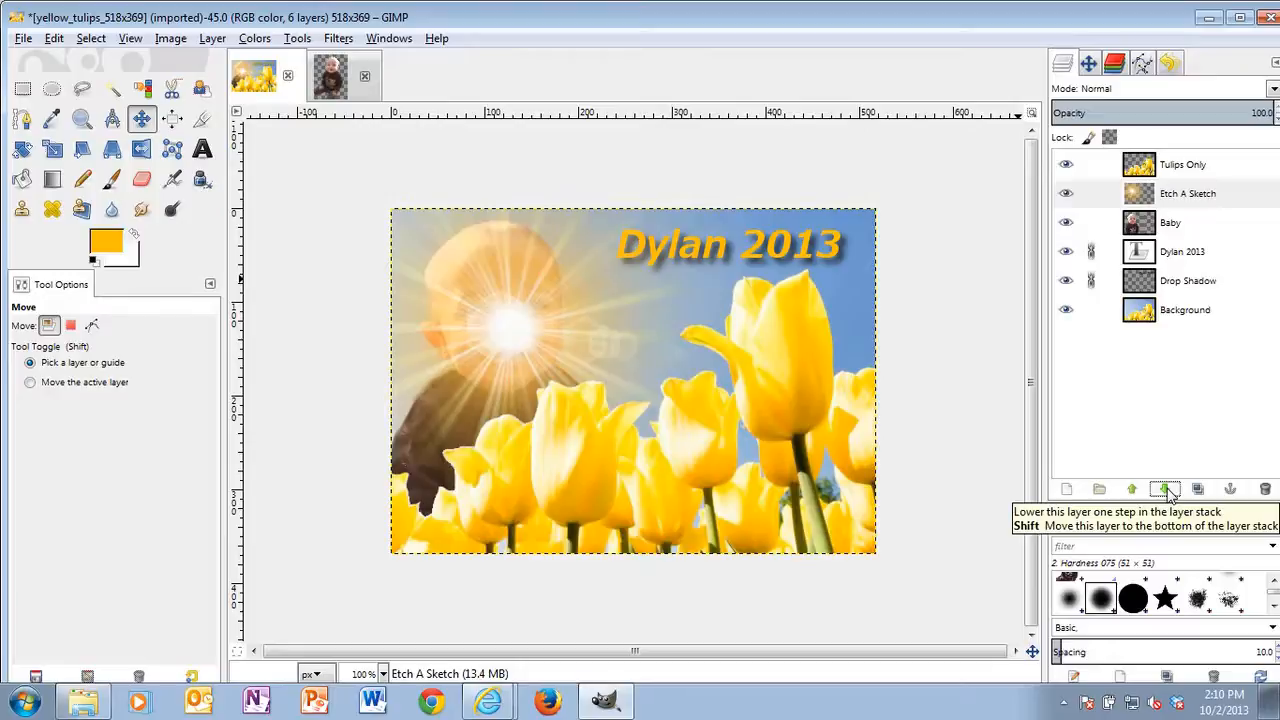
pyautogui.click(1166, 489)
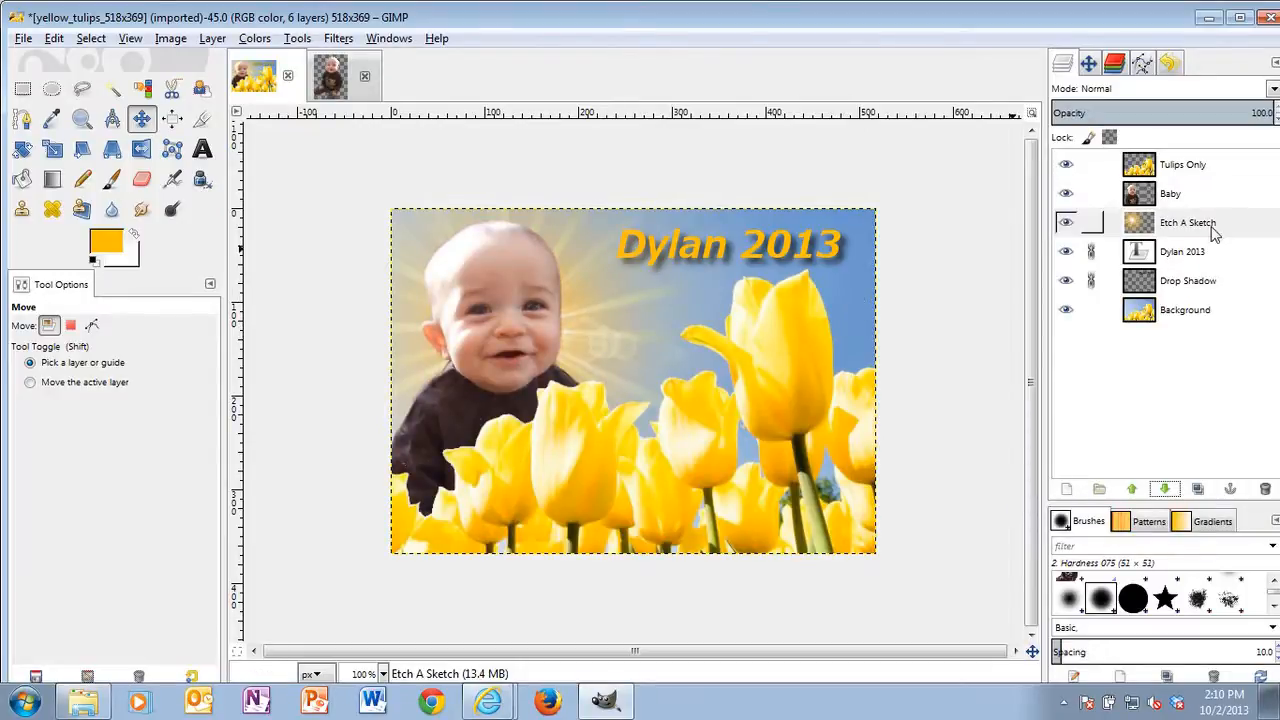
# Step: Try the sun flare over the caption, with its layer lowered below Drop Shadow, and raise the layer back two positions
pyautogui.moveTo(594, 312)
pyautogui.mouseDown()
pyautogui.moveTo(592, 269)
pyautogui.moveTo(607, 304)
pyautogui.moveTo(590, 311)
pyautogui.moveTo(830, 237)
pyautogui.mouseUp()
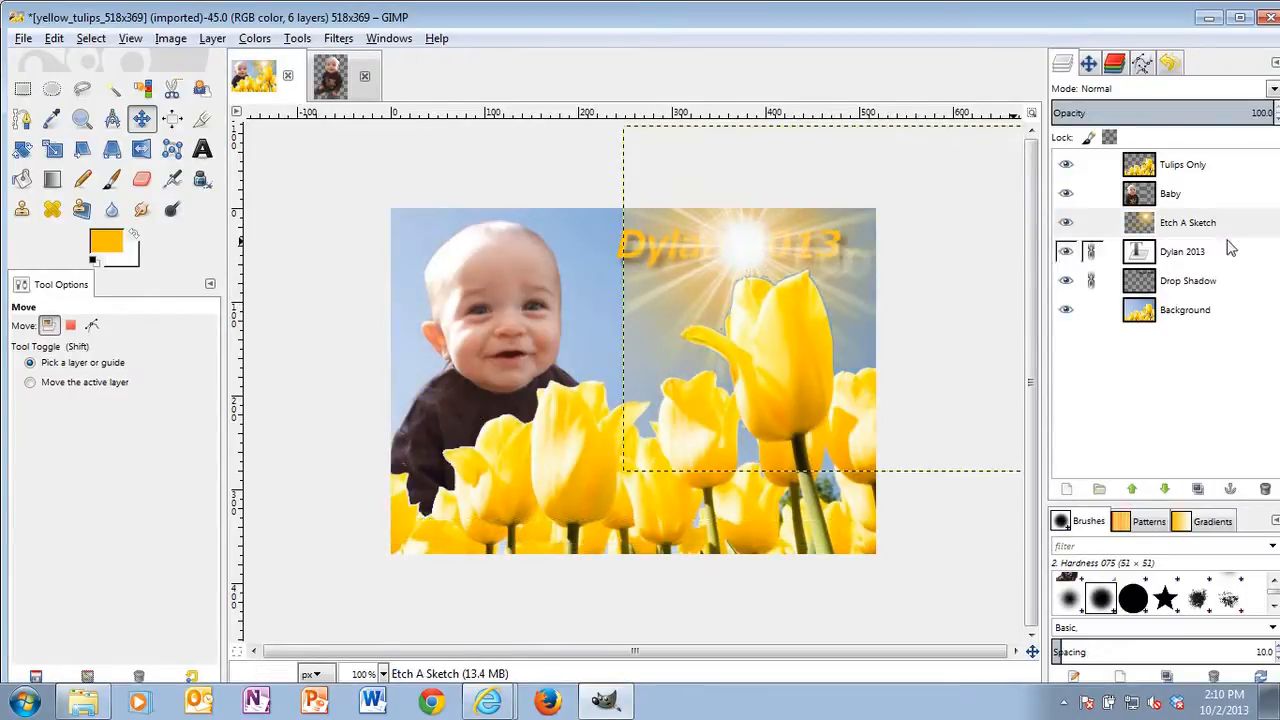
pyautogui.click(1238, 228)
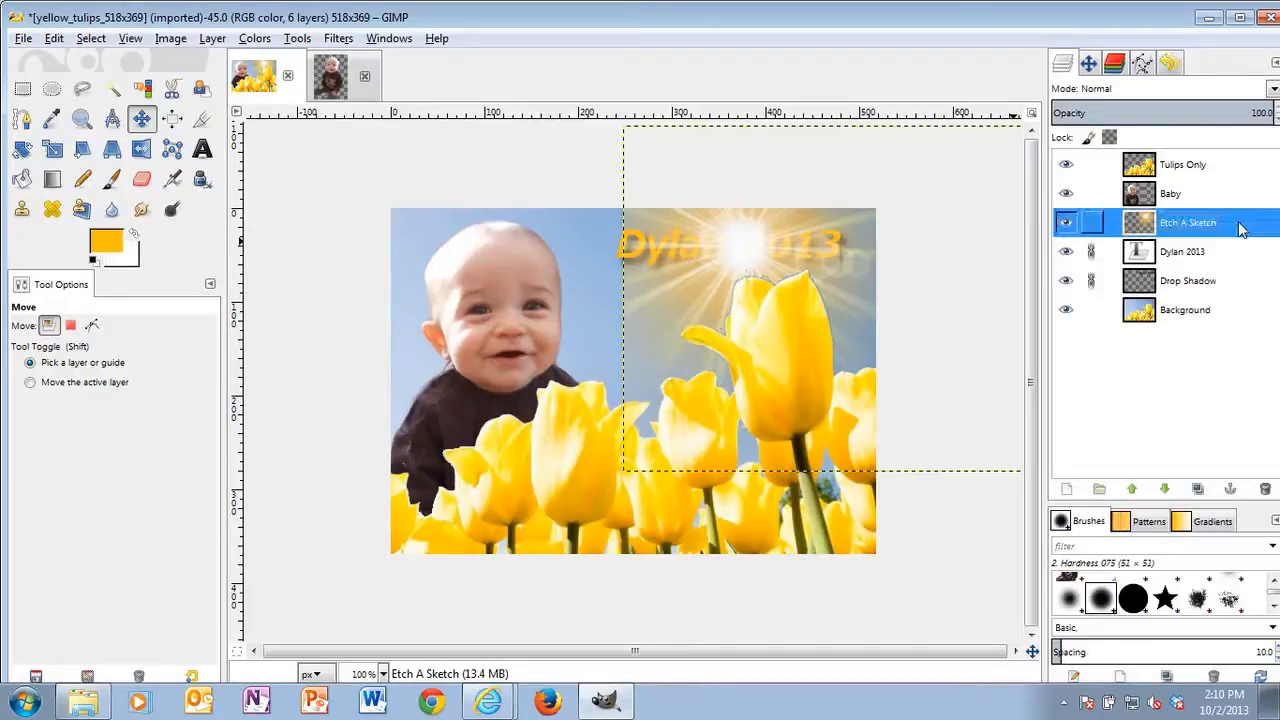
pyautogui.click(1164, 489)
pyautogui.click(1164, 489)
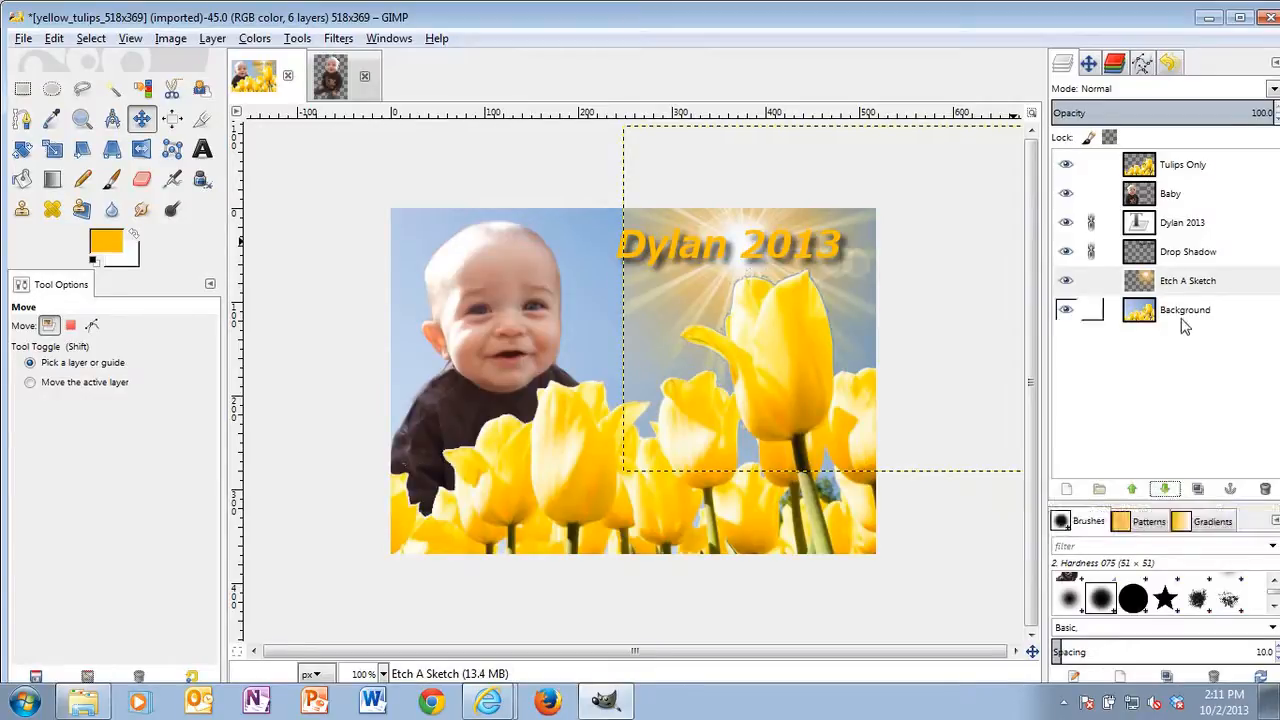
pyautogui.click(1200, 286)
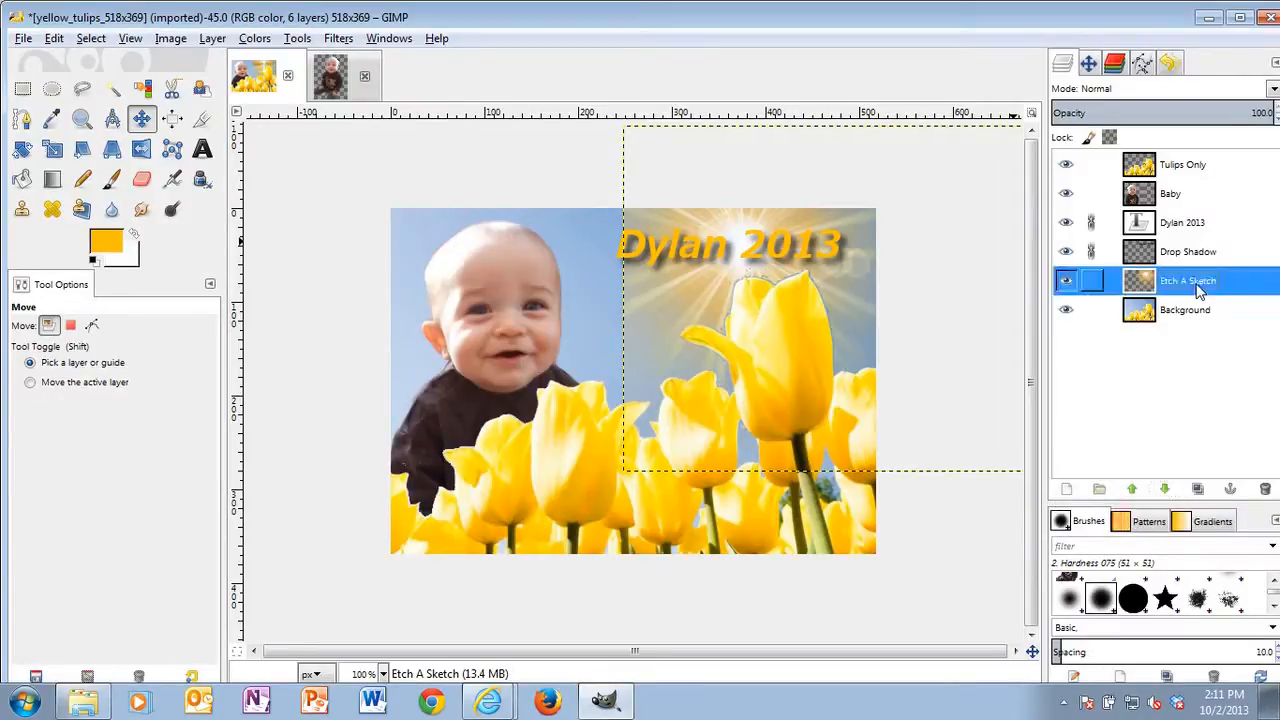
pyautogui.click(1132, 489)
pyautogui.click(1132, 489)
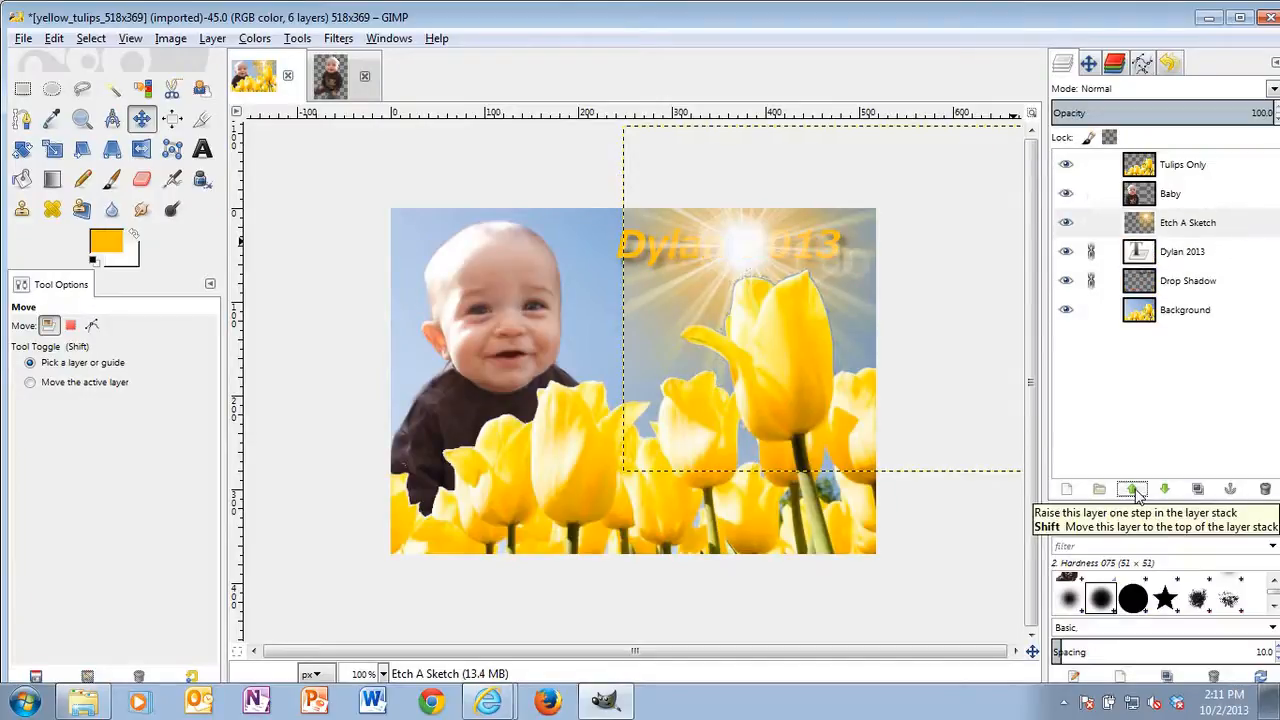
# Step: Move the sun flare behind the baby's head so its rays radiate around it
pyautogui.click(1248, 228)
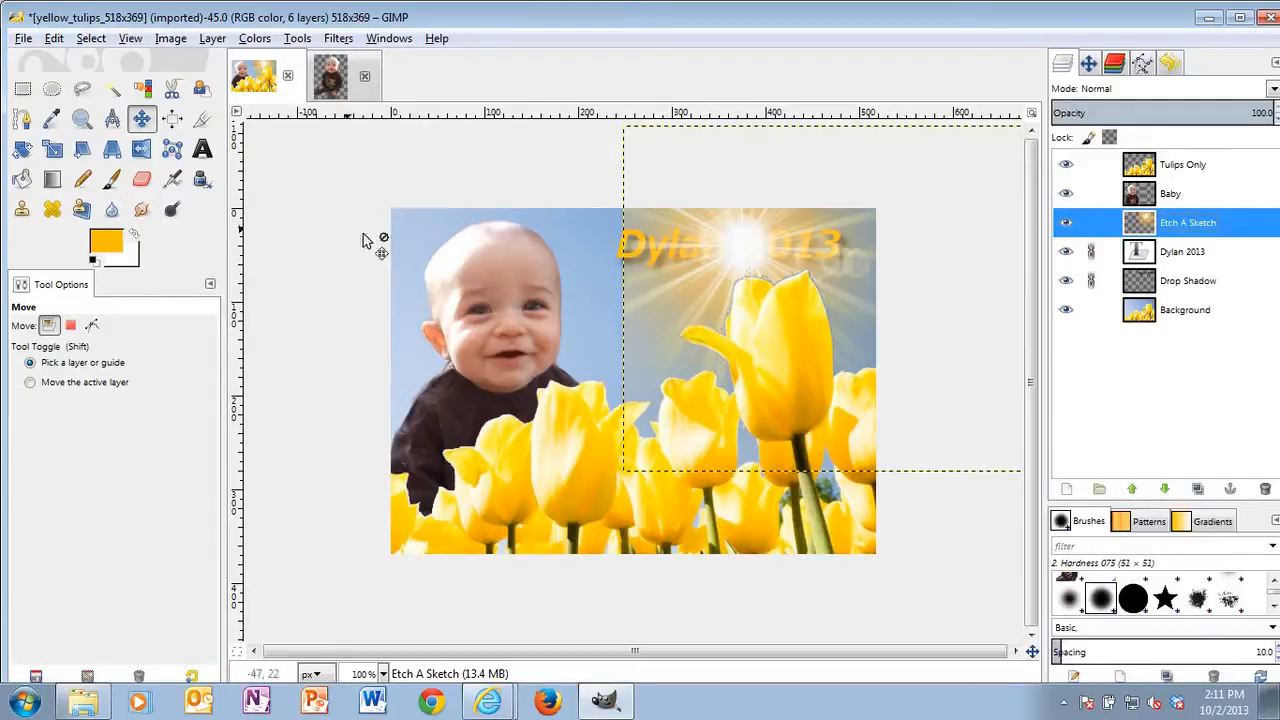
pyautogui.moveTo(742, 250)
pyautogui.mouseDown()
pyautogui.moveTo(563, 280)
pyautogui.moveTo(490, 274)
pyautogui.mouseUp()
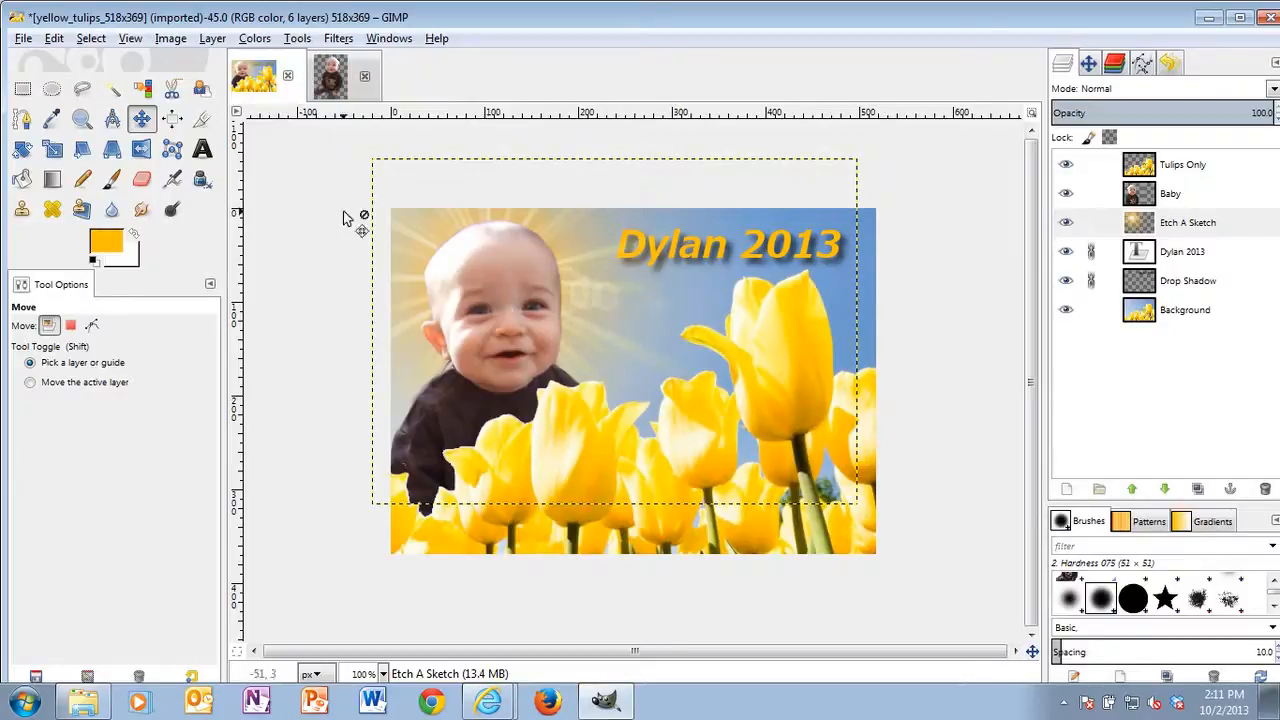
# Step: Start saving the project and browse from the Desktop through SAAL1046 - Multimedia - MKTG, Graphics and Practice Modules to the 03 - Transparency - Text - Shadows - BabyTulips folder
pyautogui.click(23, 40)
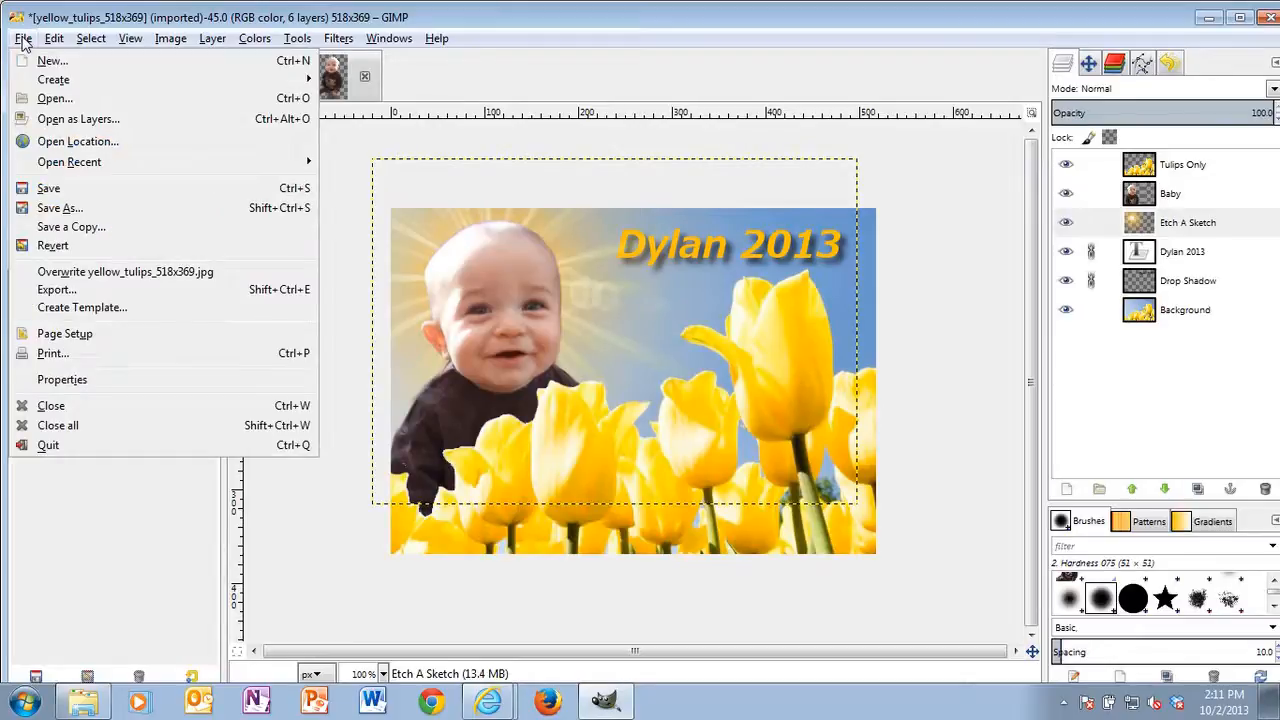
pyautogui.click(56, 193)
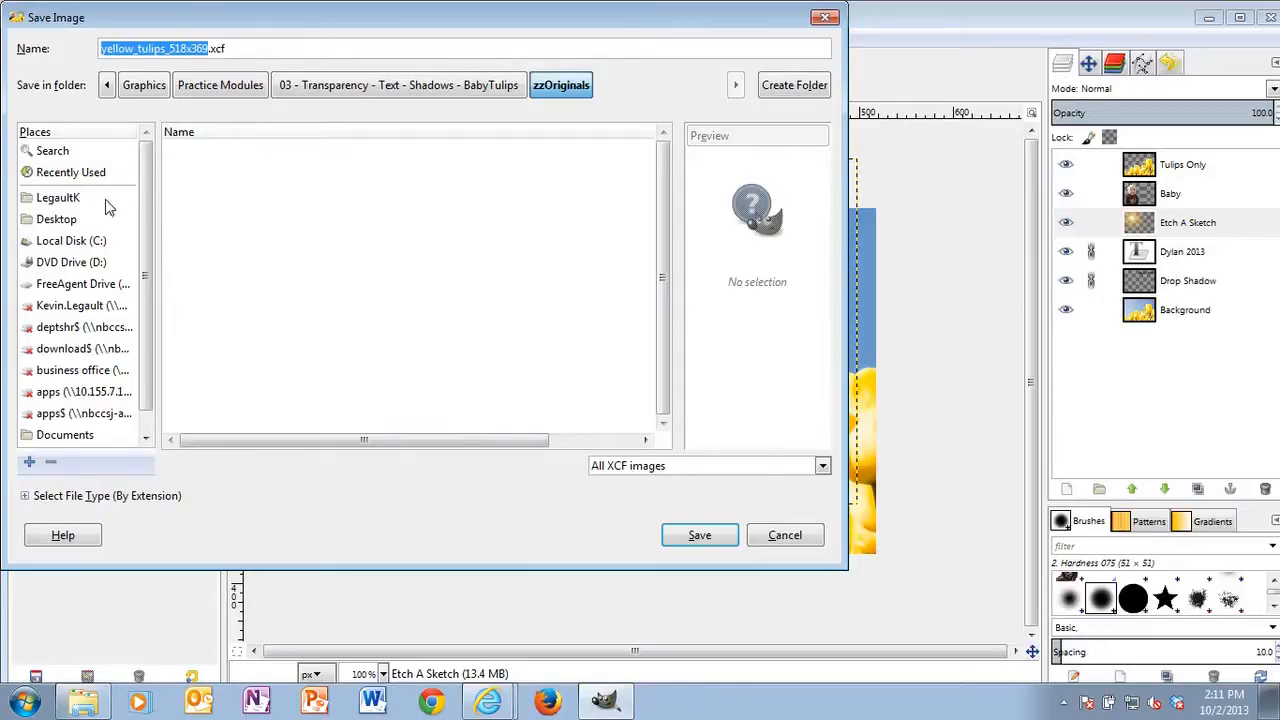
pyautogui.click(58, 220)
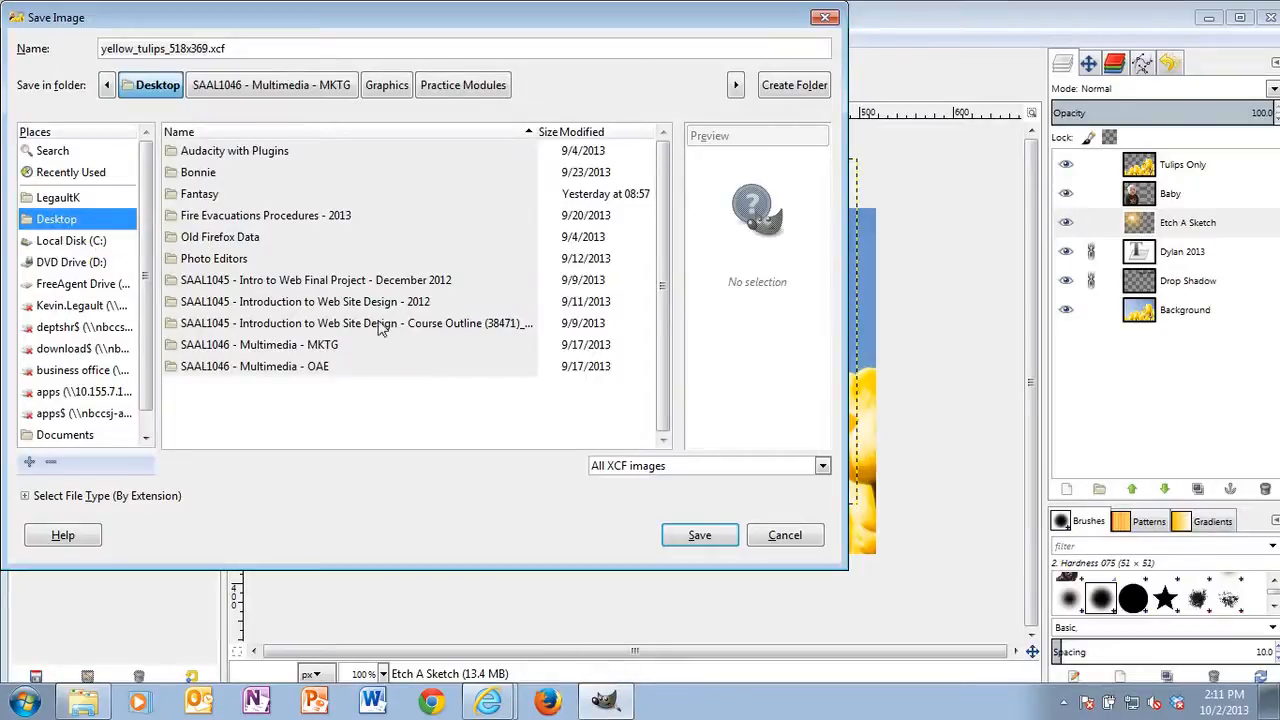
pyautogui.doubleClick(312, 348)
pyautogui.doubleClick(213, 152)
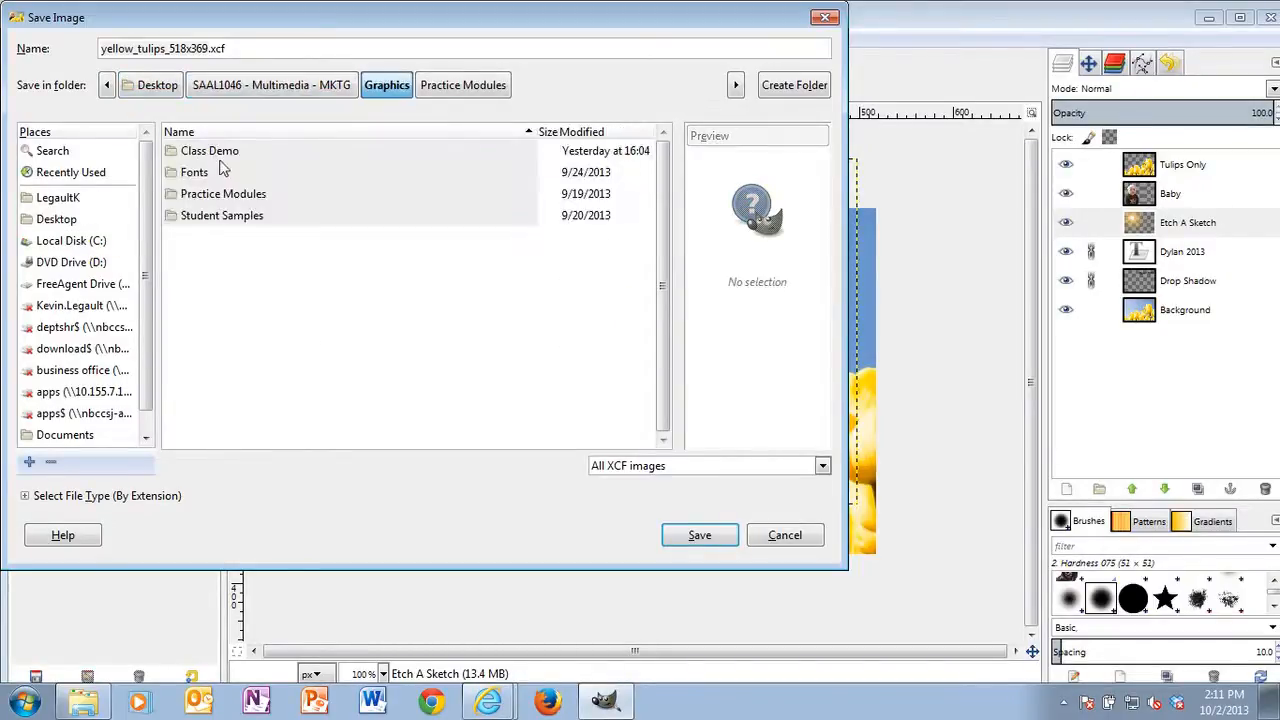
pyautogui.doubleClick(226, 196)
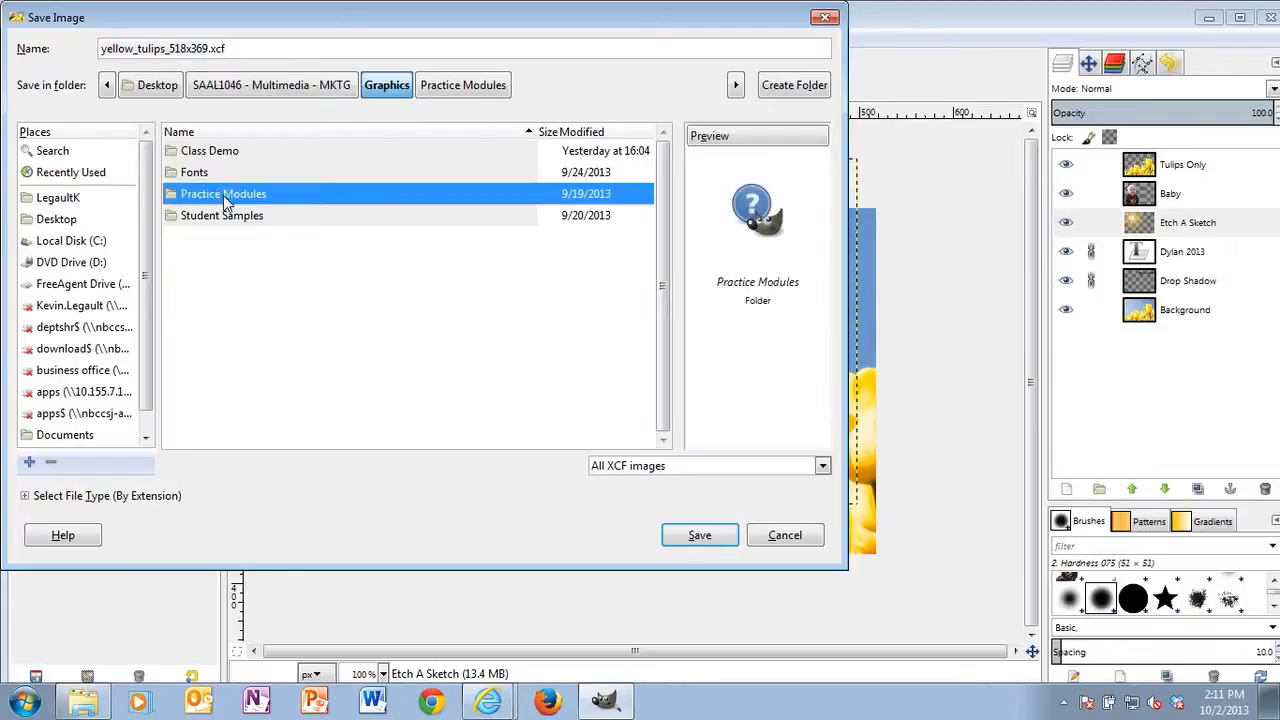
pyautogui.click(260, 200)
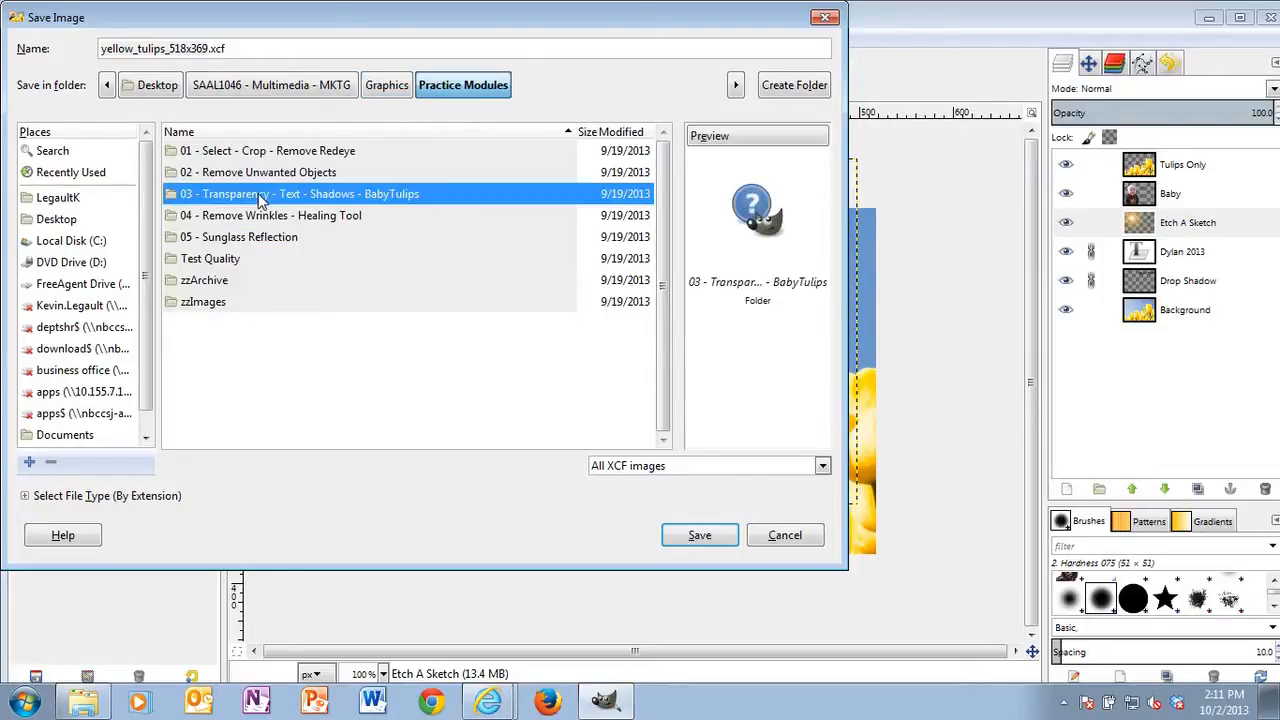
pyautogui.doubleClick(260, 196)
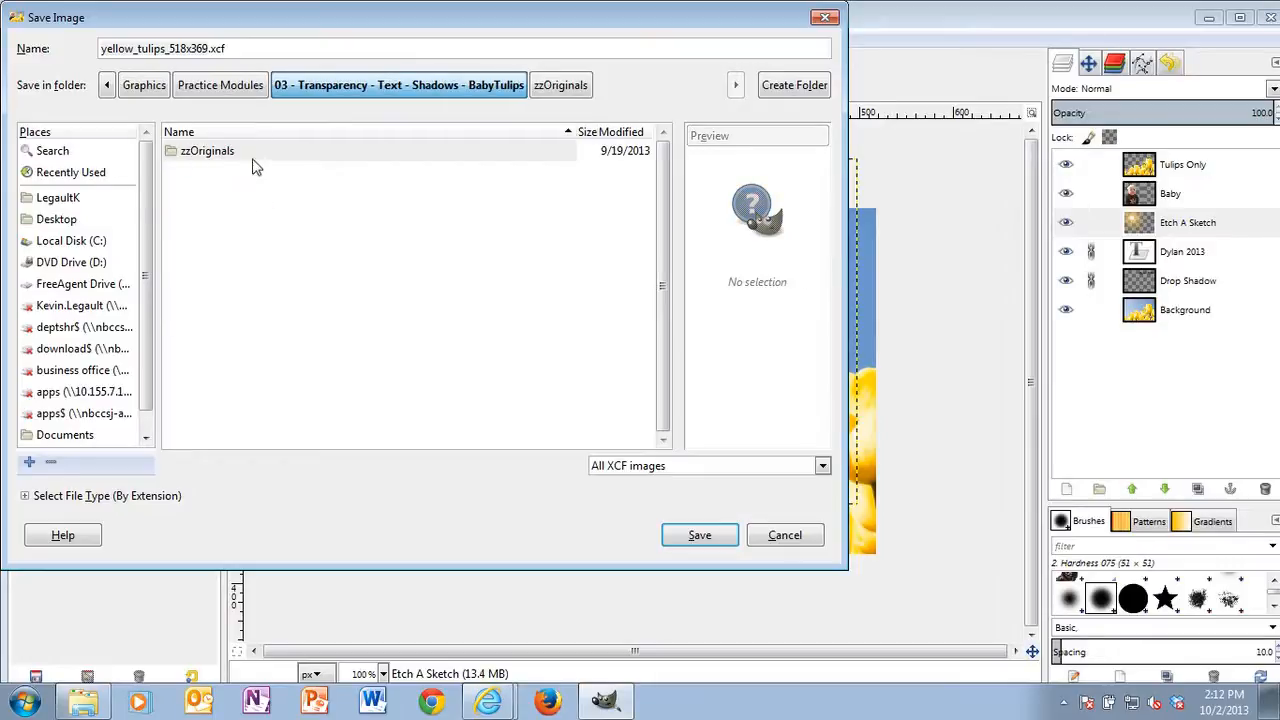
# Step: Replace the proposed file name with baby_tulip and save the layered project in GIMP's XCF format
pyautogui.moveTo(238, 48); pyautogui.dragTo(97, 48)
pyautogui.write('b')
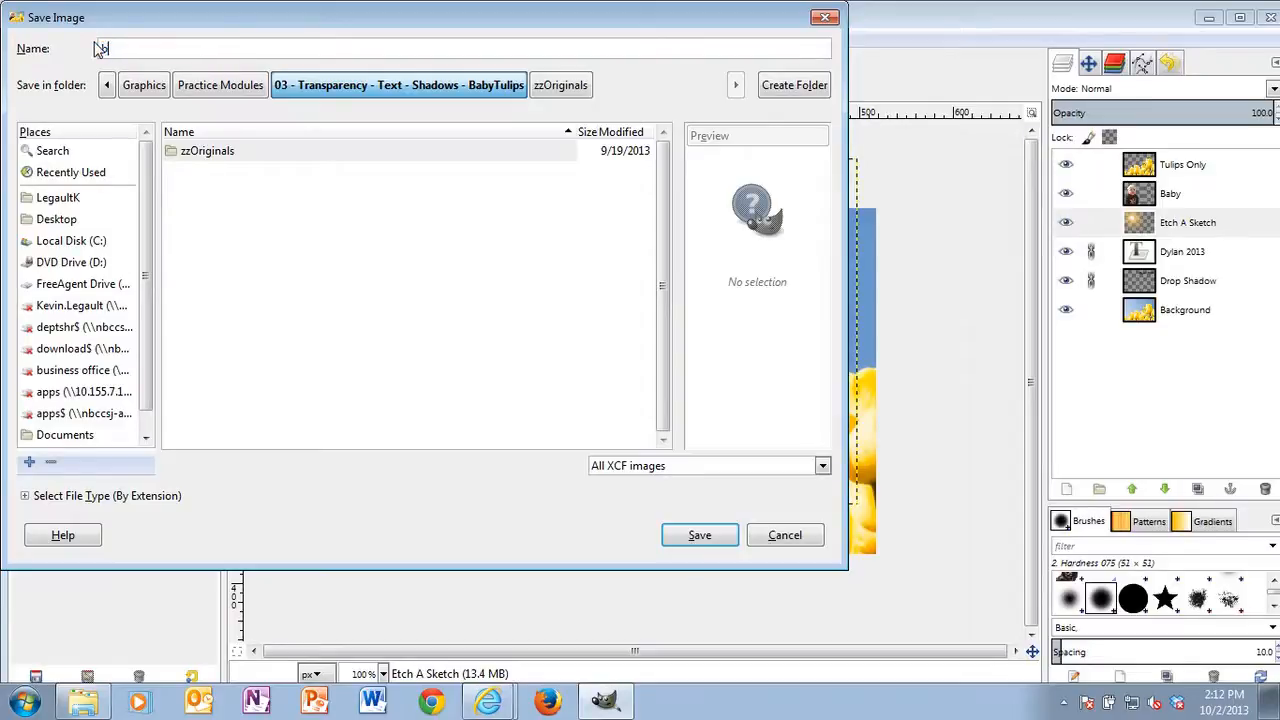
pyautogui.write('aby_tulip')
pyautogui.click(699, 537)
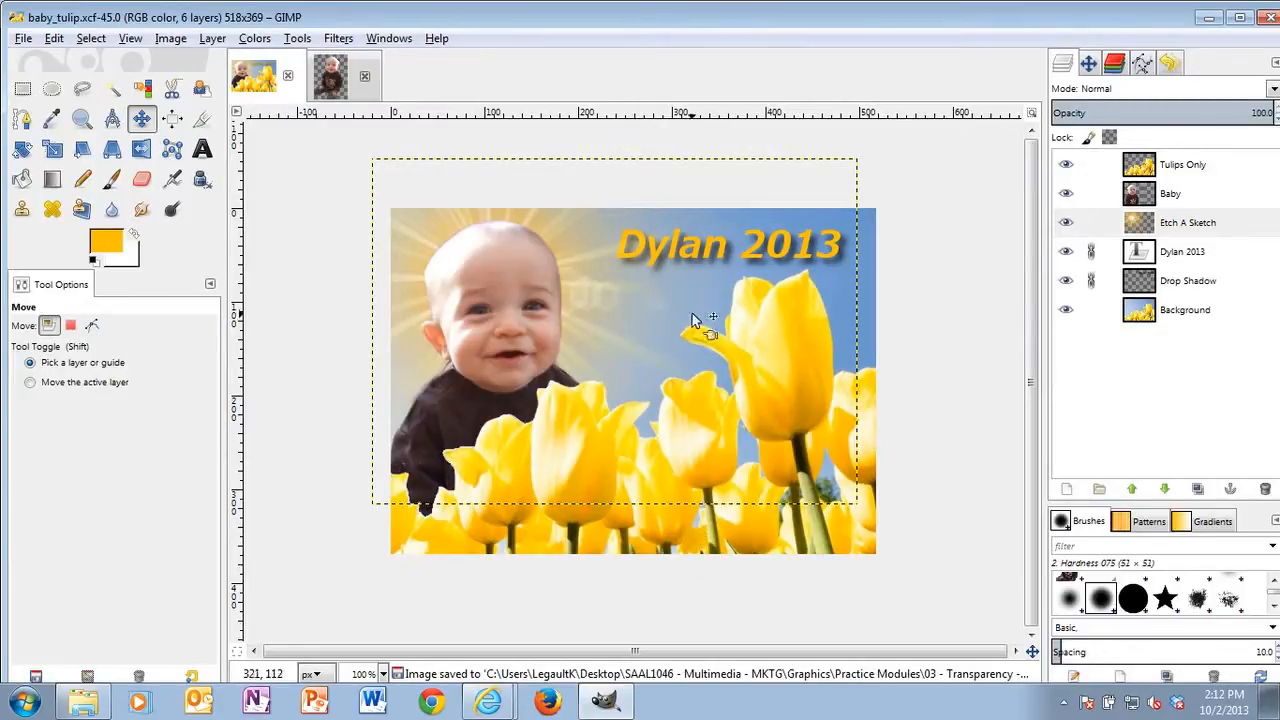
# Step: Start exporting the composite to the same folder and choose JPEG image as the file type
pyautogui.click(22, 40)
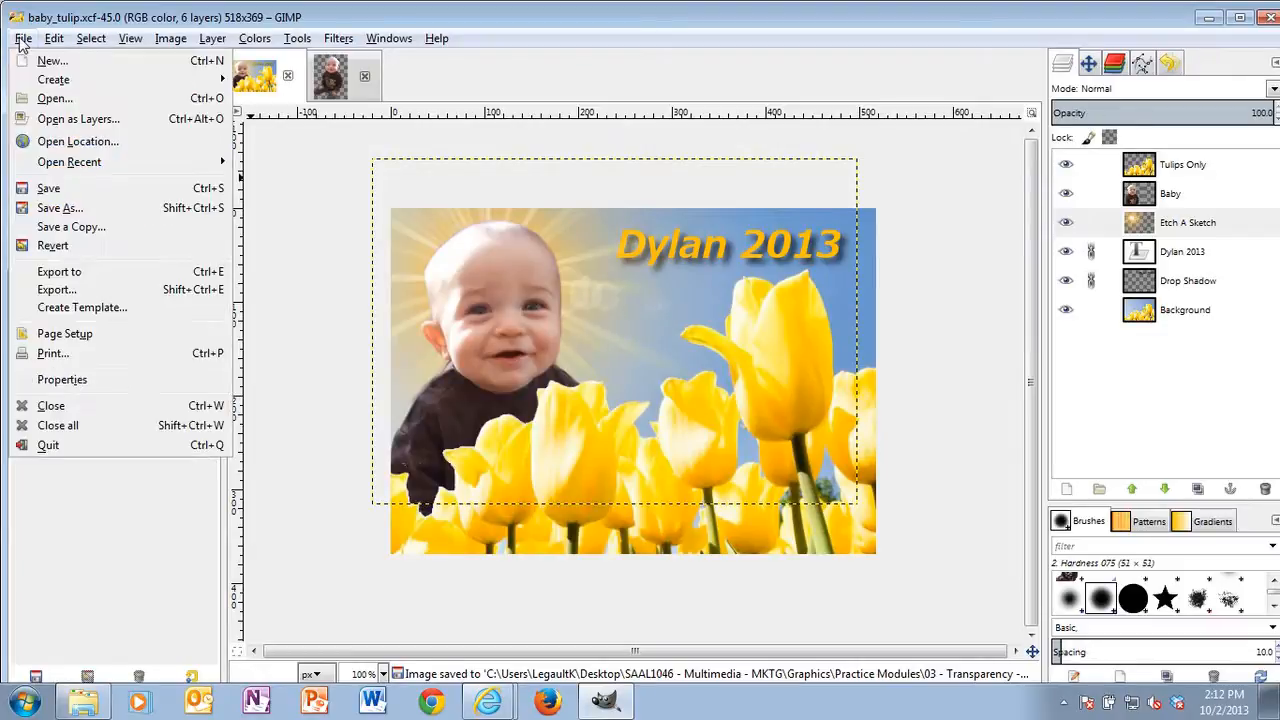
pyautogui.click(55, 290)
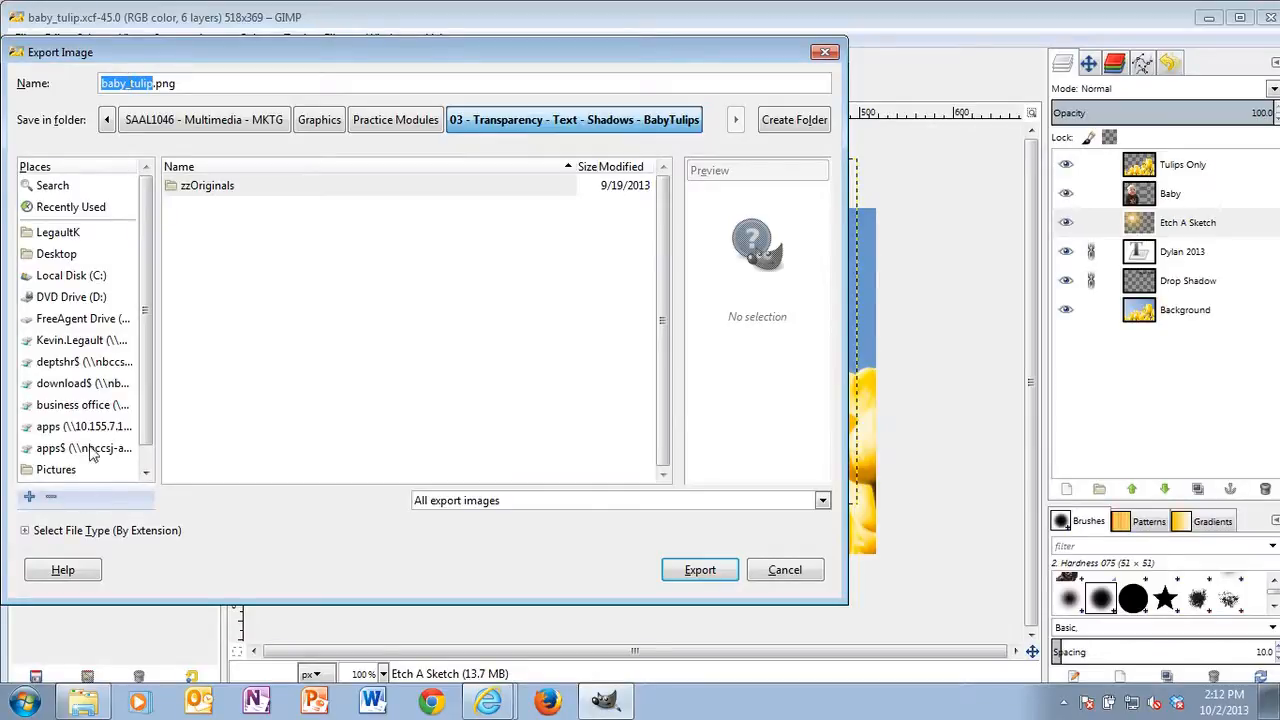
pyautogui.moveTo(203, 52); pyautogui.dragTo(230, 19)
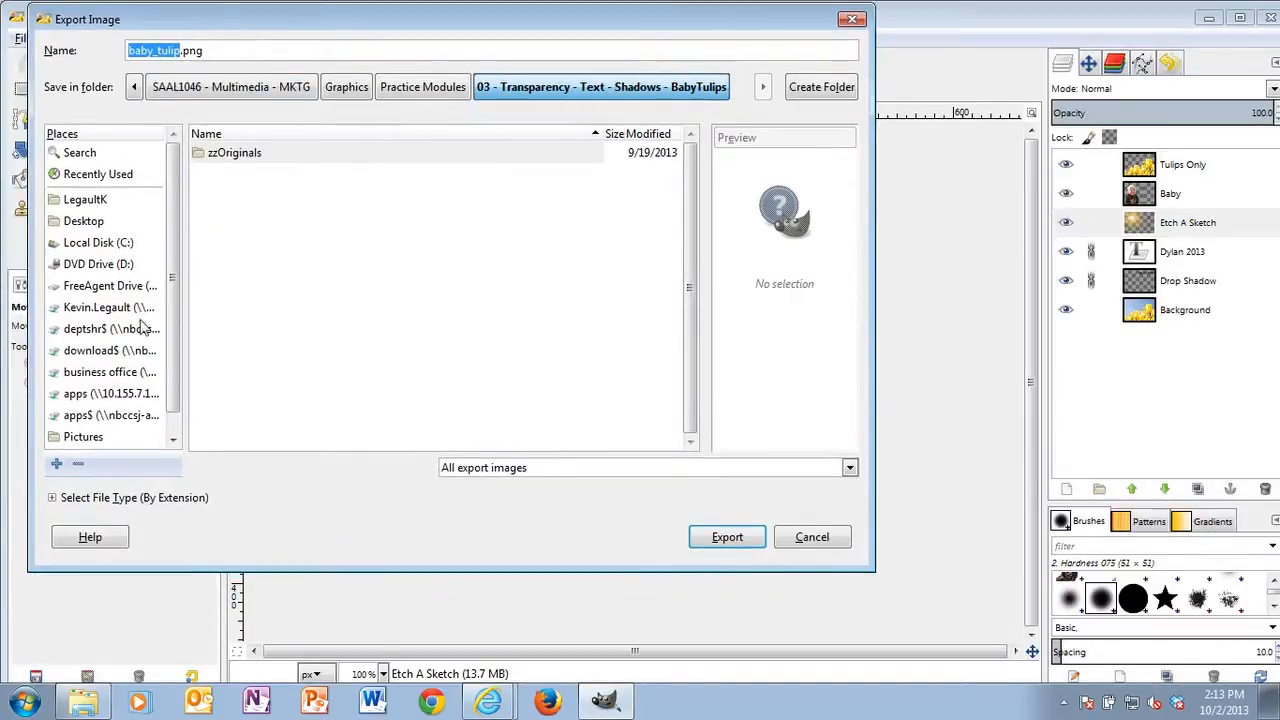
pyautogui.click(53, 498)
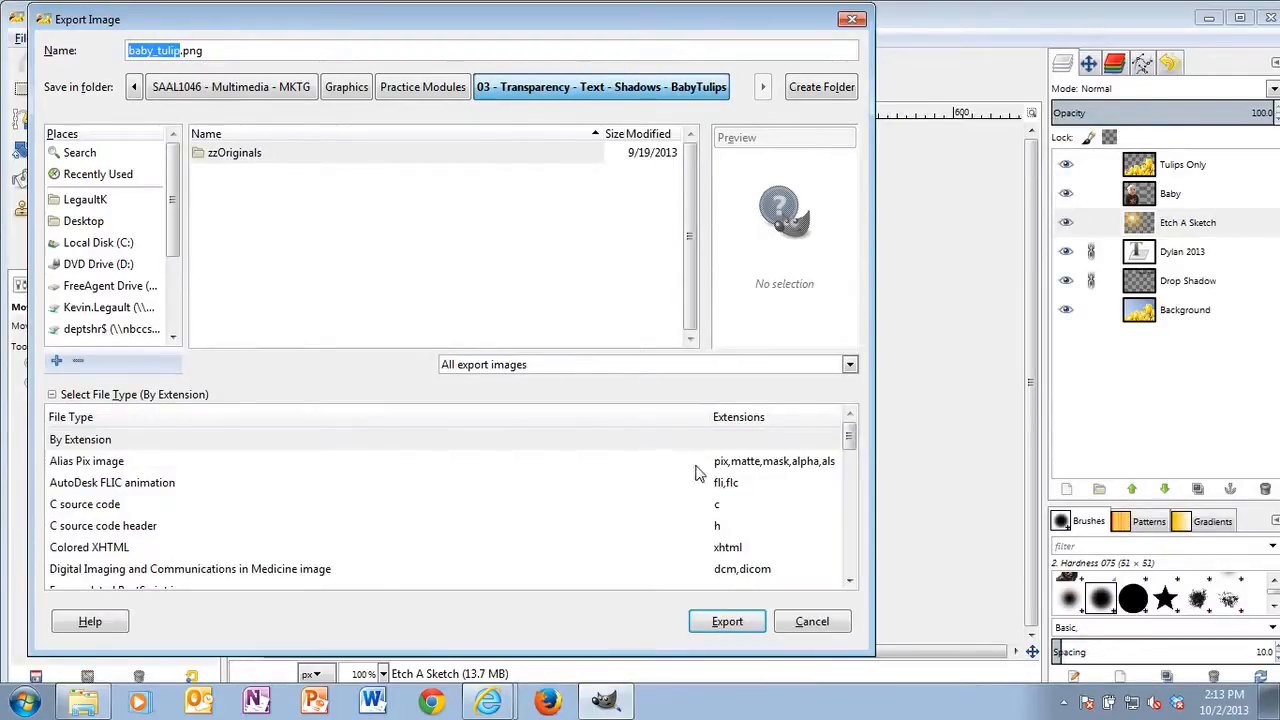
pyautogui.moveTo(848, 436); pyautogui.dragTo(849, 488)
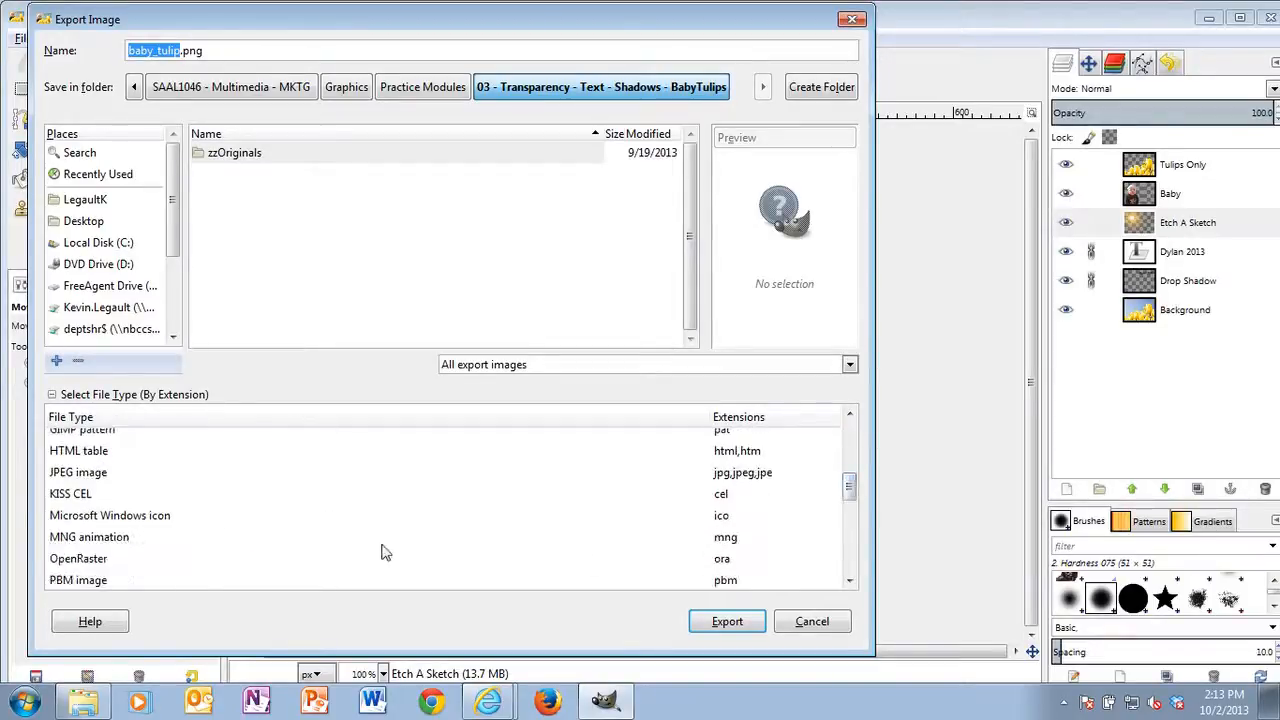
pyautogui.click(80, 474)
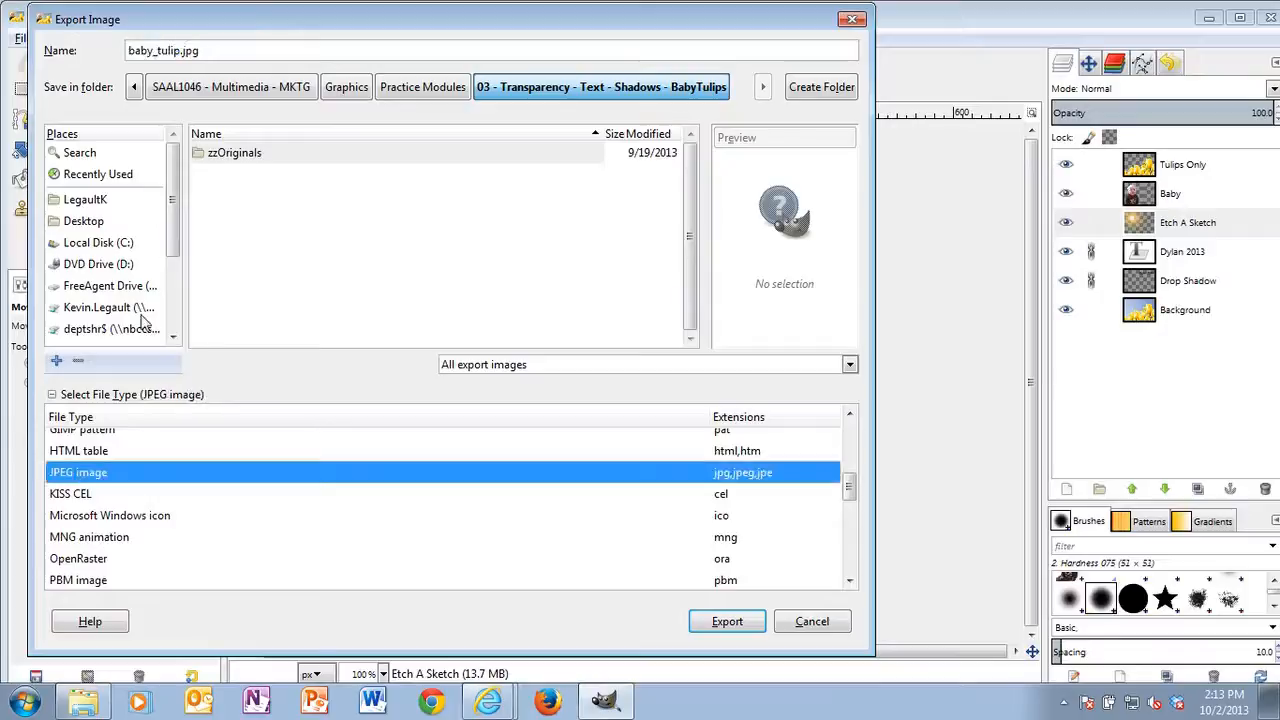
# Step: Name the export baby_tulip_v1.jpg and export it with the JPEG quality set to 100
pyautogui.click(175, 55)
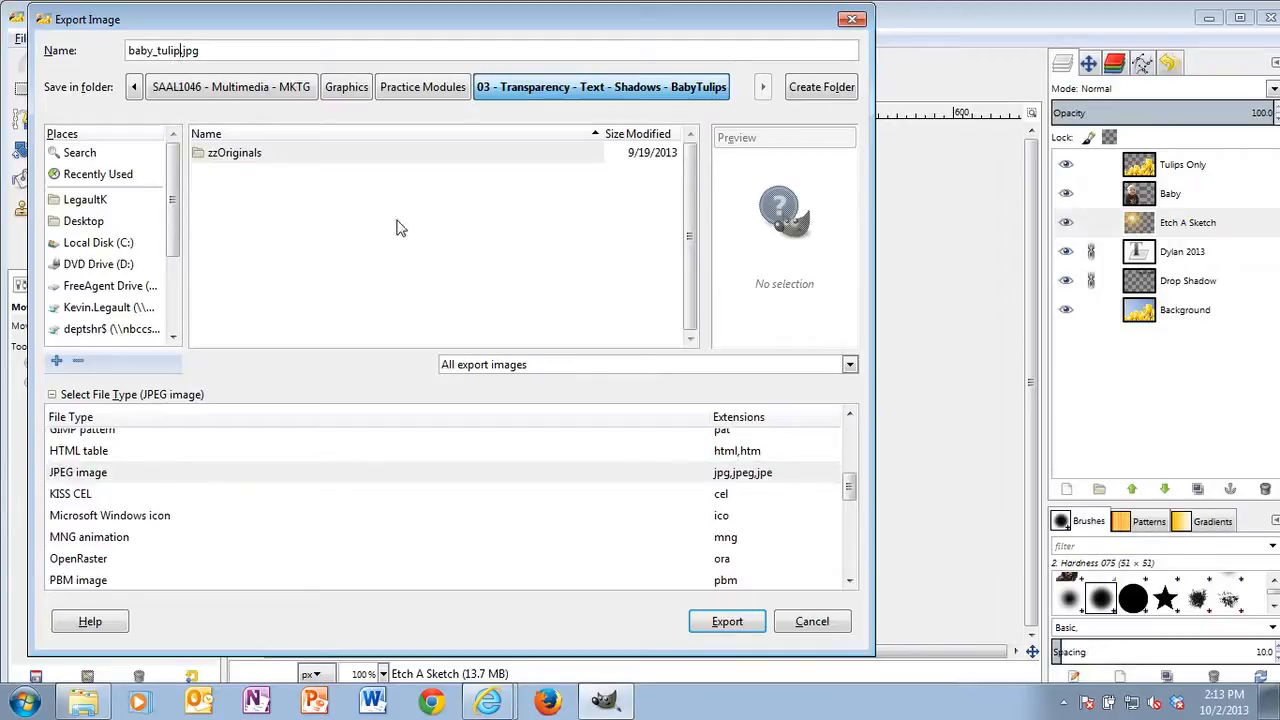
pyautogui.write('_v1')
pyautogui.click(727, 624)
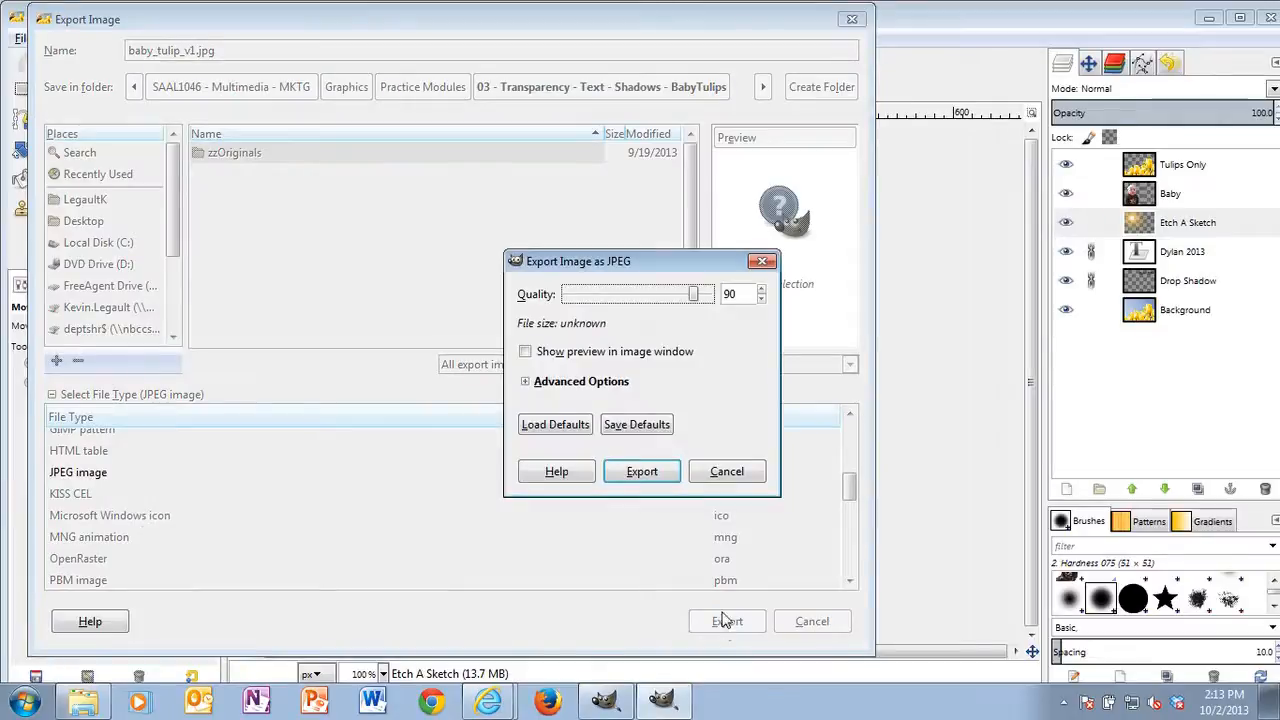
pyautogui.moveTo(694, 295); pyautogui.dragTo(714, 295)
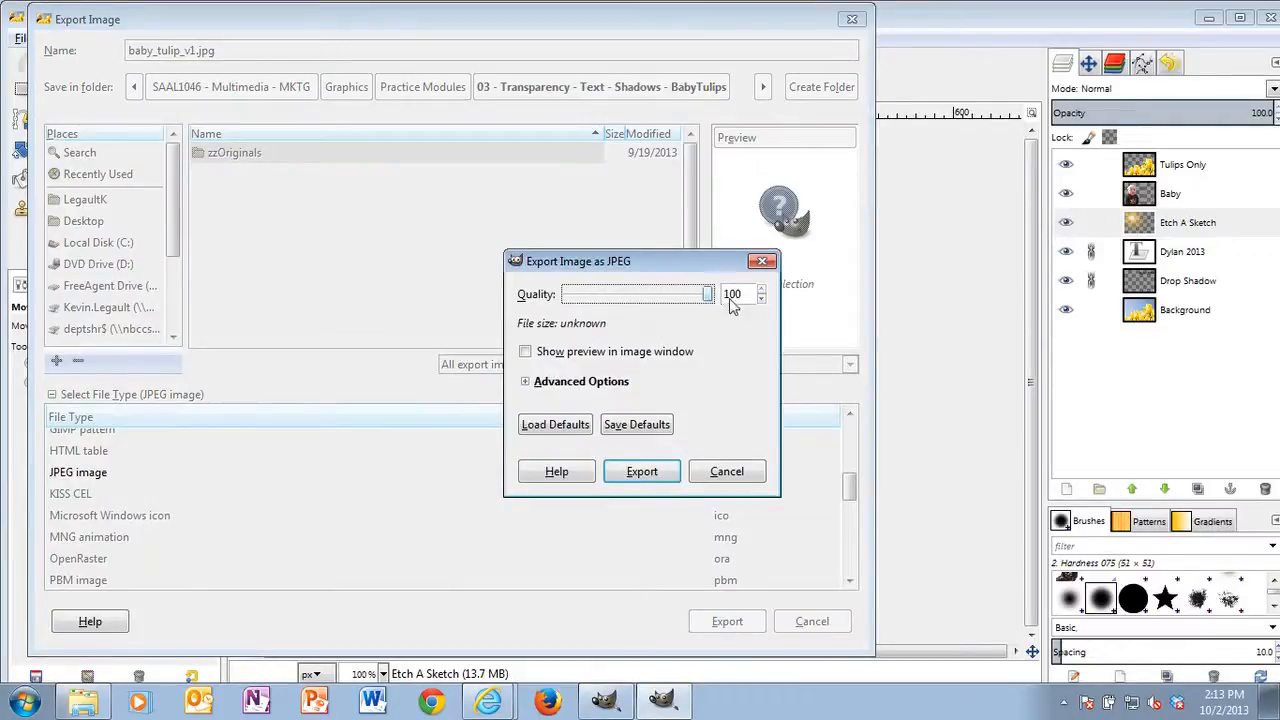
pyautogui.click(650, 474)
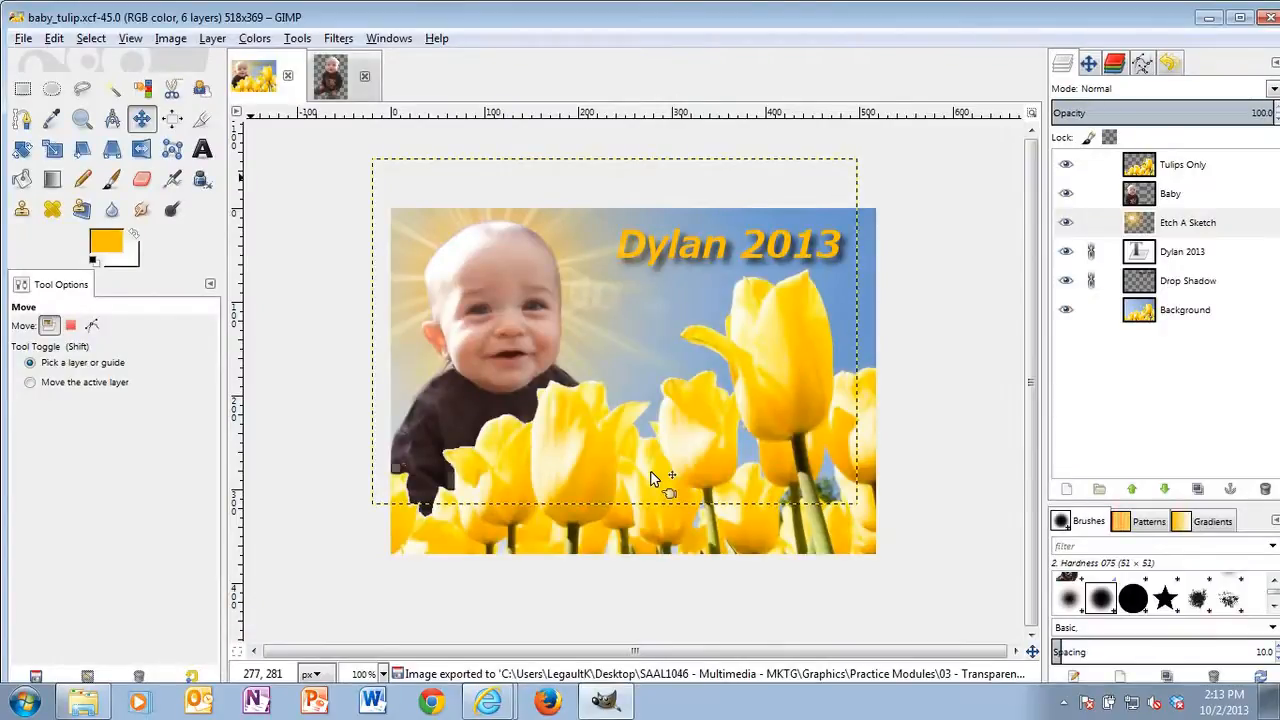
# Step: Minimize the image editor, then close the zzOriginals folder window and Internet Explorer with all its tabs
pyautogui.click(1208, 18)
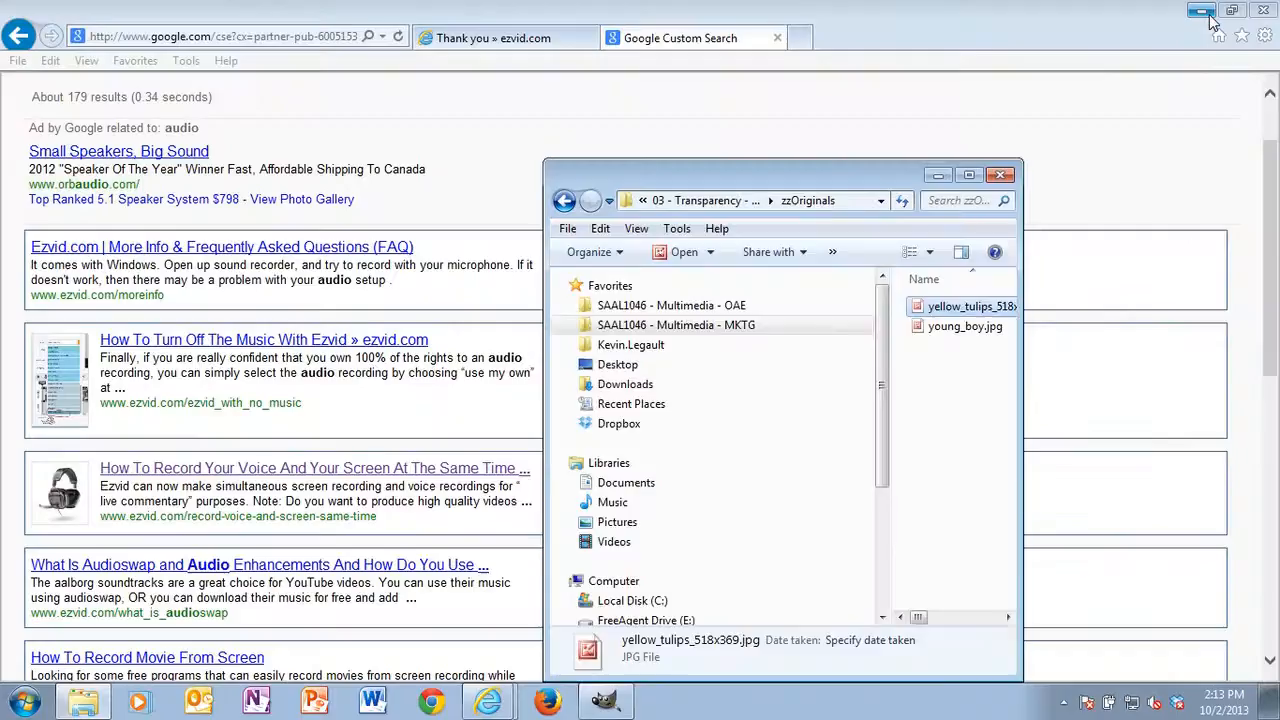
pyautogui.click(1000, 176)
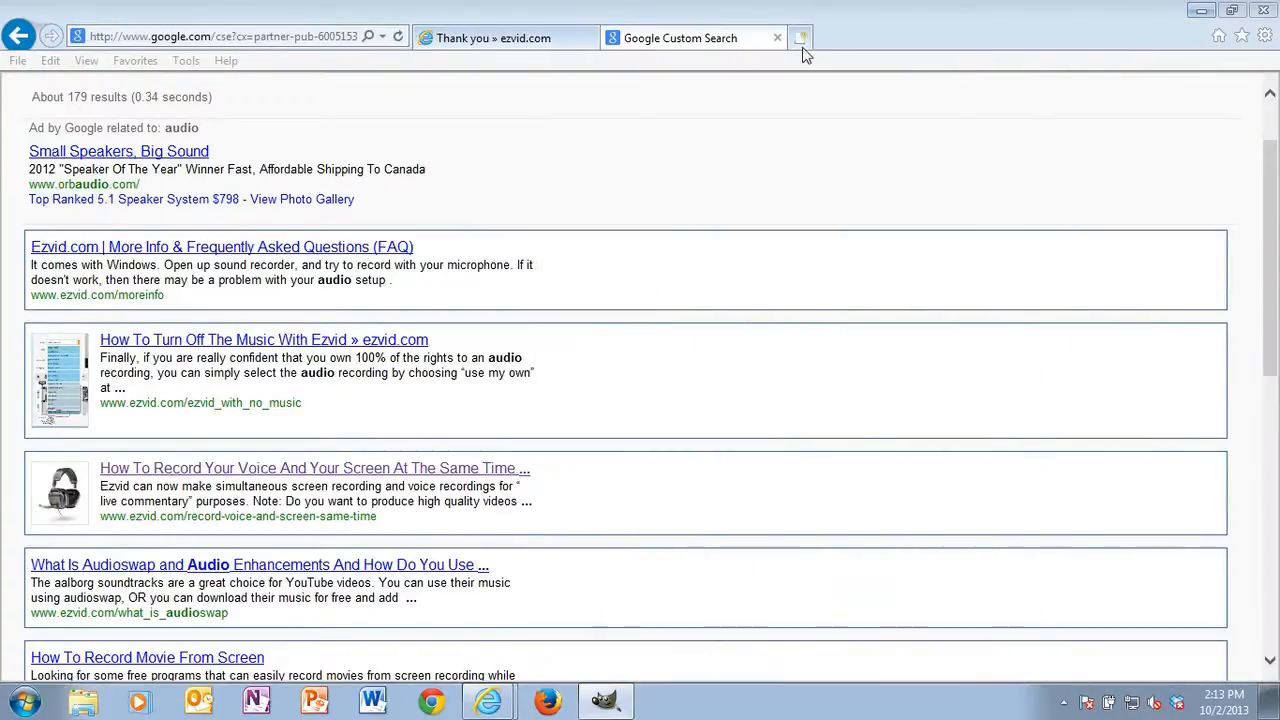
pyautogui.click(1263, 10)
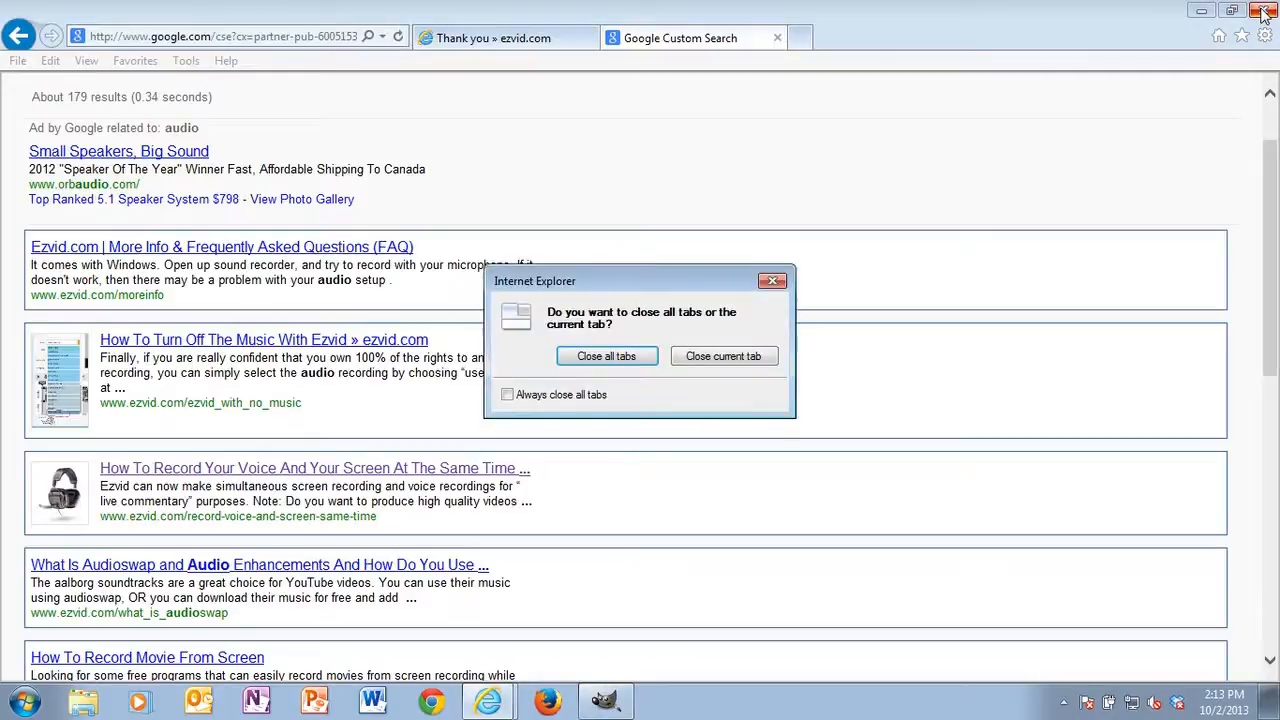
pyautogui.click(622, 357)
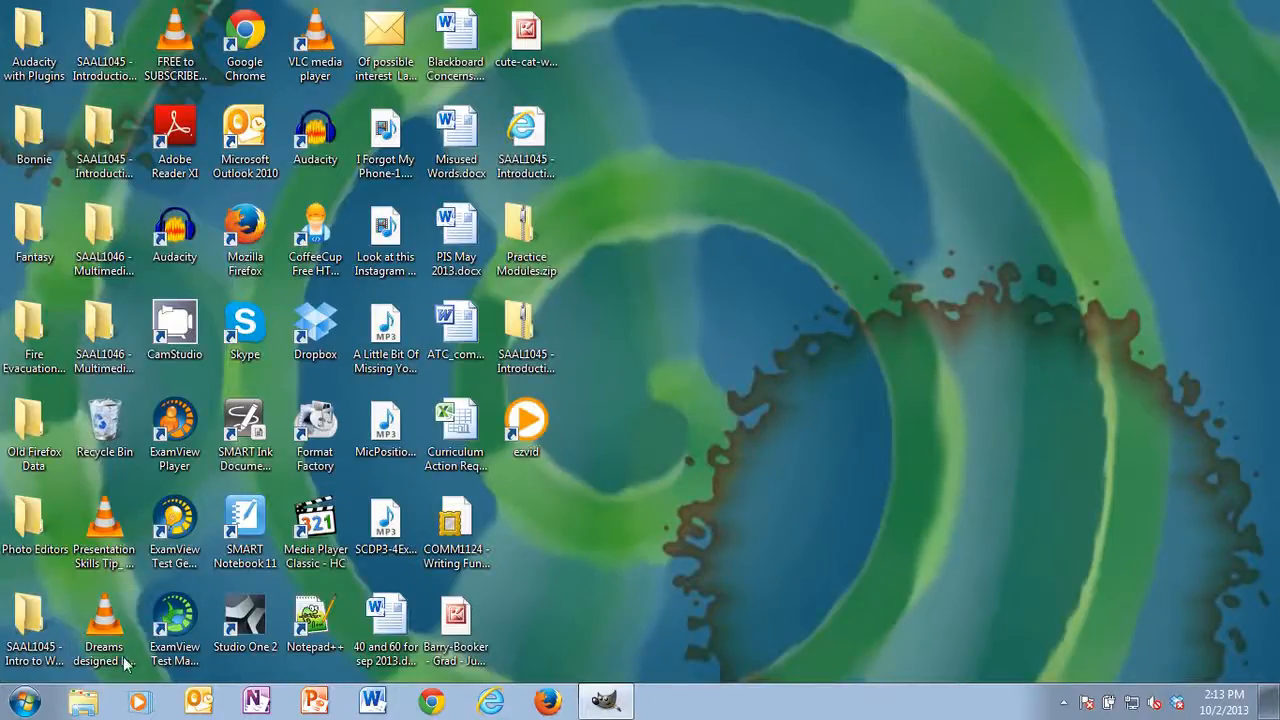
# Step: Open the 03 - Transparency - Text - Shadows - BabyTulips folder in Windows Explorer, under Graphics > Practice Modules, and maximize its window
pyautogui.click(90, 702)
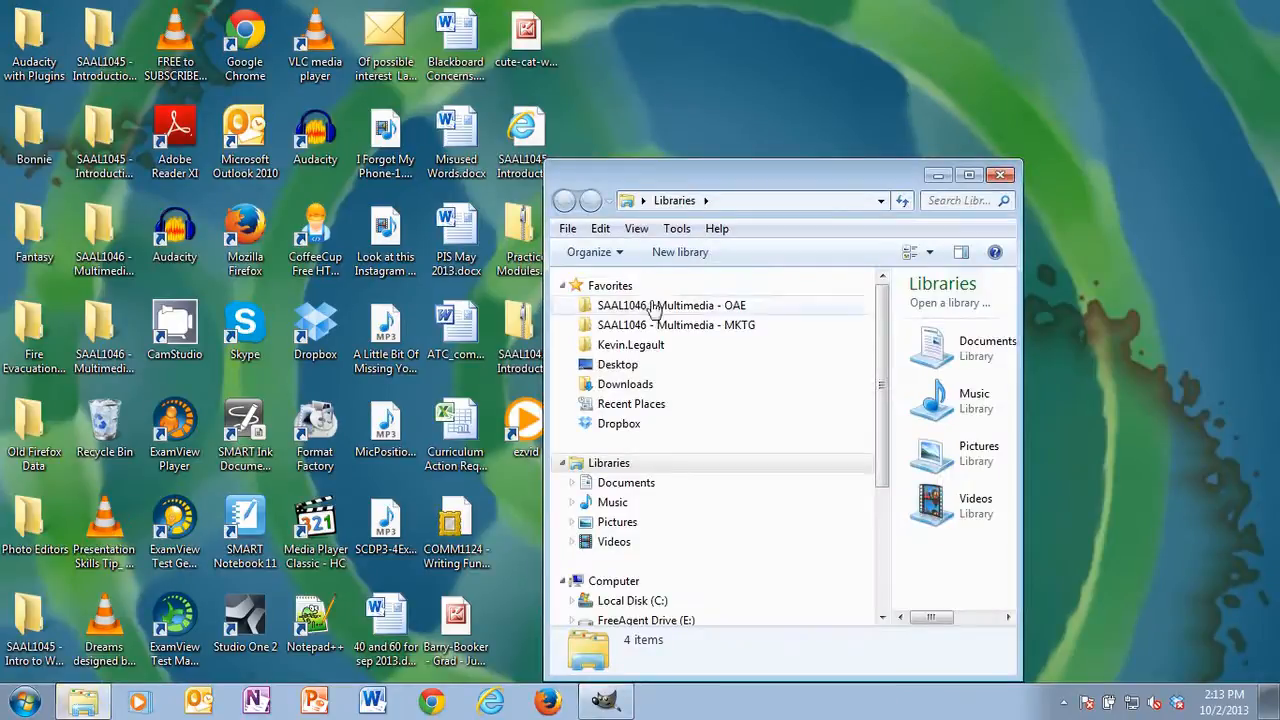
pyautogui.click(686, 331)
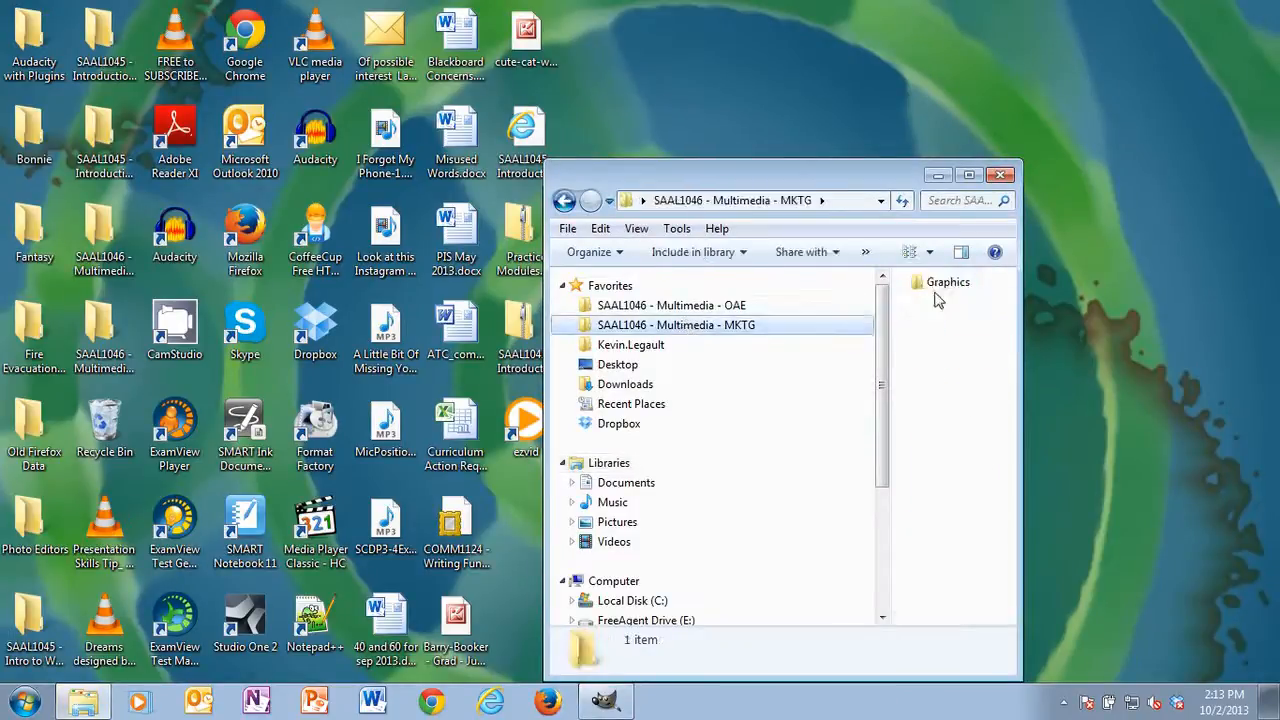
pyautogui.doubleClick(935, 290)
pyautogui.doubleClick(956, 322)
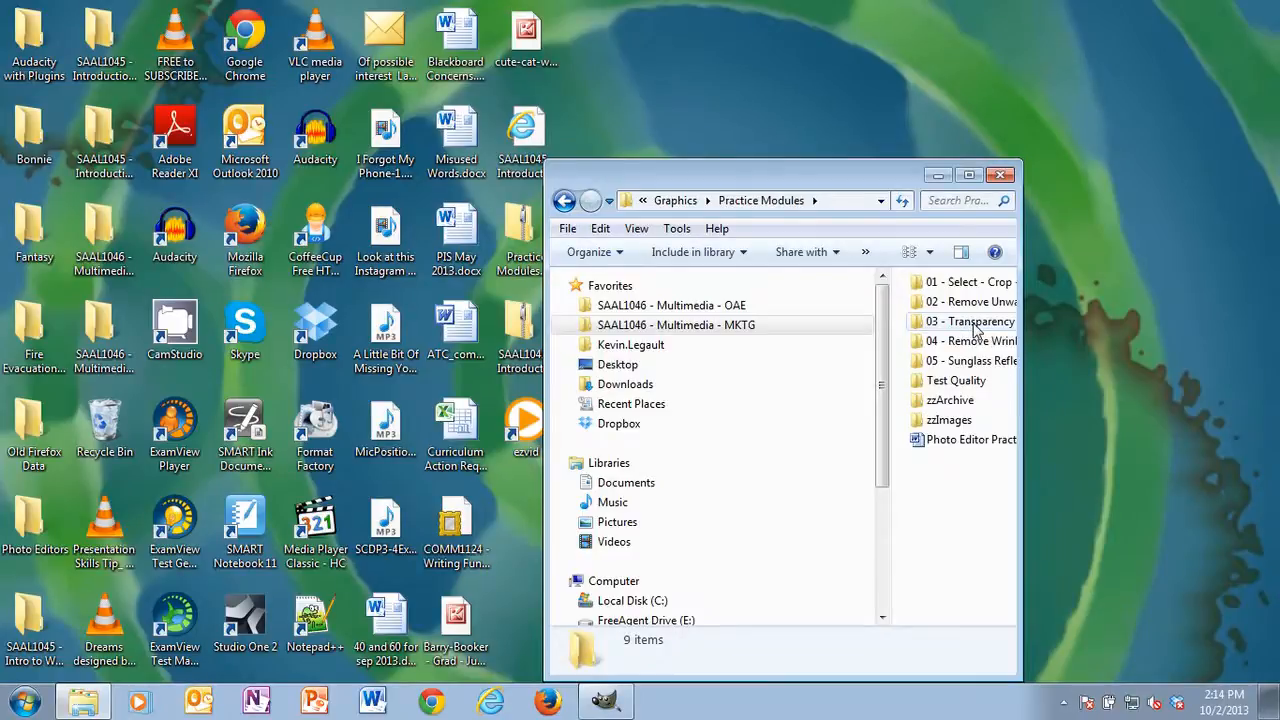
pyautogui.doubleClick(975, 328)
pyautogui.click(968, 175)
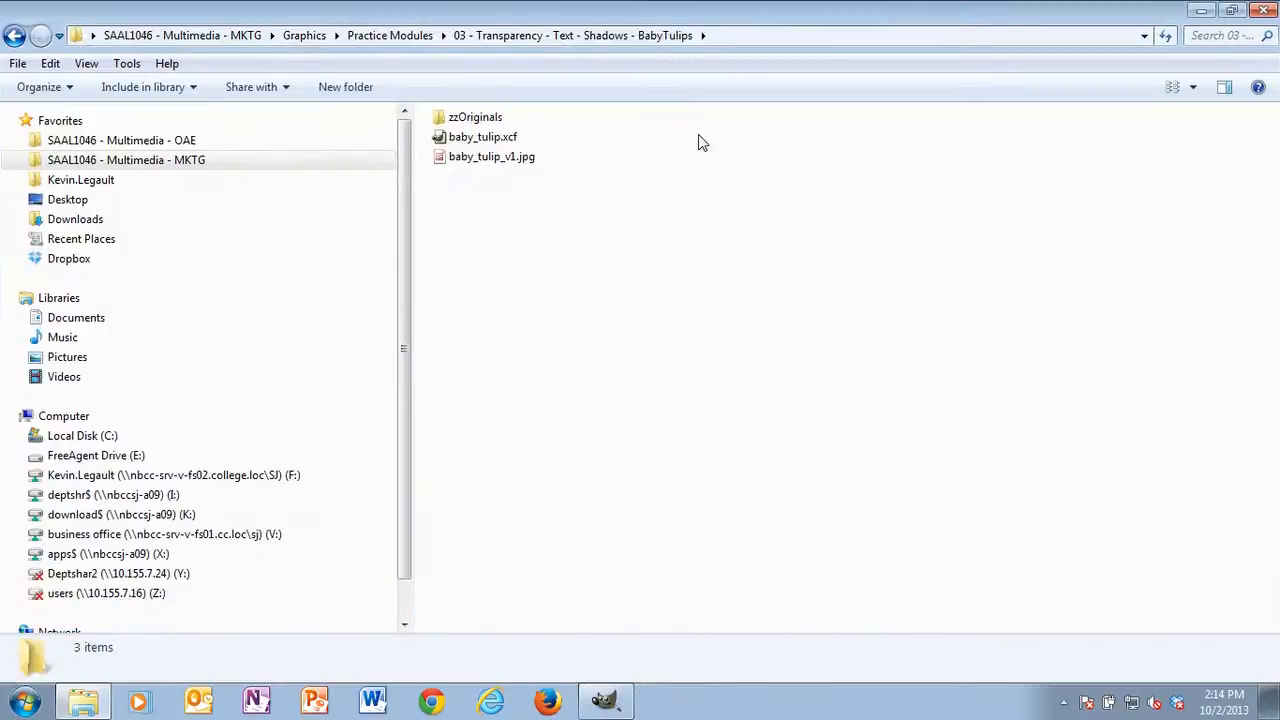
# Step: View the exported baby_tulip_v1.jpg in the picture viewer and close the viewer
pyautogui.click(501, 163)
pyautogui.doubleClick(501, 163)
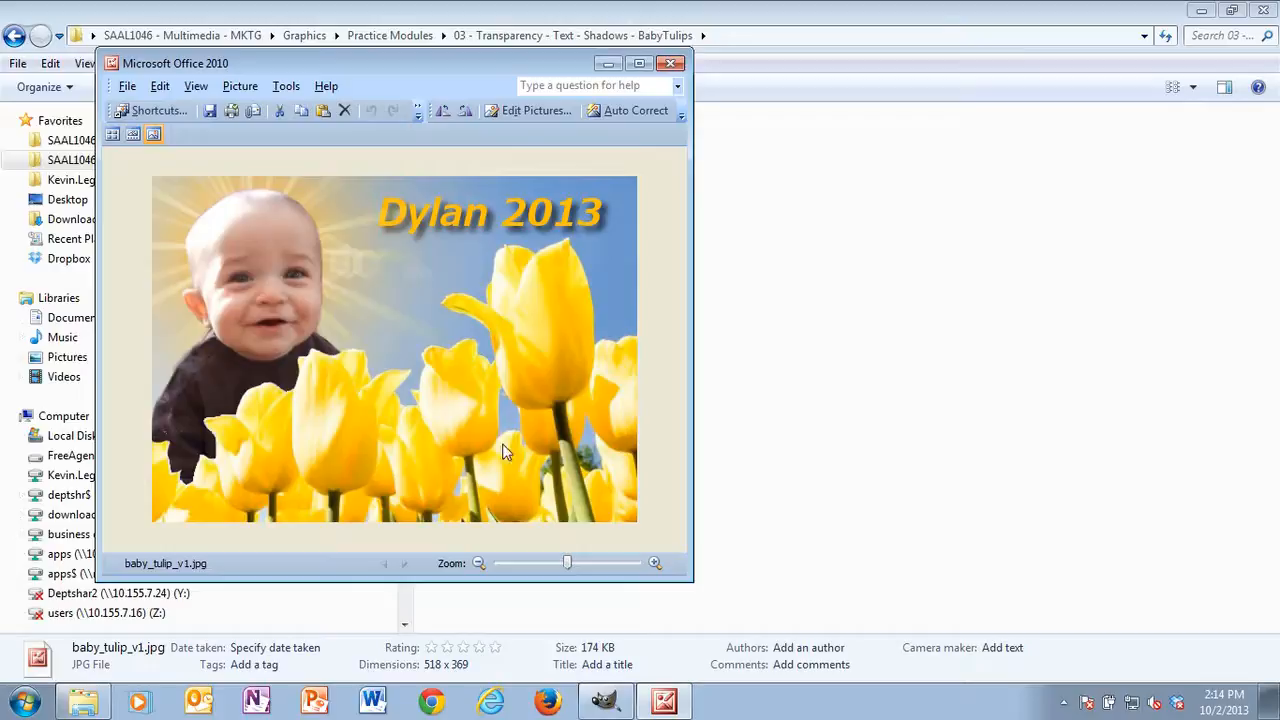
pyautogui.click(672, 65)
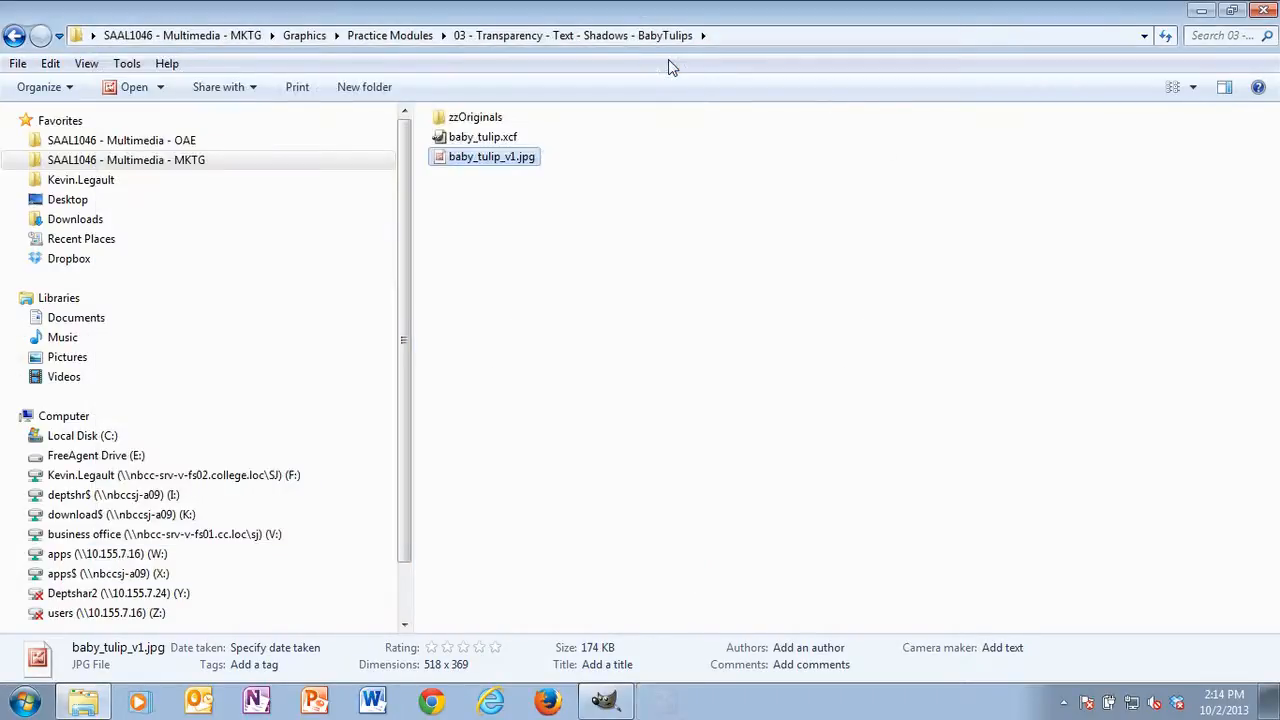
# Step: Open baby_tulip.xcf from the folder in GIMP to check its layers, and close that reopened copy
pyautogui.click(495, 138)
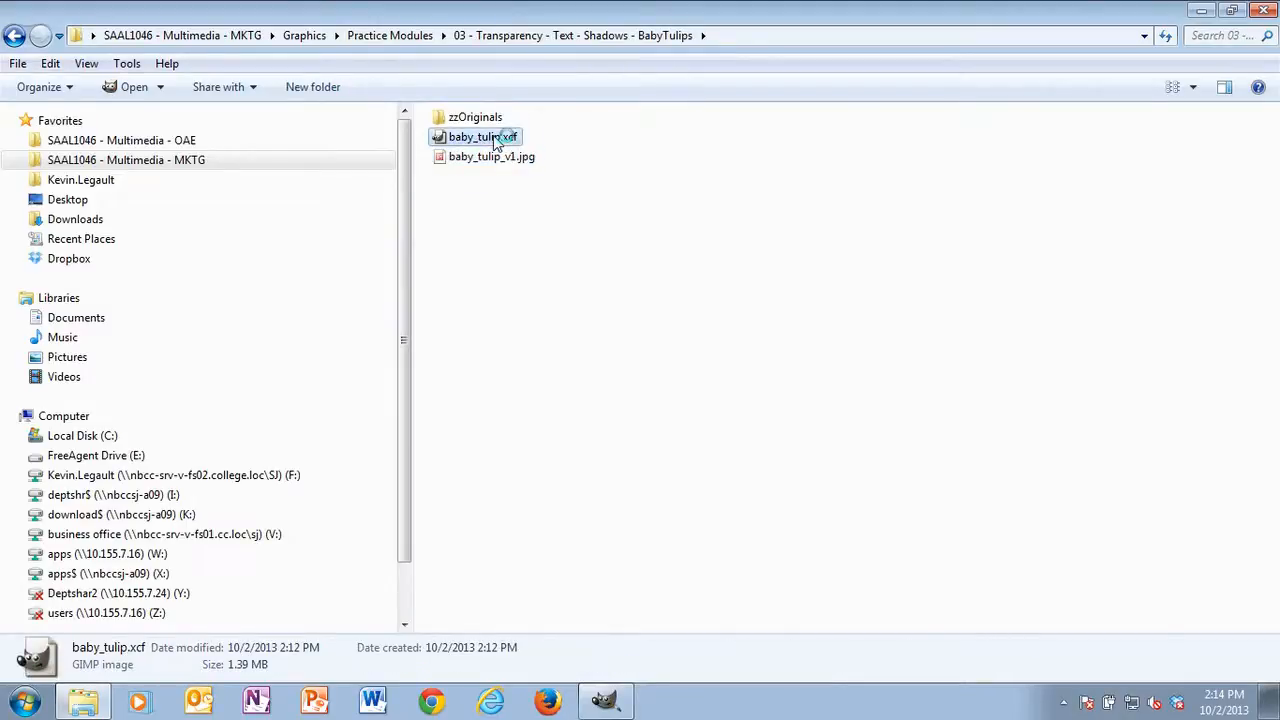
pyautogui.doubleClick(495, 140)
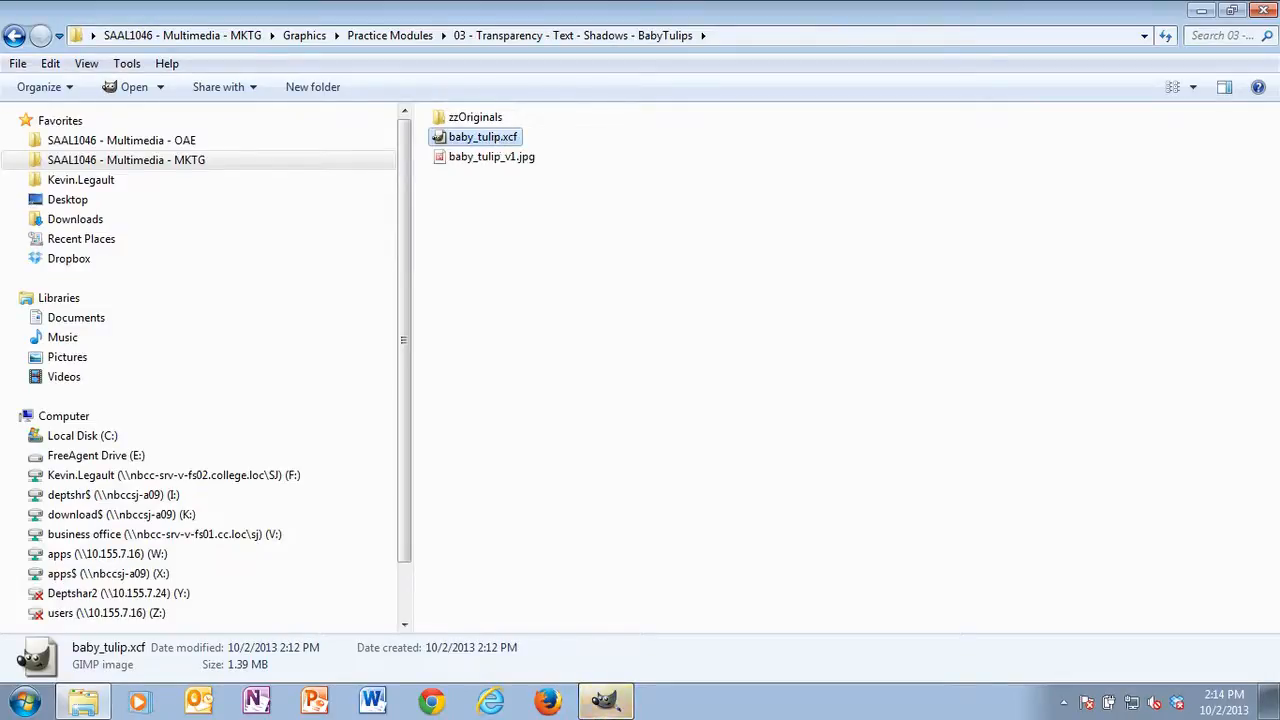
pyautogui.click(618, 702)
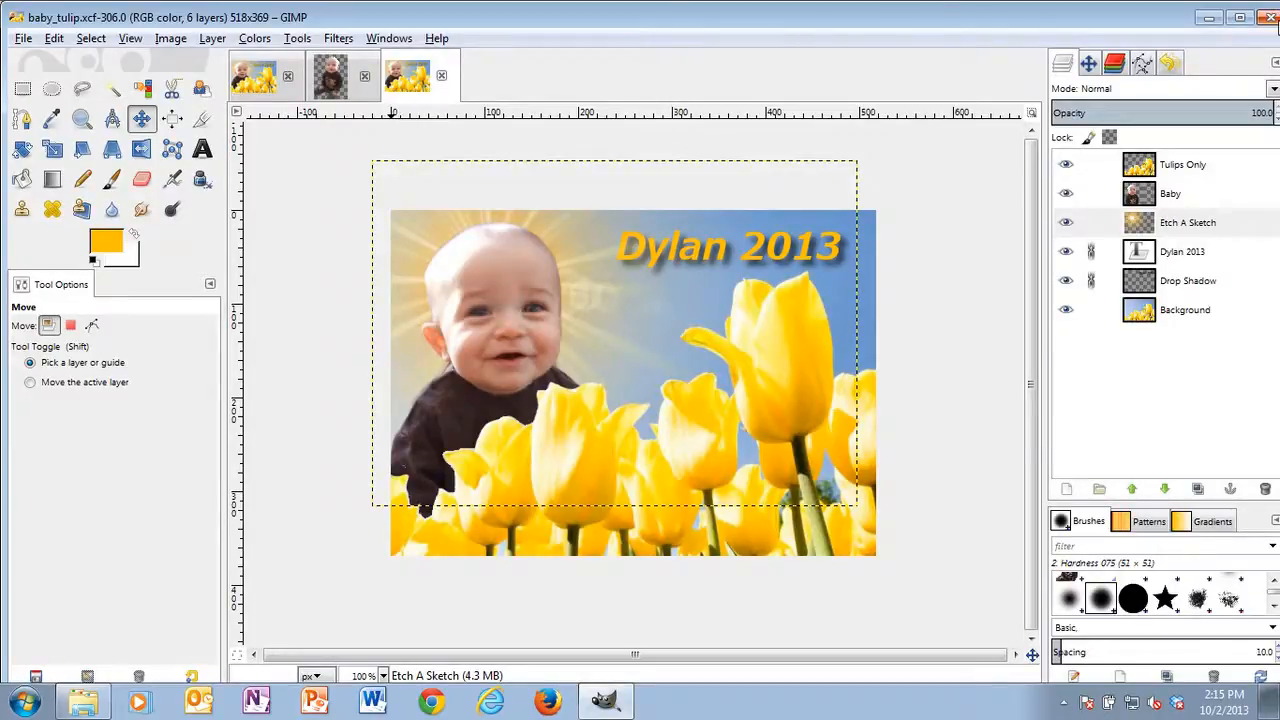
pyautogui.click(1270, 18)
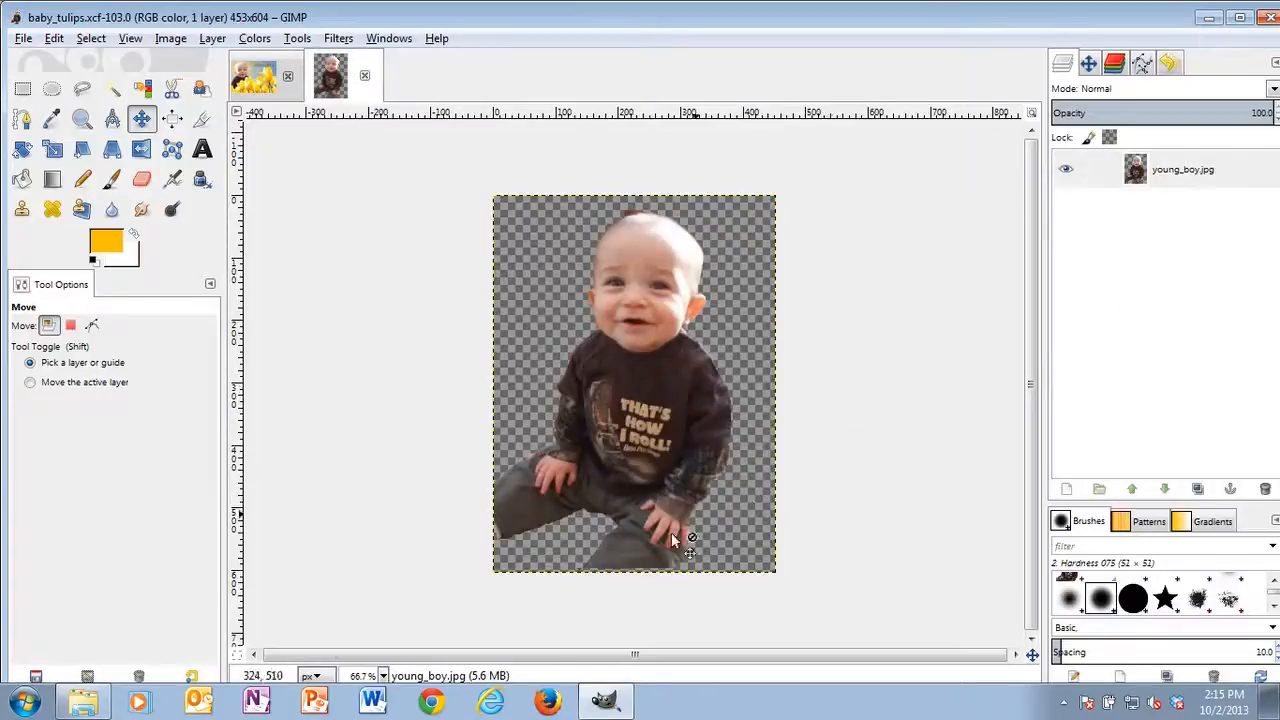